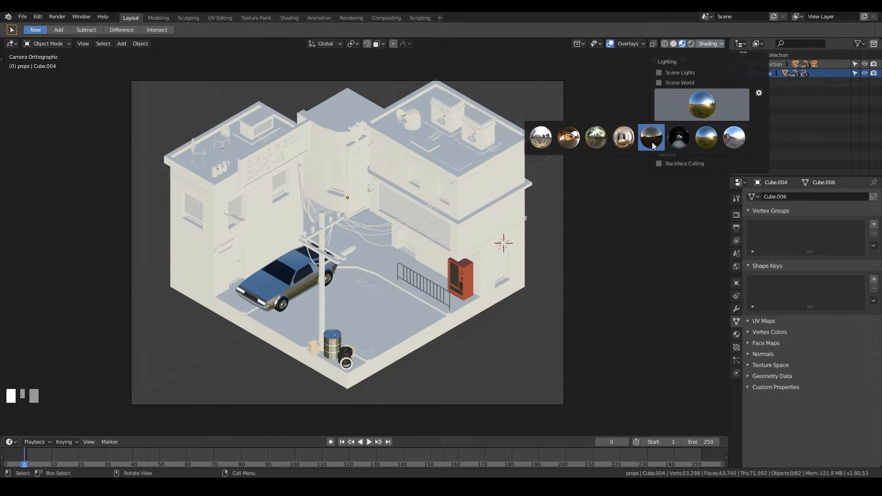
# - Compare several environment images for the material preview lighting and settle on the bright indoor room one
pyautogui.click(709, 44)
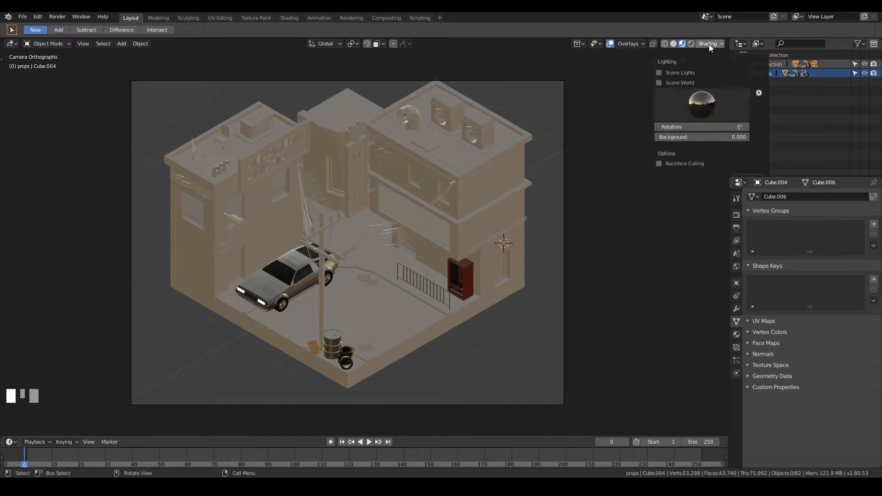
pyautogui.click(707, 107)
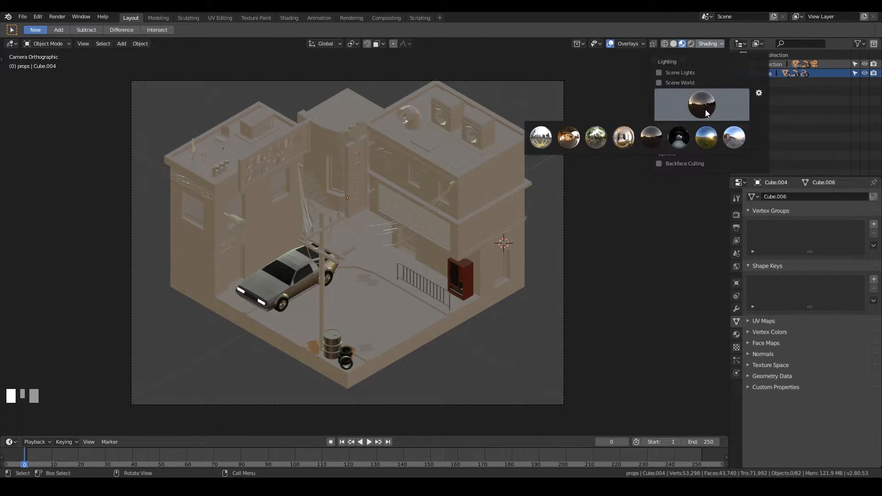
pyautogui.click(737, 141)
pyautogui.click(717, 103)
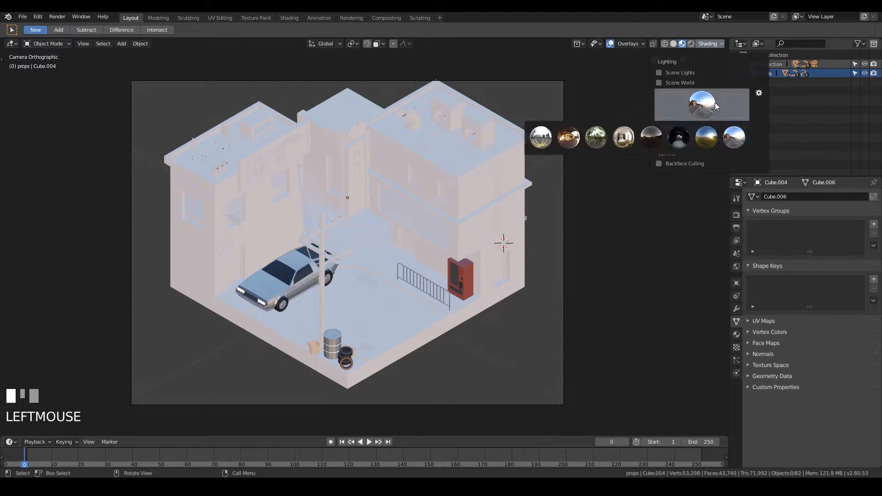
pyautogui.click(704, 140)
pyautogui.click(709, 104)
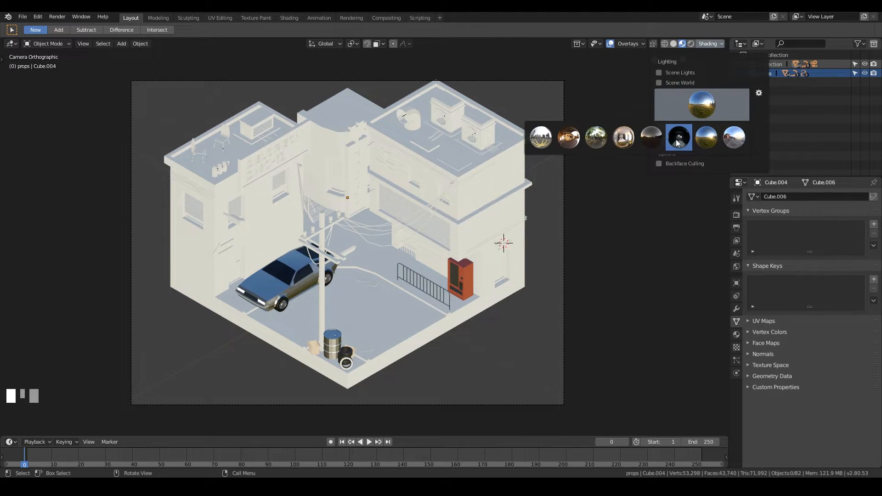
pyautogui.click(649, 138)
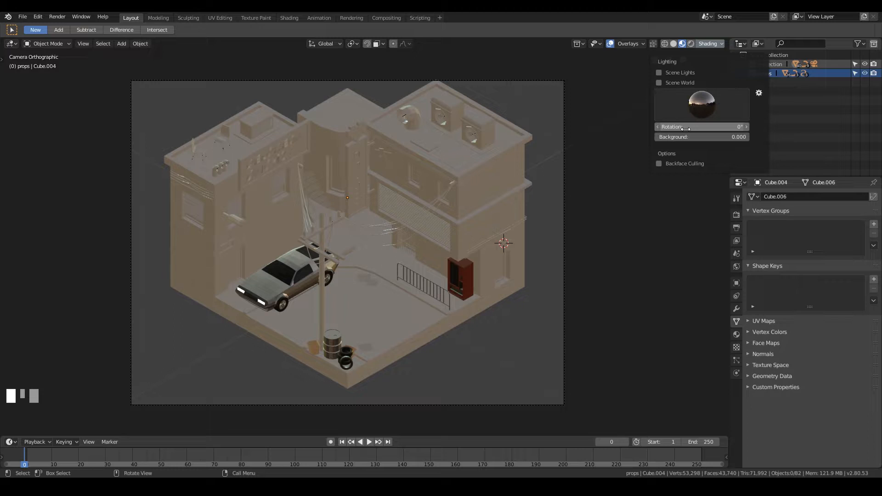
pyautogui.click(696, 108)
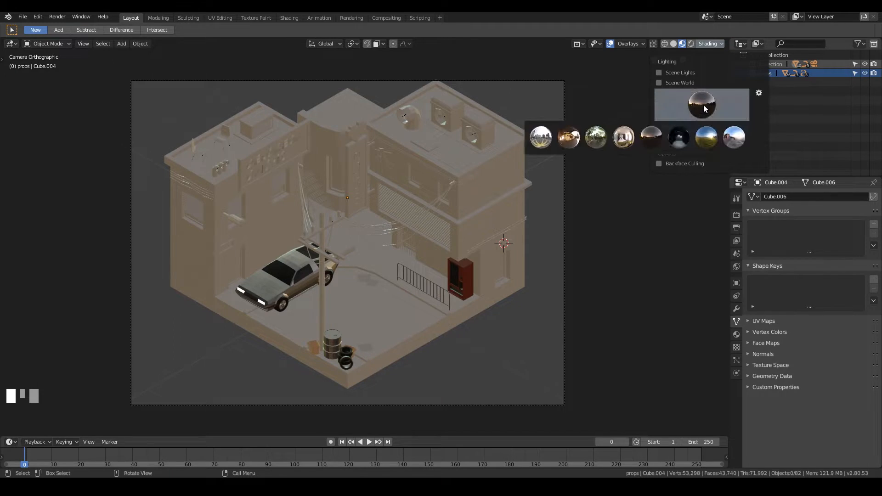
pyautogui.click(600, 143)
pyautogui.click(700, 104)
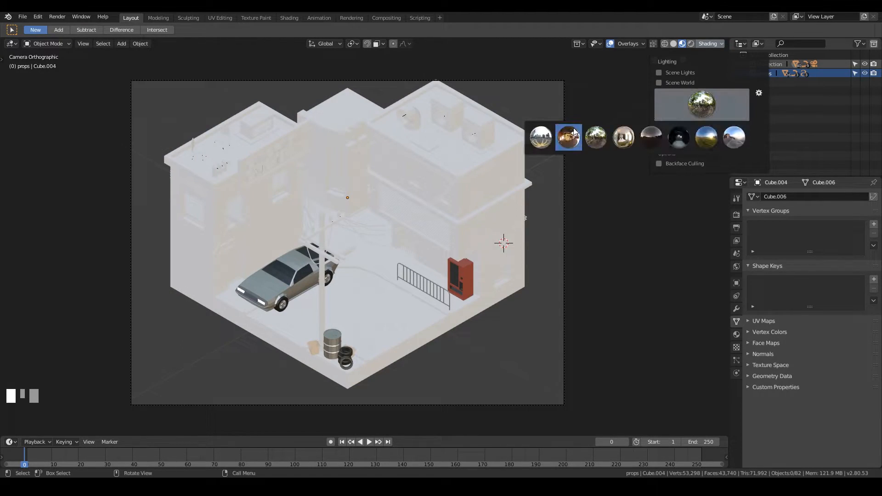
pyautogui.click(619, 142)
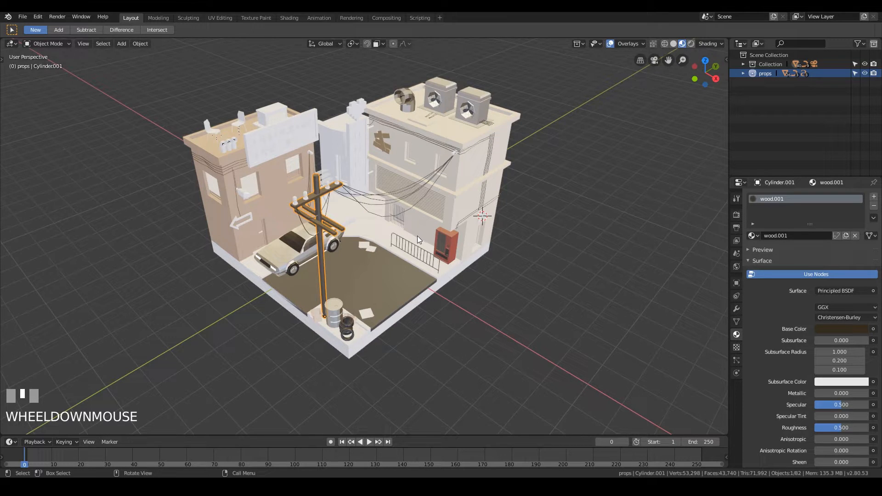
# - Examine the materials of the rooftop vent pipe and the fan unit beside it on the cream building
pyautogui.moveTo(380, 256); pyautogui.dragTo(450, 213, button='middle')
pyautogui.scroll(4, 405, 222)
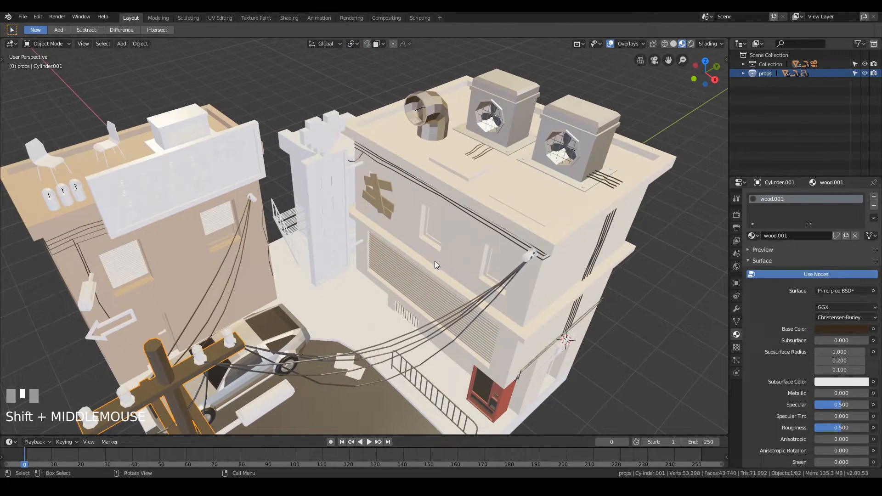
pyautogui.keyDown('shift'); pyautogui.moveTo(431, 280); pyautogui.dragTo(450, 260, button='middle'); pyautogui.keyUp('shift')
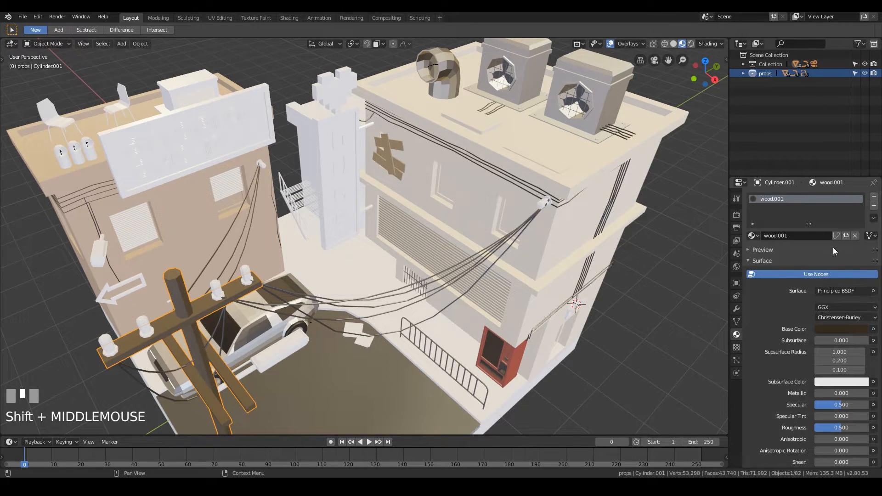
pyautogui.scroll(-2, 522, 192)
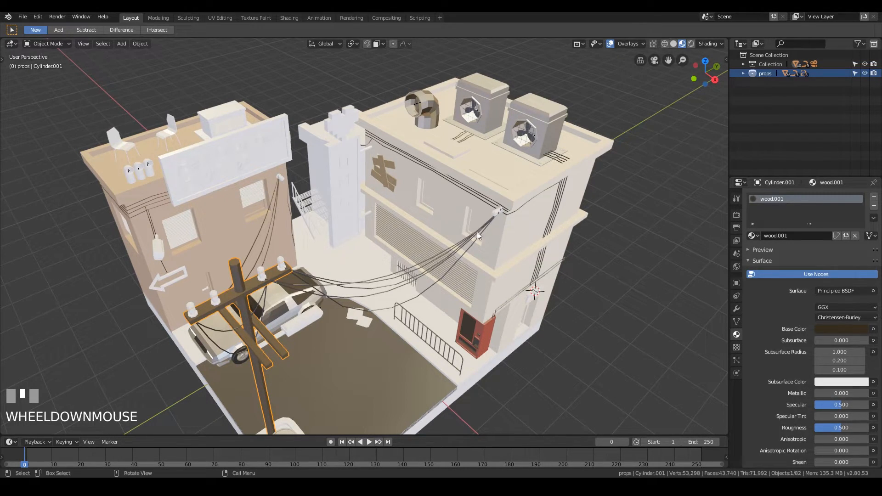
pyautogui.click(427, 108)
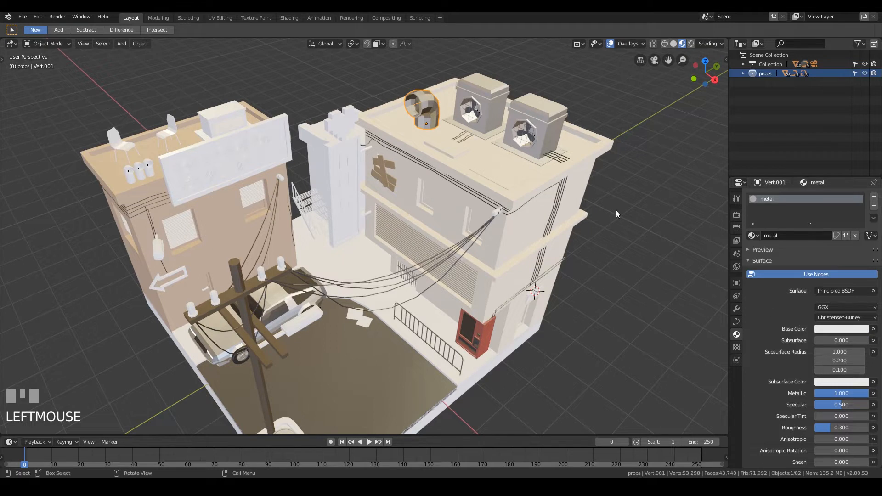
pyautogui.click(491, 98)
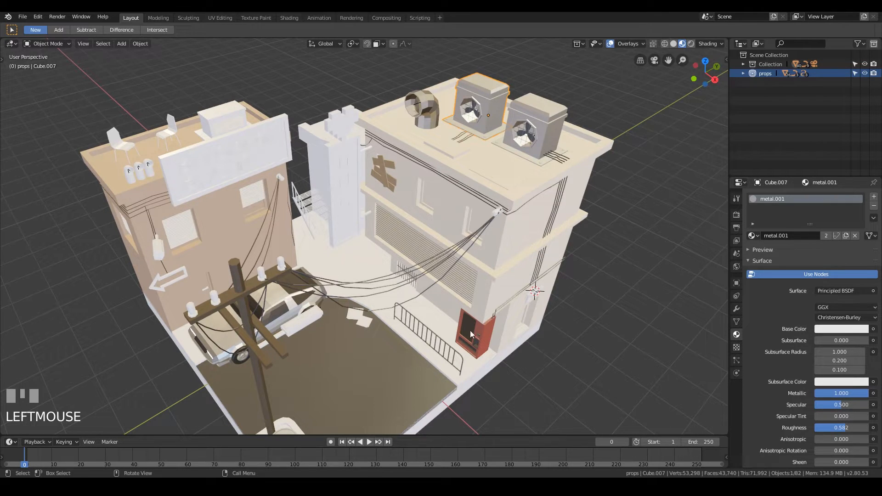
pyautogui.moveTo(437, 334); pyautogui.dragTo(418, 294, button='middle')
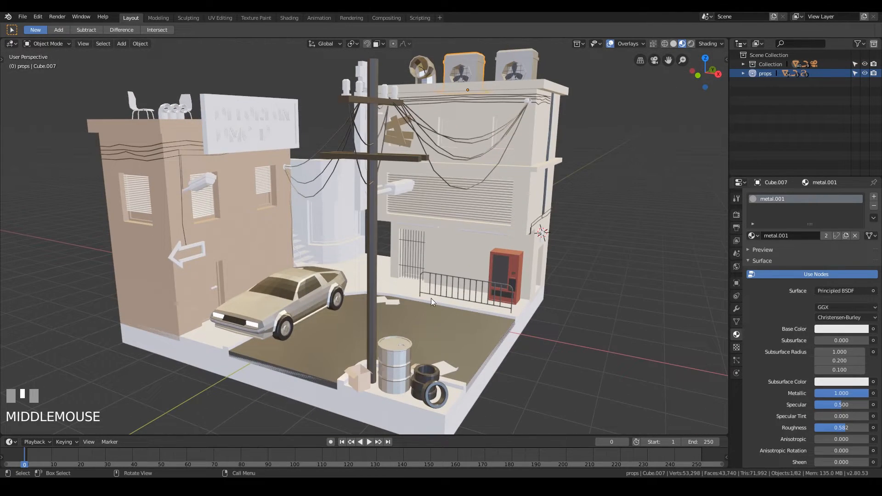
pyautogui.moveTo(550, 217); pyautogui.dragTo(508, 223, button='middle')
# - Examine the materials of the cream building, the brown building and the car, and clear the selection
pyautogui.click(511, 195)
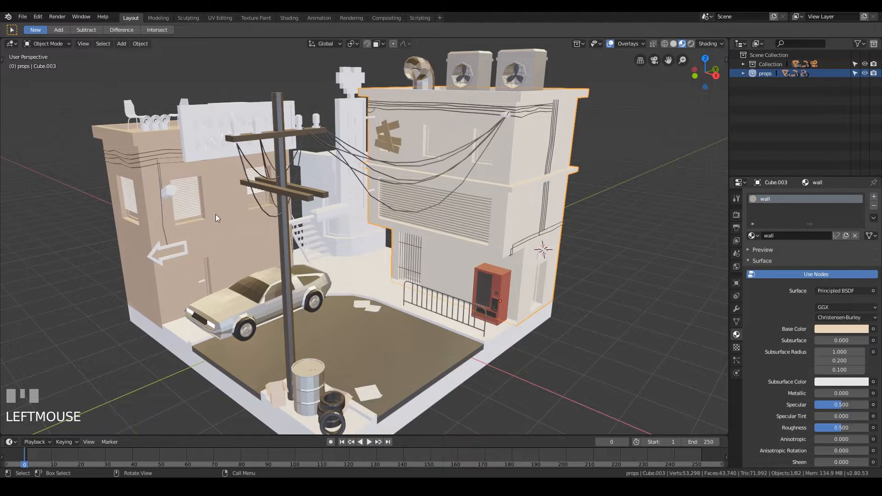
pyautogui.click(515, 197)
pyautogui.click(207, 221)
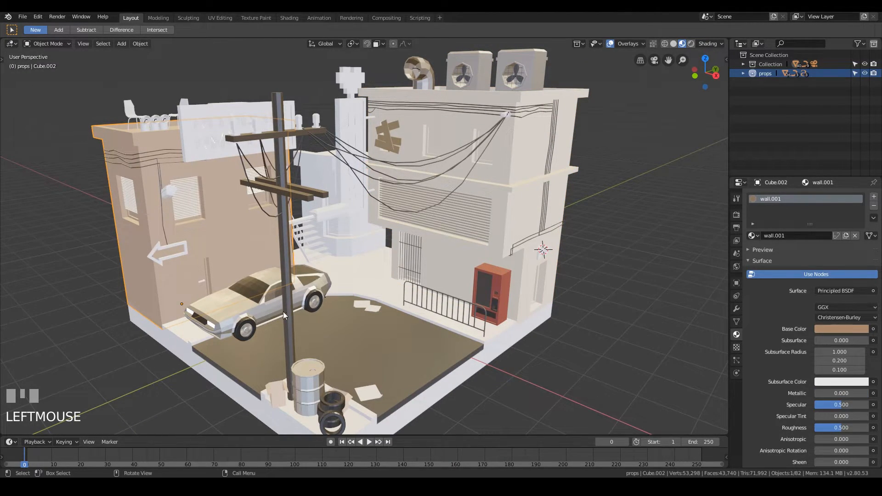
pyautogui.click(267, 313)
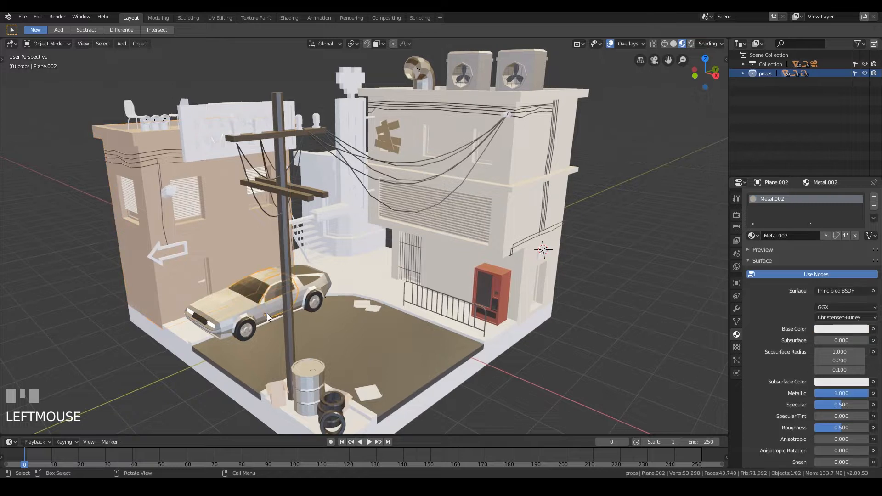
pyautogui.click(222, 313)
pyautogui.moveTo(626, 216); pyautogui.dragTo(603, 189, button='middle')
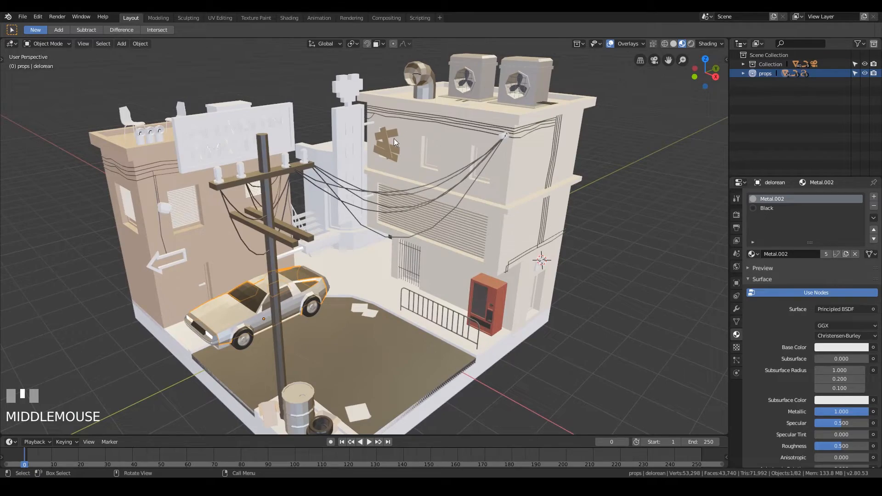
pyautogui.moveTo(387, 208)
pyautogui.mouseDown(button='middle')
pyautogui.moveTo(398, 205)
pyautogui.moveTo(370, 226)
pyautogui.moveTo(396, 208)
pyautogui.mouseUp(button='middle')
pyautogui.keyDown('shift'); pyautogui.moveTo(610, 161); pyautogui.dragTo(583, 174, button='middle'); pyautogui.keyUp('shift')
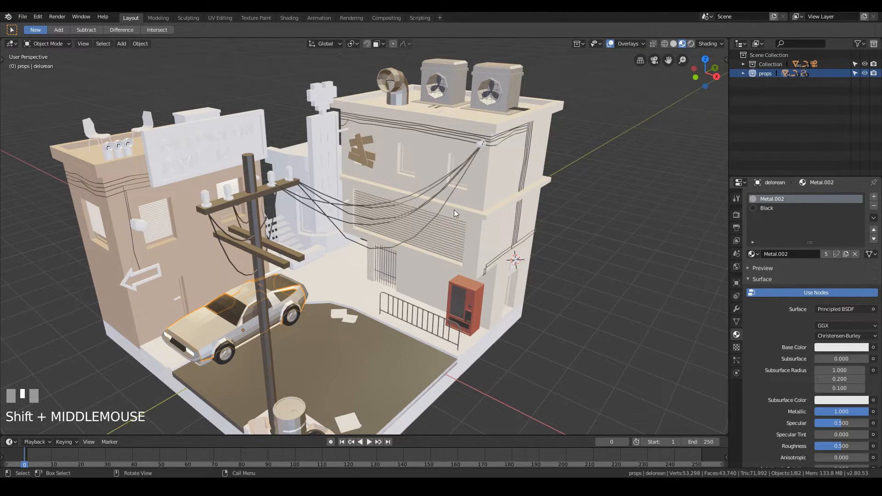
pyautogui.moveTo(458, 222); pyautogui.dragTo(431, 270, button='middle')
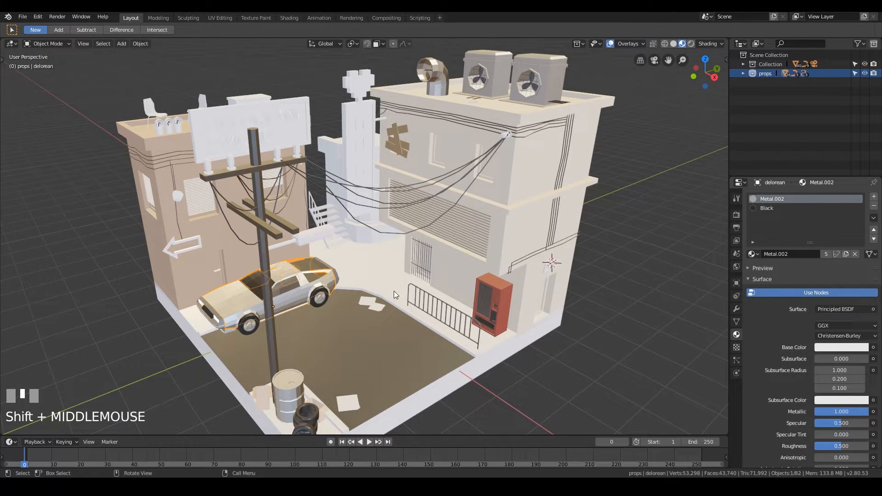
pyautogui.click(608, 315)
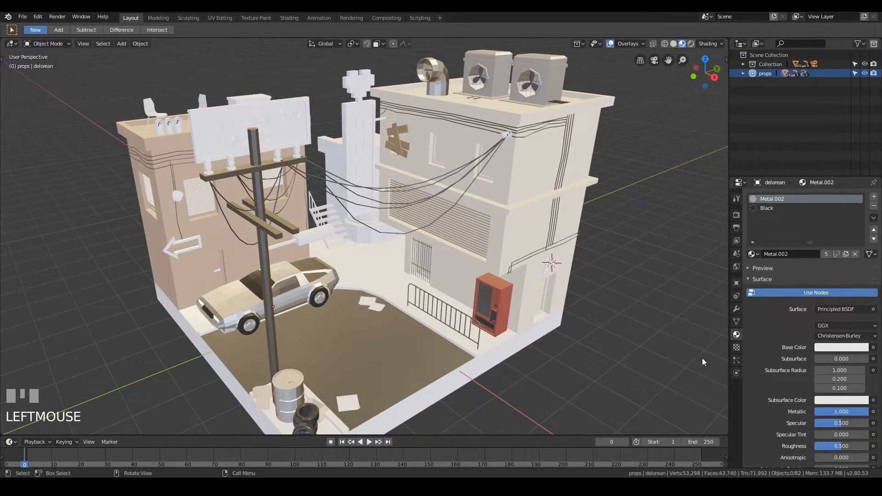
# - Edit the cream building's mesh and grow the selection from the door face behind the bars to its surrounding faces
pyautogui.scroll(5, 475, 264)
pyautogui.keyDown('shift'); pyautogui.moveTo(475, 265); pyautogui.dragTo(461, 240, button='middle'); pyautogui.keyUp('shift')
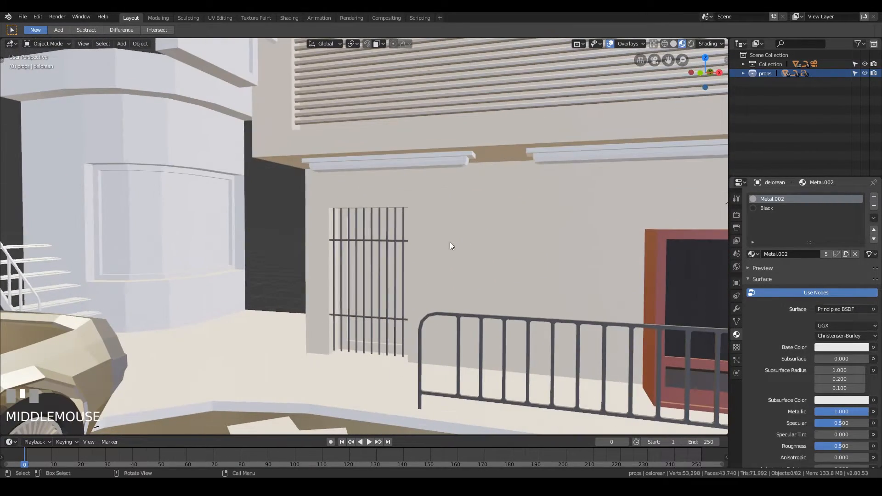
pyautogui.click(367, 261)
pyautogui.click(453, 256)
pyautogui.press('Tab')
pyautogui.scroll(5, 453, 256)
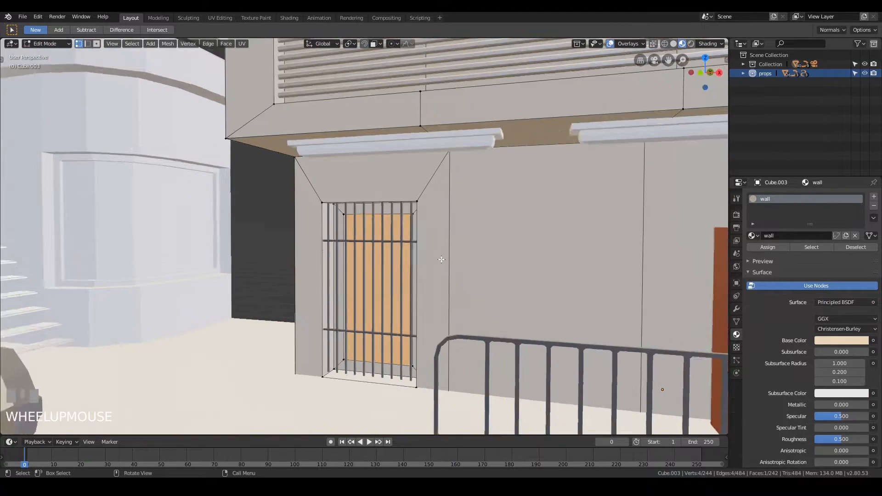
pyautogui.moveTo(452, 257); pyautogui.dragTo(511, 330, button='middle')
pyautogui.press('ctrl+KP_Add')
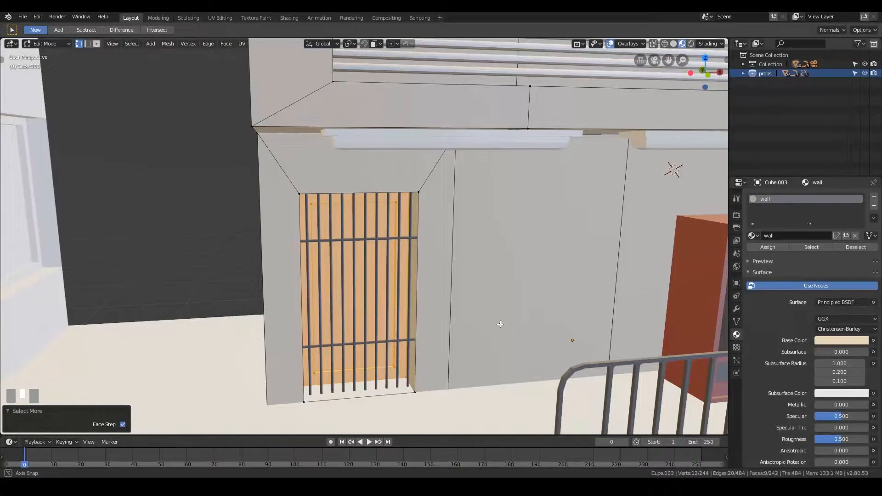
# - Add a second material slot to the cream building and create a new material in it named "metal blue"
pyautogui.click(873, 198)
pyautogui.moveTo(610, 207); pyautogui.dragTo(467, 203, button='middle')
pyautogui.scroll(1, 467, 203)
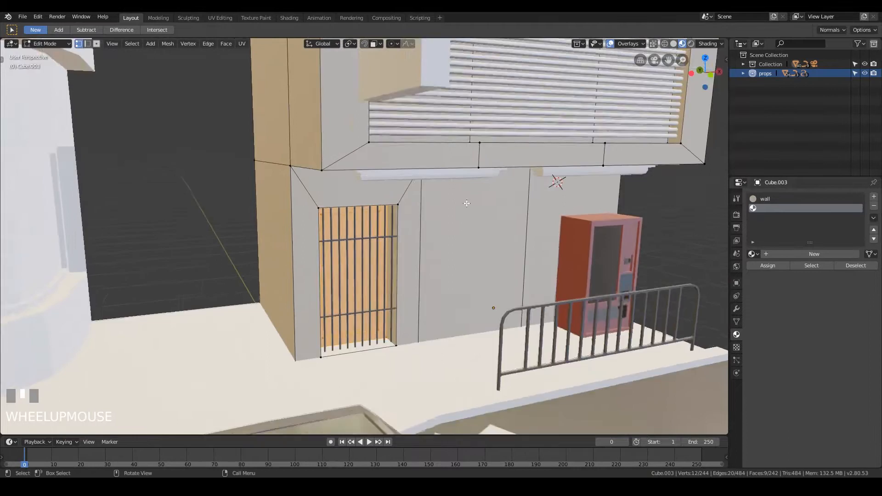
pyautogui.scroll(1, 467, 203)
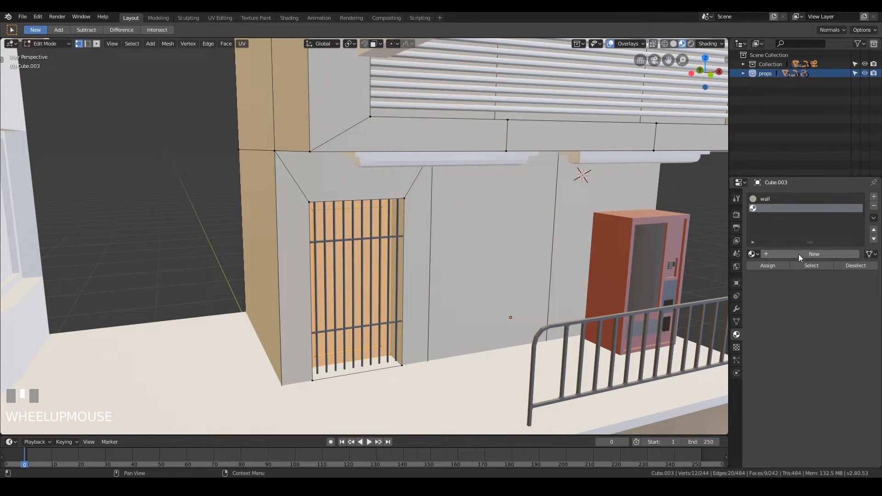
pyautogui.click(792, 254)
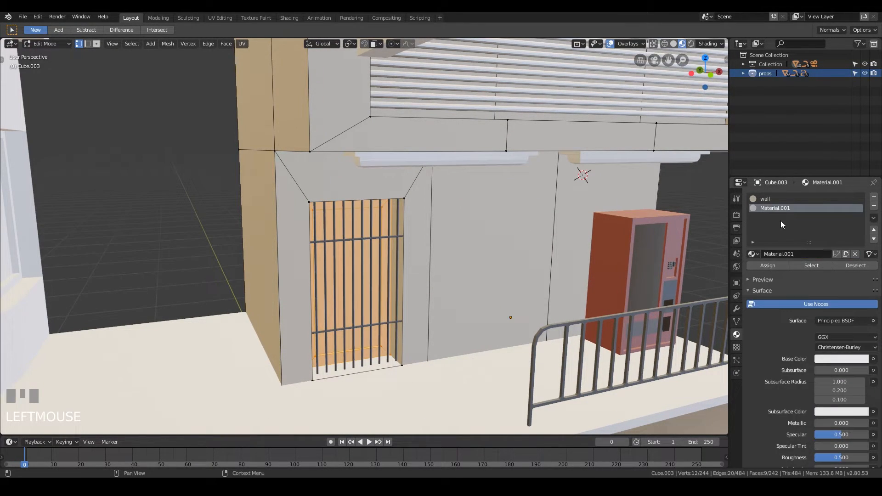
pyautogui.doubleClick(775, 209)
pyautogui.write('metal blue')
pyautogui.press('Return')
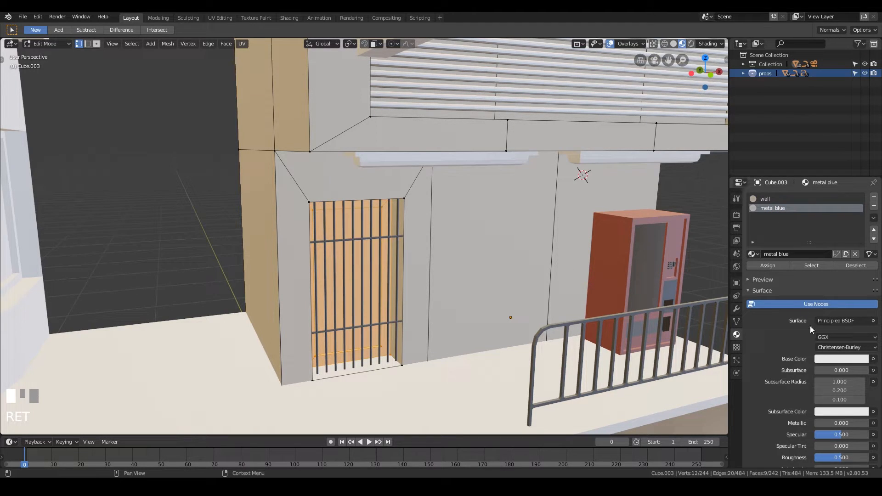
# - Give metal blue a muted blue base color and 0.773 metallic, assign it to the selected door faces, and leave mesh editing
pyautogui.click(838, 360)
pyautogui.moveTo(845, 256)
pyautogui.mouseDown()
pyautogui.moveTo(831, 252)
pyautogui.moveTo(861, 254)
pyautogui.mouseUp()
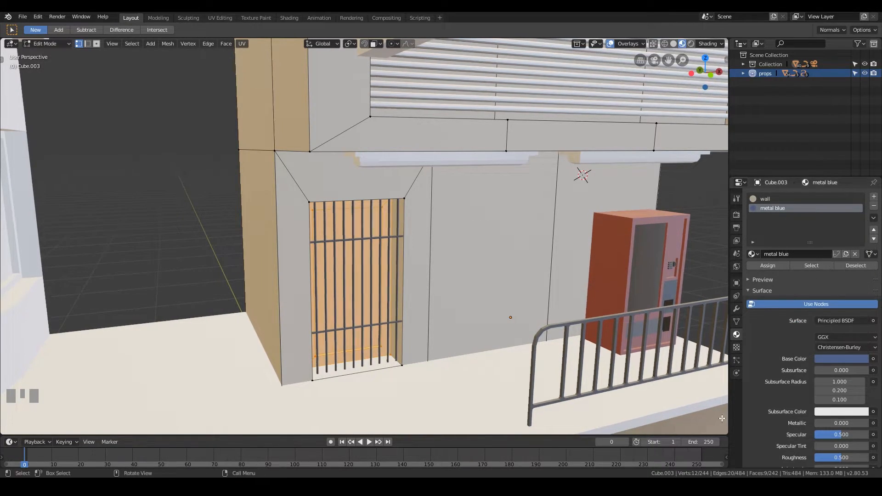
pyautogui.click(766, 266)
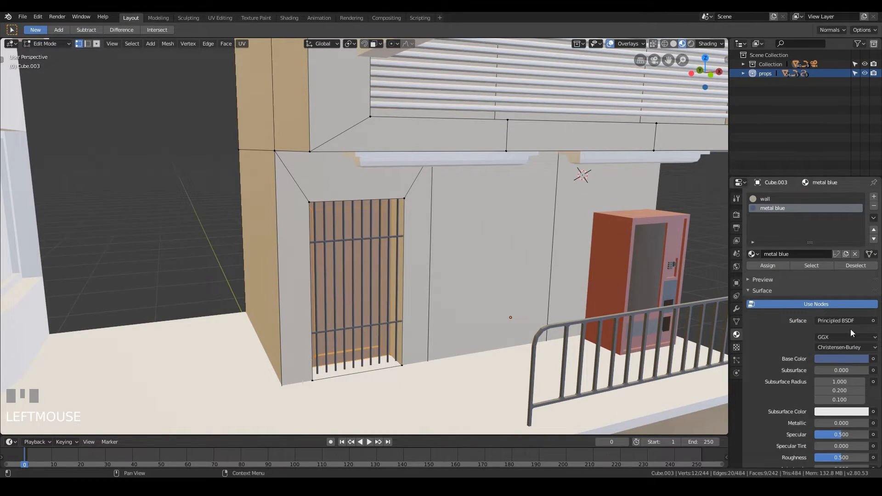
pyautogui.moveTo(840, 423); pyautogui.dragTo(878, 423)
pyautogui.press('Tab')
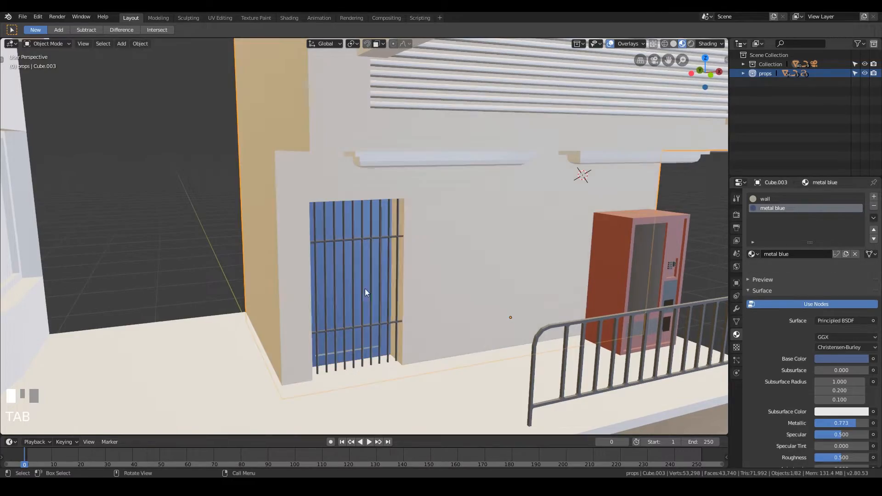
# - Select the door face under the Bar sign in face mode and grow the selection to its surrounding frame
pyautogui.scroll(-3, 535, 254)
pyautogui.moveTo(536, 255); pyautogui.dragTo(430, 246, button='middle')
pyautogui.scroll(-3, 475, 250)
pyautogui.scroll(-3, 459, 258)
pyautogui.moveTo(484, 266); pyautogui.dragTo(592, 271, button='middle')
pyautogui.scroll(6, 538, 273)
pyautogui.moveTo(473, 277); pyautogui.dragTo(406, 265, button='middle')
pyautogui.press('Tab')
pyautogui.click(407, 264)
pyautogui.press('3')
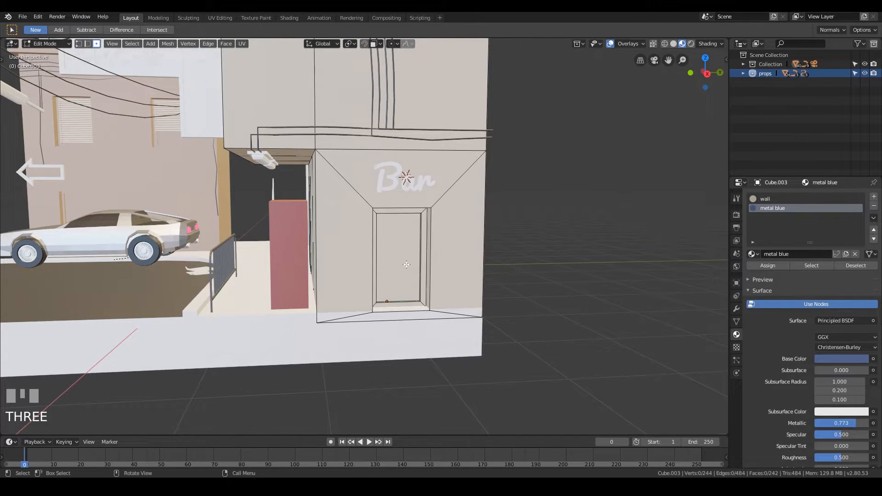
pyautogui.click(407, 264)
pyautogui.press('ctrl+KP_Add')
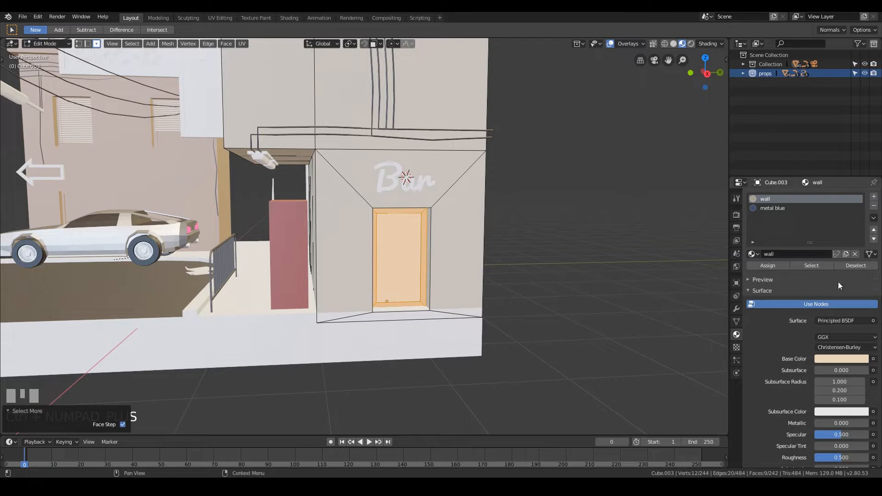
# - Add a third material slot to the cream building, use the existing metal.002 material, assign it to the selected door faces, and leave mesh editing
pyautogui.click(874, 197)
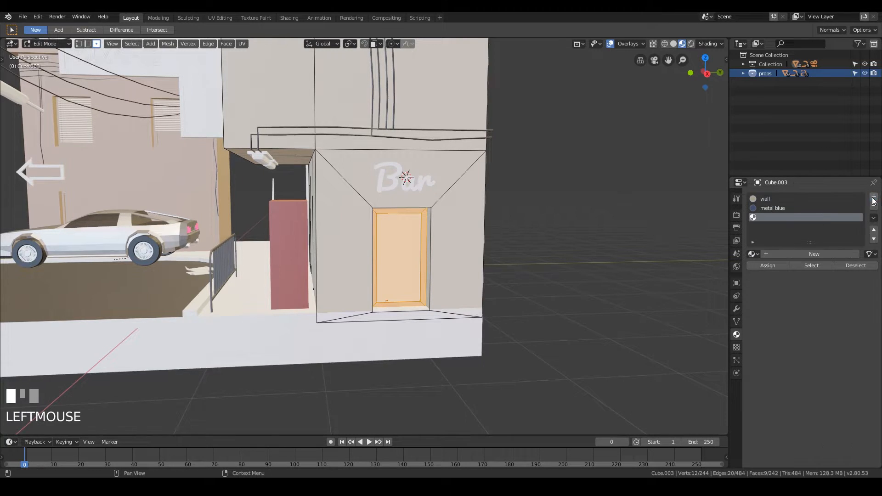
pyautogui.click(756, 255)
pyautogui.scroll(-5, 789, 336)
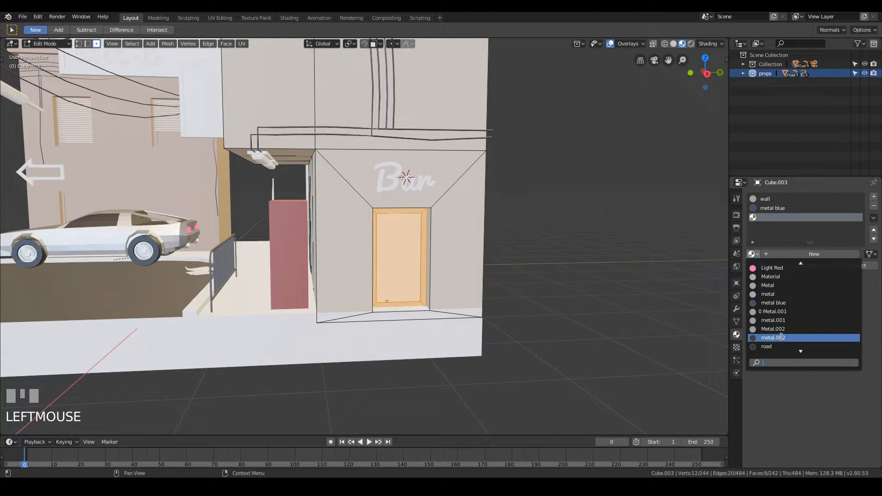
pyautogui.click(781, 337)
pyautogui.click(764, 266)
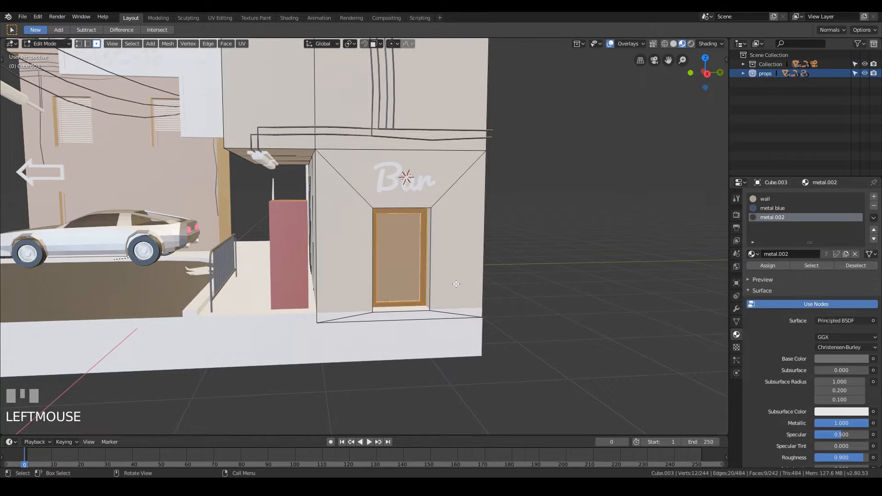
pyautogui.press('Tab')
# - Select the curb around the road and create a new material on it named "concrete"
pyautogui.moveTo(568, 274); pyautogui.dragTo(596, 282, button='middle')
pyautogui.scroll(-3, 439, 315)
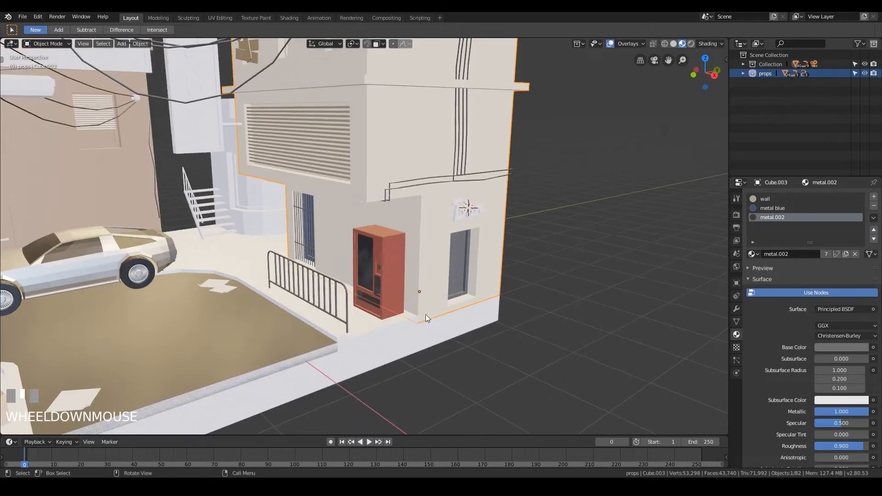
pyautogui.scroll(-5, 438, 315)
pyautogui.keyDown('shift'); pyautogui.moveTo(438, 315); pyautogui.dragTo(495, 301, button='middle'); pyautogui.keyUp('shift')
pyautogui.scroll(-3, 471, 321)
pyautogui.click(424, 310)
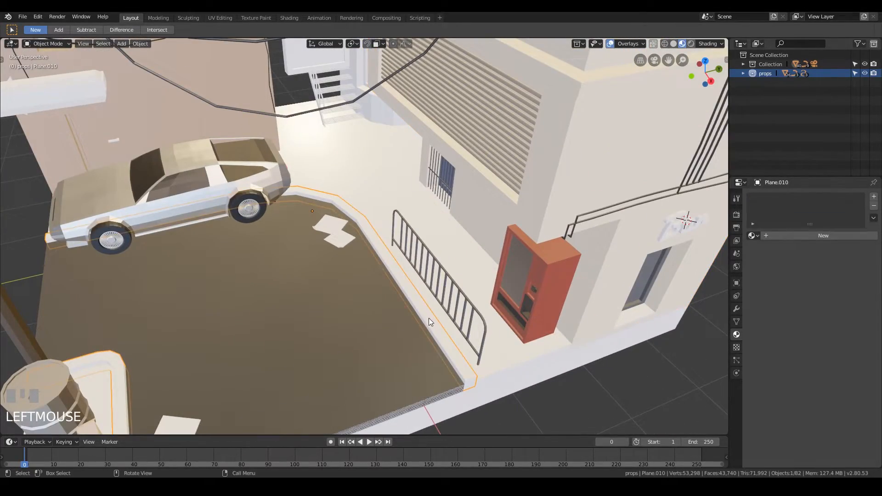
pyautogui.moveTo(428, 320); pyautogui.dragTo(369, 313, button='middle')
pyautogui.click(809, 236)
pyautogui.doubleClick(790, 198)
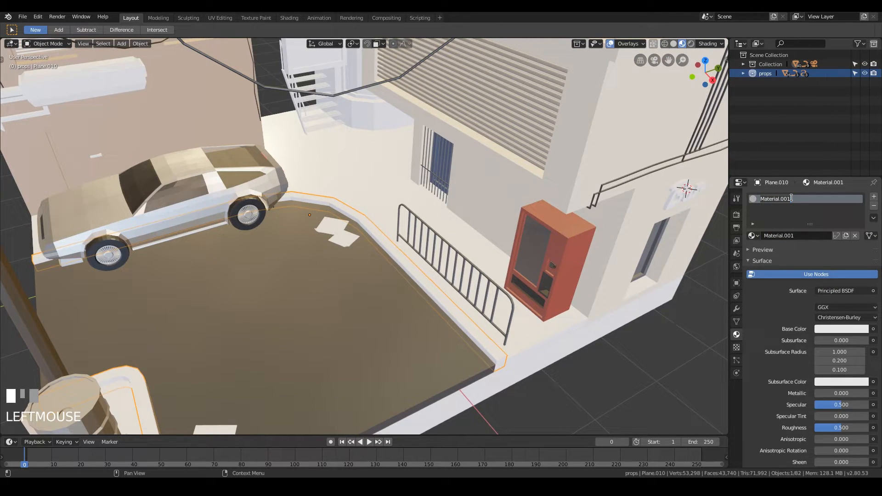
pyautogui.write('concrete')
pyautogui.press('Return')
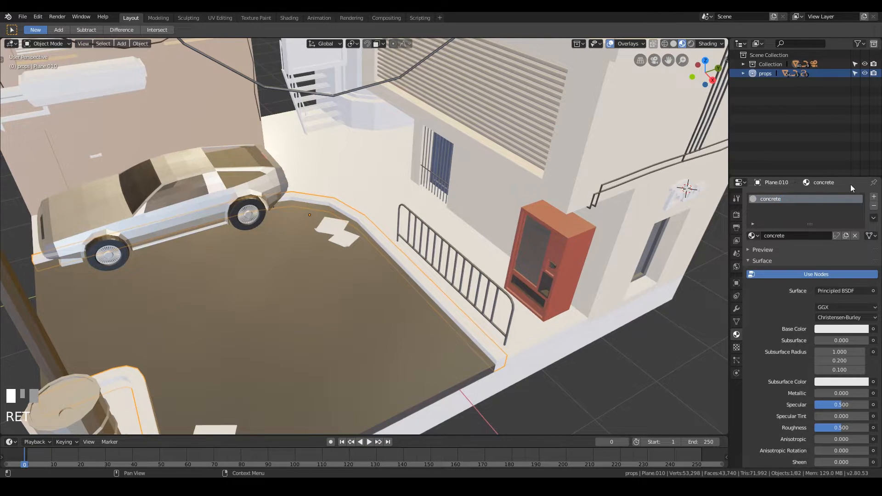
# - Give the concrete material a mid-gray base color with value 0.533 and a roughness of about 0.745
pyautogui.click(849, 329)
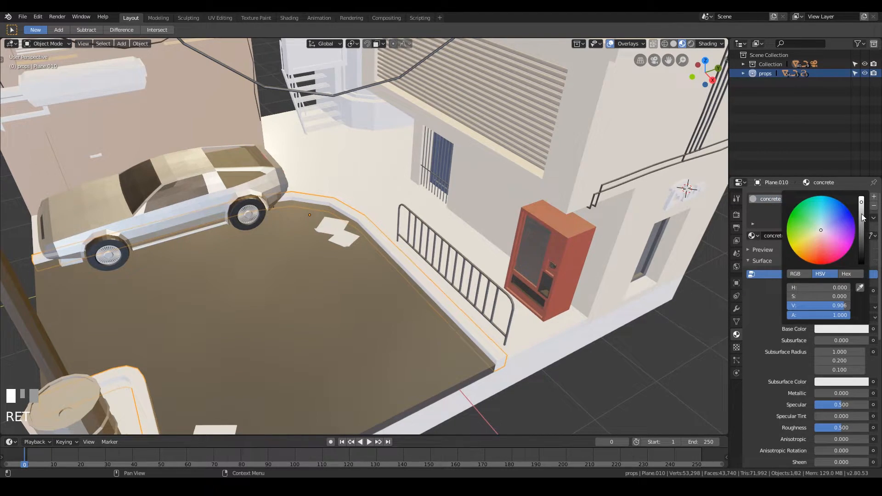
pyautogui.moveTo(861, 222); pyautogui.dragTo(861, 230)
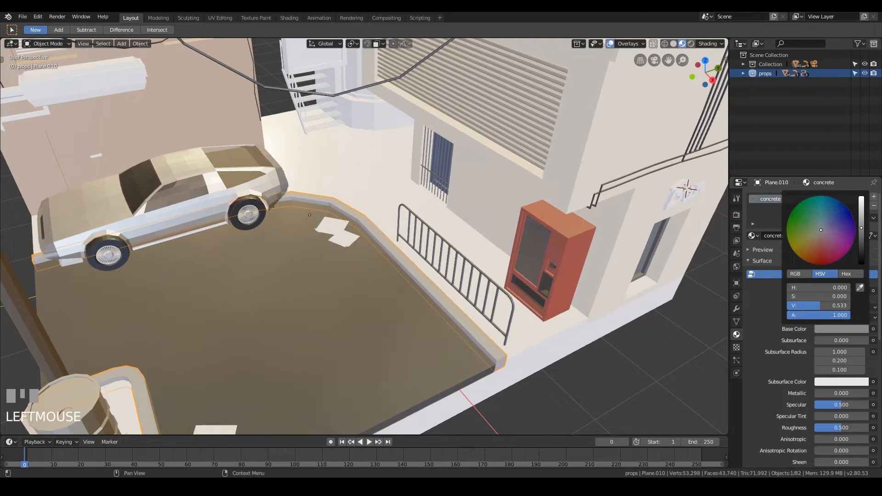
pyautogui.moveTo(845, 431); pyautogui.dragTo(859, 430)
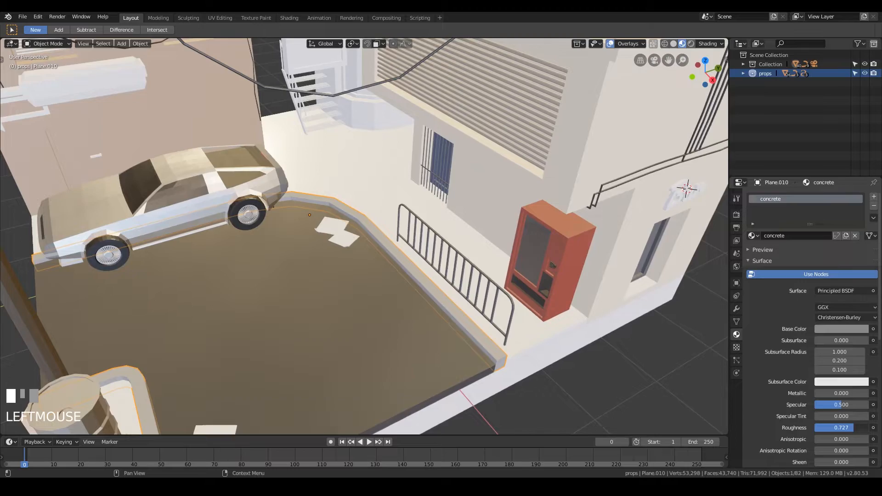
# - Select the ground slab beneath the buildings and give it the existing concrete material
pyautogui.scroll(-5, 363, 201)
pyautogui.moveTo(368, 199)
pyautogui.mouseDown(button='middle')
pyautogui.moveTo(384, 202)
pyautogui.moveTo(370, 205)
pyautogui.mouseUp(button='middle')
pyautogui.click(373, 205)
pyautogui.click(378, 211)
pyautogui.moveTo(456, 247); pyautogui.dragTo(322, 232, button='middle')
pyautogui.scroll(5, 438, 238)
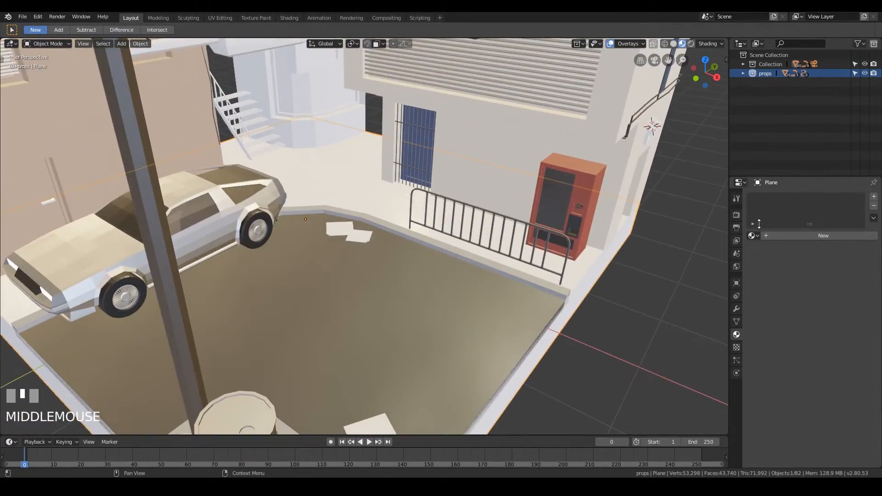
pyautogui.click(754, 236)
pyautogui.click(771, 267)
# - Make a separate copy of the concrete material for the ground slab and darken its base color to value 0.273
pyautogui.moveTo(362, 191); pyautogui.dragTo(342, 196, button='middle')
pyautogui.scroll(-3, 343, 196)
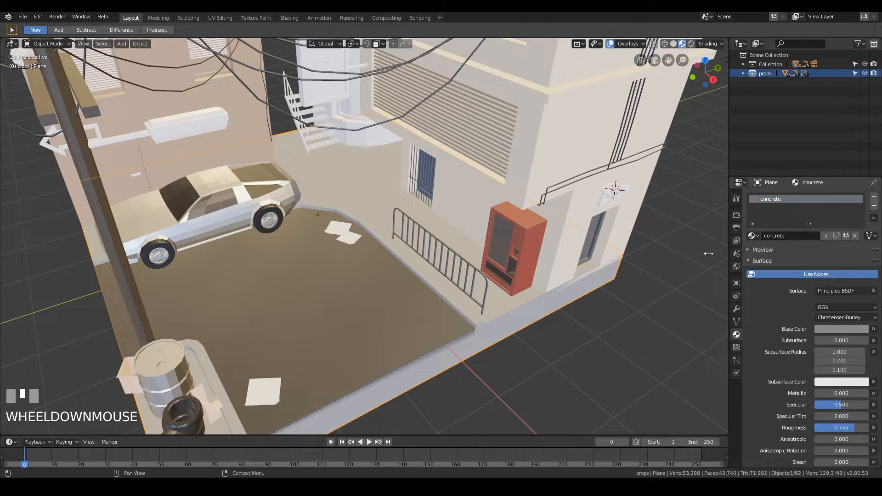
pyautogui.click(846, 235)
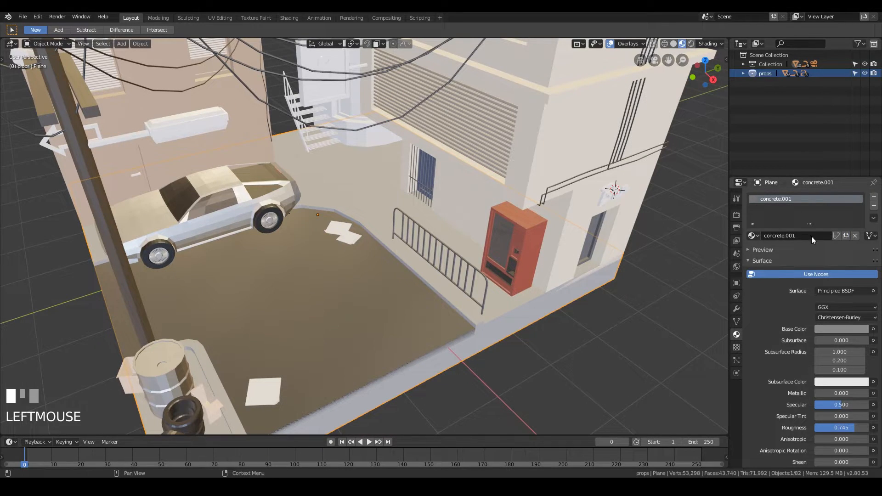
pyautogui.click(836, 329)
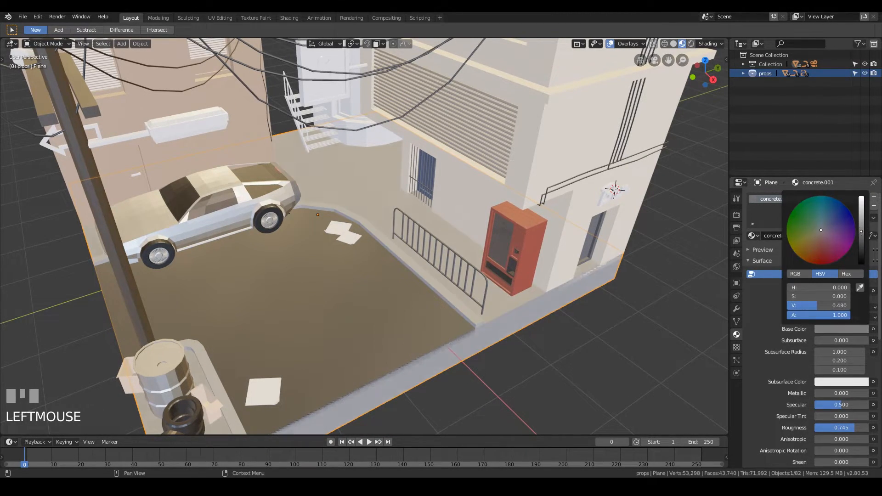
pyautogui.moveTo(861, 235); pyautogui.dragTo(861, 248)
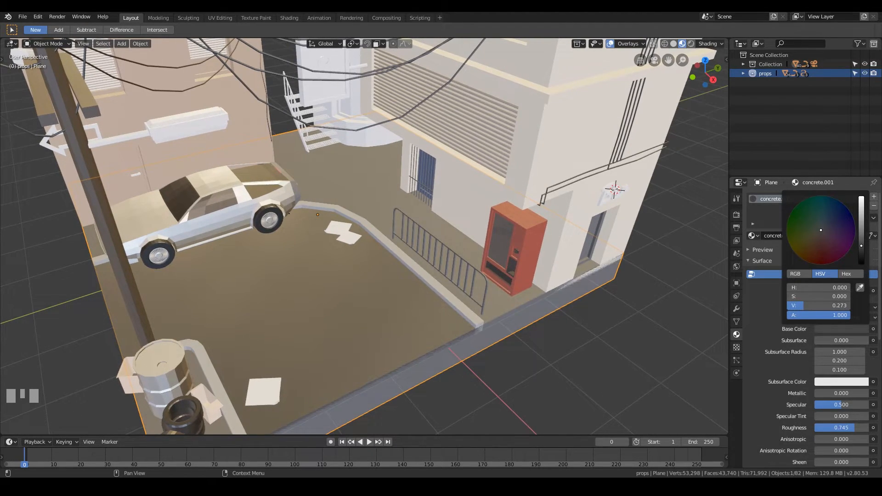
# - Open the mesh of the lamp above the arrow sign on the tan building for editing and select all its faces
pyautogui.moveTo(336, 213); pyautogui.dragTo(373, 199, button='middle')
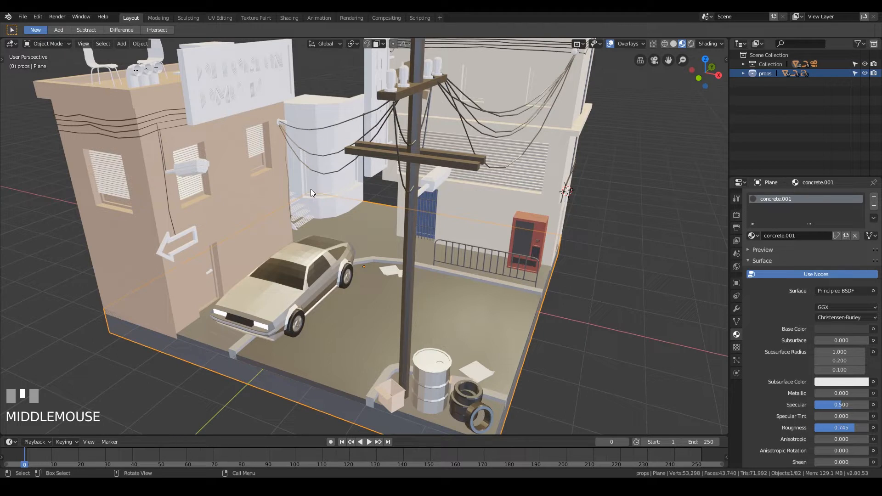
pyautogui.moveTo(466, 200); pyautogui.dragTo(354, 186, button='middle')
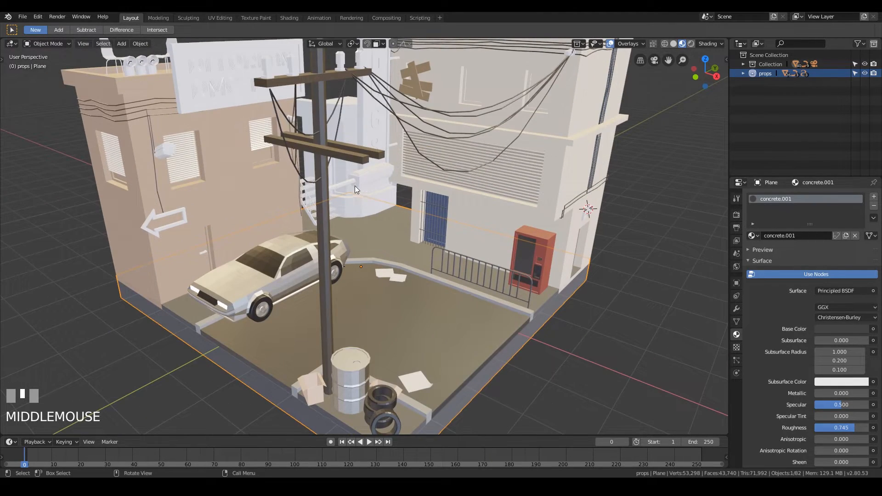
pyautogui.click(366, 175)
pyautogui.click(166, 152)
pyautogui.moveTo(165, 152); pyautogui.dragTo(315, 208, button='middle')
pyautogui.press('Tab')
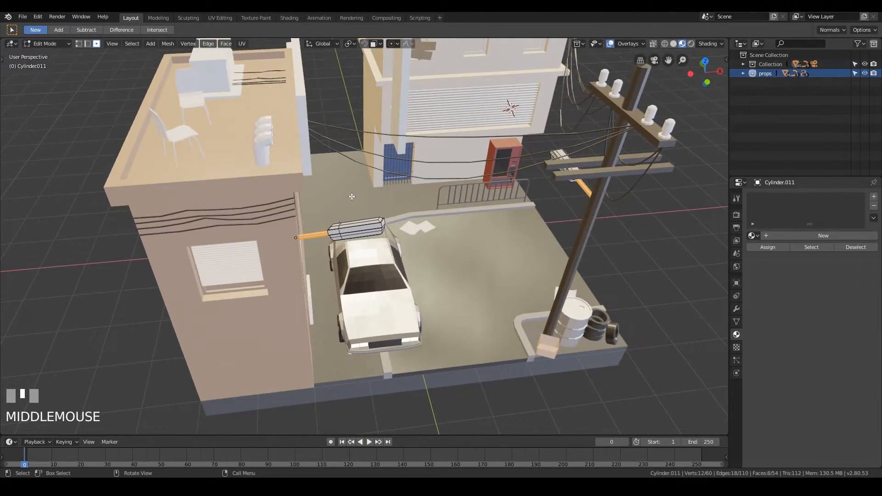
pyautogui.scroll(5, 316, 210)
pyautogui.moveTo(370, 218); pyautogui.dragTo(277, 139, button='middle')
pyautogui.press('a')
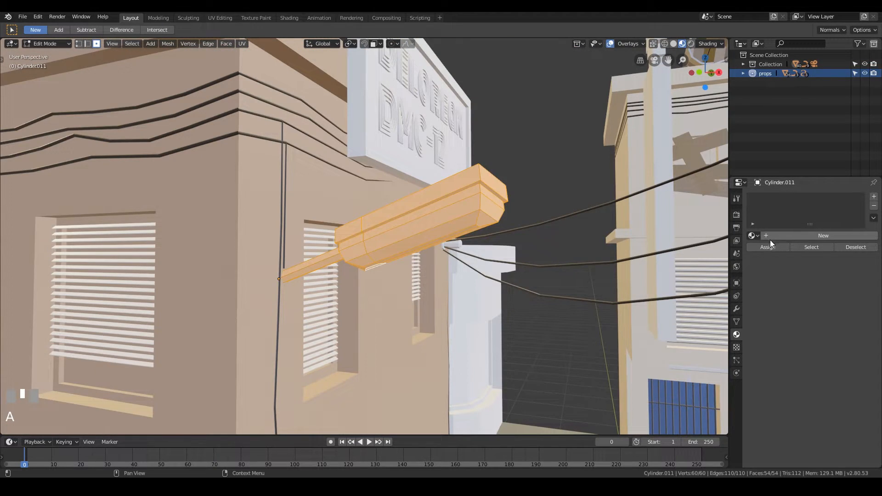
# - Give the wall lamp the existing metal.002 material and add an empty second material slot
pyautogui.click(753, 235)
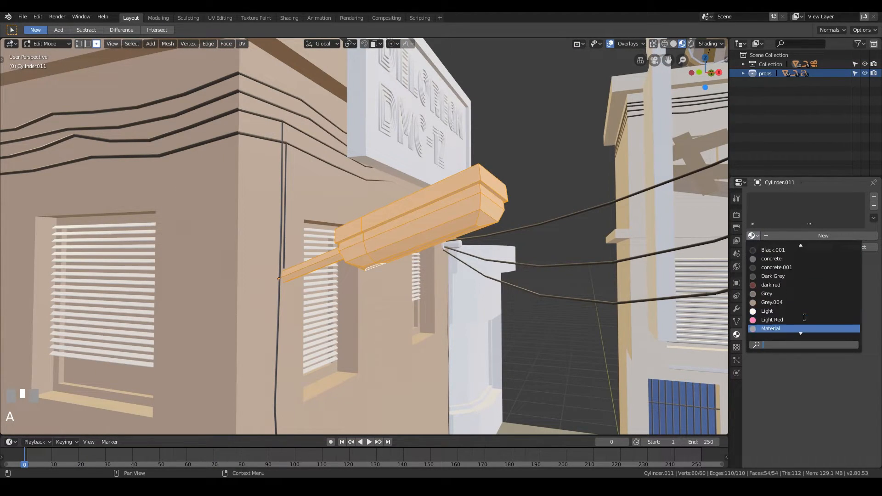
pyautogui.scroll(-4, 805, 318)
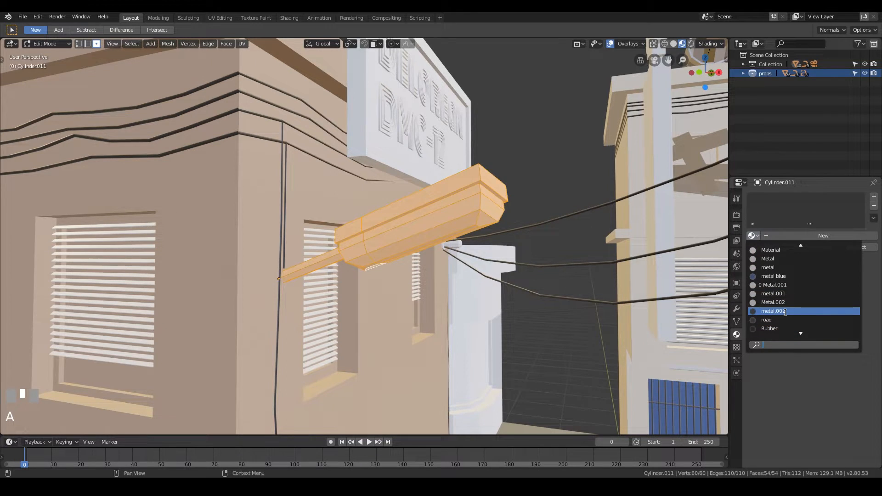
pyautogui.click(785, 312)
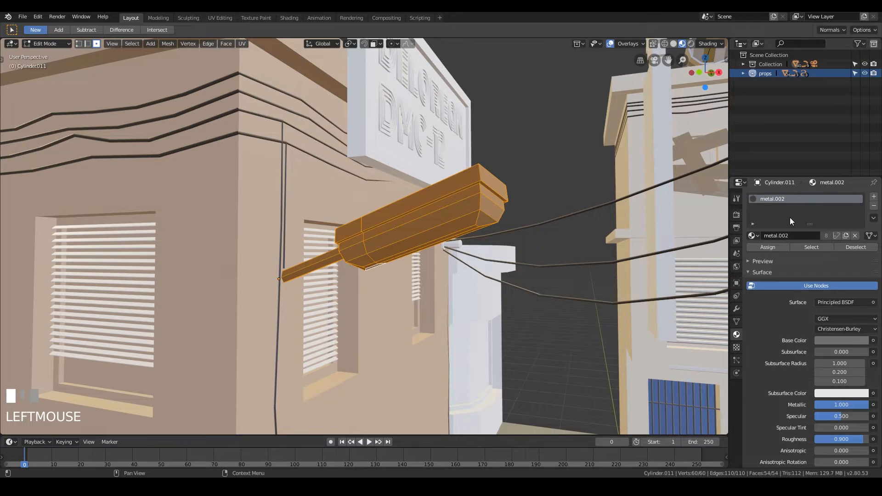
pyautogui.click(874, 197)
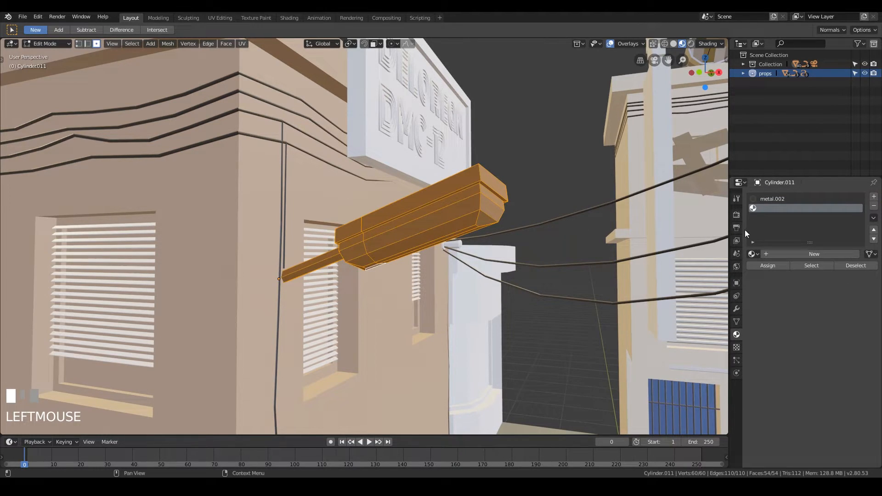
# - Select the faces on the lamp's underside and grow the selection twice to cover the whole light cover
pyautogui.moveTo(349, 257); pyautogui.dragTo(388, 235, button='middle')
pyautogui.click(388, 235)
pyautogui.keyDown('shift'); pyautogui.click(389, 237); pyautogui.keyUp('shift')
pyautogui.moveTo(514, 243); pyautogui.dragTo(535, 245, button='middle')
pyautogui.press('ctrl+KP_Add')
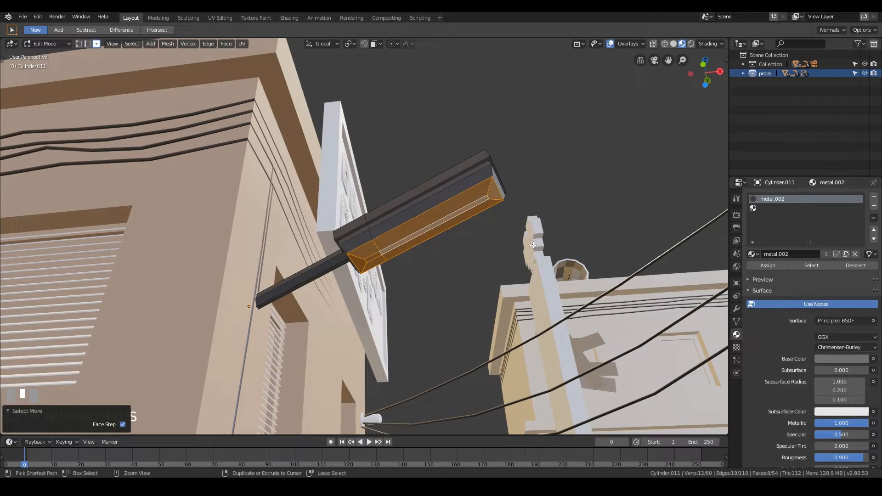
pyautogui.press('ctrl+KP_Add')
pyautogui.moveTo(532, 245); pyautogui.dragTo(540, 229, button='middle')
# - Create a material named "lamp" in the second slot with an Emission surface and a strength of 50
pyautogui.click(800, 212)
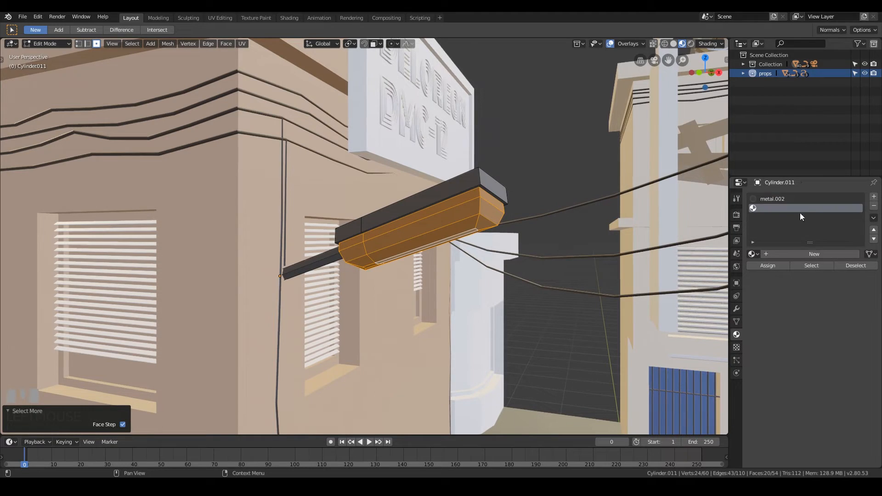
pyautogui.click(806, 252)
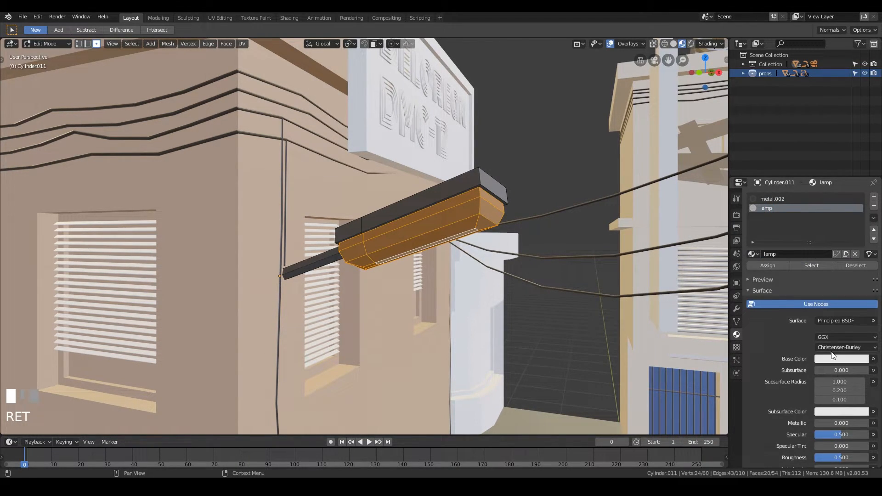
pyautogui.click(836, 320)
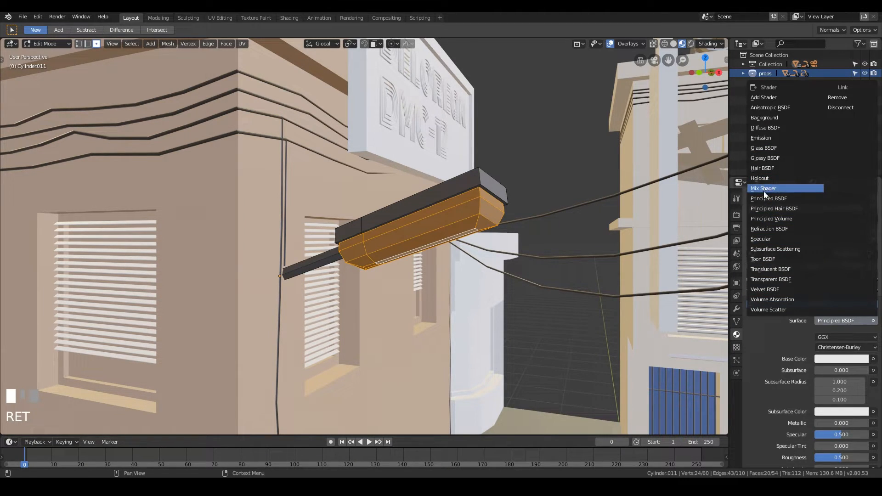
pyautogui.click(769, 138)
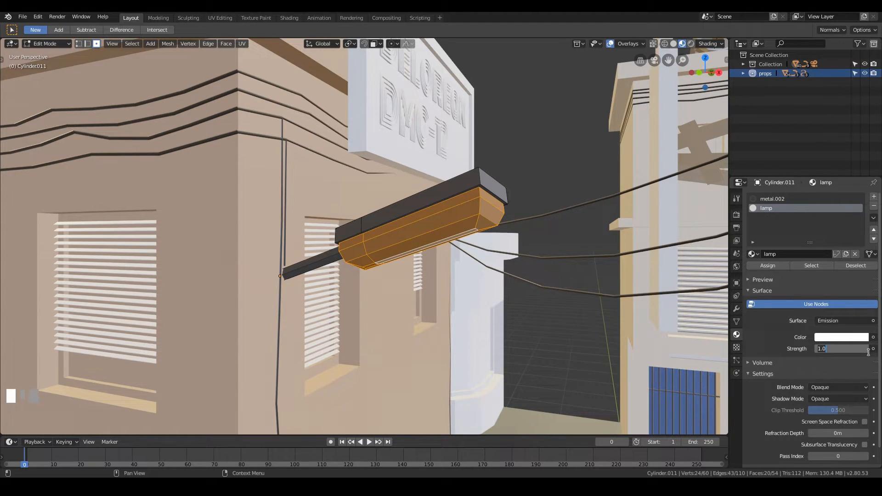
pyautogui.write('50')
pyautogui.press('KP_Enter')
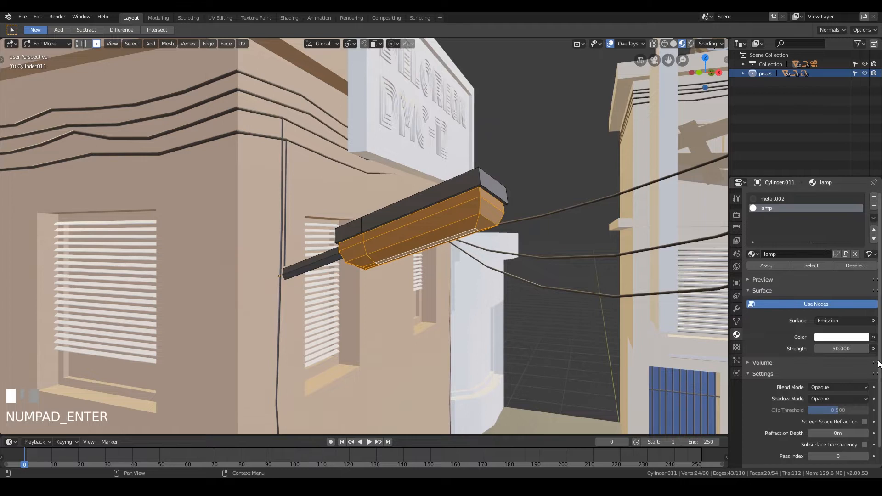
# - Assign the lamp material to the selected cover faces, tint its emission pale yellow (hue 0.130, saturation 0.311), and save the file outside mesh editing
pyautogui.click(766, 265)
pyautogui.click(844, 339)
pyautogui.moveTo(812, 241); pyautogui.dragTo(815, 247)
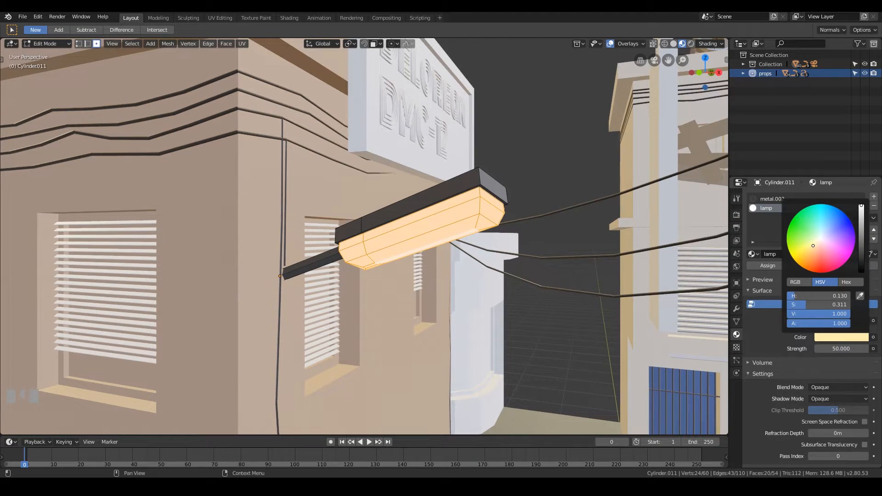
pyautogui.press('Tab')
pyautogui.hotkey('ctrl', 's')
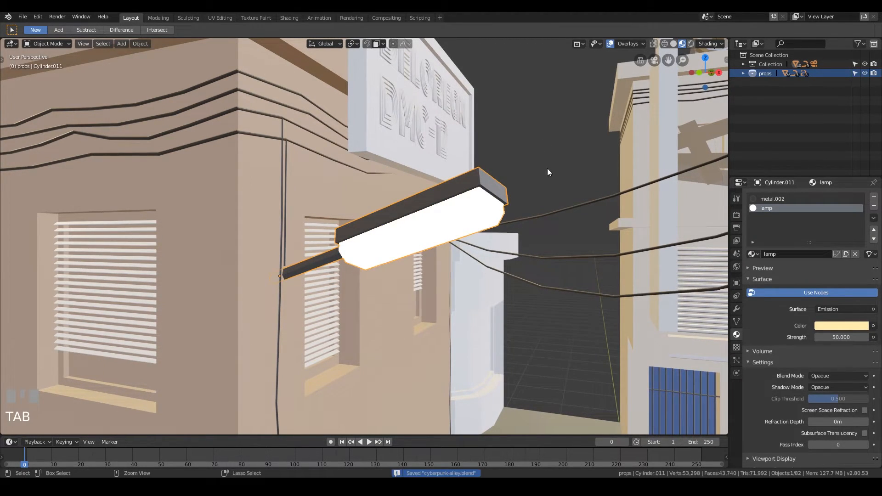
# - Select the large billboard on the tan building and give it the existing Black material
pyautogui.moveTo(545, 167); pyautogui.dragTo(533, 236, button='middle')
pyautogui.scroll(-3, 513, 274)
pyautogui.scroll(-3, 513, 274)
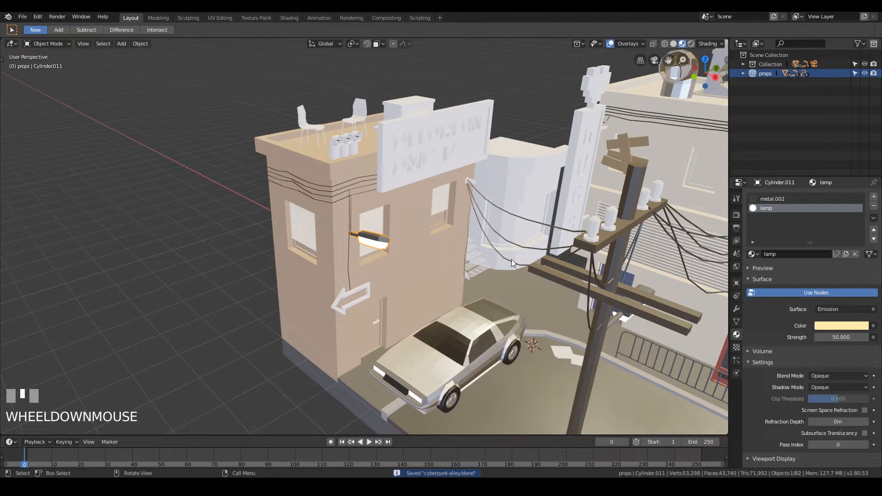
pyautogui.click(388, 134)
pyautogui.moveTo(506, 118); pyautogui.dragTo(520, 158, button='middle')
pyautogui.scroll(5, 501, 156)
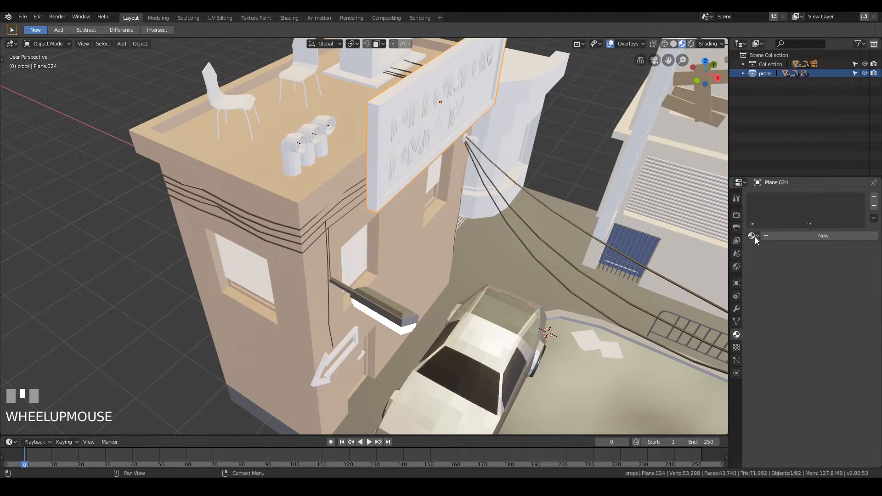
pyautogui.keyDown('shift'); pyautogui.moveTo(386, 166); pyautogui.dragTo(373, 184, button='middle'); pyautogui.keyUp('shift')
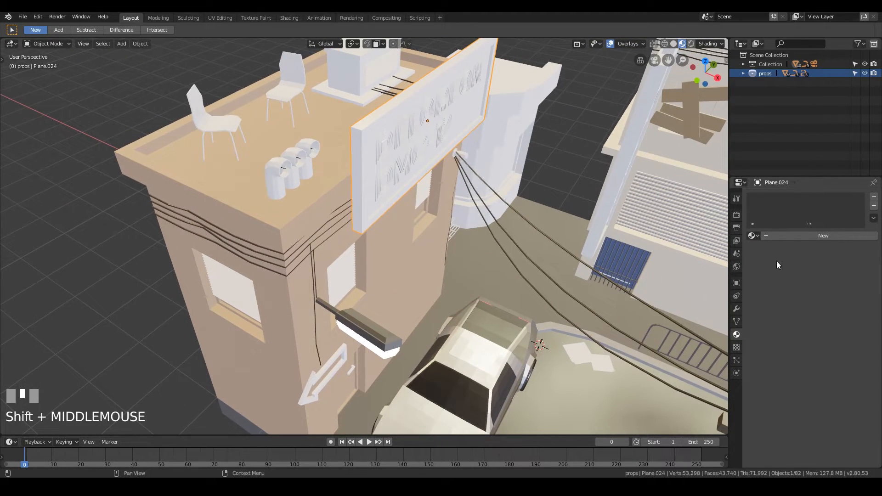
pyautogui.click(751, 235)
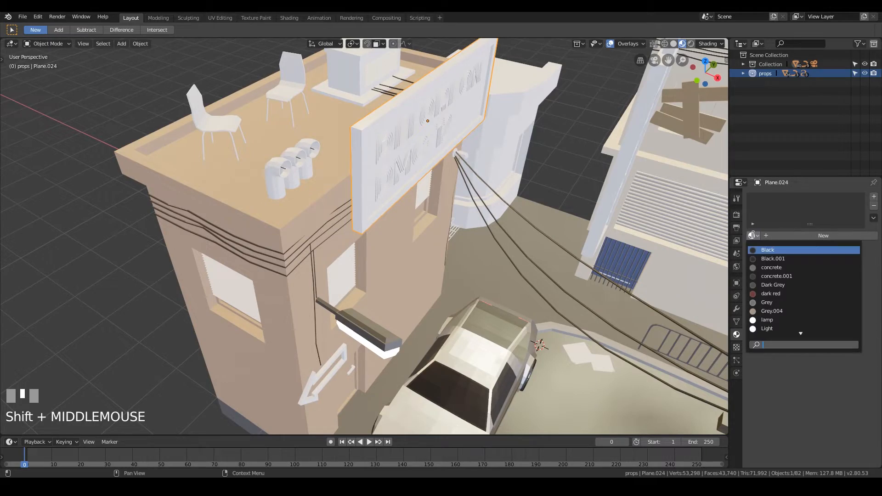
pyautogui.click(764, 250)
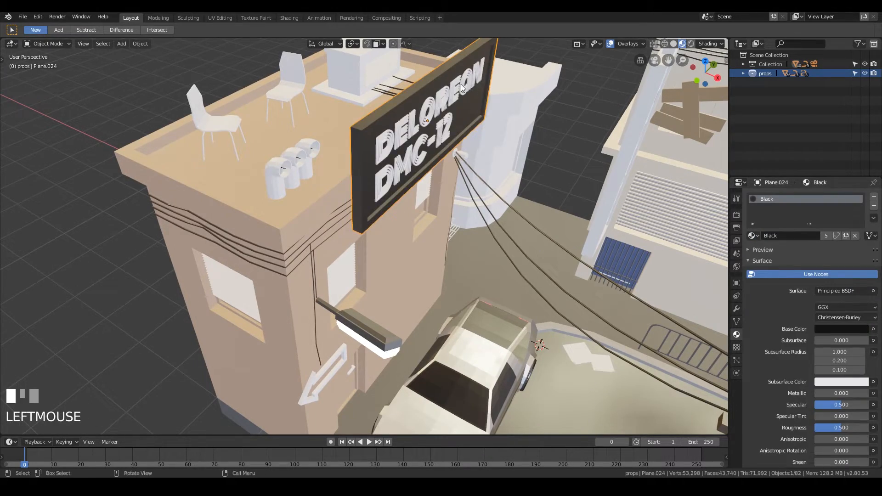
# - Give the box-shaped unit on the tan building's roof the existing Metal.002 material
pyautogui.moveTo(461, 84); pyautogui.dragTo(444, 180, button='middle')
pyautogui.click(386, 81)
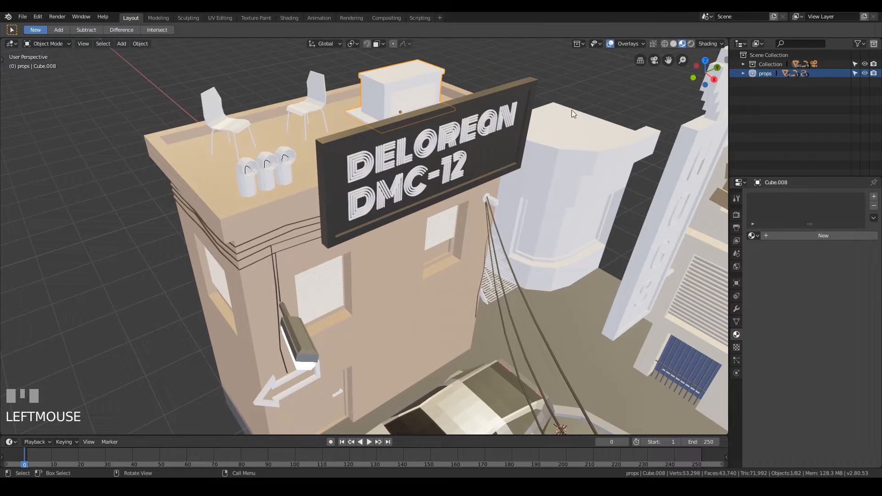
pyautogui.click(753, 236)
pyautogui.scroll(-9, 803, 286)
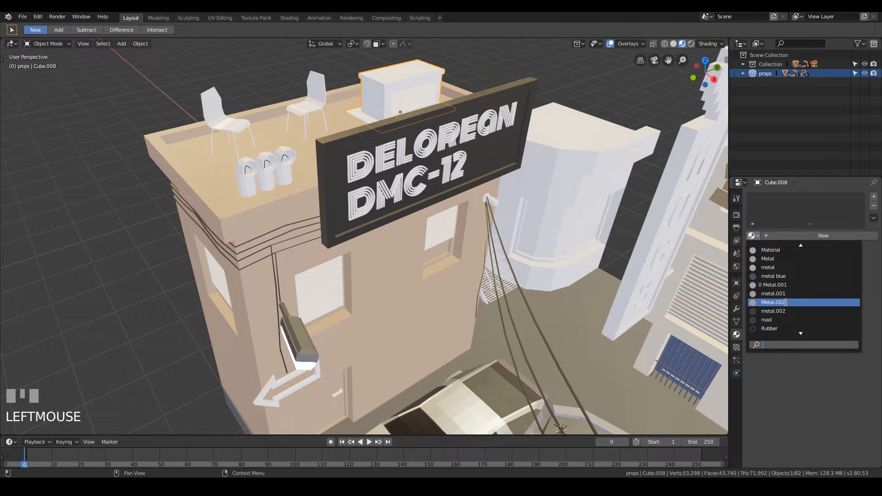
pyautogui.click(786, 303)
# - Try the existing metal material on the front slats of the rooftop unit
pyautogui.moveTo(491, 104); pyautogui.dragTo(476, 214, button='middle')
pyautogui.click(457, 174)
pyautogui.moveTo(464, 179); pyautogui.dragTo(577, 193, button='middle')
pyautogui.click(752, 235)
pyautogui.scroll(-10, 805, 295)
pyautogui.scroll(-5, 803, 298)
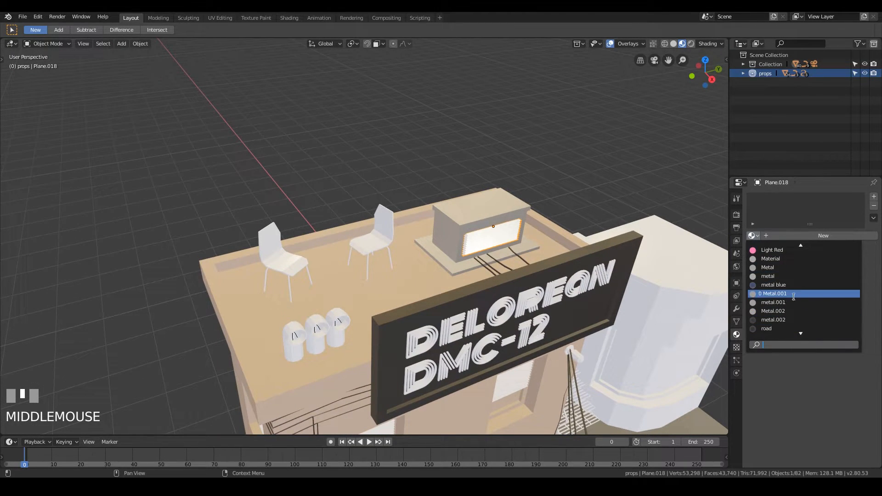
pyautogui.click(800, 277)
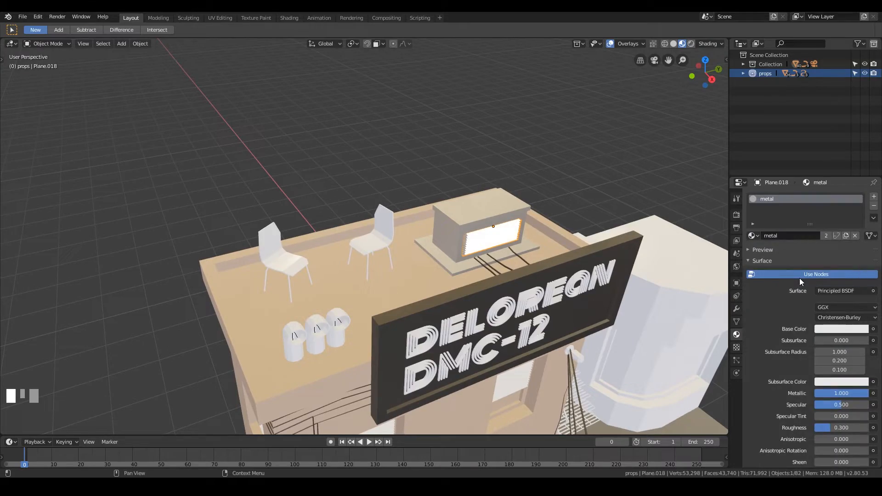
# - Replace the slats' material with a darker existing one that matches the rooftop unit's housing, and deselect them
pyautogui.moveTo(541, 231); pyautogui.dragTo(560, 253, button='middle')
pyautogui.scroll(-2, 561, 225)
pyautogui.scroll(-3, 561, 224)
pyautogui.scroll(5, 542, 239)
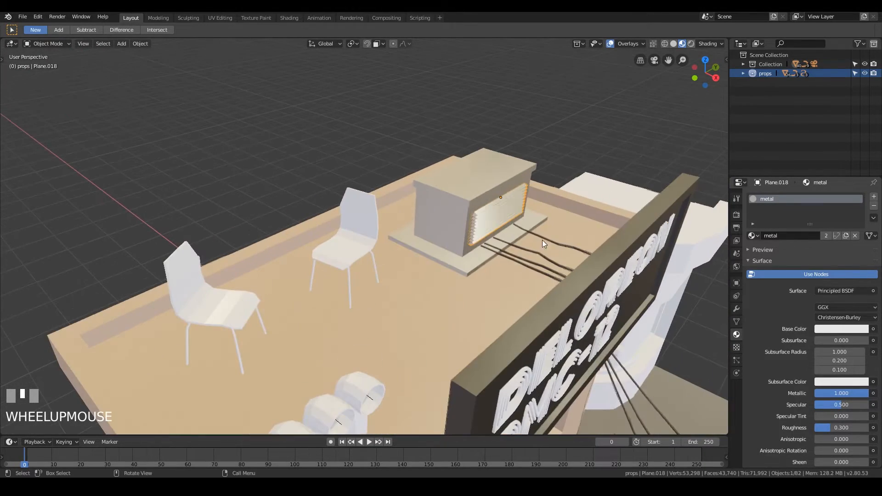
pyautogui.click(752, 236)
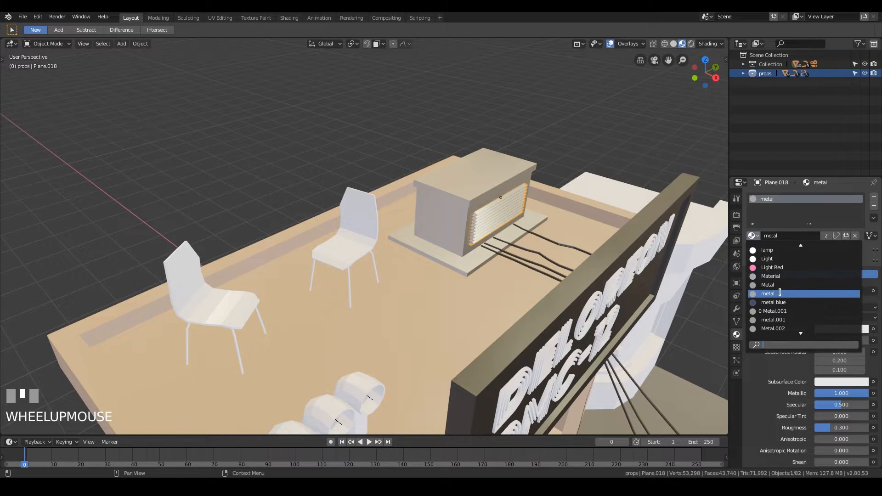
pyautogui.click(776, 301)
pyautogui.click(618, 181)
# - Give the seats of the rooftop chairs the existing dark red material
pyautogui.moveTo(618, 181); pyautogui.dragTo(465, 192, button='middle')
pyautogui.click(415, 168)
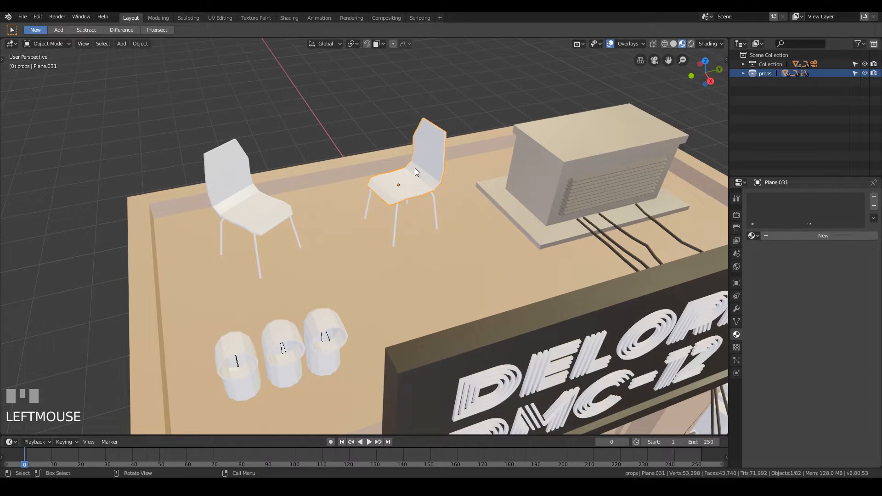
pyautogui.click(752, 235)
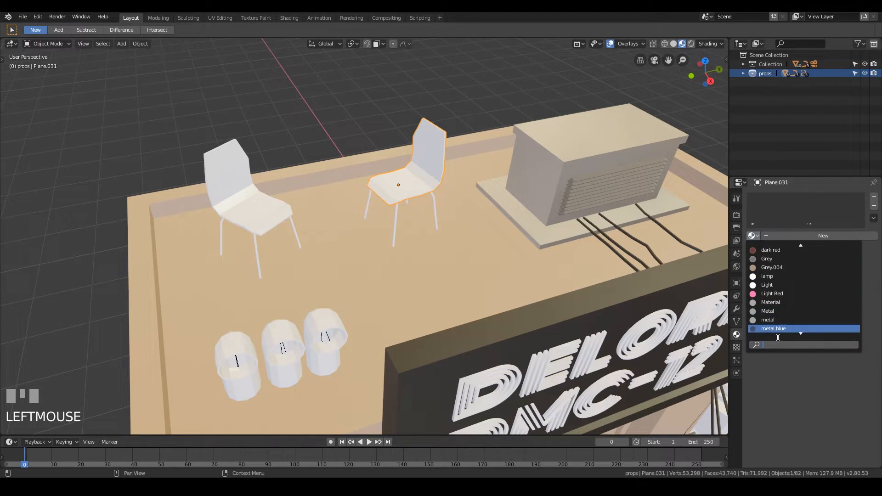
pyautogui.scroll(7, 790, 307)
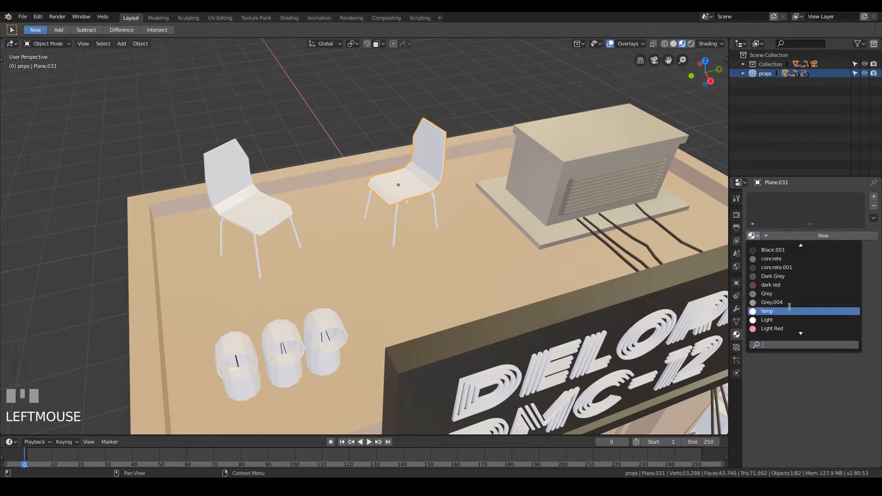
pyautogui.click(785, 286)
pyautogui.moveTo(321, 193); pyautogui.dragTo(348, 185, button='middle')
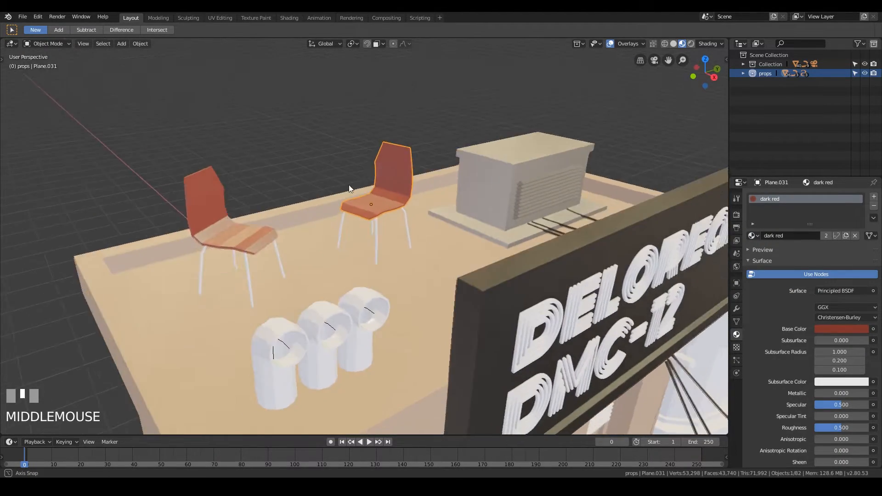
# - Examine the vending machine's material slots and the existing materials available for its Window.001 slot
pyautogui.scroll(-4, 558, 296)
pyautogui.keyDown('shift'); pyautogui.moveTo(558, 295); pyautogui.dragTo(586, 277, button='middle'); pyautogui.keyUp('shift')
pyautogui.scroll(-3, 586, 277)
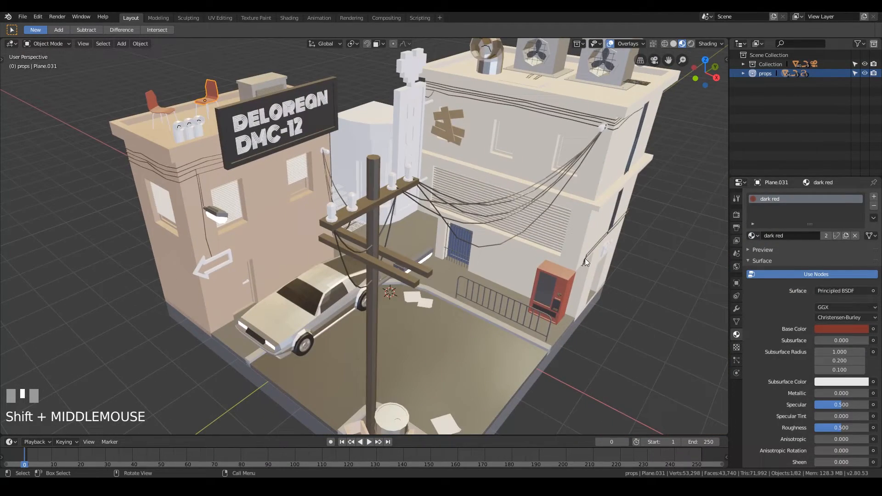
pyautogui.click(566, 274)
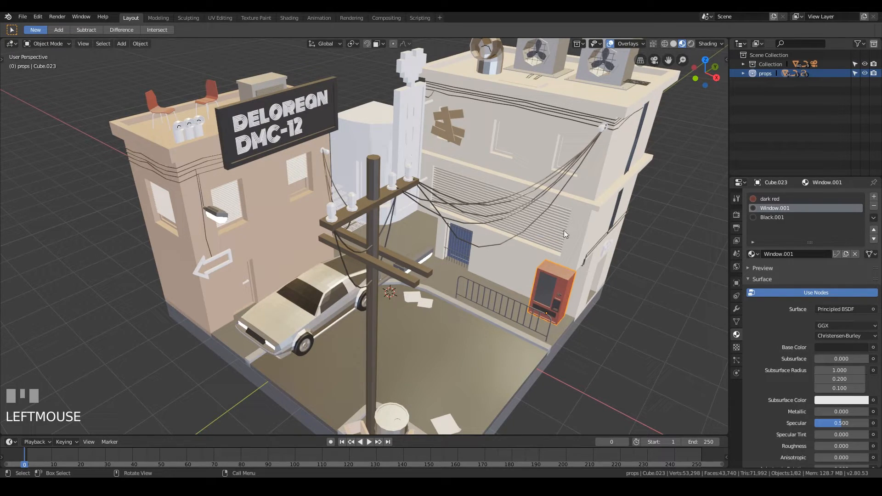
pyautogui.keyDown('shift'); pyautogui.moveTo(551, 242); pyautogui.dragTo(522, 200, button='middle'); pyautogui.keyUp('shift')
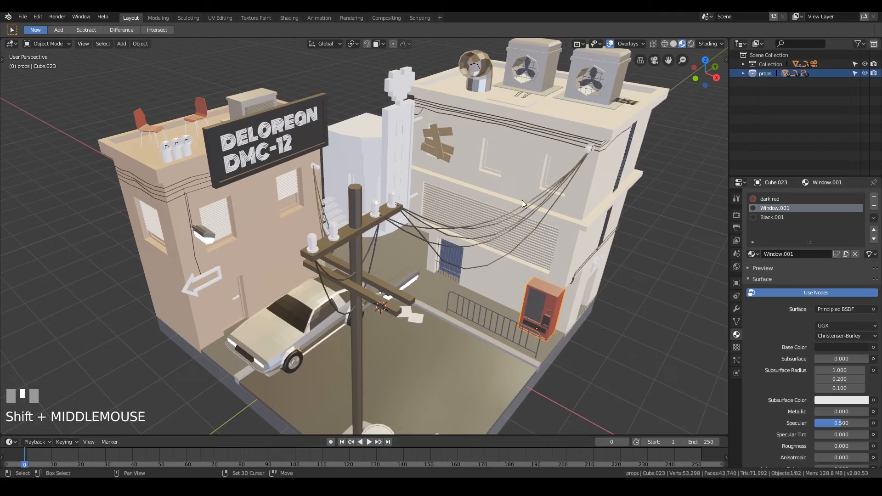
pyautogui.moveTo(567, 180); pyautogui.dragTo(394, 158, button='middle')
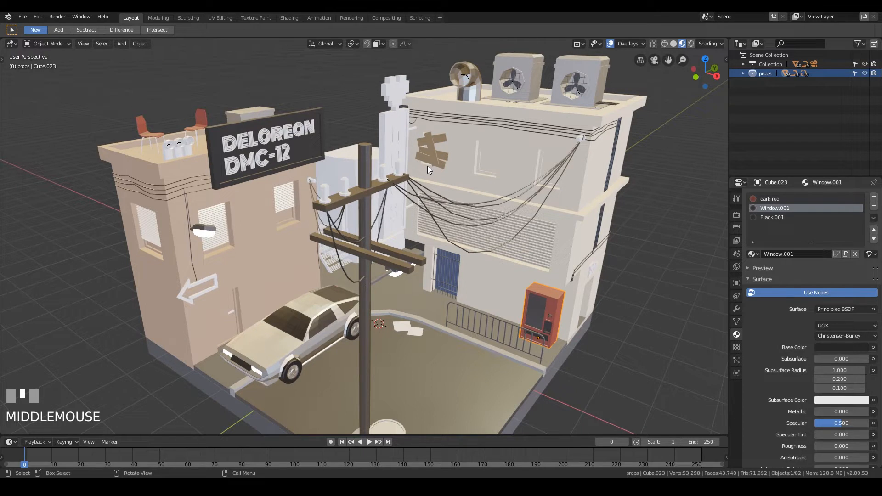
pyautogui.keyDown('shift'); pyautogui.moveTo(418, 178); pyautogui.dragTo(604, 236, button='middle'); pyautogui.keyUp('shift')
pyautogui.click(754, 255)
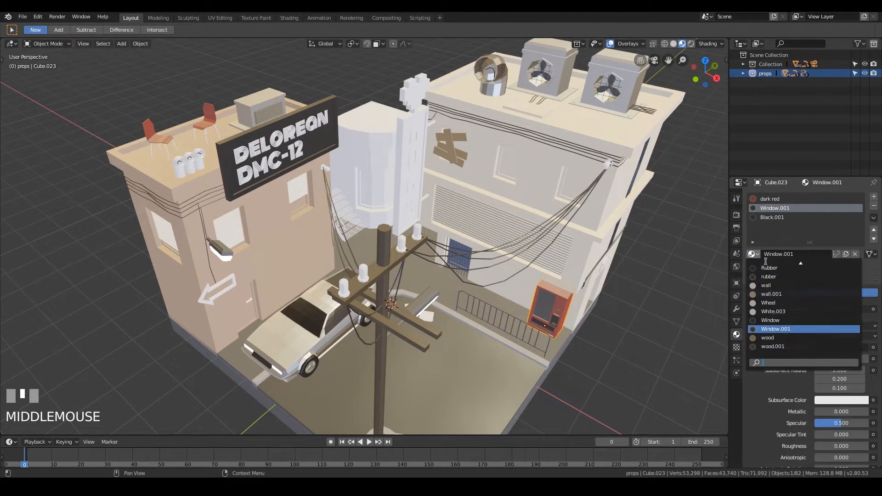
pyautogui.scroll(10, 784, 310)
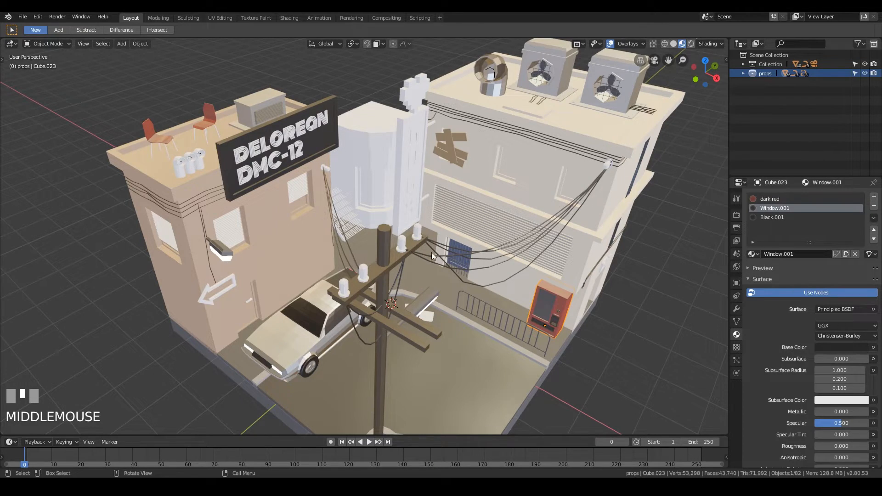
# - Select the legs of the rooftop chair near the box unit and open the list of existing materials
pyautogui.click(205, 136)
pyautogui.keyDown('shift'); pyautogui.moveTo(299, 198); pyautogui.dragTo(381, 219, button='middle'); pyautogui.keyUp('shift')
pyautogui.scroll(5, 291, 207)
pyautogui.keyDown('shift'); pyautogui.moveTo(291, 206); pyautogui.dragTo(509, 265, button='middle'); pyautogui.keyUp('shift')
pyautogui.moveTo(513, 166); pyautogui.dragTo(498, 164, button='middle')
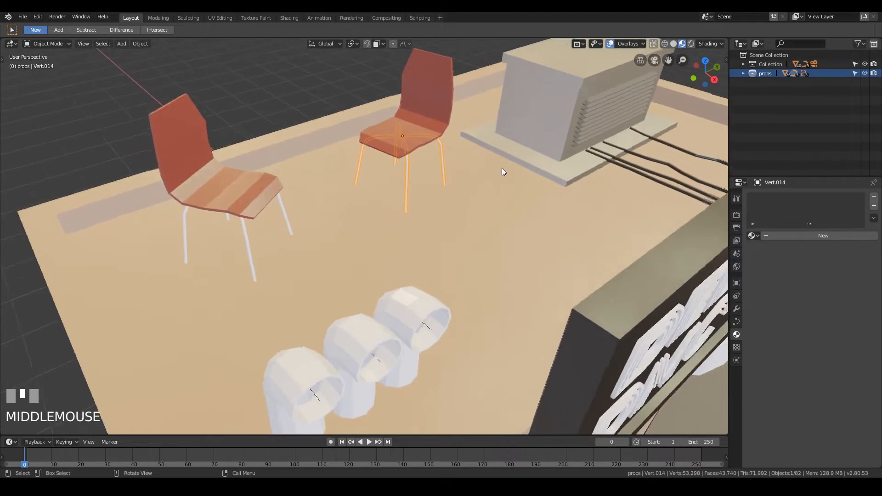
pyautogui.scroll(-5, 498, 165)
pyautogui.keyDown('shift'); pyautogui.moveTo(545, 222); pyautogui.dragTo(444, 233, button='middle'); pyautogui.keyUp('shift')
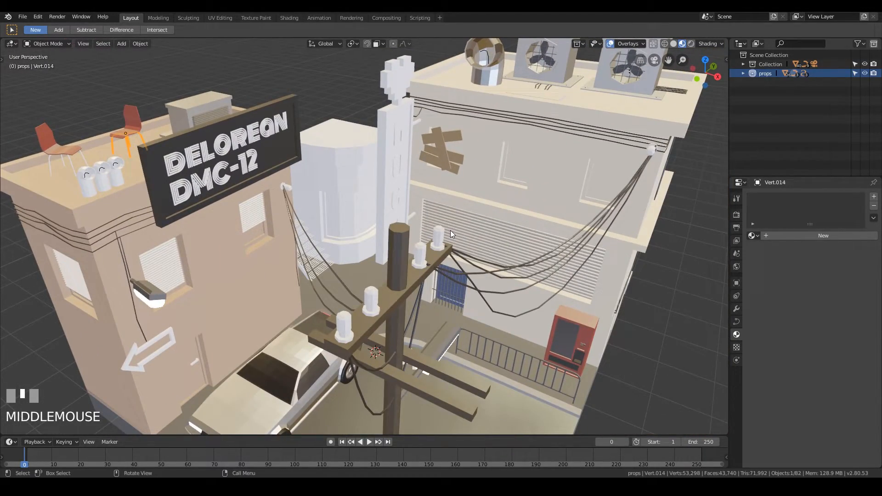
pyautogui.keyDown('shift'); pyautogui.moveTo(450, 222); pyautogui.dragTo(666, 221, button='middle'); pyautogui.keyUp('shift')
pyautogui.scroll(5, 367, 200)
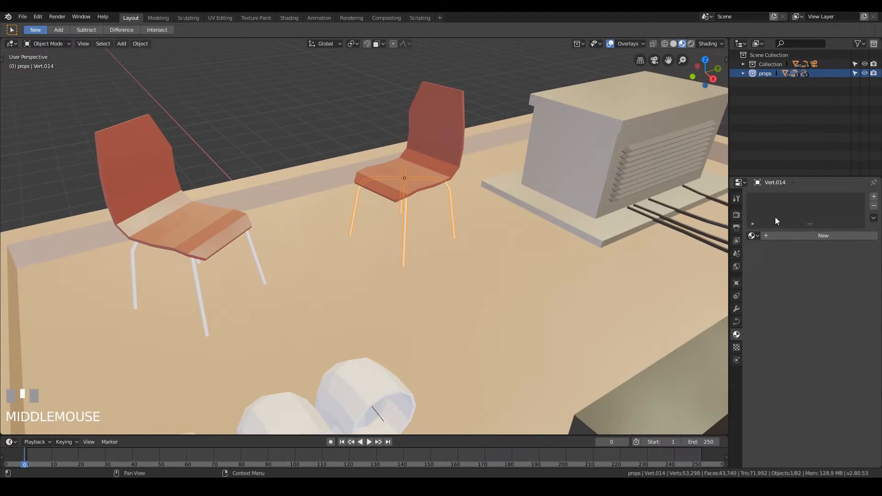
pyautogui.click(755, 236)
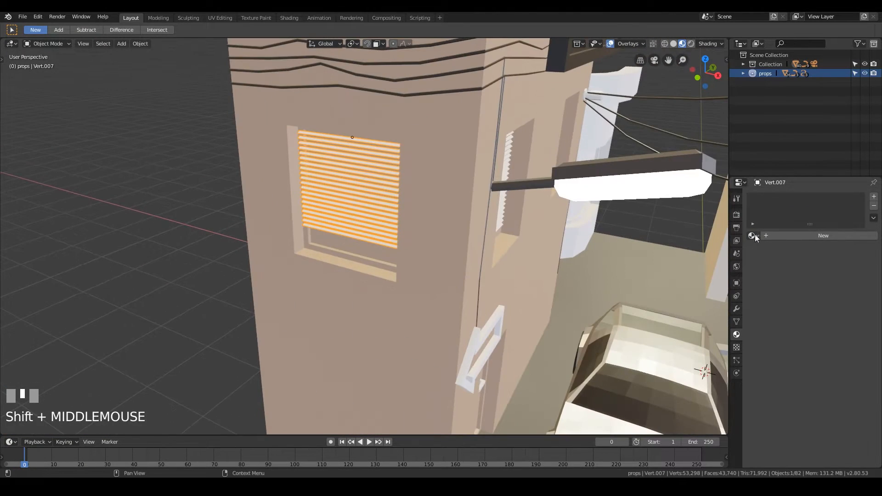
# - Give the blinds in the tan building's side window the existing metal material and deselect them
pyautogui.click(754, 236)
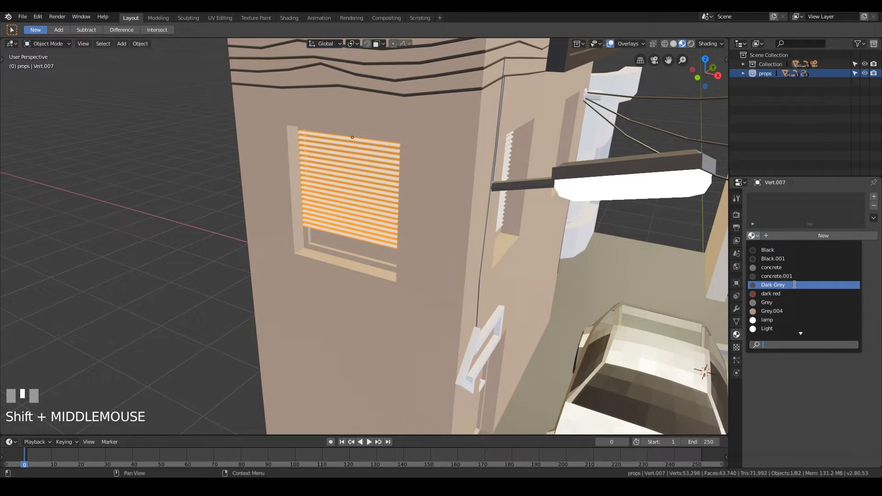
pyautogui.scroll(-6, 796, 306)
pyautogui.click(790, 309)
pyautogui.click(566, 282)
pyautogui.moveTo(566, 282); pyautogui.dragTo(591, 261, button='middle')
pyautogui.scroll(-6, 536, 269)
pyautogui.scroll(3, 580, 209)
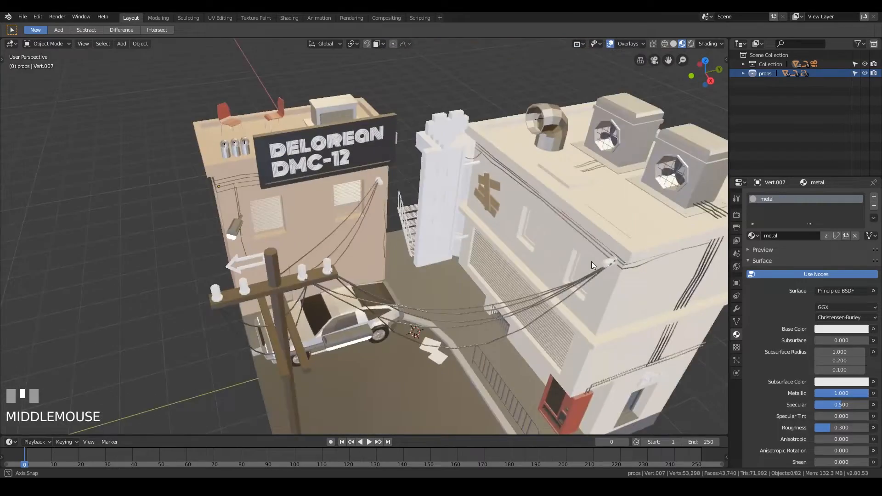
# - Assign existing metal materials, found by searching "met", to three neighbouring parts of the staircase in the alley
pyautogui.scroll(6, 591, 260)
pyautogui.click(510, 220)
pyautogui.click(754, 236)
pyautogui.write('met')
pyautogui.click(787, 303)
pyautogui.click(490, 235)
pyautogui.click(755, 236)
pyautogui.write('met')
pyautogui.click(790, 303)
pyautogui.click(471, 229)
pyautogui.click(754, 235)
pyautogui.write('met')
pyautogui.click(794, 284)
# - Create a material wall.002 for the rounded building at the back and set its base color to dark grey (value 0.187)
pyautogui.scroll(-4, 505, 132)
pyautogui.click(505, 132)
pyautogui.moveTo(506, 133); pyautogui.dragTo(544, 224, button='middle')
pyautogui.scroll(3, 533, 140)
pyautogui.moveTo(544, 224); pyautogui.dragTo(539, 217, button='middle')
pyautogui.press('Tab')
pyautogui.press('Tab')
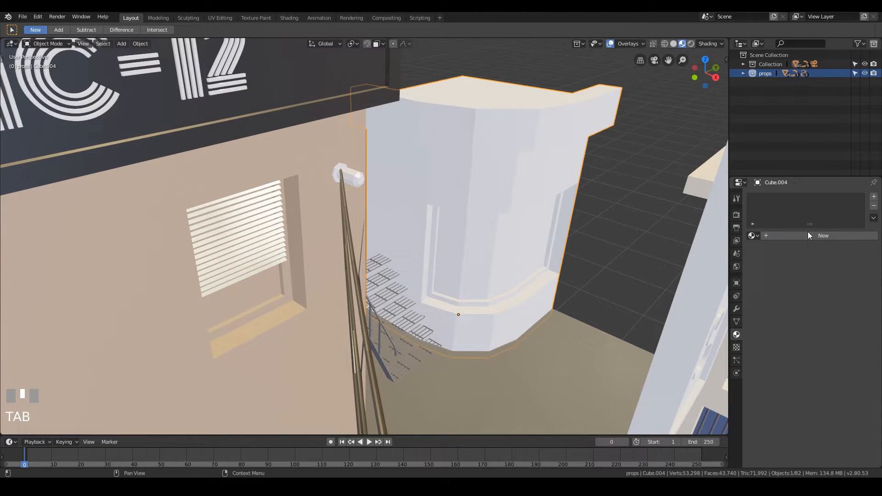
pyautogui.click(779, 238)
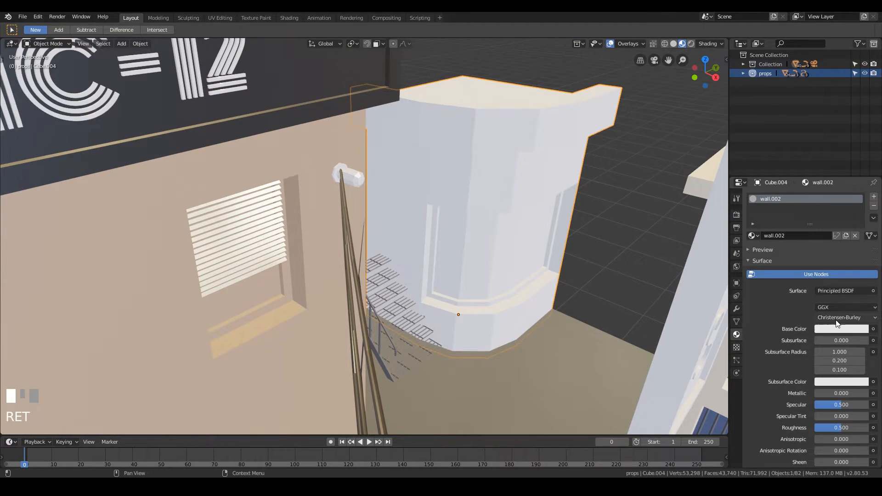
pyautogui.scroll(-4, 666, 285)
pyautogui.click(828, 328)
pyautogui.moveTo(861, 221); pyautogui.dragTo(861, 248)
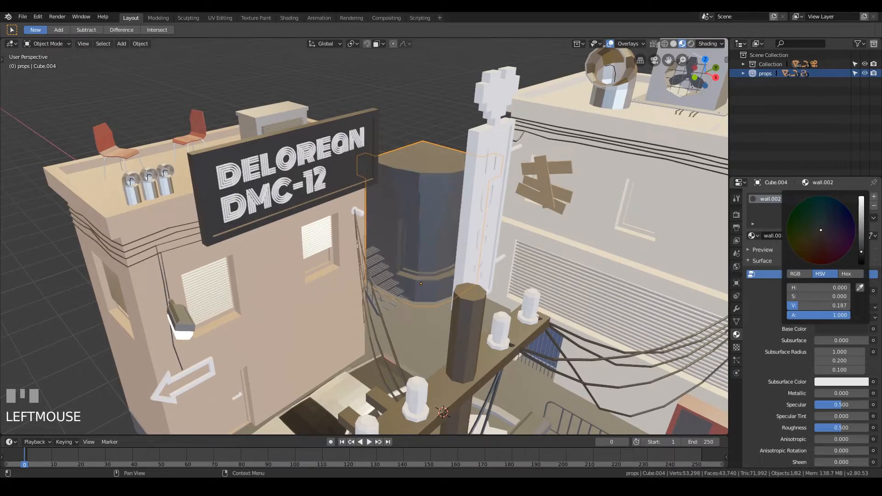
# - Give the cable insulators on the utility pole and walls the existing Black material and deselect them
pyautogui.scroll(5, 448, 235)
pyautogui.keyDown('shift'); pyautogui.moveTo(569, 257); pyautogui.dragTo(490, 232, button='middle'); pyautogui.keyUp('shift')
pyautogui.click(320, 153)
pyautogui.click(753, 237)
pyautogui.click(777, 250)
pyautogui.scroll(-6, 514, 276)
pyautogui.keyDown('shift'); pyautogui.moveTo(514, 287); pyautogui.dragTo(532, 241, button='middle'); pyautogui.keyUp('shift')
pyautogui.click(507, 256)
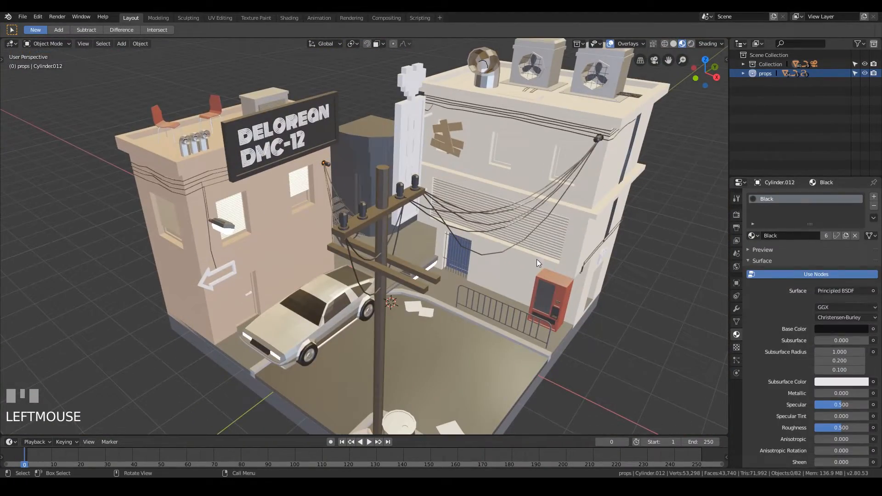
# - Try the existing Dark Grey material on the tall vertical sign between the buildings
pyautogui.scroll(5, 519, 139)
pyautogui.moveTo(529, 120); pyautogui.dragTo(496, 234, button='middle')
pyautogui.click(415, 197)
pyautogui.click(753, 236)
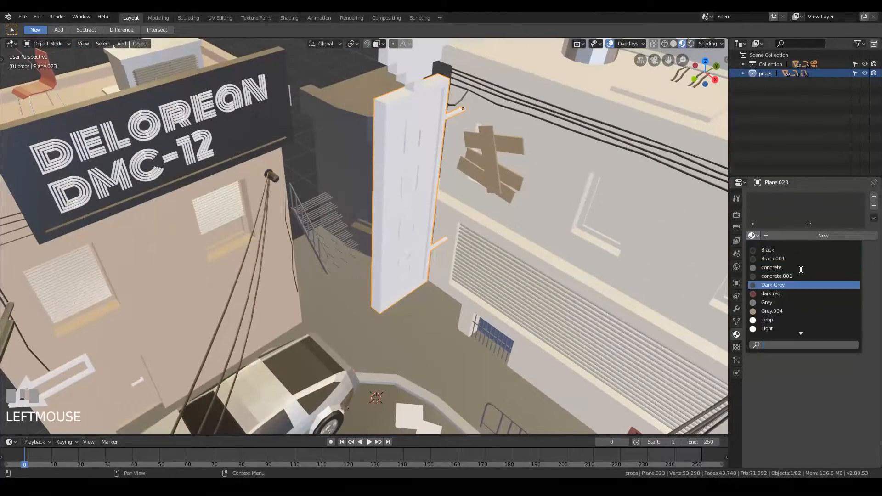
pyautogui.click(781, 285)
# - Switch the tall vertical sign's material to the existing Grey
pyautogui.click(753, 236)
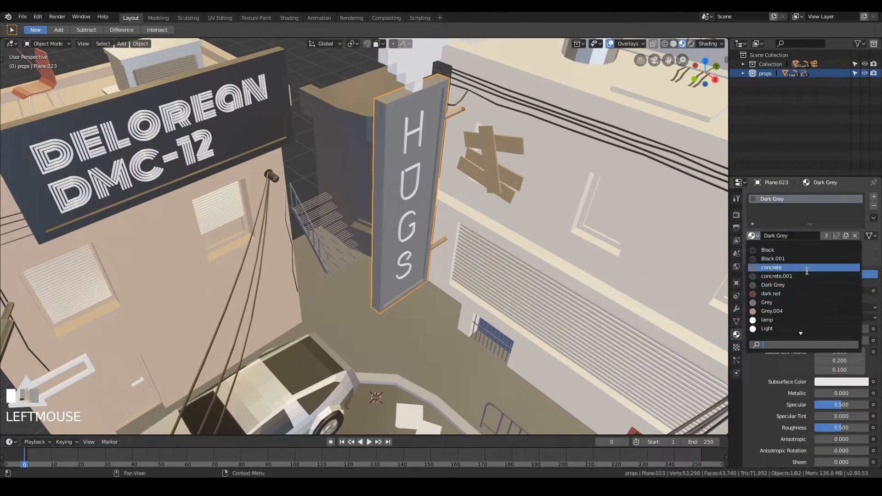
pyautogui.click(783, 302)
pyautogui.scroll(-5, 505, 275)
pyautogui.moveTo(505, 275); pyautogui.dragTo(363, 169, button='middle')
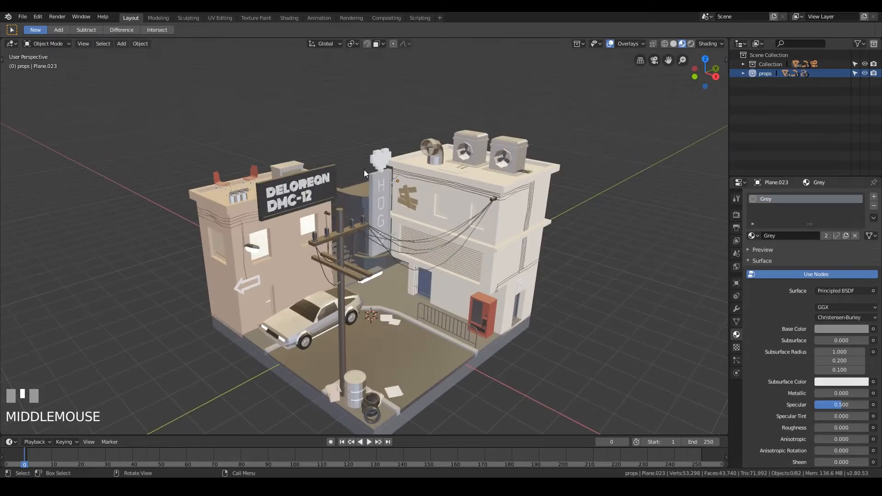
# - Give the handle of the brown building's street door an existing metal material
pyautogui.scroll(6, 486, 197)
pyautogui.scroll(-6, 486, 196)
pyautogui.moveTo(534, 153); pyautogui.dragTo(476, 192, button='middle')
pyautogui.scroll(8, 384, 291)
pyautogui.press('Tab')
pyautogui.press('Tab')
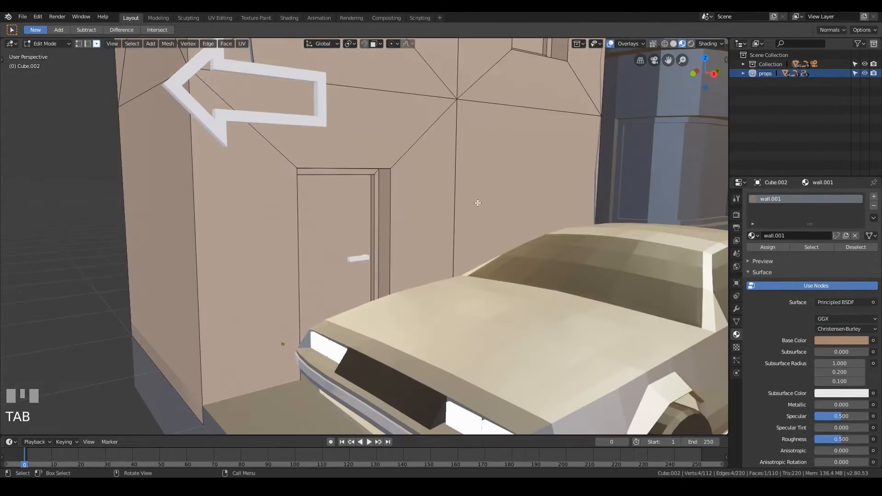
pyautogui.click(346, 262)
pyautogui.click(753, 235)
pyautogui.write('me')
pyautogui.click(776, 302)
# - Add the existing metal blue material to the brown building as a second slot and assign it to its door faces
pyautogui.click(317, 230)
pyautogui.press('Tab')
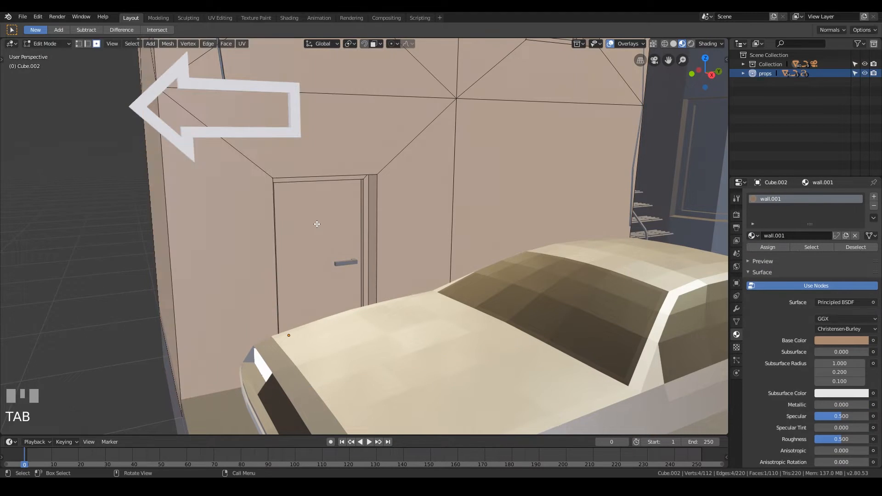
pyautogui.click(319, 229)
pyautogui.press('ctrl+KP_Add')
pyautogui.press('ctrl+KP_Add')
pyautogui.click(873, 196)
pyautogui.click(753, 254)
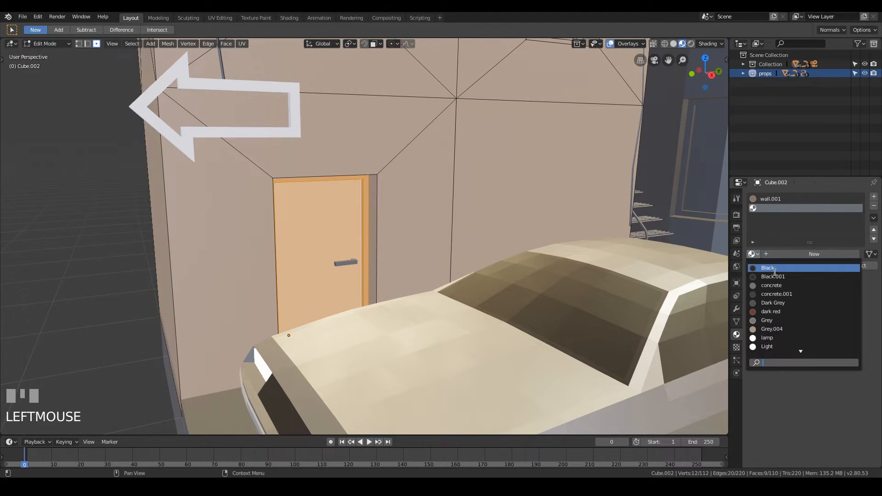
pyautogui.click(799, 311)
pyautogui.click(767, 265)
pyautogui.press('Tab')
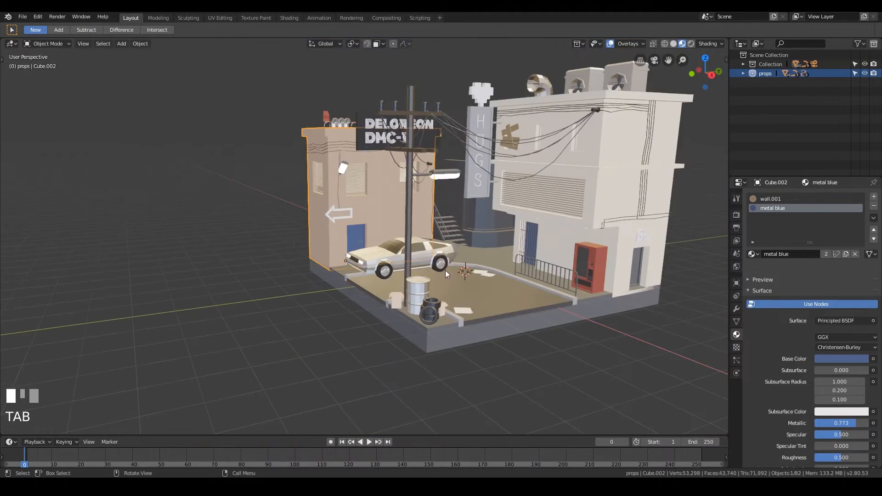
# - Give the long lamps beneath the white building's overhang the existing Black material
pyautogui.moveTo(291, 231); pyautogui.dragTo(317, 267, button='middle')
pyautogui.keyDown('shift'); pyautogui.moveTo(573, 199); pyautogui.dragTo(526, 218, button='middle'); pyautogui.keyUp('shift')
pyautogui.moveTo(609, 167); pyautogui.dragTo(526, 181, button='middle')
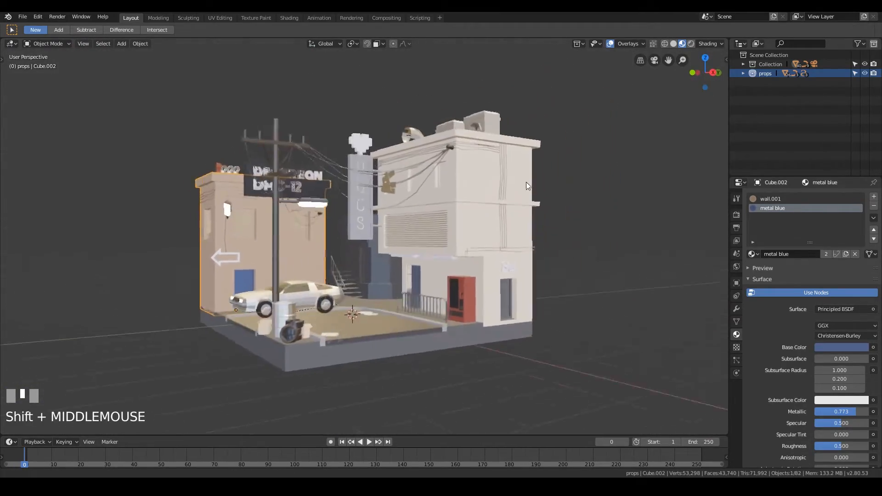
pyautogui.scroll(8, 426, 293)
pyautogui.keyDown('shift'); pyautogui.moveTo(575, 296); pyautogui.dragTo(520, 306, button='middle'); pyautogui.keyUp('shift')
pyautogui.scroll(-6, 421, 181)
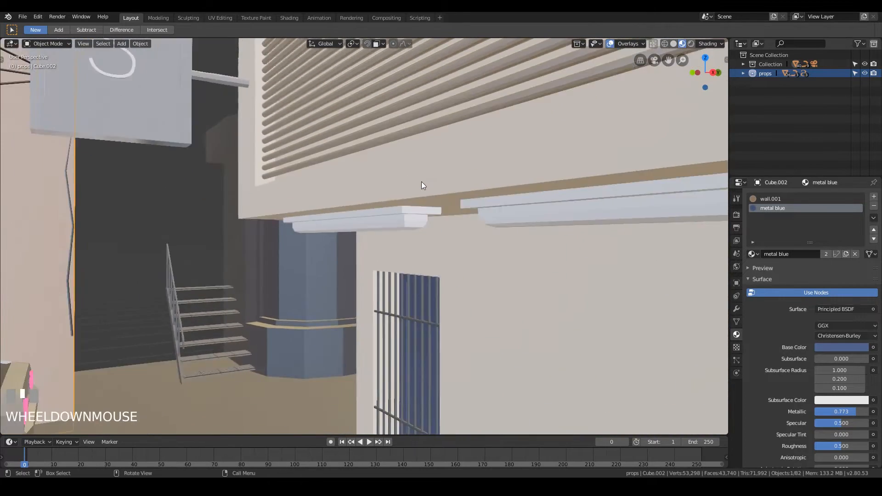
pyautogui.keyDown('shift'); pyautogui.moveTo(526, 263); pyautogui.dragTo(532, 206, button='middle'); pyautogui.keyUp('shift')
pyautogui.click(532, 206)
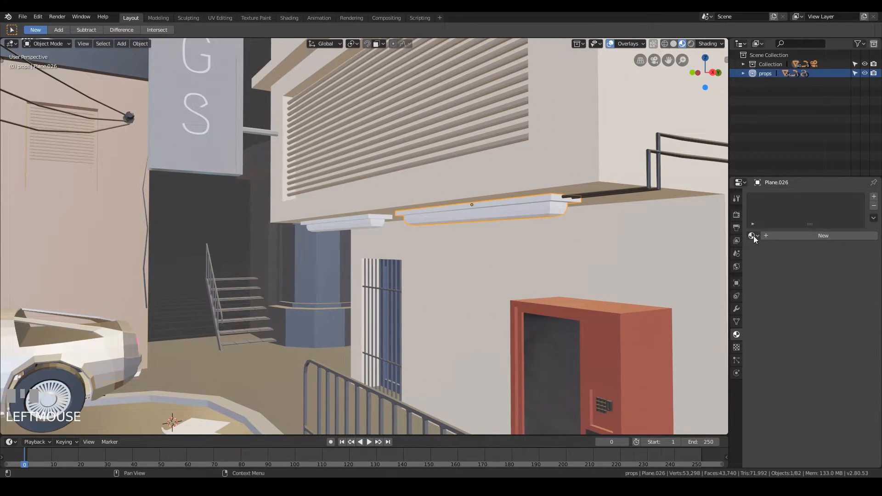
pyautogui.click(753, 236)
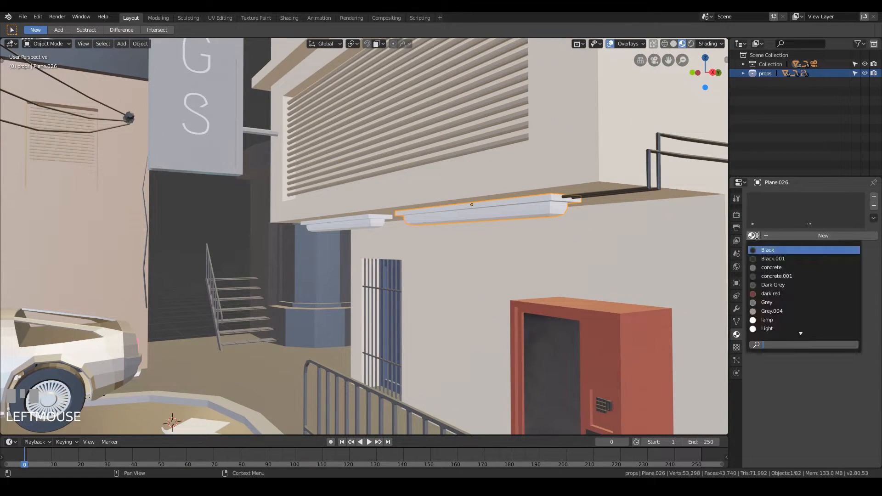
pyautogui.click(788, 249)
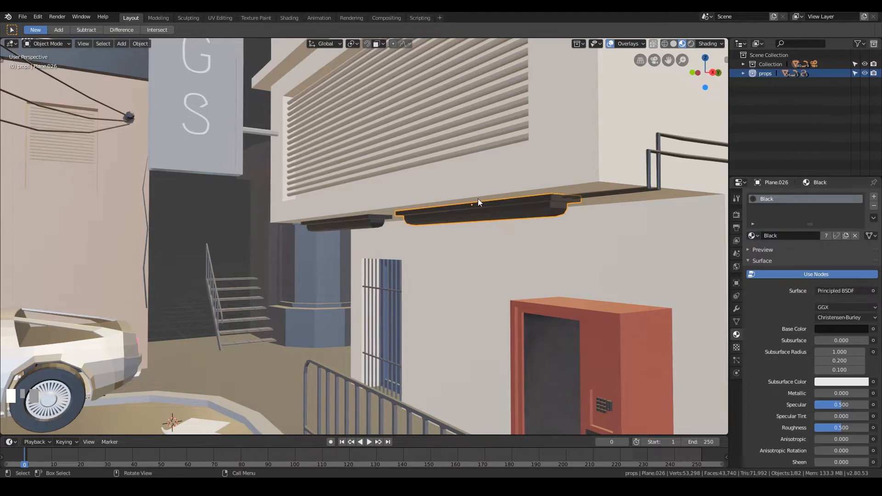
# - Select the light tube faces of both overhang lamps and add a second material named tungsten
pyautogui.press('Tab')
pyautogui.moveTo(569, 207); pyautogui.dragTo(799, 200, button='middle')
pyautogui.press('ctrl+KP_Add')
pyautogui.click(874, 197)
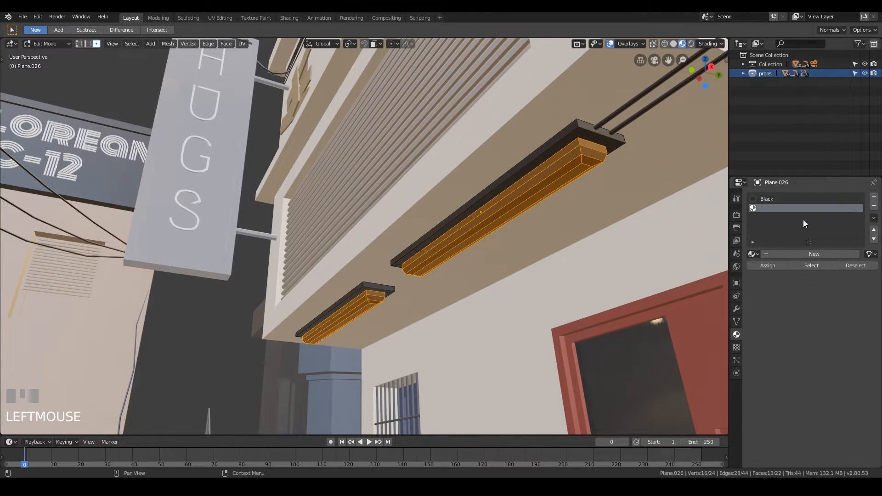
pyautogui.click(793, 254)
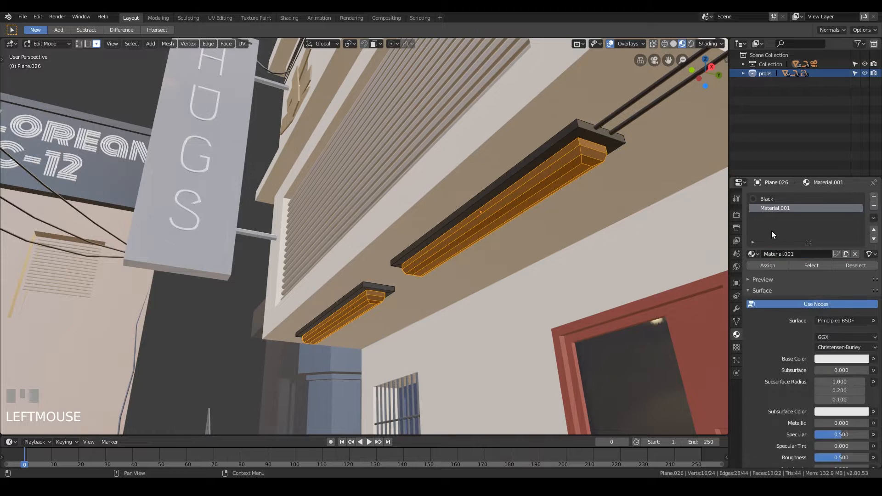
pyautogui.doubleClick(775, 208)
pyautogui.write('tungsten')
pyautogui.press('Return')
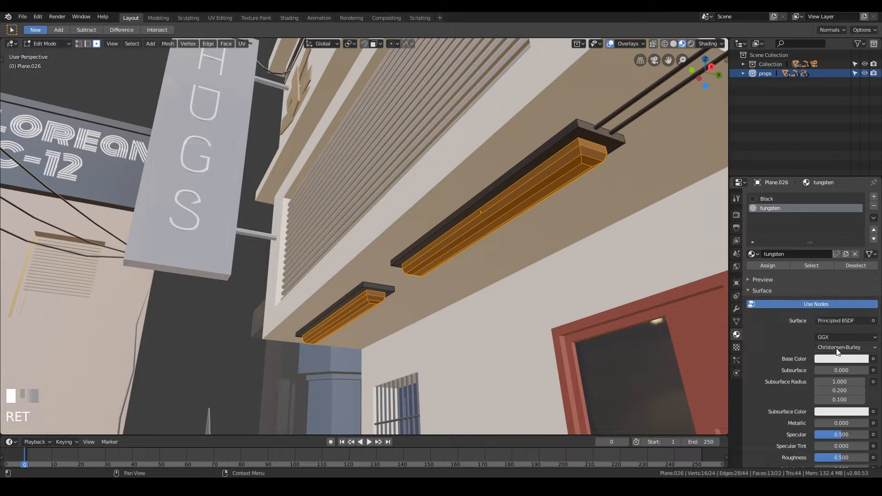
# - Switch the tungsten material's surface to Emission with strength 25 and a pale blue color
pyautogui.click(837, 321)
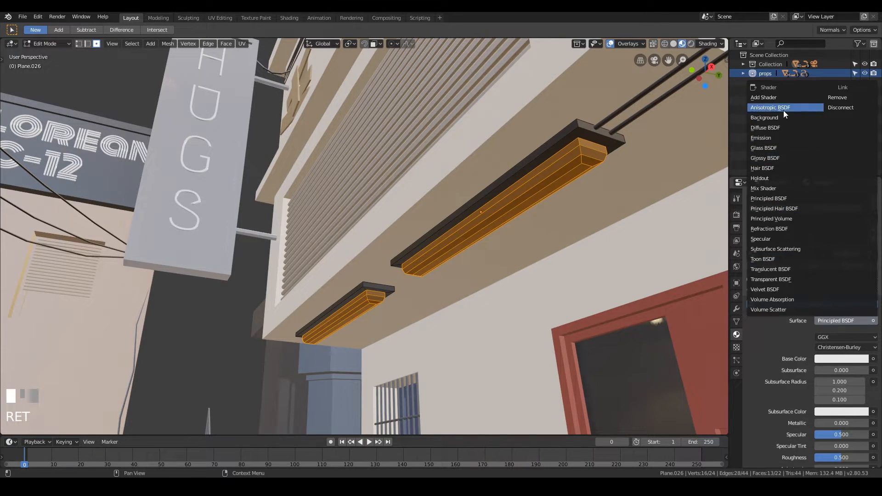
pyautogui.click(781, 138)
pyautogui.click(844, 348)
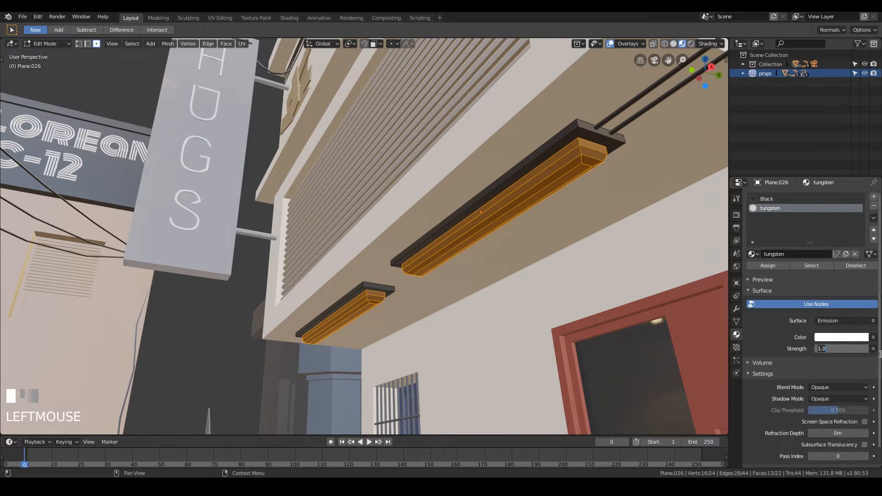
pyautogui.write('10')
pyautogui.press('KP_Enter')
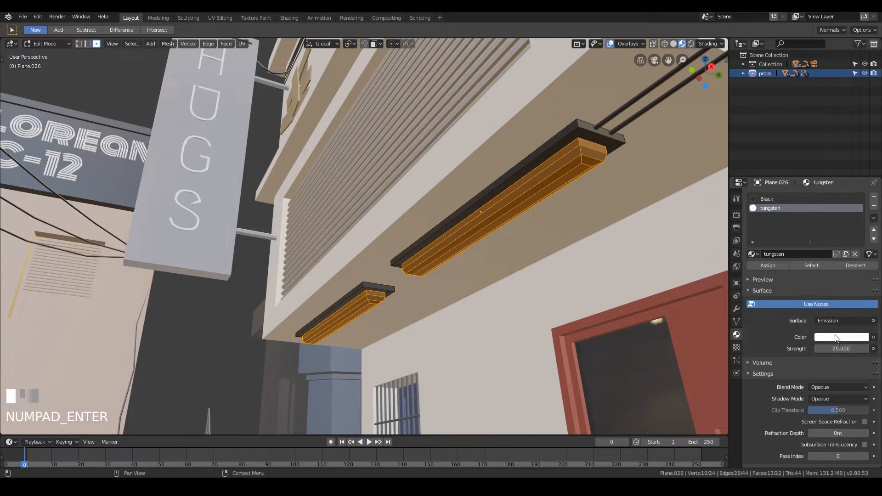
pyautogui.click(840, 340)
pyautogui.click(824, 233)
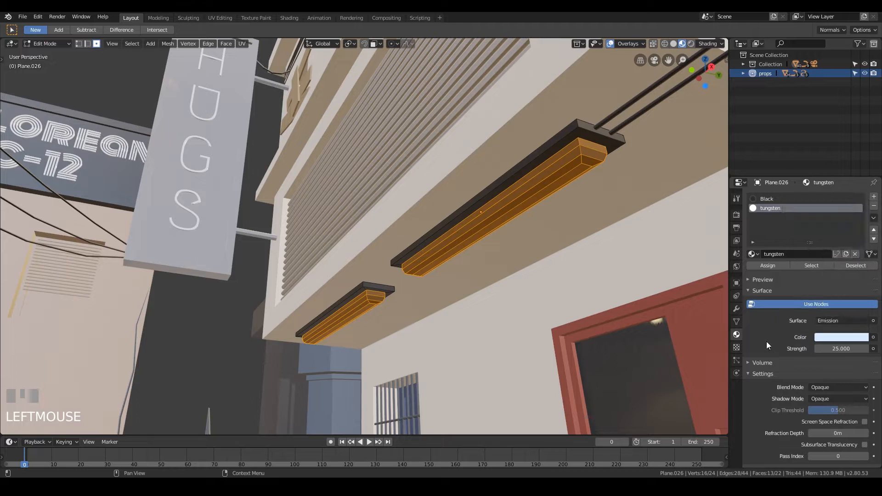
# - Finish assigning tungsten to the lamps' light tube faces, deselect the lamps and save the file
pyautogui.press('Tab')
pyautogui.scroll(-8, 555, 164)
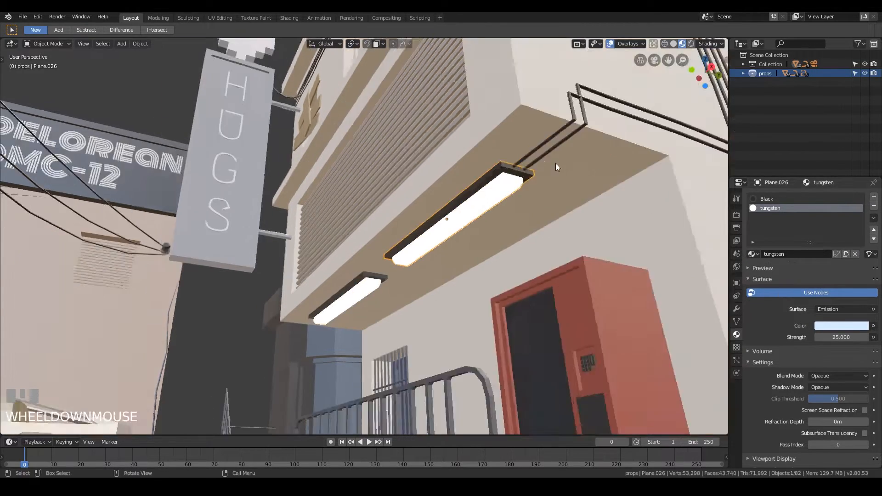
pyautogui.moveTo(505, 192); pyautogui.dragTo(527, 260, button='middle')
pyautogui.click(523, 257)
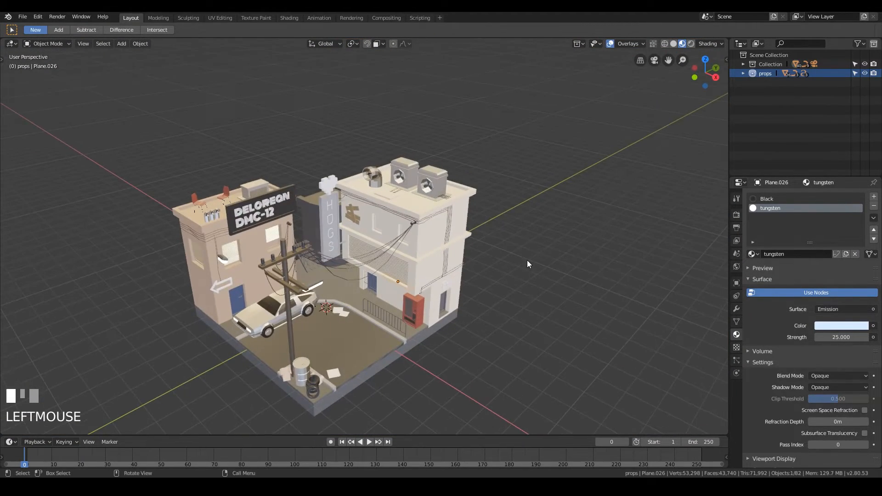
pyautogui.hotkey('ctrl', 's')
# - Create a new material named heart for the pixel heart on top of the vertical HUGS sign
pyautogui.keyDown('shift'); pyautogui.moveTo(395, 222); pyautogui.dragTo(401, 203, button='middle'); pyautogui.keyUp('shift')
pyautogui.scroll(-2, 420, 199)
pyautogui.scroll(5, 429, 231)
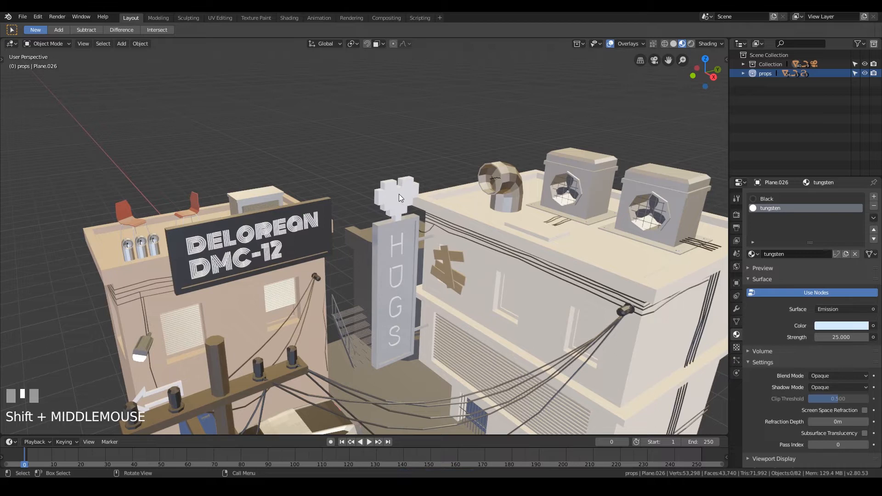
pyautogui.click(398, 194)
pyautogui.click(775, 236)
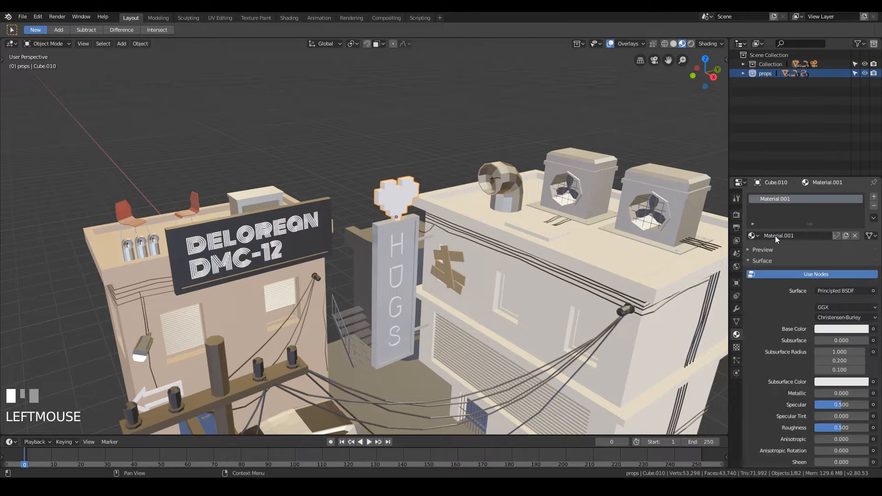
pyautogui.doubleClick(775, 200)
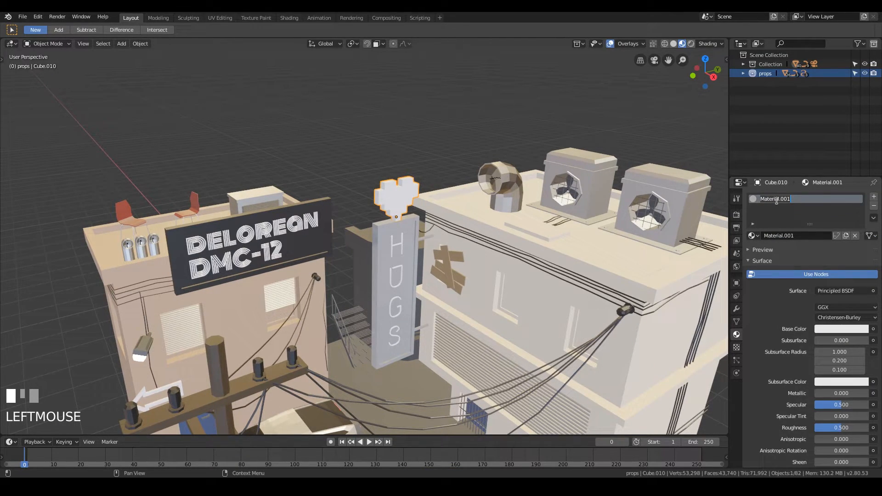
pyautogui.write('heart')
pyautogui.press('Return')
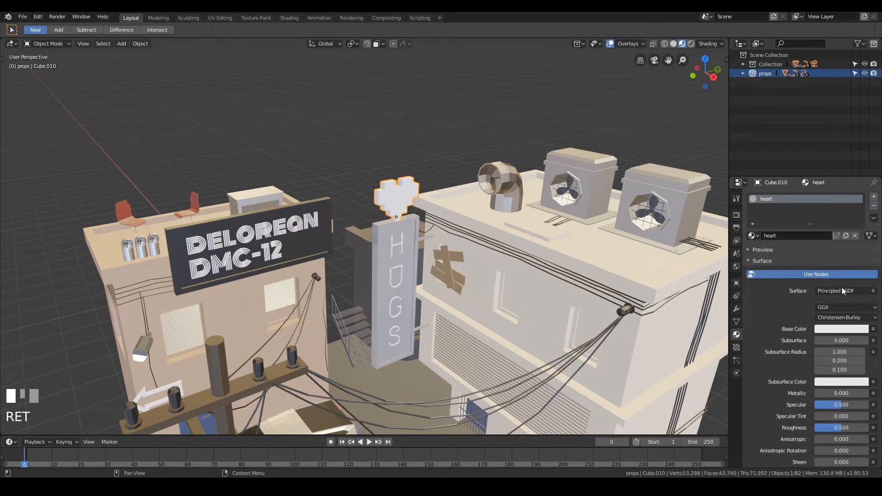
# - Make the heart material a red Emission (hue 0.003, saturation 0.733) with strength 10 and save the file
pyautogui.click(830, 291)
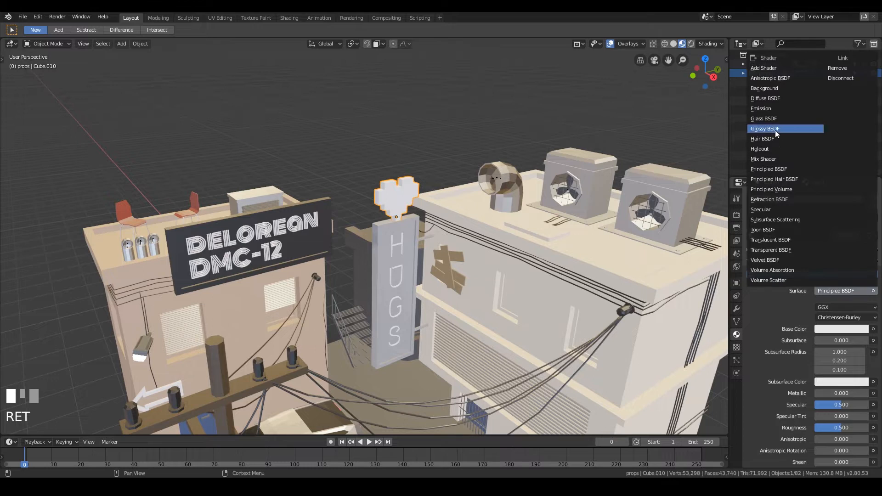
pyautogui.click(774, 109)
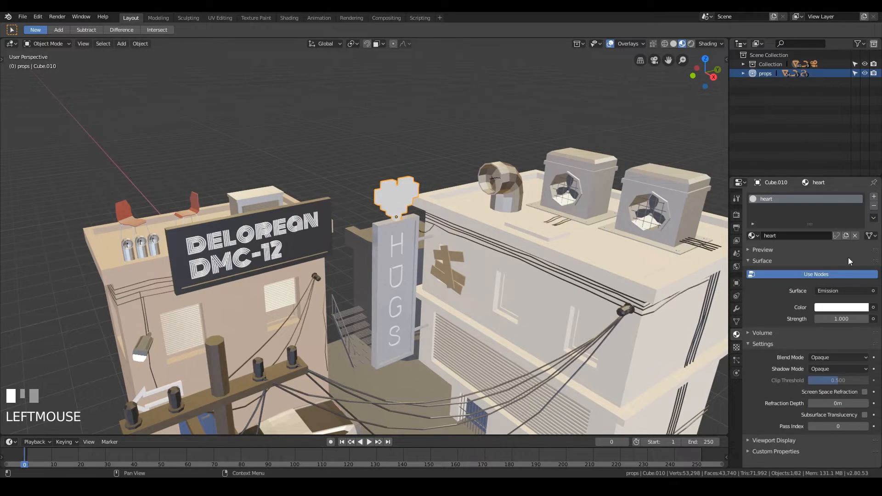
pyautogui.click(836, 309)
pyautogui.moveTo(821, 221); pyautogui.dragTo(820, 235)
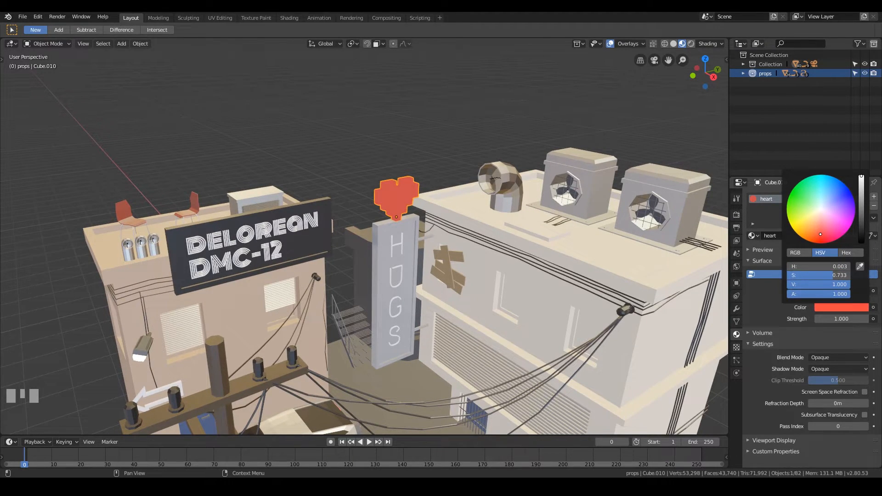
pyautogui.click(842, 318)
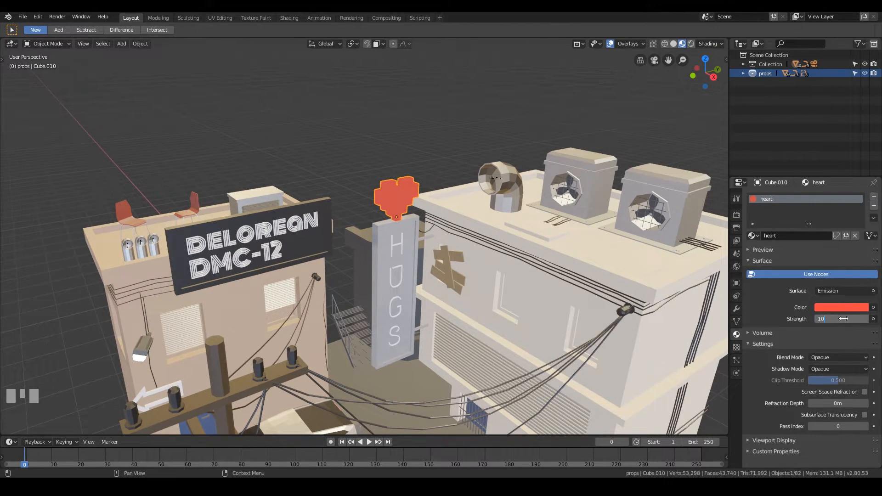
pyautogui.write('10')
pyautogui.press('KP_Enter')
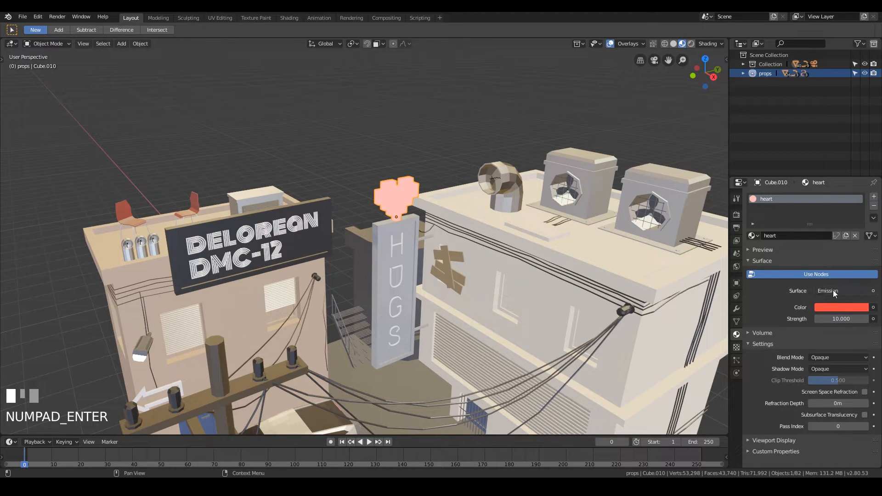
pyautogui.press('Tab')
pyautogui.press('Tab')
pyautogui.click(418, 142)
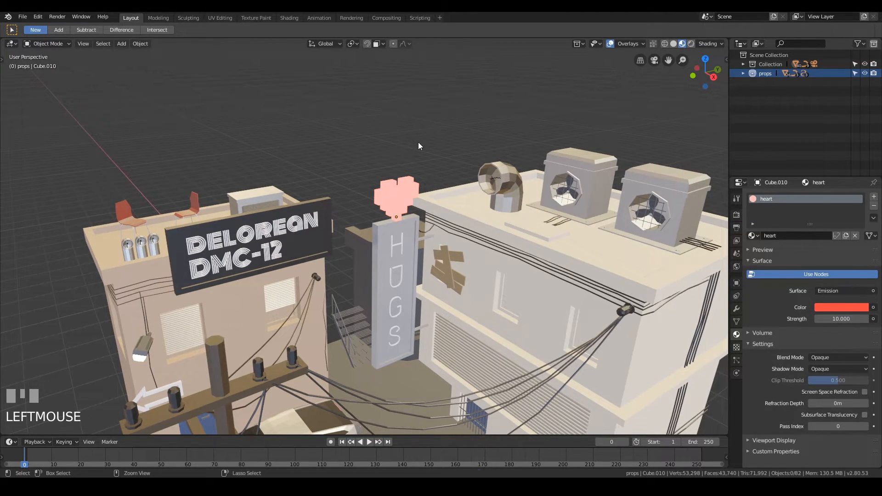
pyautogui.hotkey('ctrl', 's')
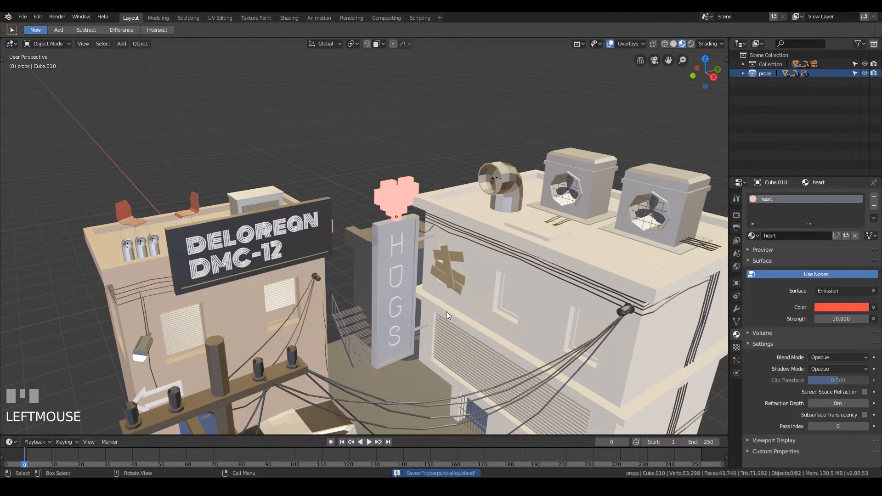
# - Give the HUGS lettering on the vertical sign the existing heart material and save the file
pyautogui.click(392, 273)
pyautogui.click(390, 272)
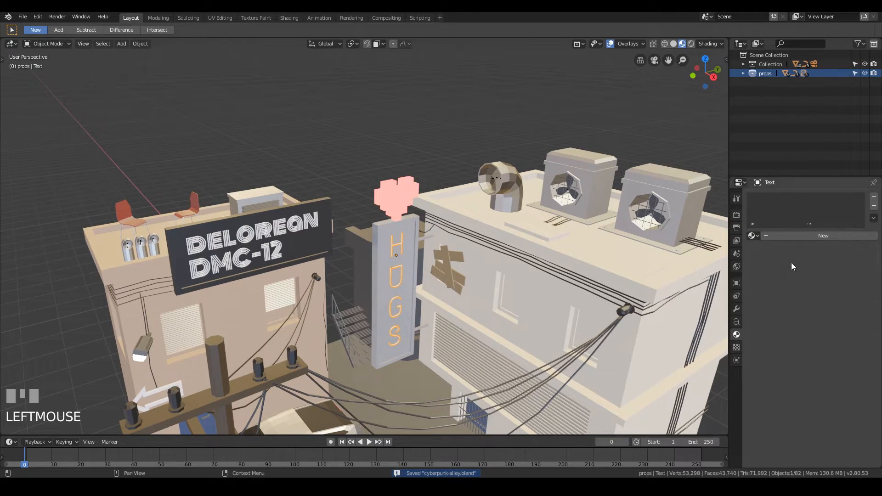
pyautogui.click(752, 236)
pyautogui.write('he')
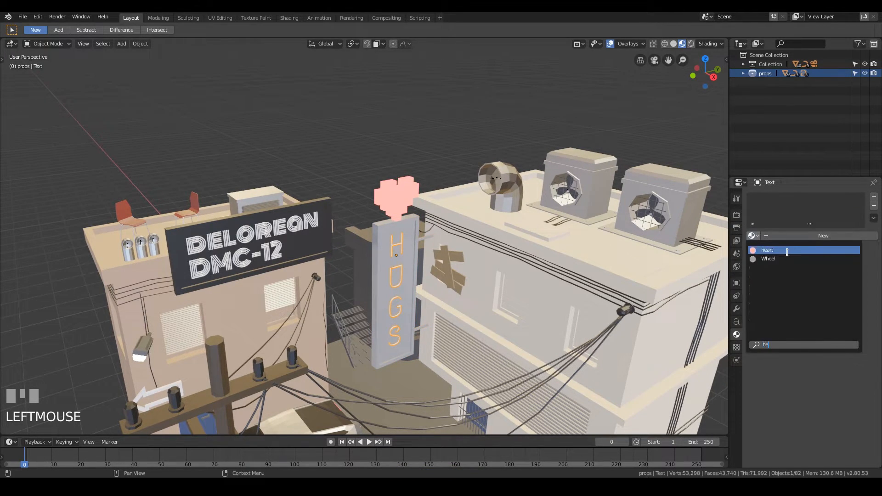
pyautogui.click(778, 250)
pyautogui.click(426, 110)
pyautogui.hotkey('ctrl', 's')
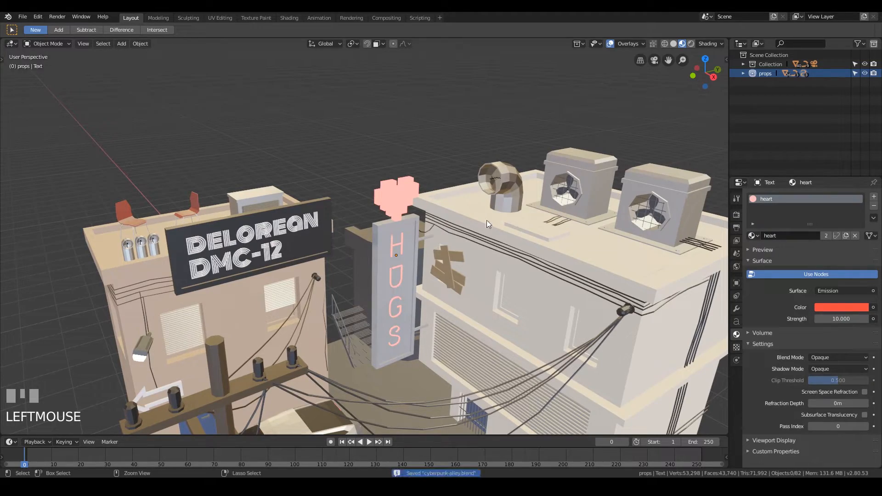
# - Create a new material named blue light for the DELOREAN DMC-12 lettering on the rooftop sign
pyautogui.moveTo(483, 261); pyautogui.dragTo(292, 139, button='middle')
pyautogui.click(293, 150)
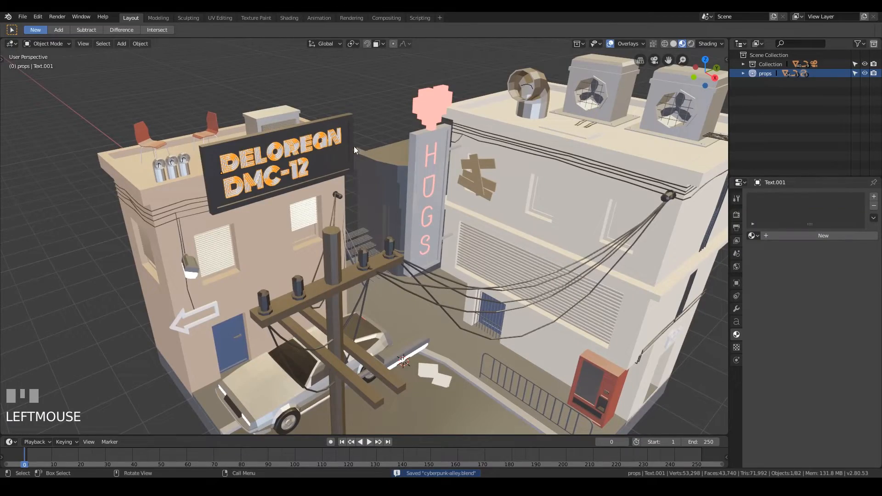
pyautogui.scroll(4, 402, 177)
pyautogui.scroll(-2, 471, 169)
pyautogui.keyDown('shift'); pyautogui.moveTo(503, 170); pyautogui.dragTo(419, 208, button='middle'); pyautogui.keyUp('shift')
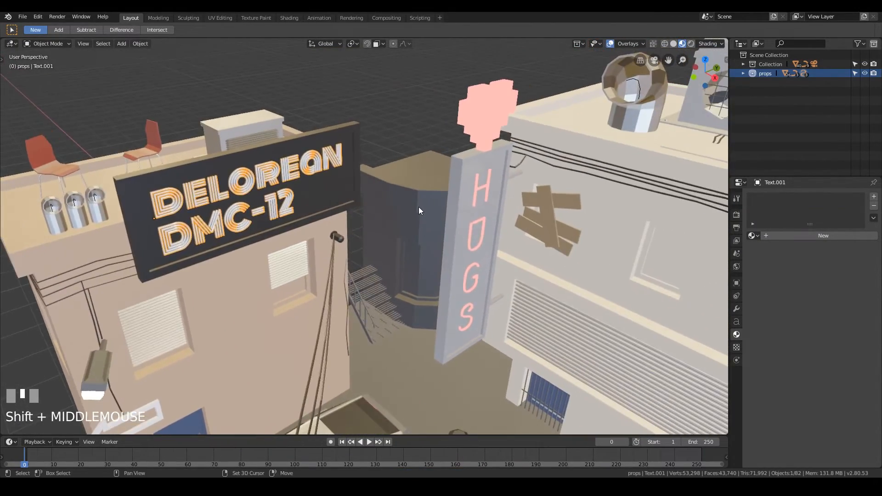
pyautogui.scroll(-3, 418, 209)
pyautogui.scroll(2, 362, 223)
pyautogui.scroll(-2, 384, 212)
pyautogui.scroll(2, 459, 203)
pyautogui.scroll(-5, 455, 213)
pyautogui.scroll(6, 455, 231)
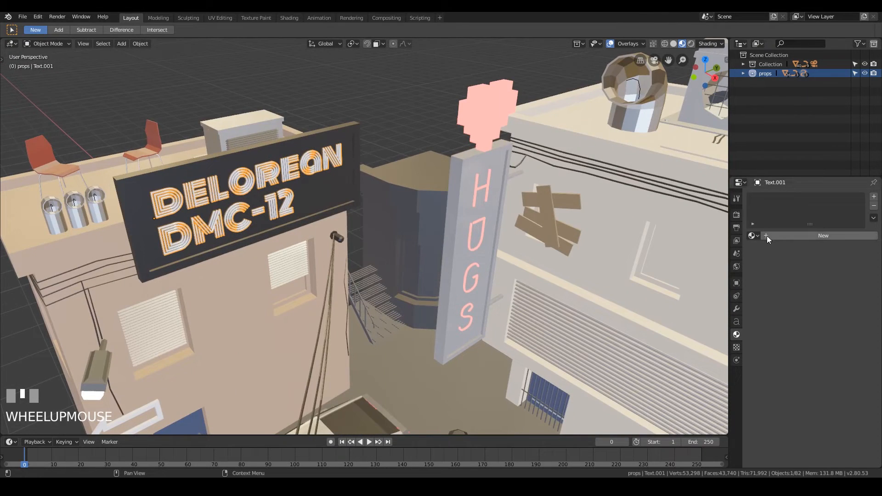
pyautogui.click(822, 235)
pyautogui.doubleClick(768, 198)
pyautogui.write('blue light')
pyautogui.press('Return')
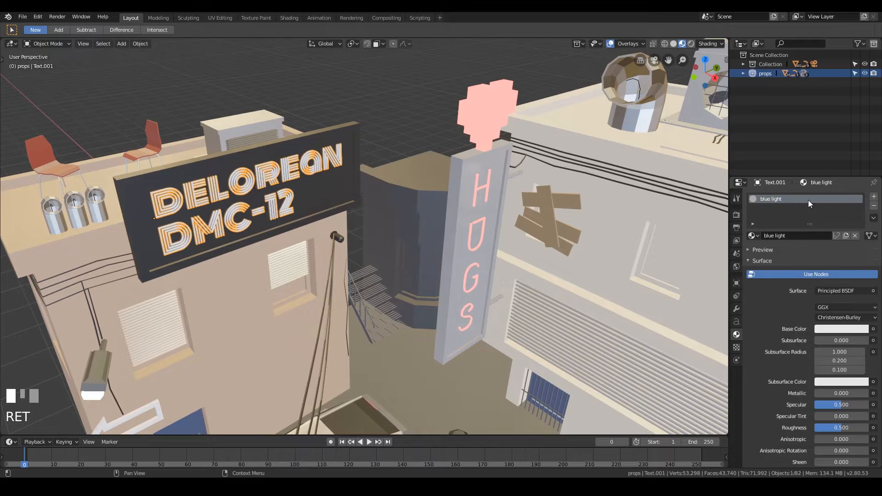
# - Change the surface shader of the blue light material to Emission
pyautogui.keyDown('shift'); pyautogui.moveTo(568, 238); pyautogui.dragTo(575, 280, button='middle'); pyautogui.keyUp('shift')
pyautogui.scroll(-6, 572, 244)
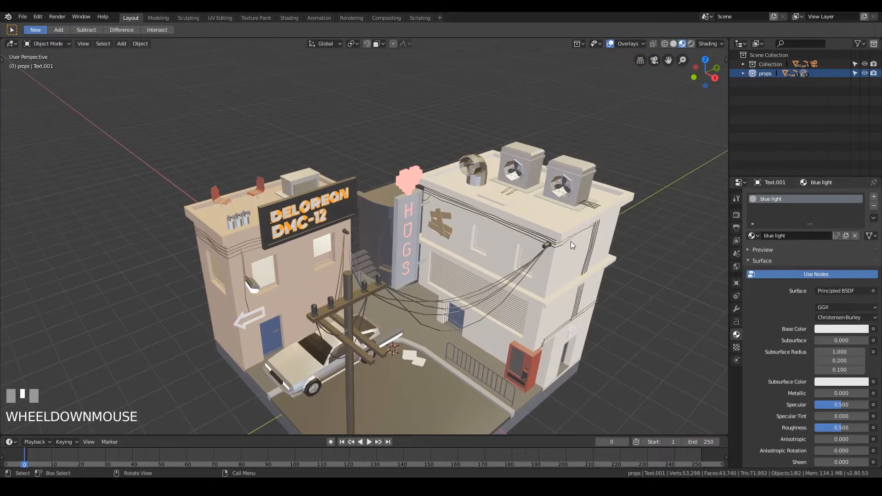
pyautogui.moveTo(514, 266); pyautogui.dragTo(390, 206, button='middle')
pyautogui.scroll(4, 389, 207)
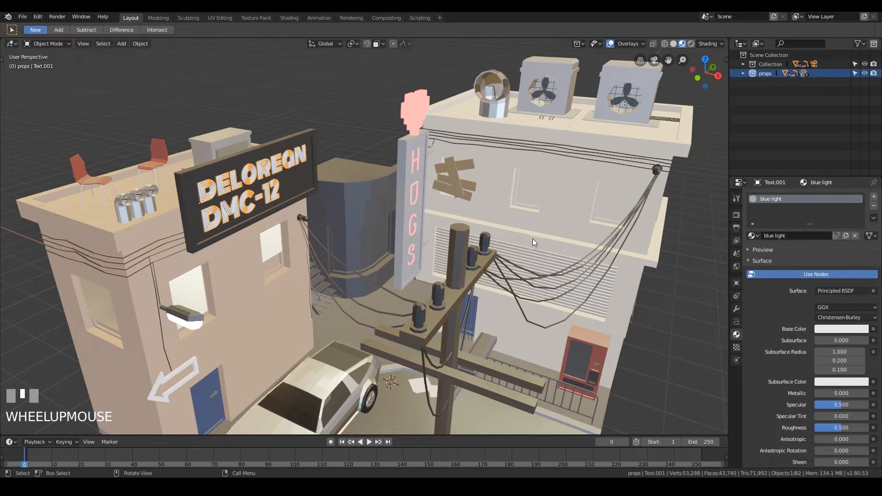
pyautogui.scroll(-5, 534, 239)
pyautogui.moveTo(544, 228); pyautogui.dragTo(524, 204, button='middle')
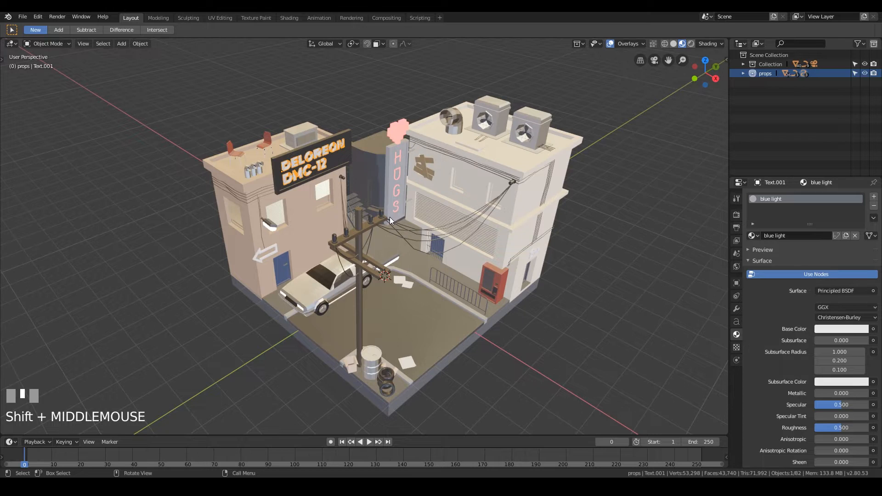
pyautogui.scroll(3, 389, 216)
pyautogui.moveTo(447, 173)
pyautogui.keyDown('shift'); pyautogui.mouseDown(button='middle')
pyautogui.moveTo(427, 184)
pyautogui.moveTo(438, 185)
pyautogui.mouseUp(button='middle'); pyautogui.keyUp('shift')
pyautogui.scroll(3, 438, 184)
pyautogui.keyDown('shift'); pyautogui.moveTo(438, 184); pyautogui.dragTo(503, 242, button='middle'); pyautogui.keyUp('shift')
pyautogui.click(836, 291)
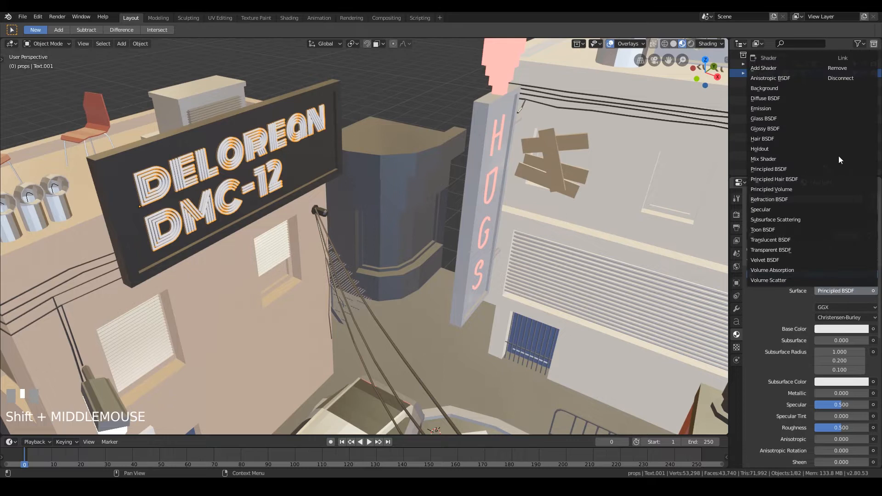
pyautogui.click(776, 169)
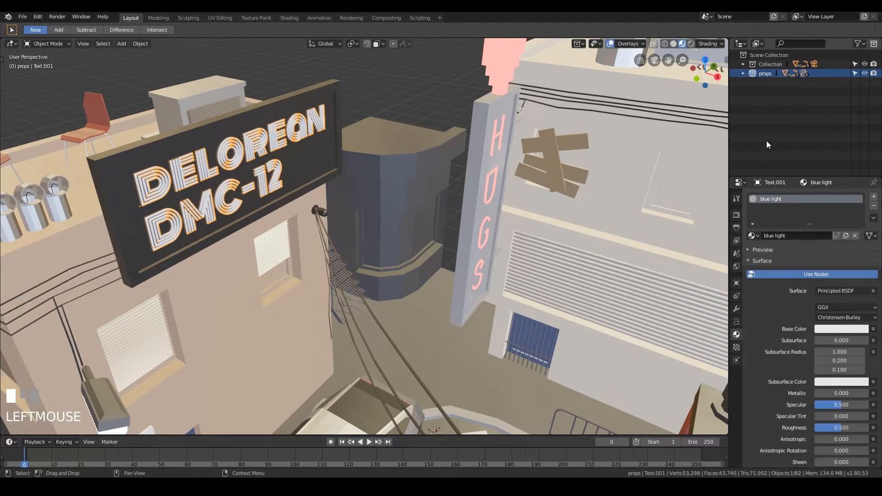
pyautogui.click(836, 289)
pyautogui.click(770, 109)
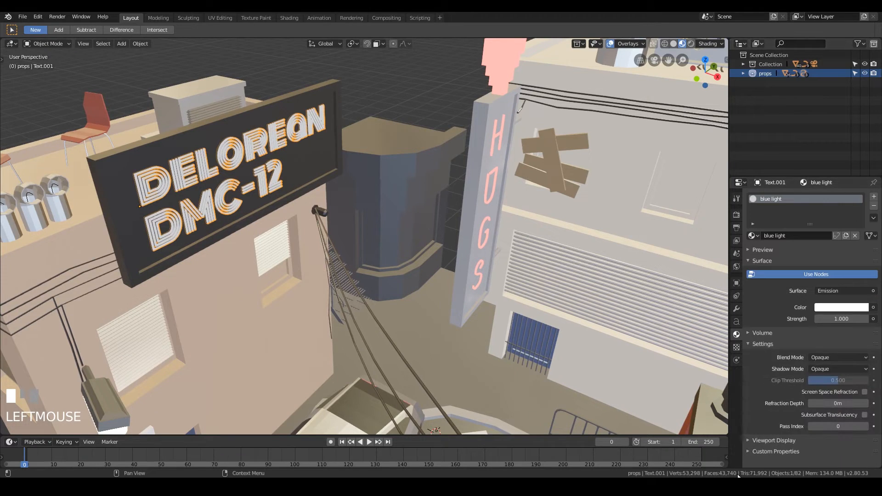
# - Give the blue light emission a saturated cyan-blue colour with strength 5 and deselect the lettering
pyautogui.click(838, 307)
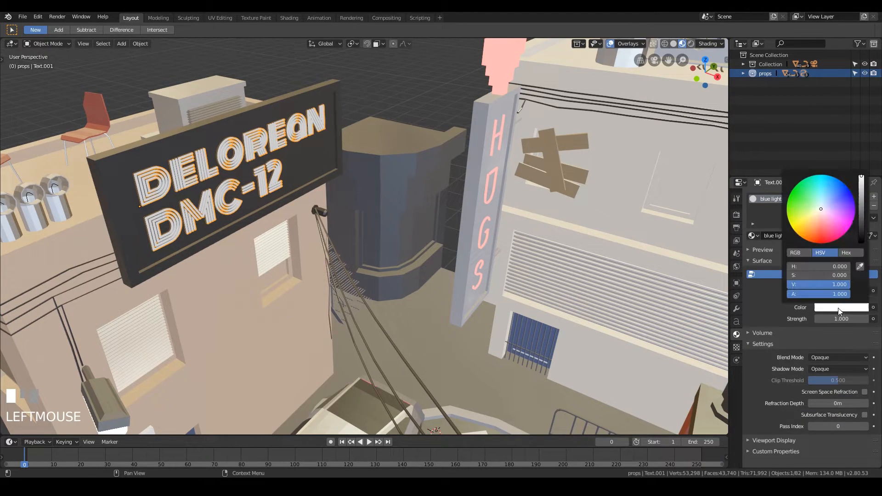
pyautogui.moveTo(833, 211); pyautogui.dragTo(825, 175)
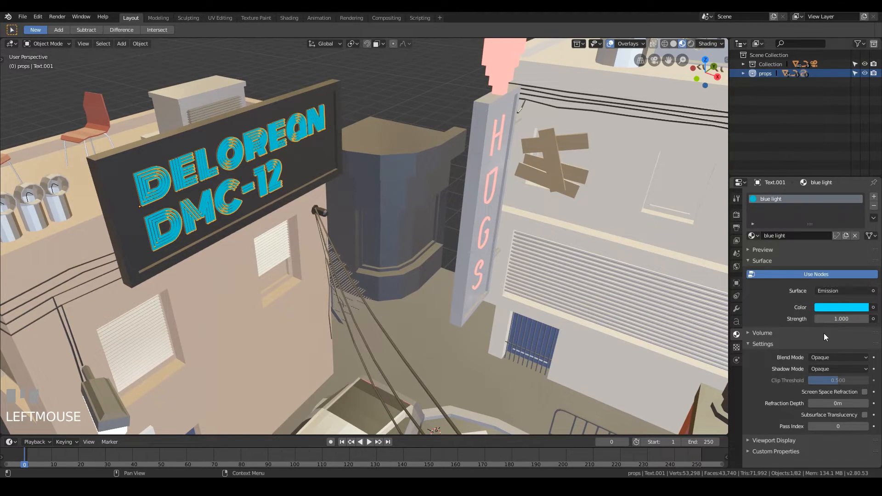
pyautogui.click(840, 323)
pyautogui.write('5')
pyautogui.press('KP_Enter')
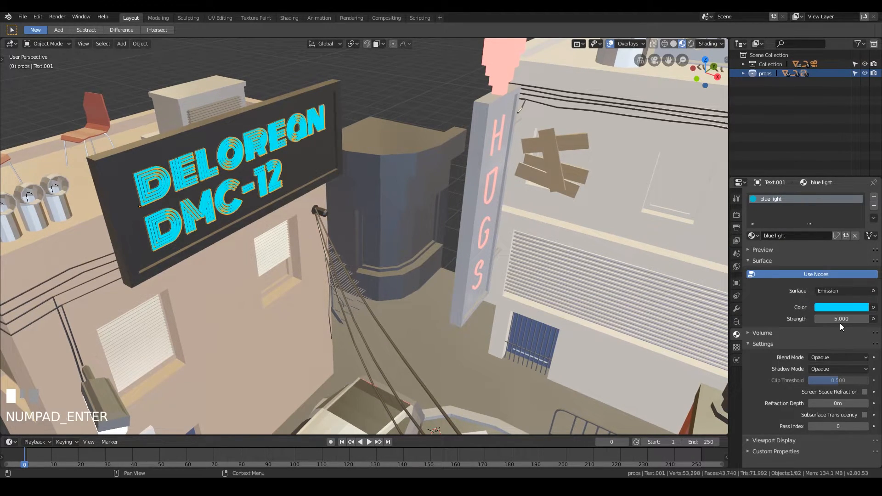
pyautogui.scroll(-5, 358, 128)
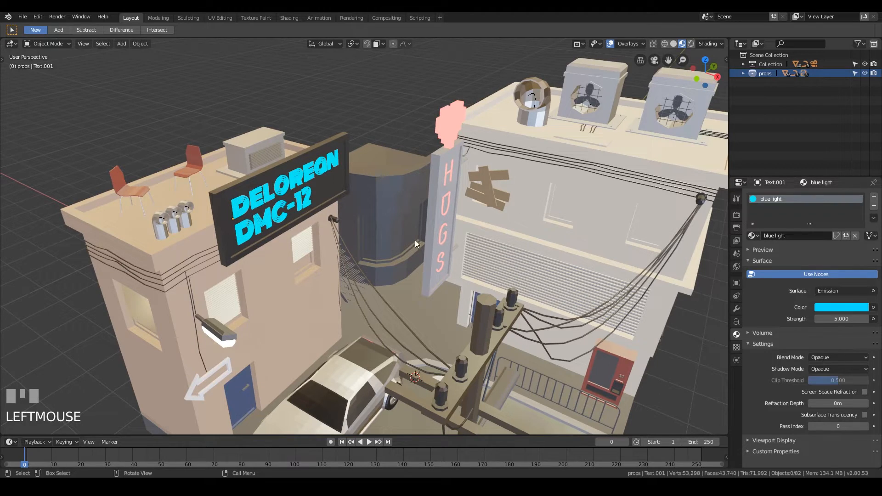
# - Create a new material named pink light for the arrow sign beside the blue door
pyautogui.moveTo(418, 228); pyautogui.dragTo(429, 216, button='middle')
pyautogui.scroll(-3, 467, 243)
pyautogui.moveTo(467, 242); pyautogui.dragTo(460, 246, button='middle')
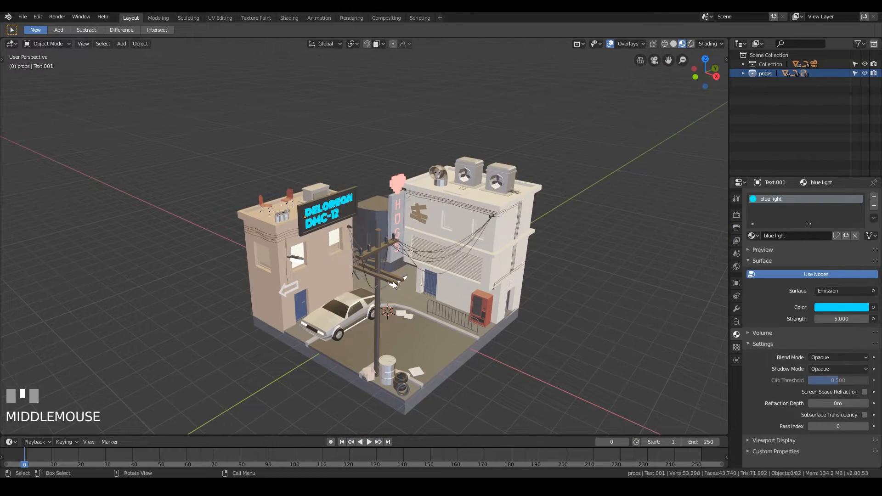
pyautogui.click(286, 289)
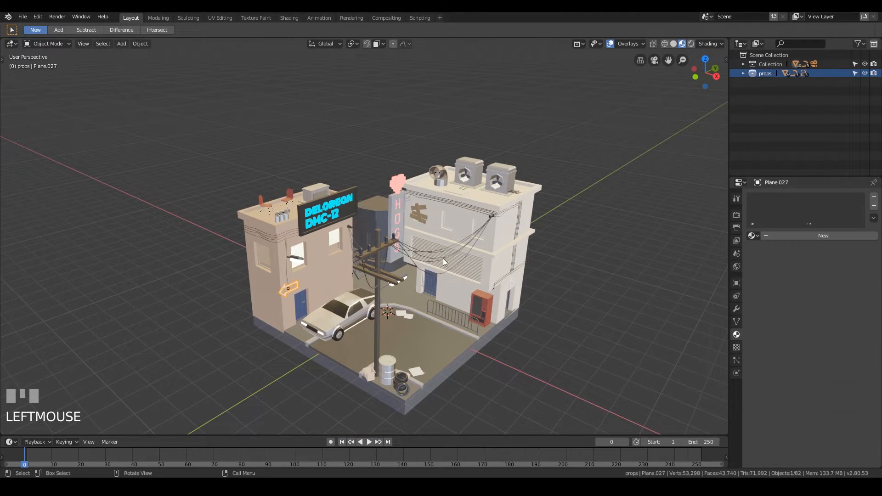
pyautogui.scroll(3, 286, 288)
pyautogui.click(778, 237)
pyautogui.doubleClick(778, 199)
pyautogui.write('pink light')
pyautogui.press('Return')
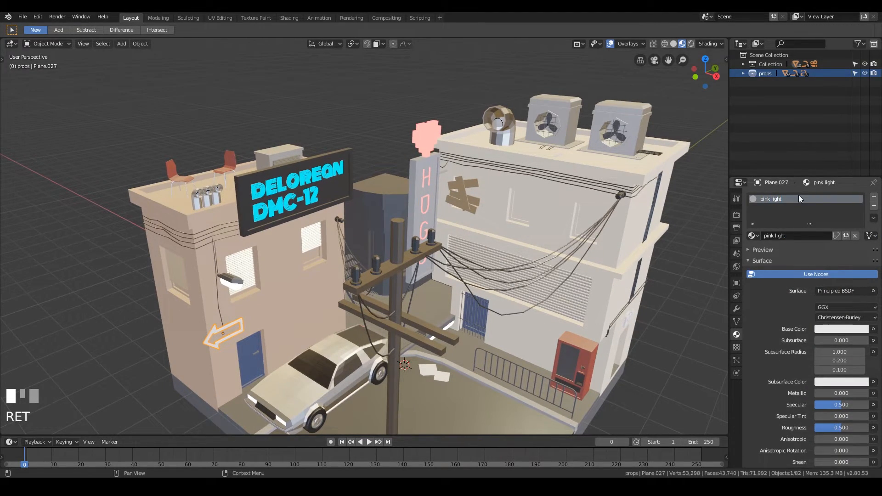
# - Make the pink light material a pink Emission (hue 0.859, saturation 0.758, value 0.906) with strength 5 and save the file
pyautogui.click(841, 329)
pyautogui.moveTo(826, 247); pyautogui.dragTo(841, 247)
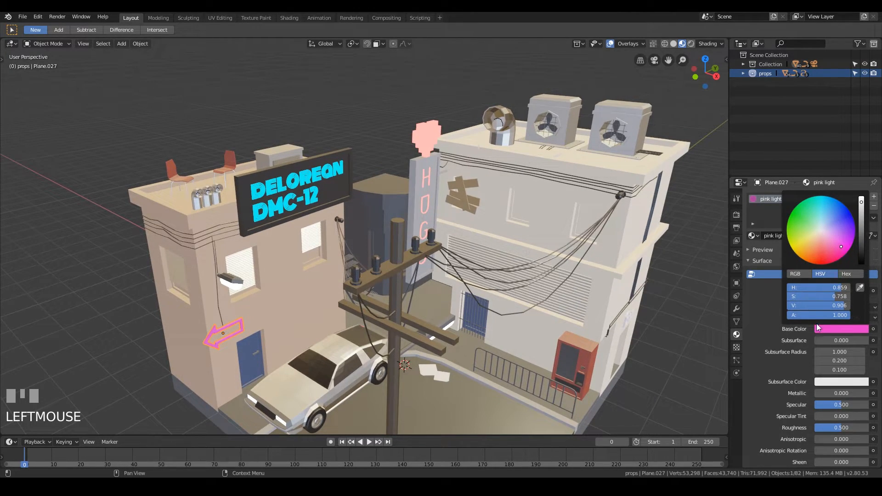
pyautogui.click(839, 290)
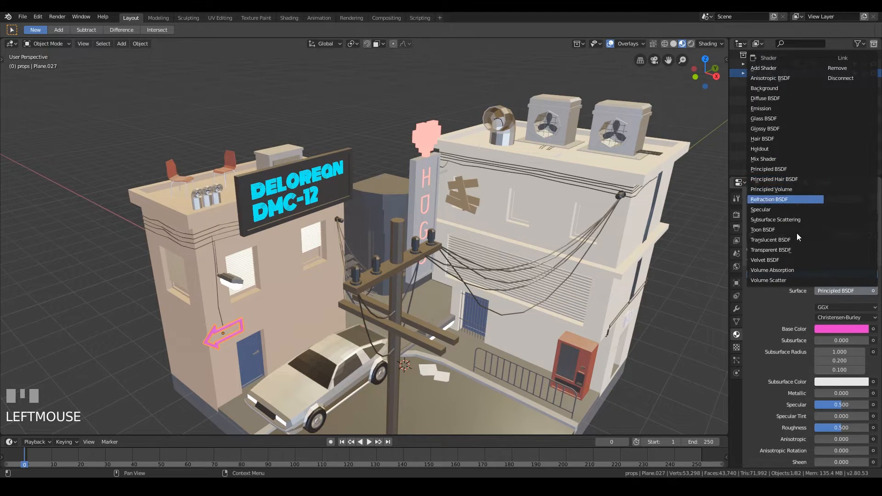
pyautogui.click(832, 290)
pyautogui.click(784, 109)
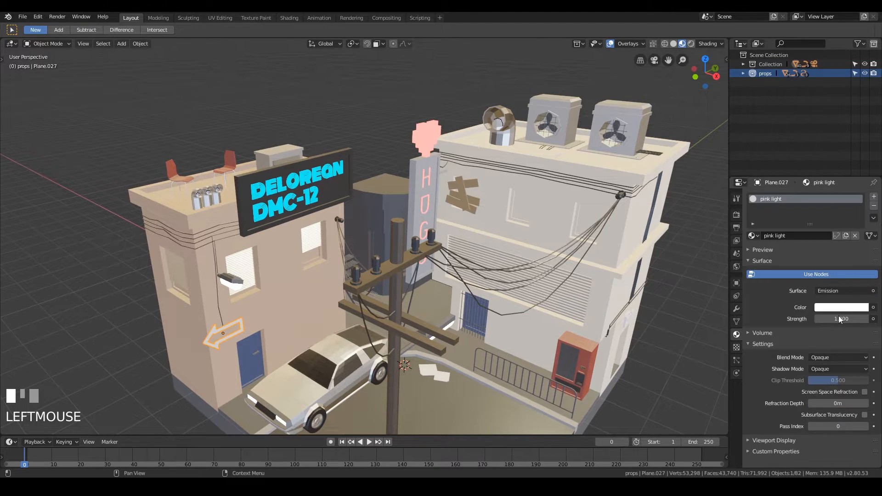
pyautogui.hotkey('ctrl', 'v')
pyautogui.click(841, 318)
pyautogui.write('5')
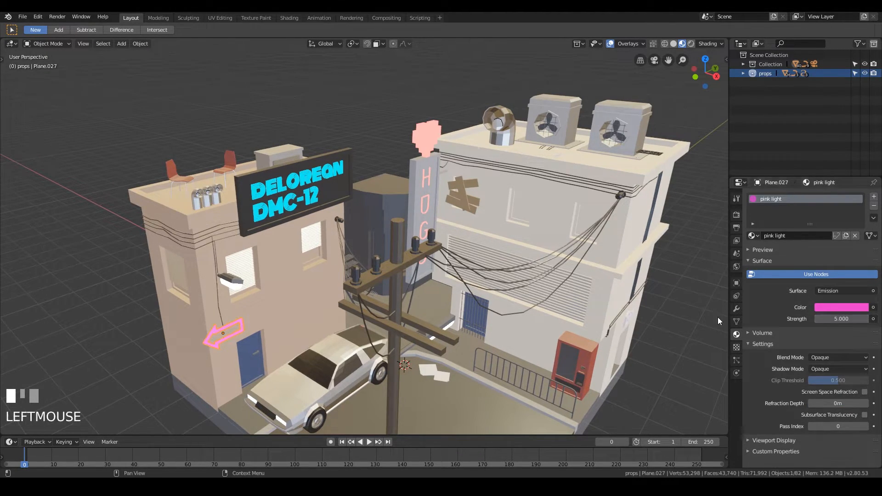
pyautogui.press('KP_Enter')
pyautogui.click(301, 38)
pyautogui.hotkey('ctrl', 's')
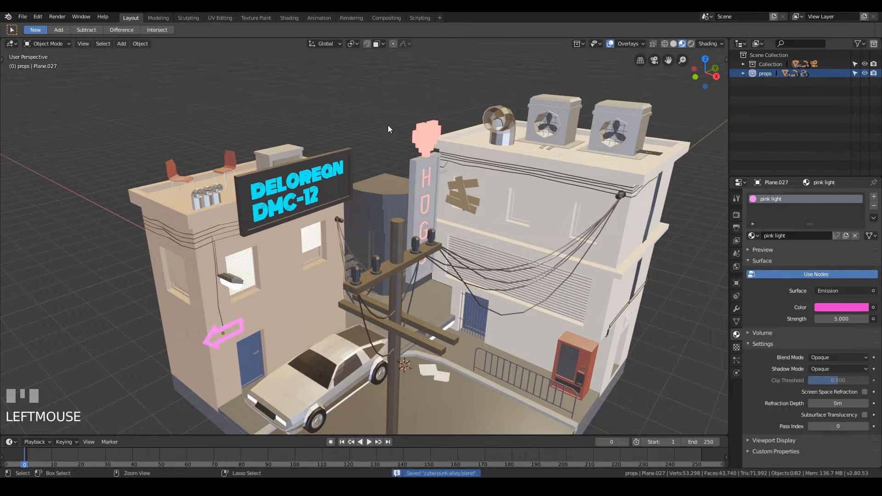
# - Examine the glowing signs, lamps and remaining building surfaces of the street scene from several angles
pyautogui.keyDown('shift'); pyautogui.moveTo(608, 236); pyautogui.dragTo(572, 202, button='middle'); pyautogui.keyUp('shift')
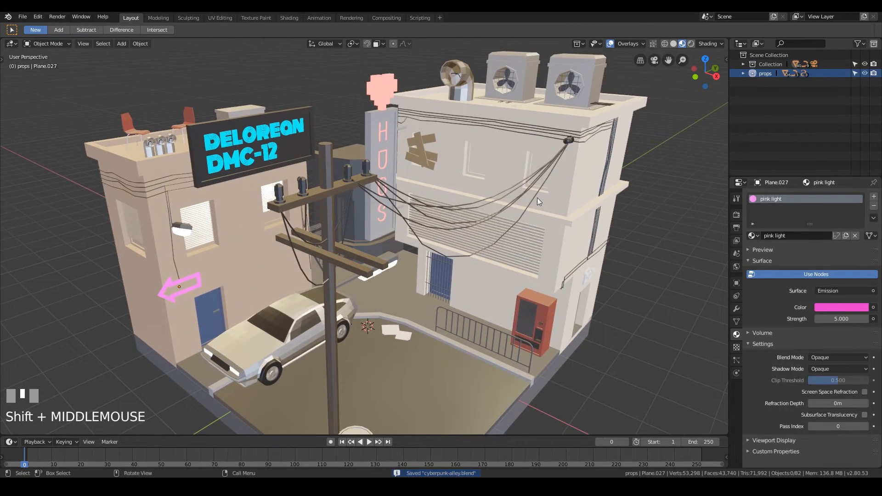
pyautogui.moveTo(502, 221); pyautogui.dragTo(553, 236, button='middle')
pyautogui.keyDown('shift'); pyautogui.moveTo(553, 235); pyautogui.dragTo(577, 253, button='middle'); pyautogui.keyUp('shift')
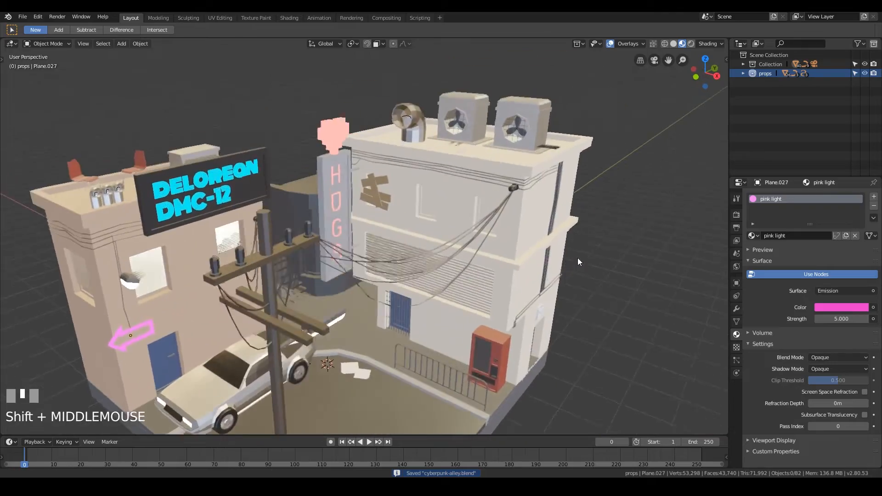
pyautogui.scroll(5, 508, 262)
pyautogui.scroll(2, 508, 263)
pyautogui.keyDown('shift'); pyautogui.moveTo(539, 229); pyautogui.dragTo(449, 241, button='middle'); pyautogui.keyUp('shift')
pyautogui.scroll(-6, 398, 269)
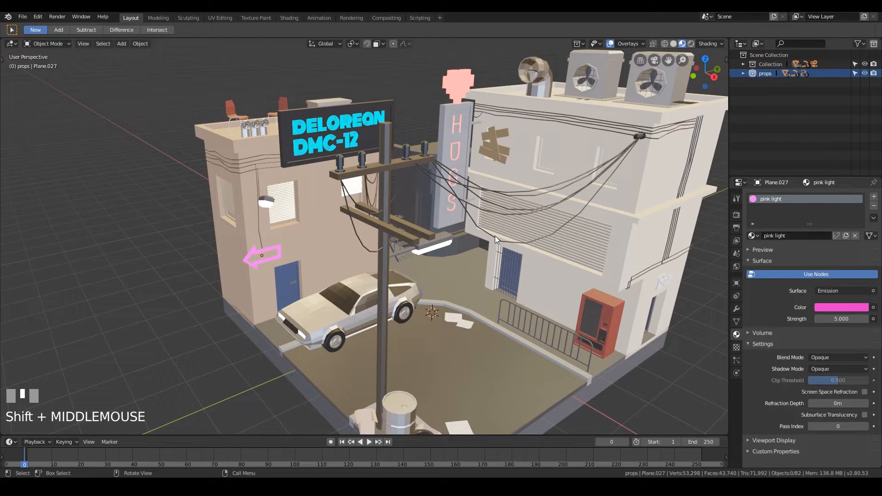
pyautogui.keyDown('shift'); pyautogui.moveTo(539, 166); pyautogui.dragTo(554, 198, button='middle'); pyautogui.keyUp('shift')
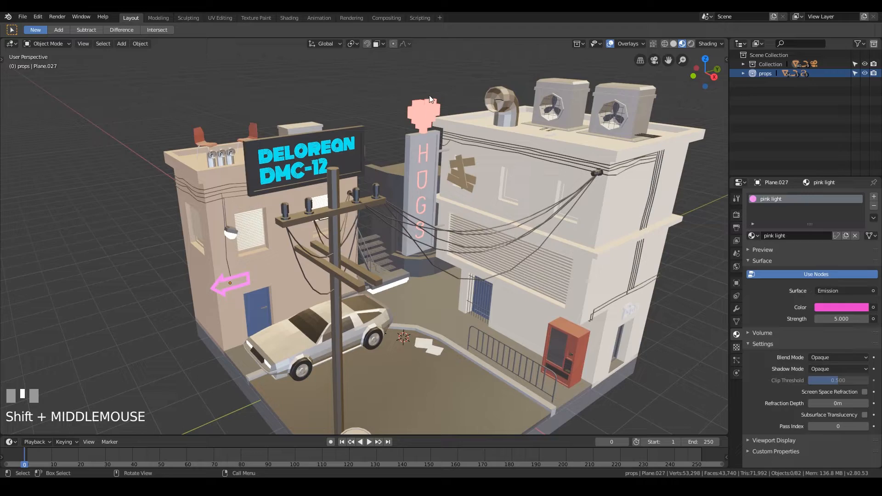
pyautogui.moveTo(371, 257); pyautogui.dragTo(514, 244, button='middle')
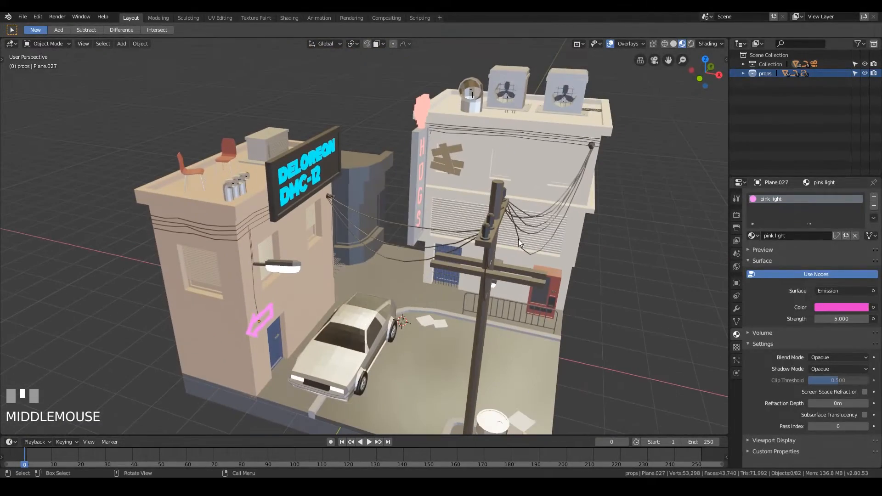
pyautogui.moveTo(543, 178); pyautogui.dragTo(560, 194, button='middle')
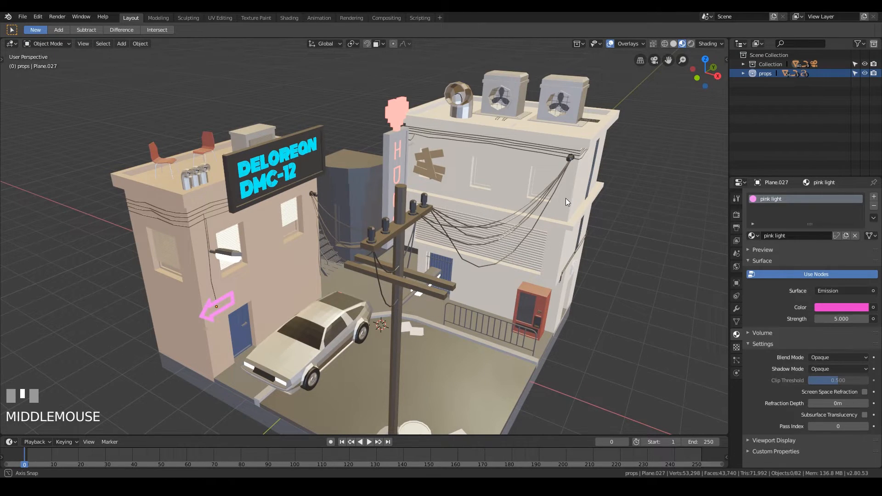
pyautogui.moveTo(566, 199); pyautogui.dragTo(534, 211, button='middle')
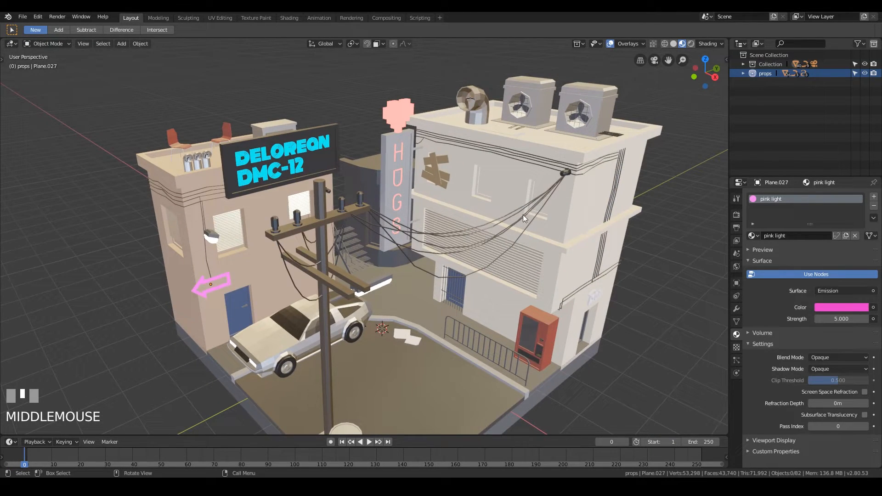
# - Assign the existing wood material to the three upper-floor windows of the white building, including their surrounding frame faces
pyautogui.keyDown('shift'); pyautogui.moveTo(497, 191); pyautogui.dragTo(449, 218, button='middle'); pyautogui.keyUp('shift')
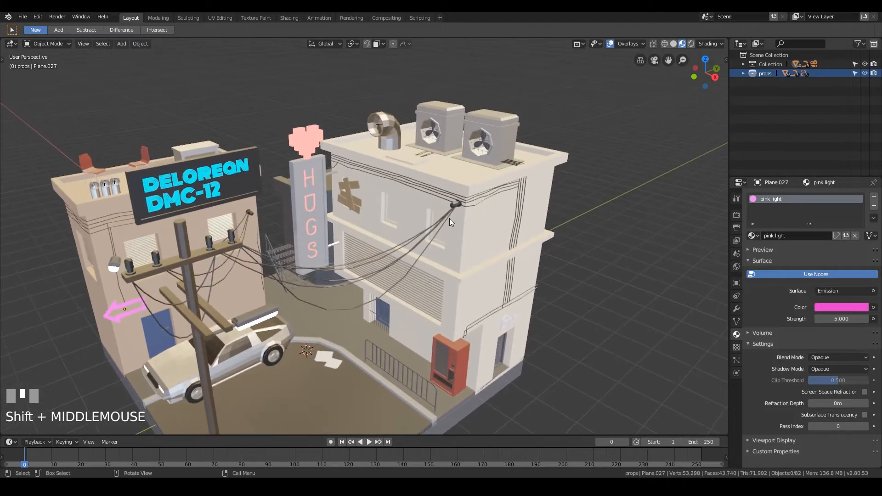
pyautogui.scroll(4, 459, 197)
pyautogui.moveTo(477, 175); pyautogui.dragTo(397, 186, button='middle')
pyautogui.click(398, 186)
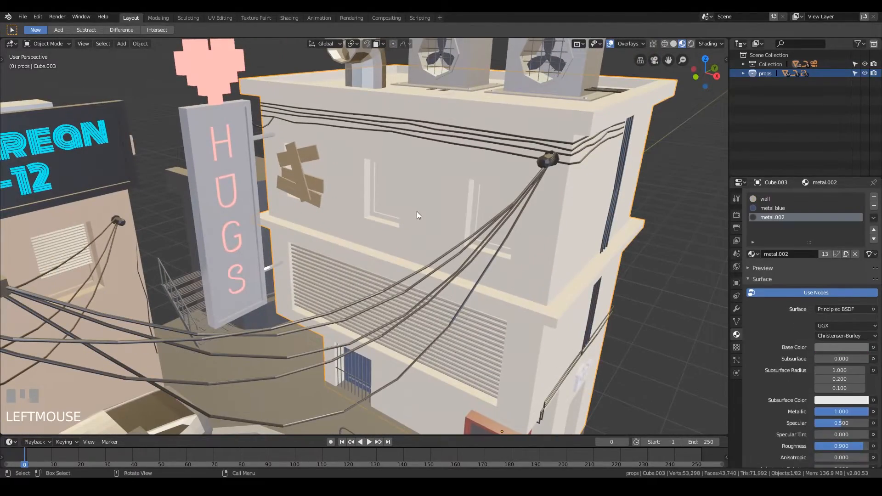
pyautogui.press('Tab')
pyautogui.click(389, 187)
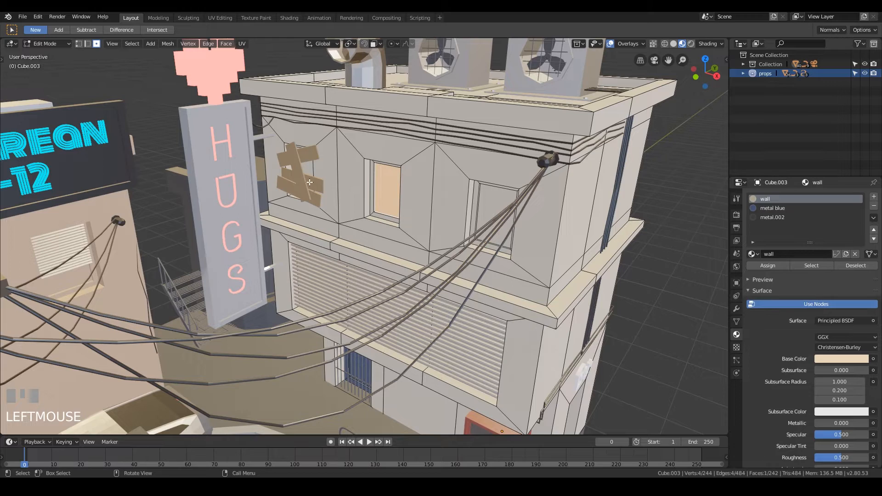
pyautogui.keyDown('shift'); pyautogui.click(492, 212); pyautogui.keyUp('shift')
pyautogui.moveTo(493, 212); pyautogui.dragTo(302, 170, button='middle')
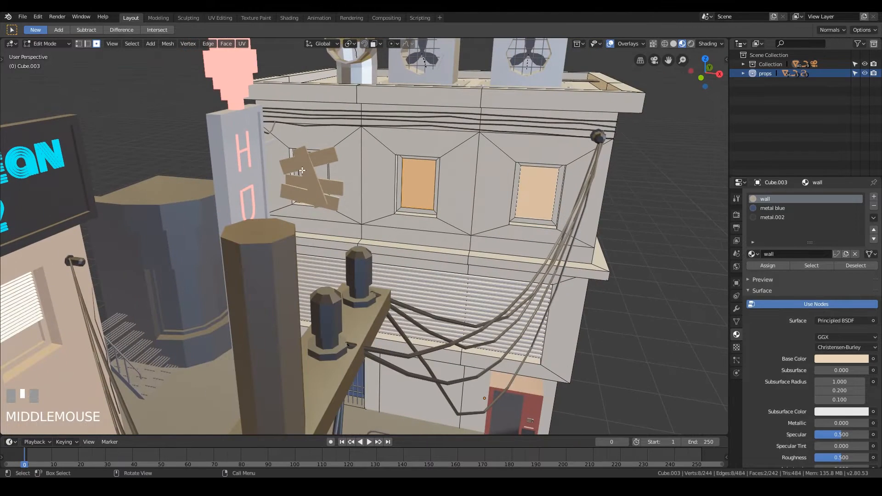
pyautogui.keyDown('shift'); pyautogui.click(306, 171); pyautogui.keyUp('shift')
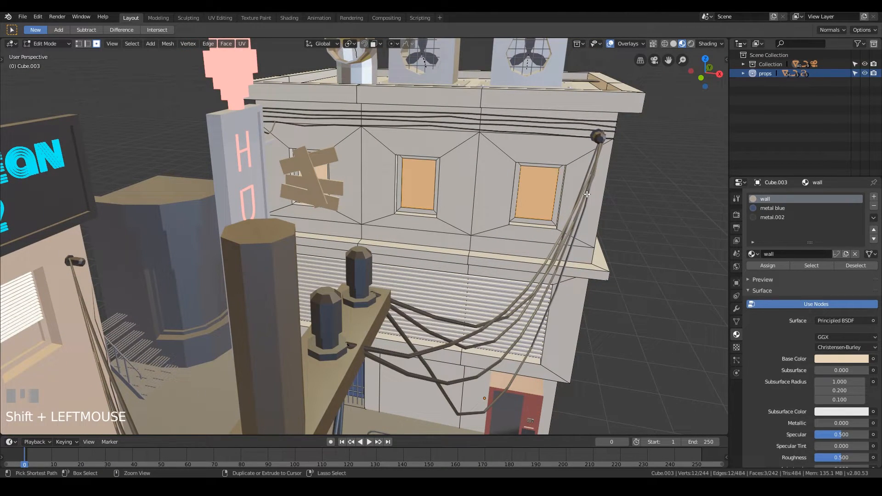
pyautogui.press('ctrl+KP_Add')
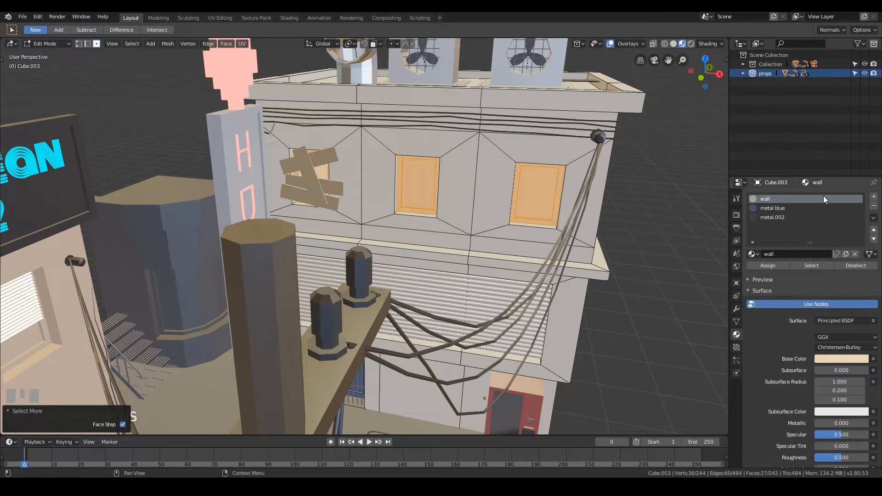
pyautogui.click(874, 196)
pyautogui.click(754, 256)
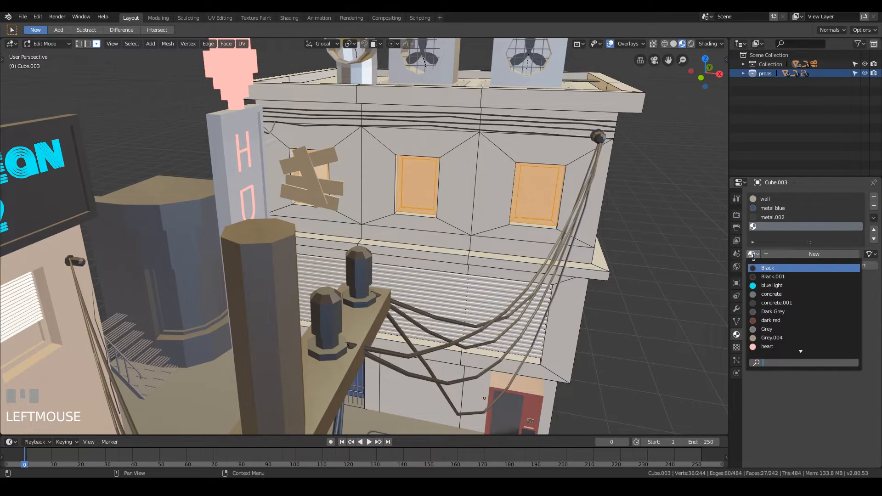
pyautogui.scroll(-3, 790, 318)
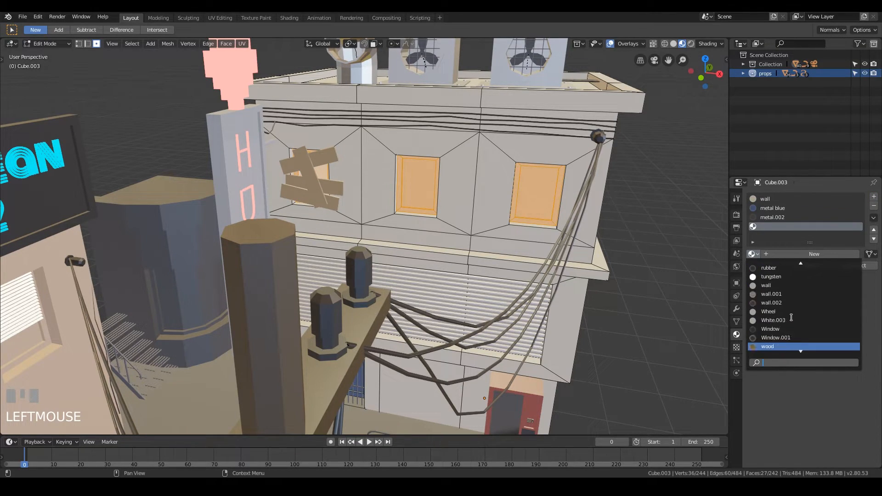
pyautogui.click(790, 338)
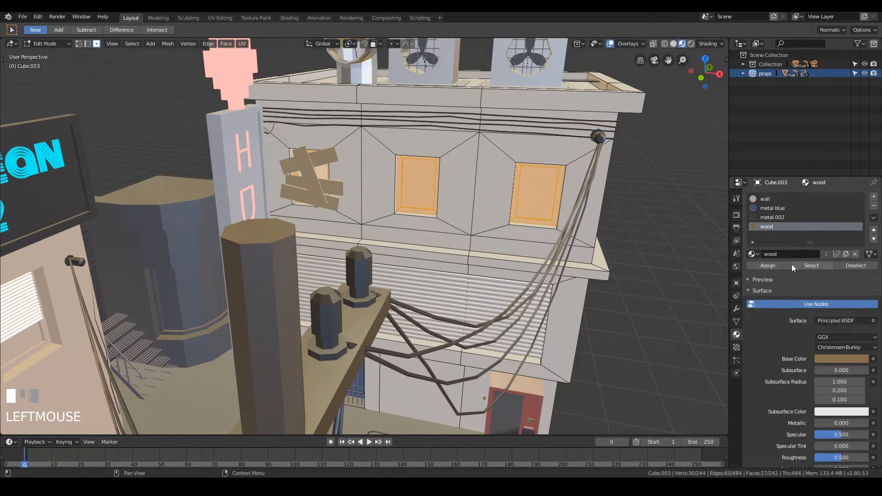
pyautogui.click(773, 271)
pyautogui.moveTo(450, 220); pyautogui.dragTo(426, 222, button='middle')
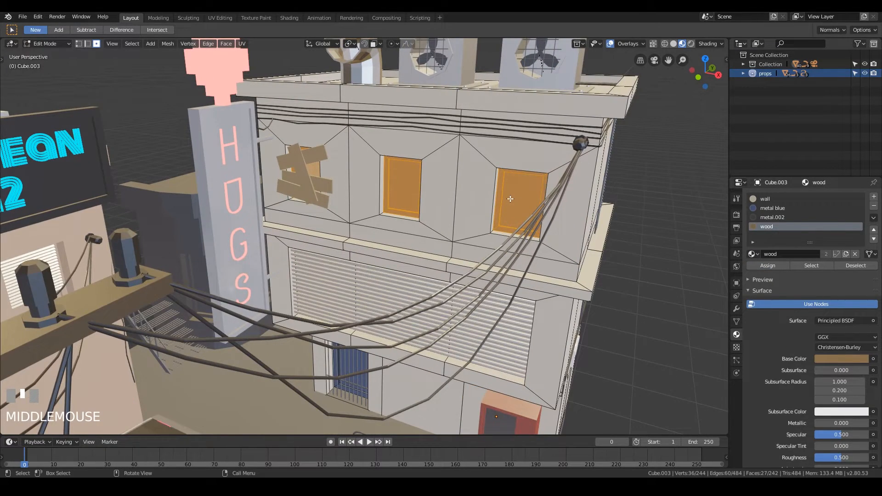
# - Select only the inner panes of the three upper windows and create a new material named window
pyautogui.click(510, 199)
pyautogui.keyDown('shift'); pyautogui.click(415, 189); pyautogui.keyUp('shift')
pyautogui.keyDown('shift'); pyautogui.click(309, 170); pyautogui.keyUp('shift')
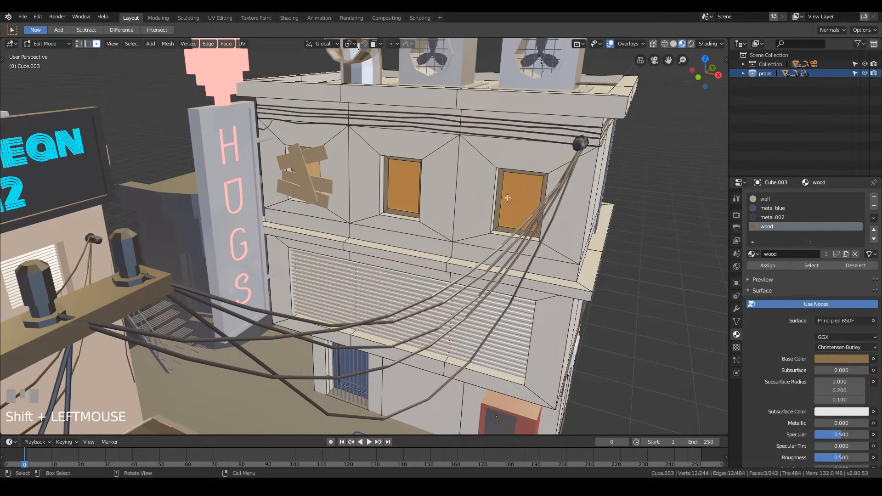
pyautogui.moveTo(507, 197); pyautogui.dragTo(483, 202, button='middle')
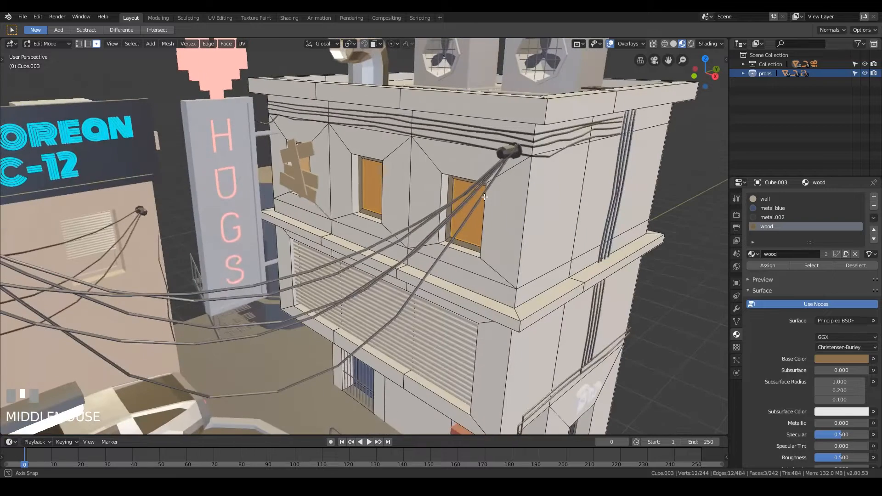
pyautogui.click(874, 197)
pyautogui.click(782, 253)
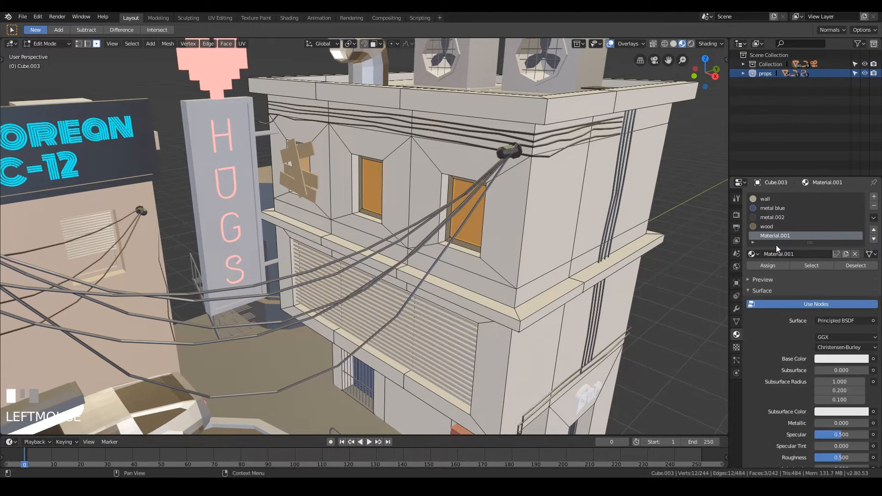
pyautogui.doubleClick(790, 236)
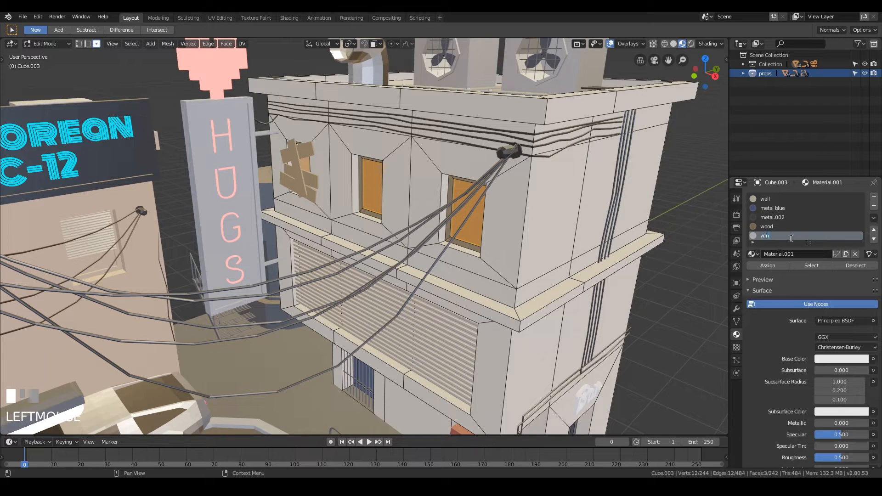
pyautogui.press('Return')
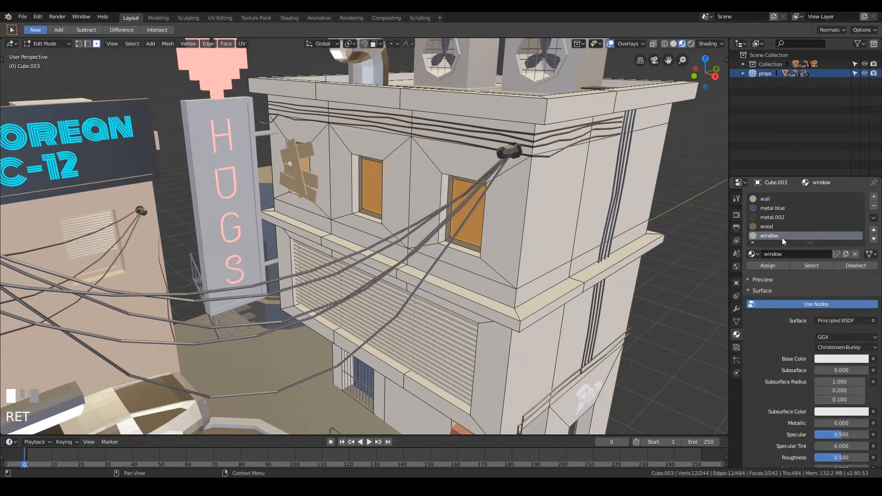
# - Make the window material a light orange Emission and assign it to the three upper window panes
pyautogui.click(837, 322)
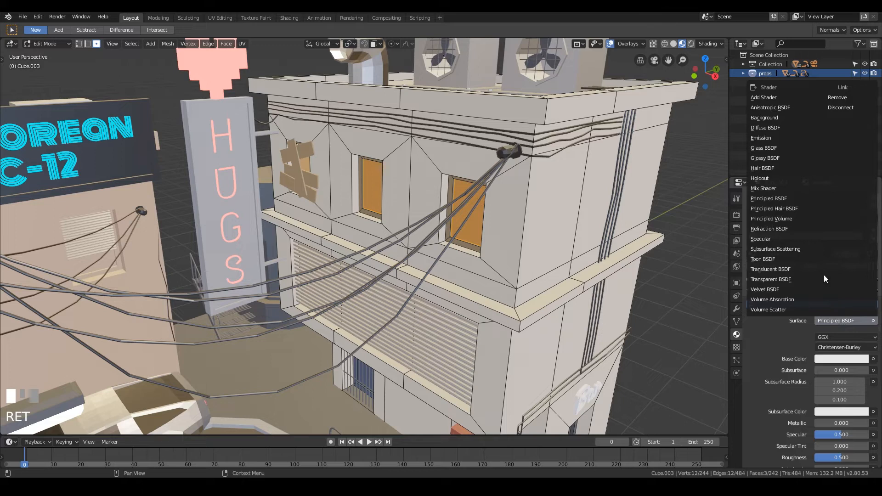
pyautogui.click(776, 139)
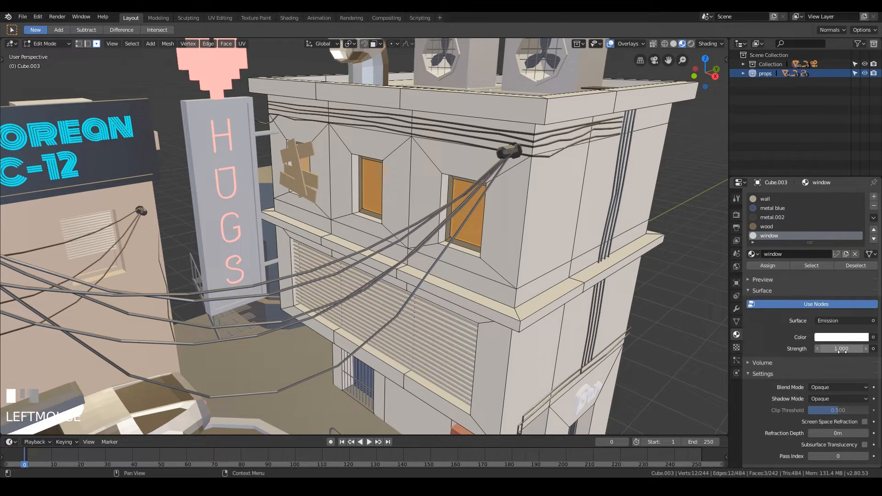
pyautogui.click(841, 337)
pyautogui.moveTo(821, 238); pyautogui.dragTo(816, 252)
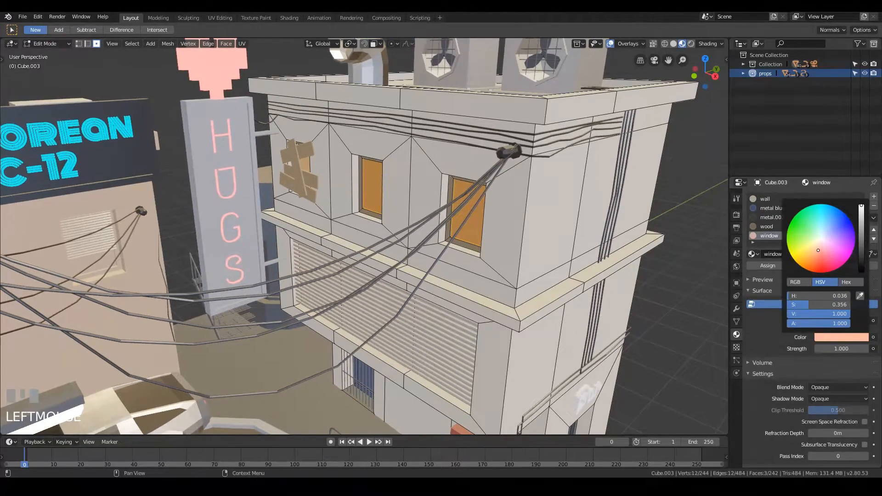
pyautogui.moveTo(816, 251); pyautogui.dragTo(815, 255)
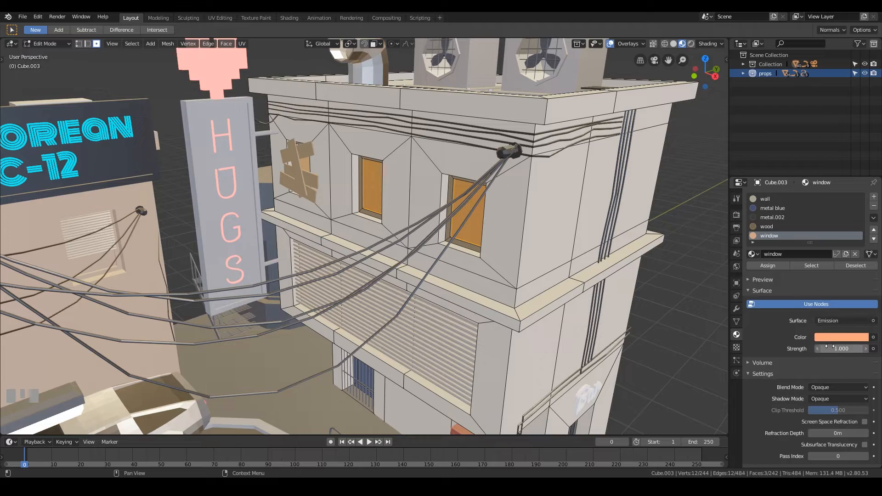
pyautogui.click(776, 266)
pyautogui.press('Tab')
# - Select the three wall faces behind the white building's wide slatted blinds and create another new material named window
pyautogui.scroll(-3, 388, 272)
pyautogui.moveTo(388, 273); pyautogui.dragTo(531, 261, button='middle')
pyautogui.scroll(4, 451, 274)
pyautogui.click(448, 272)
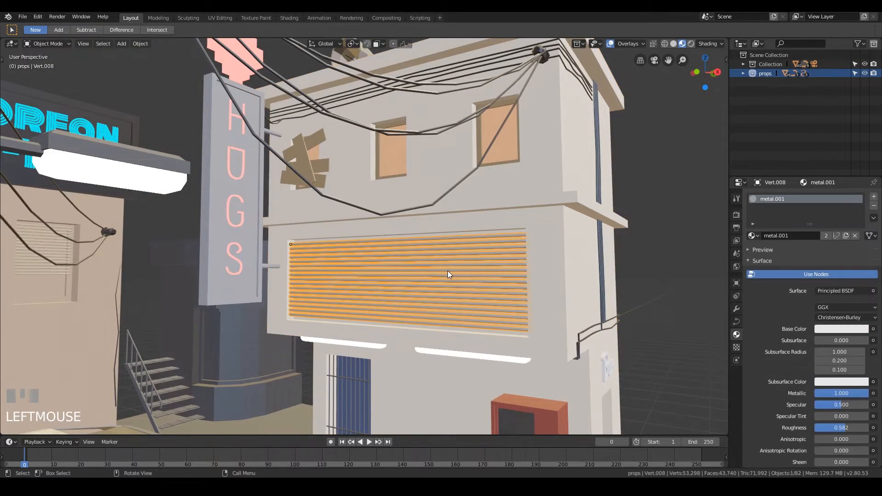
pyautogui.click(448, 271)
pyautogui.press('Tab')
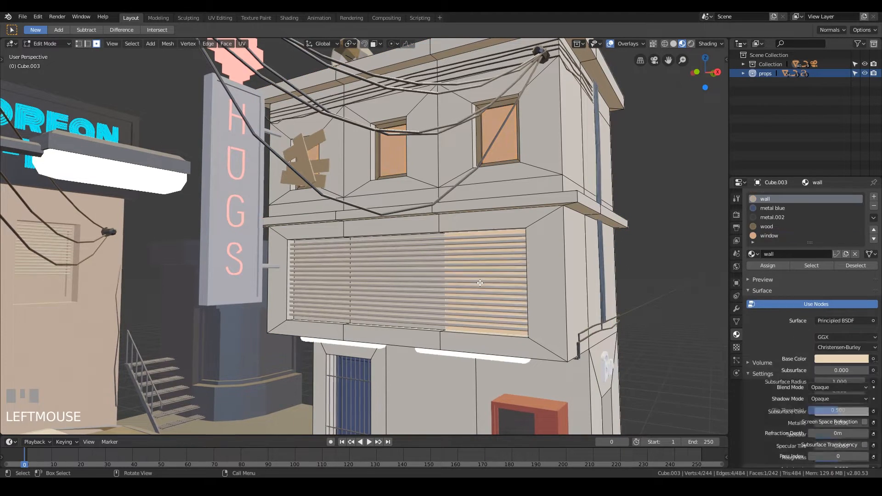
pyautogui.keyDown('shift'); pyautogui.click(398, 280); pyautogui.keyUp('shift')
pyautogui.keyDown('shift'); pyautogui.click(333, 291); pyautogui.keyUp('shift')
pyautogui.moveTo(333, 290); pyautogui.dragTo(358, 282, button='middle')
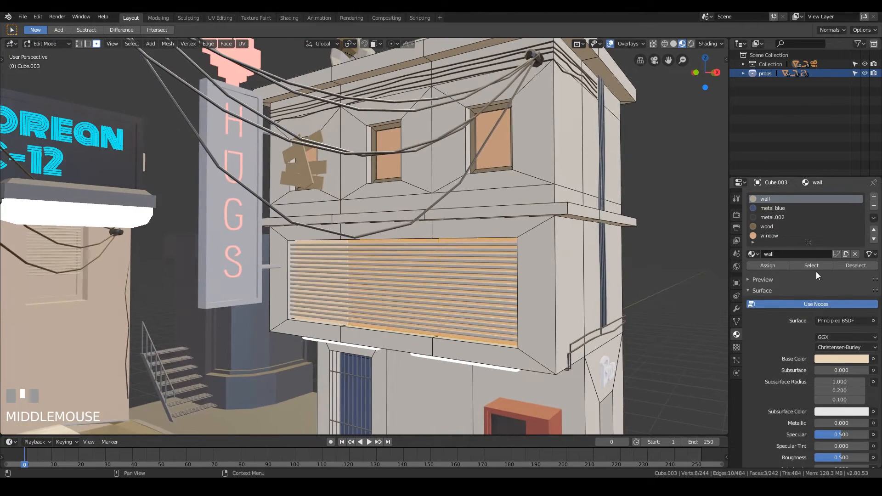
pyautogui.scroll(-5, 803, 227)
pyautogui.scroll(5, 808, 257)
pyautogui.click(873, 197)
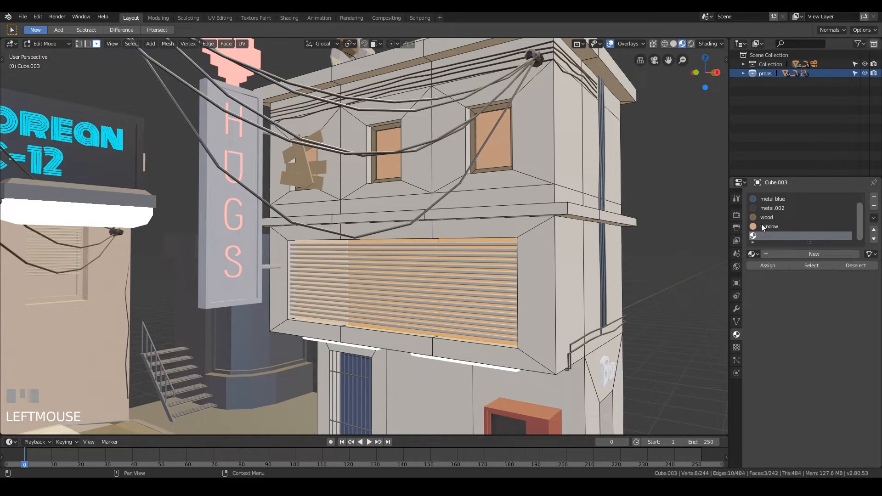
pyautogui.click(805, 254)
pyautogui.doubleClick(798, 236)
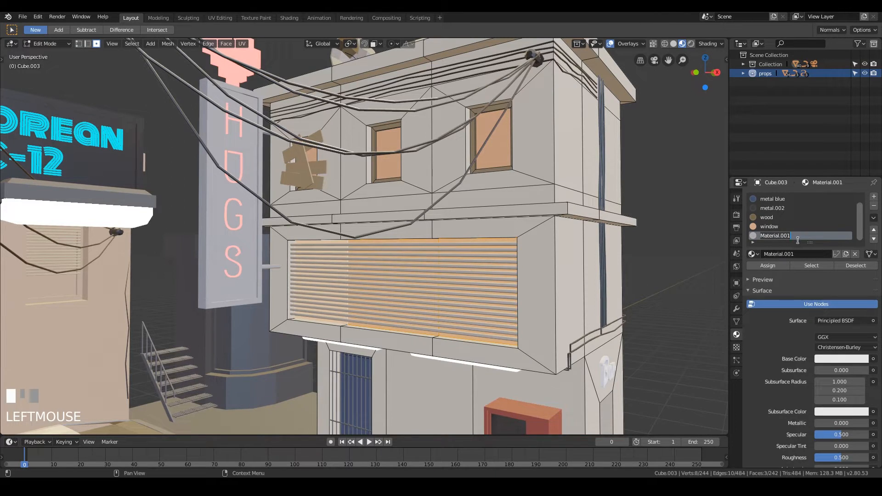
pyautogui.press('Return')
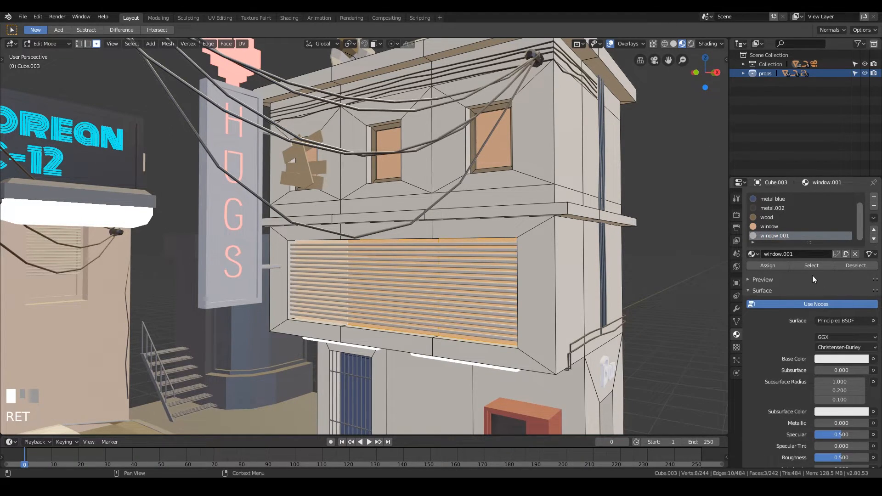
# - Make the new material a pinkish-red Emission with strength 2 and assign it to the faces behind the slats
pyautogui.click(824, 320)
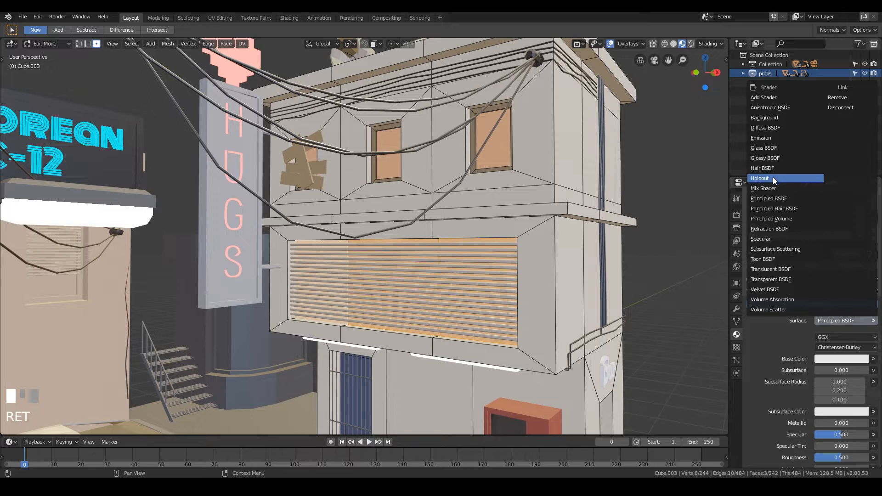
pyautogui.click(781, 139)
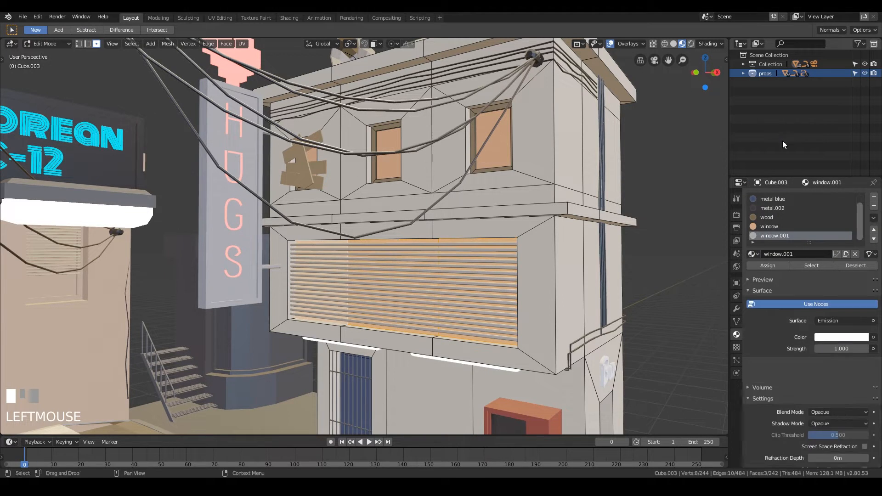
pyautogui.click(840, 339)
pyautogui.moveTo(825, 248); pyautogui.dragTo(825, 261)
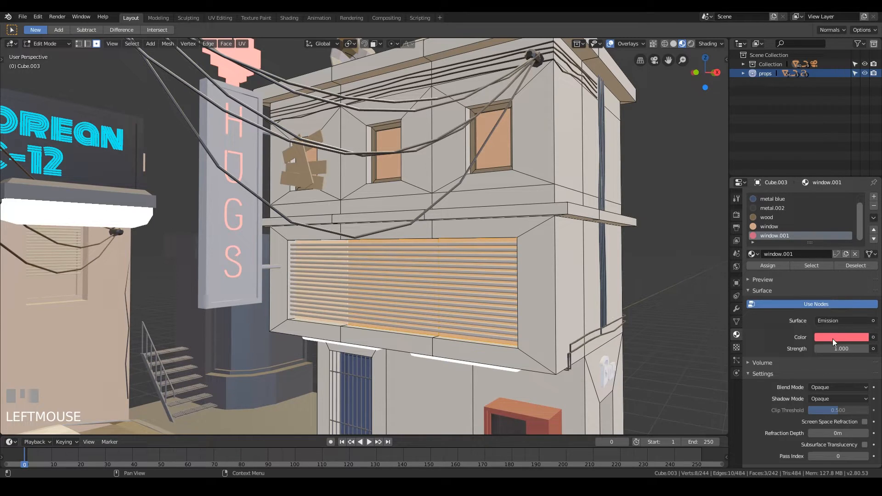
pyautogui.click(838, 348)
pyautogui.write('2')
pyautogui.press('KP_Enter')
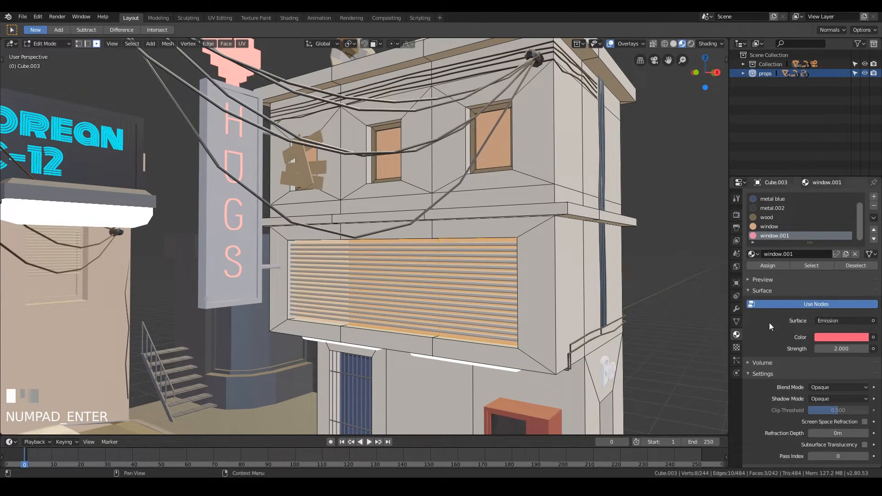
pyautogui.click(764, 266)
pyautogui.press('Tab')
# - Assign the existing Black material to the three upper windows of the tan building, including their frame faces
pyautogui.scroll(-4, 527, 252)
pyautogui.moveTo(527, 252); pyautogui.dragTo(459, 228, button='middle')
pyautogui.scroll(4, 297, 293)
pyautogui.click(298, 293)
pyautogui.press('Tab')
pyautogui.click(220, 248)
pyautogui.keyDown('shift'); pyautogui.click(322, 263); pyautogui.keyUp('shift')
pyautogui.moveTo(322, 263); pyautogui.dragTo(354, 263, button='middle')
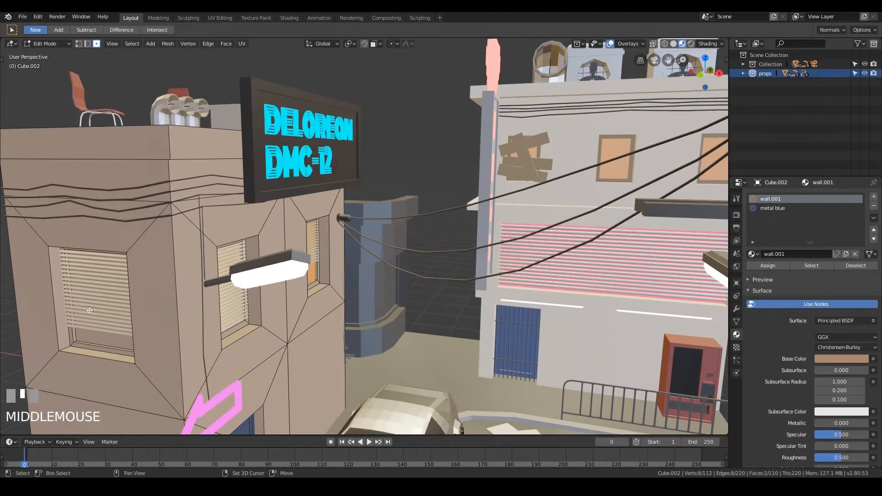
pyautogui.keyDown('shift'); pyautogui.click(89, 310); pyautogui.keyUp('shift')
pyautogui.click(873, 196)
pyautogui.click(752, 254)
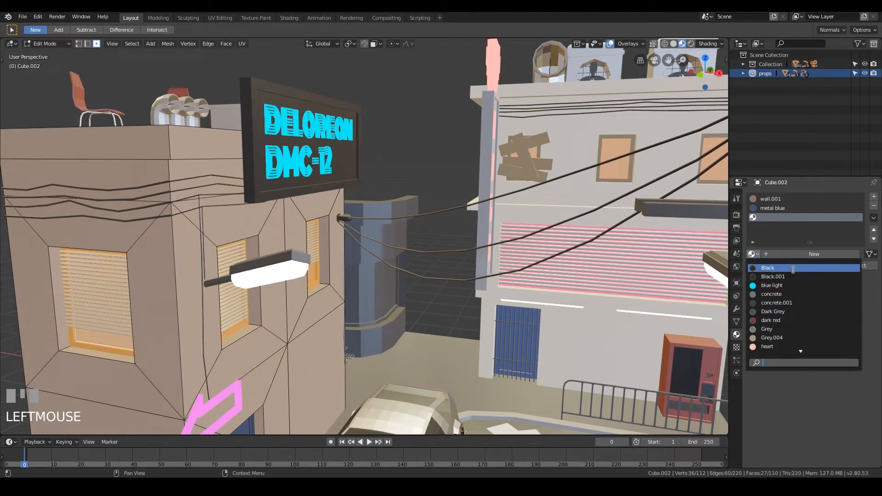
pyautogui.click(793, 270)
pyautogui.click(774, 264)
# - Select only the inner panes of the tan building's three windows and create a new material named window
pyautogui.scroll(-5, 367, 275)
pyautogui.moveTo(367, 276); pyautogui.dragTo(317, 295, button='middle')
pyautogui.scroll(6, 240, 315)
pyautogui.click(223, 317)
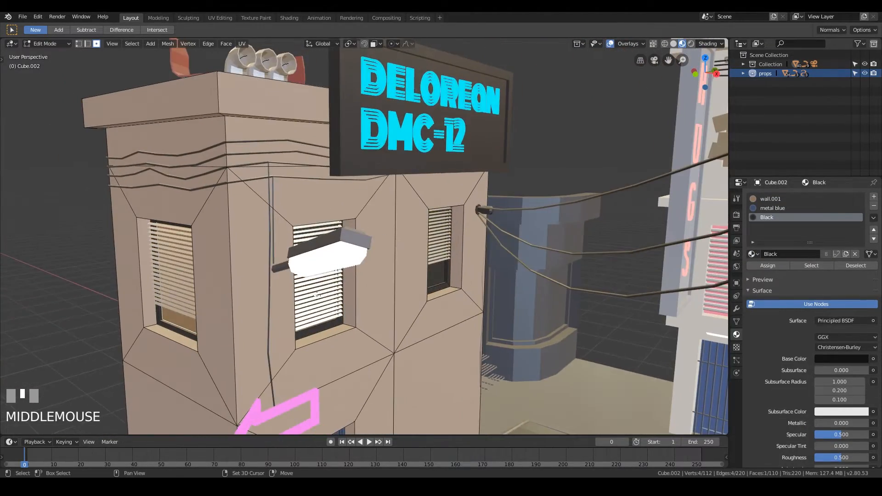
pyautogui.keyDown('shift'); pyautogui.click(439, 250); pyautogui.keyUp('shift')
pyautogui.click(874, 196)
pyautogui.click(797, 255)
pyautogui.doubleClick(781, 225)
pyautogui.write('window')
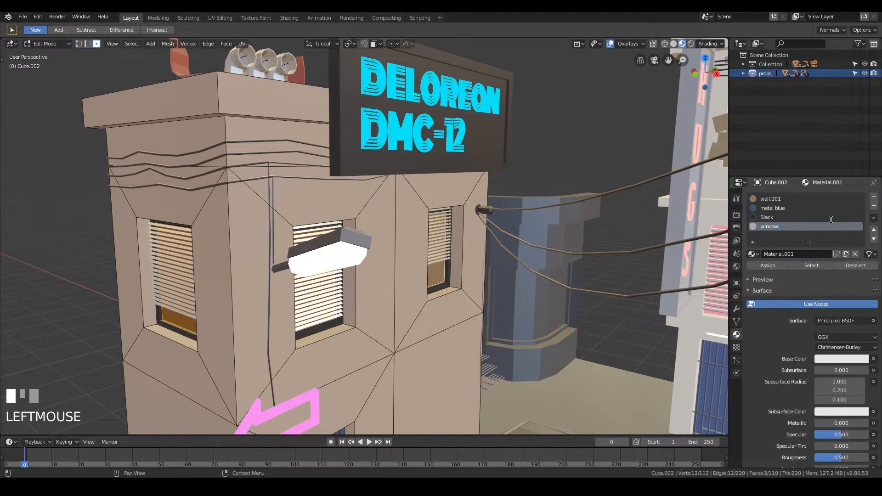
pyautogui.press('Return')
# - Make the tan building's new window material a light blue Emission and assign it to the selected panes
pyautogui.click(840, 321)
pyautogui.click(778, 143)
pyautogui.click(841, 337)
pyautogui.moveTo(834, 270); pyautogui.dragTo(826, 230)
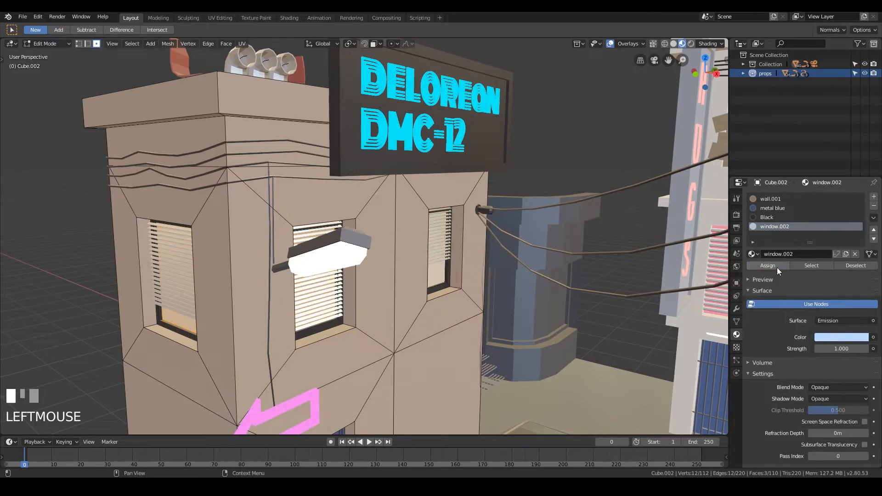
pyautogui.press('Tab')
pyautogui.scroll(-6, 453, 272)
pyautogui.moveTo(454, 272); pyautogui.dragTo(495, 255, button='middle')
pyautogui.scroll(5, 484, 266)
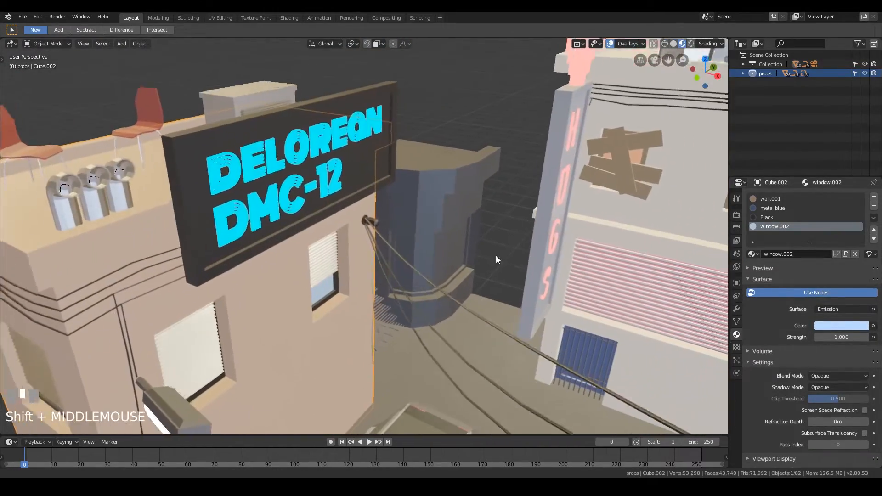
# - Add two evenly spaced horizontal loop cuts through the curved window of the dark building between the tan and white ones
pyautogui.click(439, 261)
pyautogui.press('Tab')
pyautogui.moveTo(439, 261); pyautogui.dragTo(495, 250, button='middle')
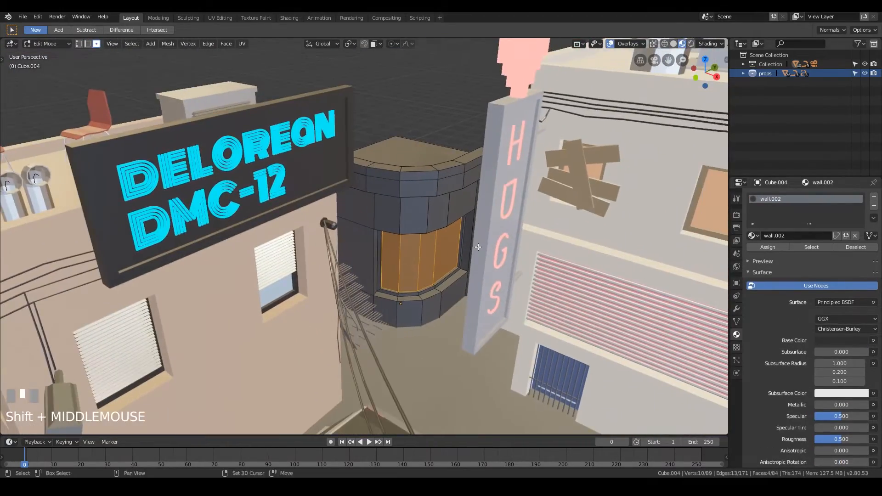
pyautogui.scroll(4, 494, 257)
pyautogui.moveTo(480, 300); pyautogui.dragTo(527, 203, button='middle')
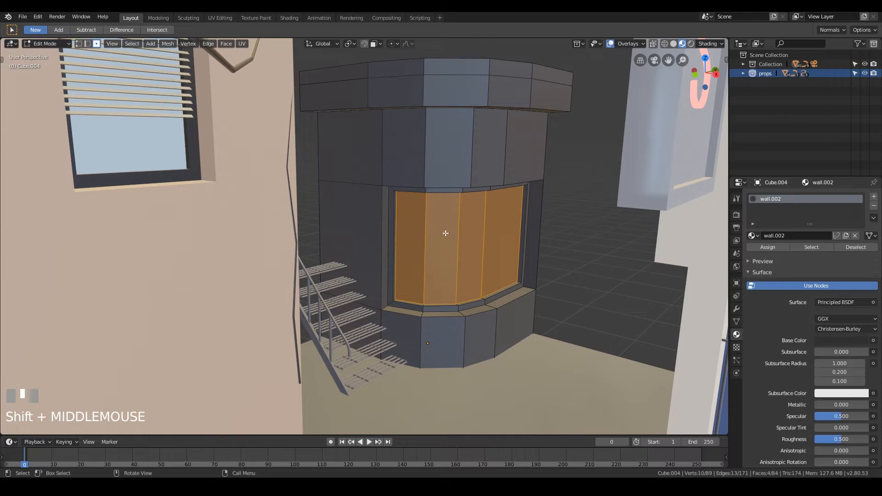
pyautogui.hotkey('ctrl', 'r')
pyautogui.scroll(1, 448, 246)
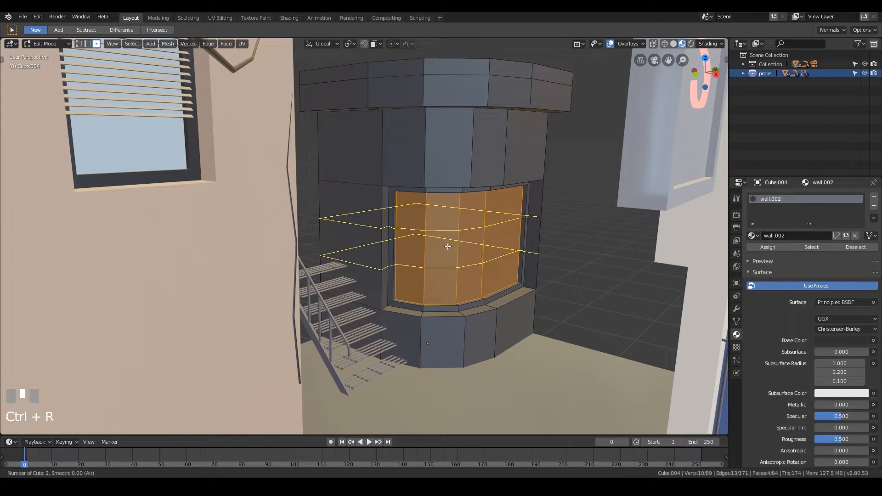
pyautogui.click(447, 246)
pyautogui.rightClick(448, 246)
pyautogui.moveTo(436, 254); pyautogui.dragTo(516, 262, button='middle')
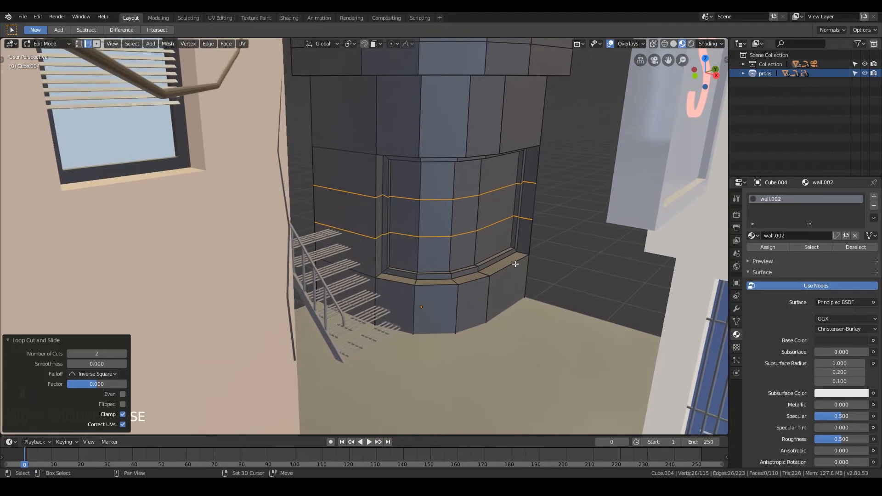
# - Select all twelve panes of the dark building's curved window
pyautogui.click(407, 195)
pyautogui.press('3')
pyautogui.click(404, 181)
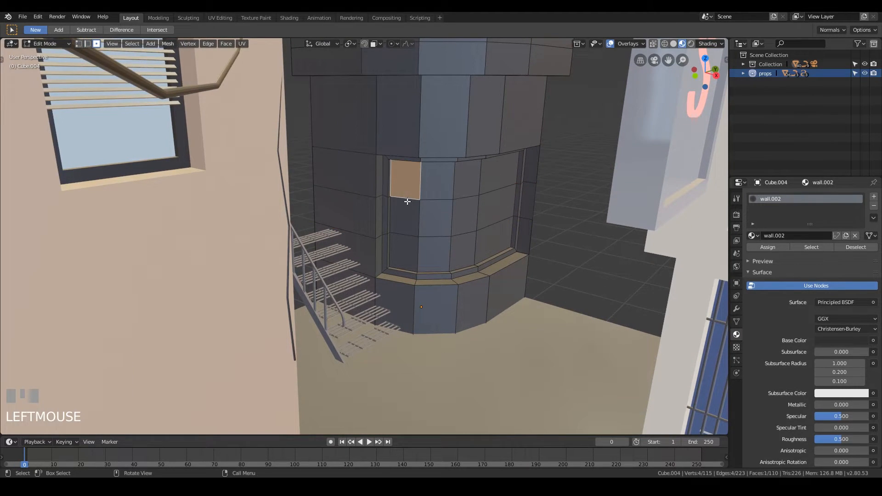
pyautogui.keyDown('shift'); pyautogui.click(404, 216); pyautogui.keyUp('shift')
pyautogui.keyDown('shift'); pyautogui.click(404, 253); pyautogui.keyUp('shift')
pyautogui.keyDown('shift'); pyautogui.click(435, 252); pyautogui.keyUp('shift')
pyautogui.keyDown('shift'); pyautogui.click(436, 179); pyautogui.keyUp('shift')
pyautogui.keyDown('shift'); pyautogui.click(466, 179); pyautogui.keyUp('shift')
pyautogui.keyDown('shift'); pyautogui.click(465, 216); pyautogui.keyUp('shift')
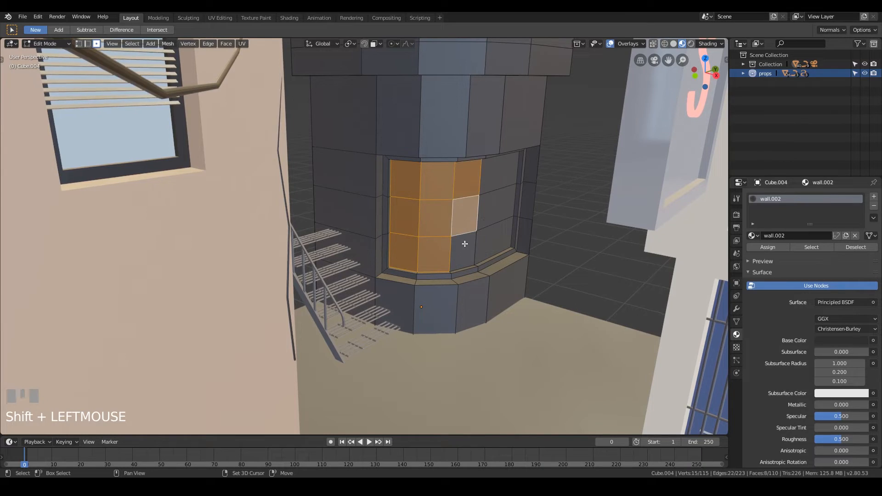
pyautogui.keyDown('shift'); pyautogui.click(463, 250); pyautogui.keyUp('shift')
pyautogui.keyDown('shift'); pyautogui.click(493, 239); pyautogui.keyUp('shift')
pyautogui.keyDown('shift'); pyautogui.click(486, 217); pyautogui.keyUp('shift')
pyautogui.keyDown('shift'); pyautogui.click(488, 181); pyautogui.keyUp('shift')
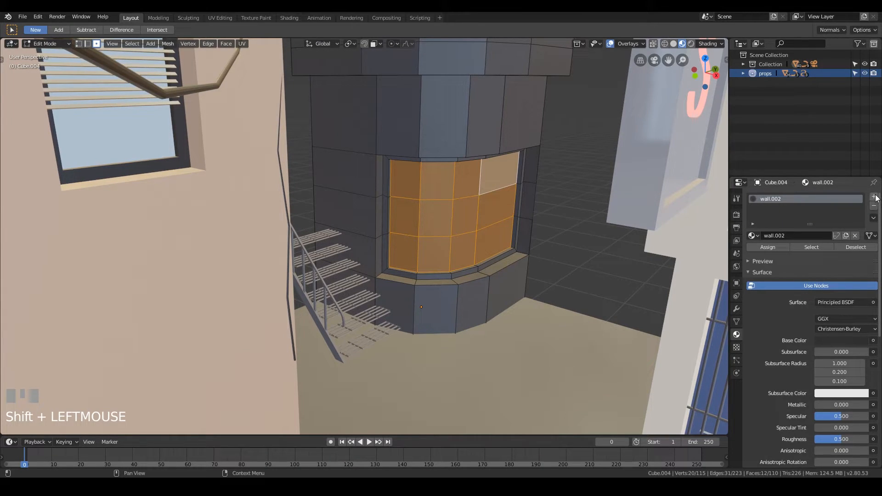
# - Create a new material named window in a new slot on the dark building
pyautogui.click(874, 197)
pyautogui.click(783, 254)
pyautogui.doubleClick(770, 209)
pyautogui.press('Return')
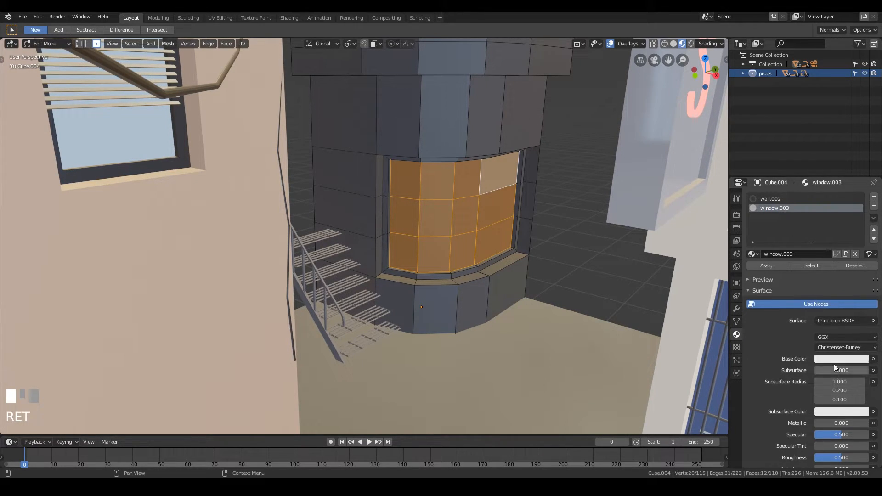
# - Make the new window material a bright sky-blue Emission with strength 5 and assign it to the selected panes
pyautogui.click(840, 321)
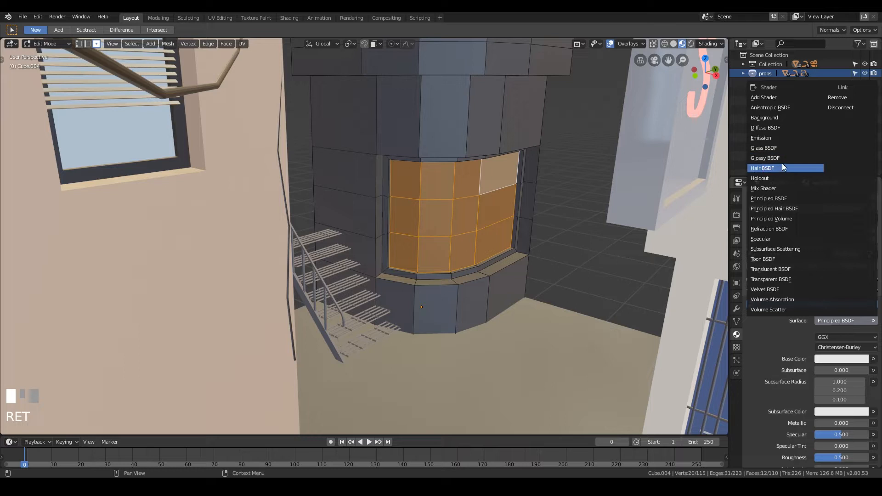
pyautogui.click(772, 138)
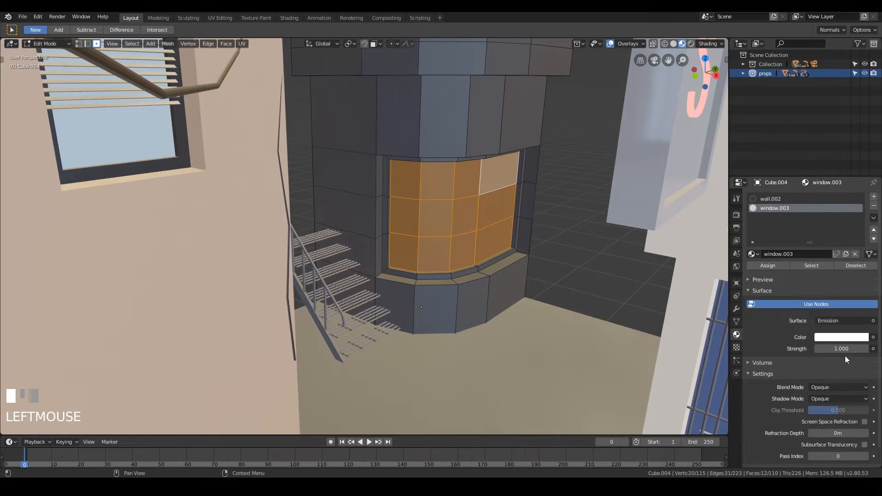
pyautogui.click(846, 339)
pyautogui.moveTo(817, 247)
pyautogui.mouseDown()
pyautogui.moveTo(830, 250)
pyautogui.moveTo(829, 210)
pyautogui.mouseUp()
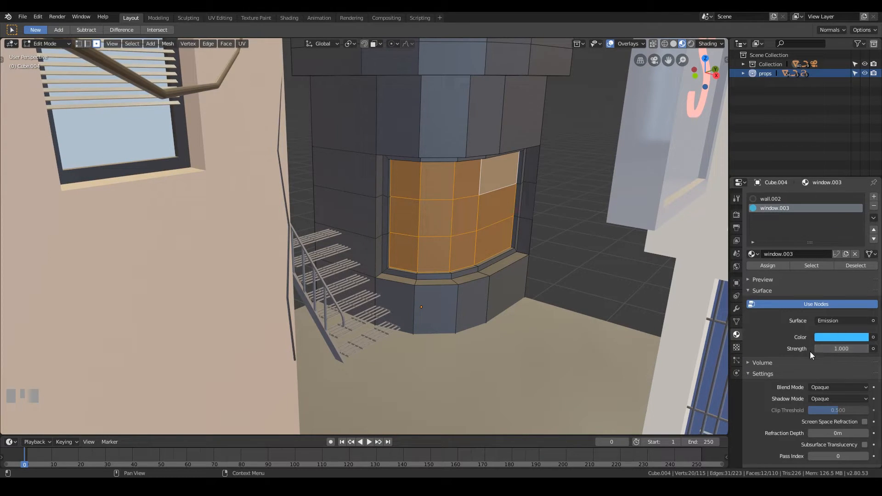
pyautogui.write('5')
pyautogui.press('KP_Enter')
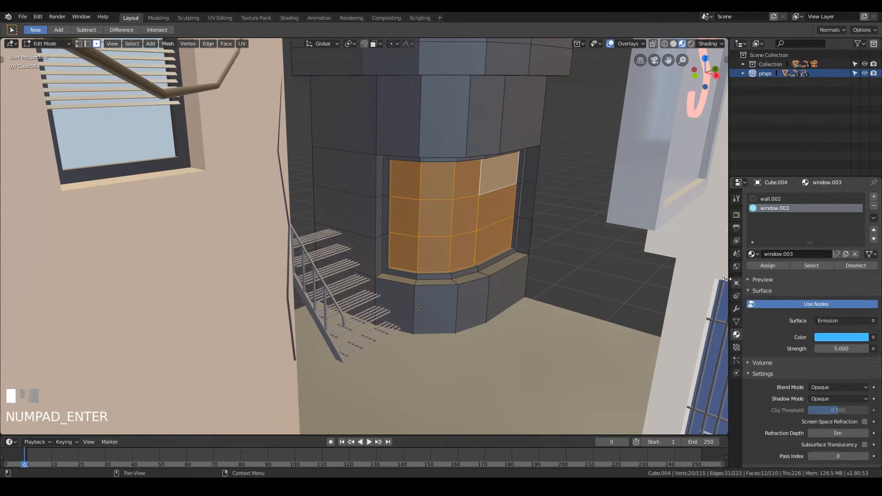
pyautogui.click(763, 266)
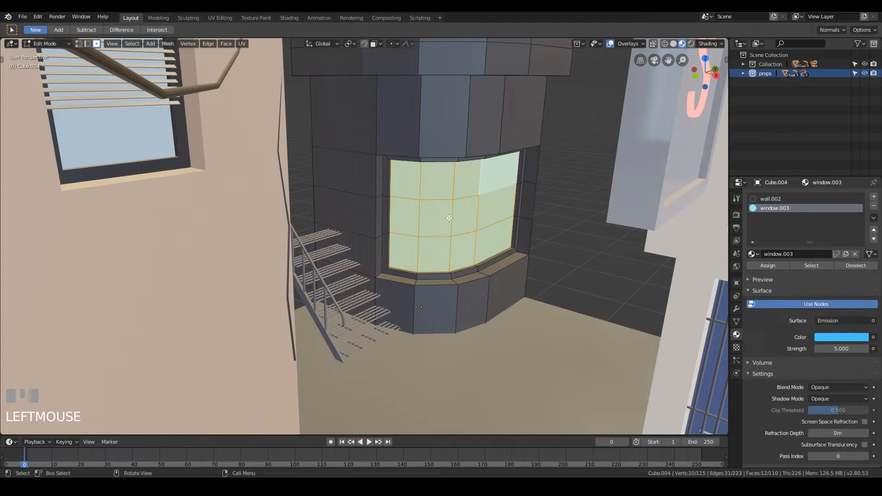
# - Select five scattered panes of the curved window: three in the upper-left corner, one bottom-row pane and the upper-right pane
pyautogui.click(414, 190)
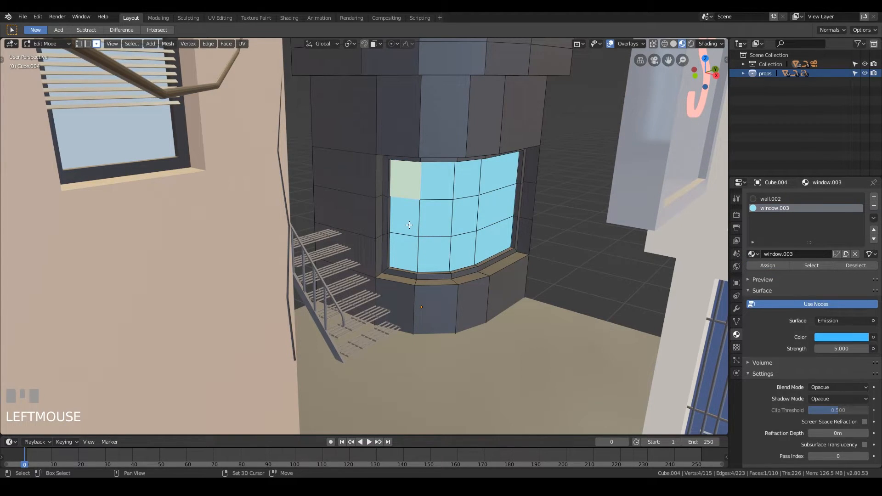
pyautogui.keyDown('shift'); pyautogui.click(409, 225); pyautogui.keyUp('shift')
pyautogui.keyDown('shift'); pyautogui.click(436, 180); pyautogui.keyUp('shift')
pyautogui.keyDown('shift'); pyautogui.click(464, 250); pyautogui.keyUp('shift')
pyautogui.keyDown('shift'); pyautogui.click(498, 171); pyautogui.keyUp('shift')
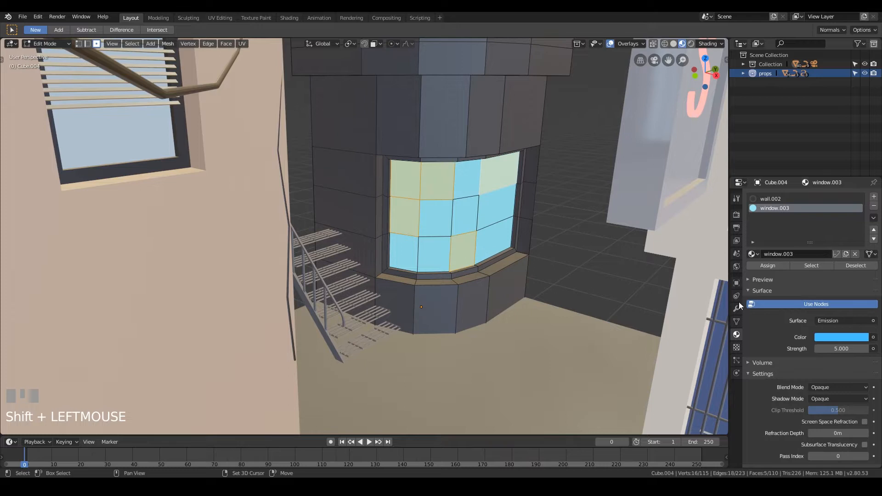
# - Add another material slot with the existing pinkish-red window.001 material and assign it to the five selected panes
pyautogui.click(873, 197)
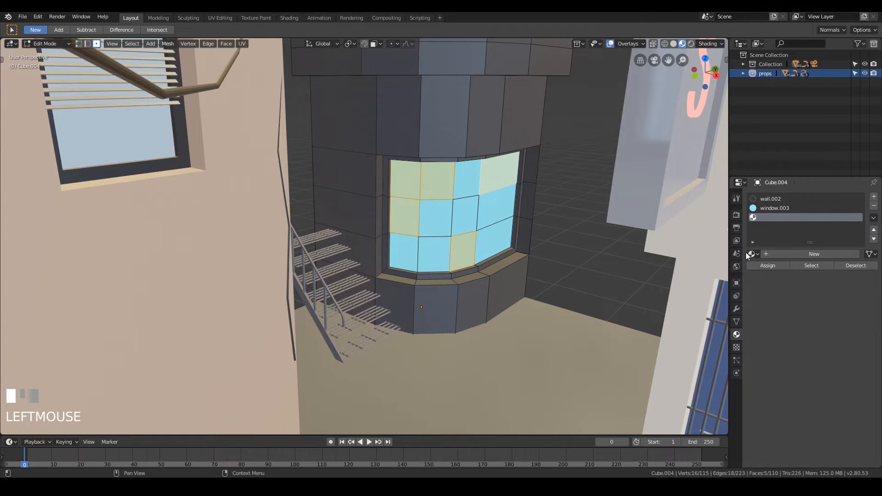
pyautogui.click(750, 253)
pyautogui.scroll(-10, 790, 285)
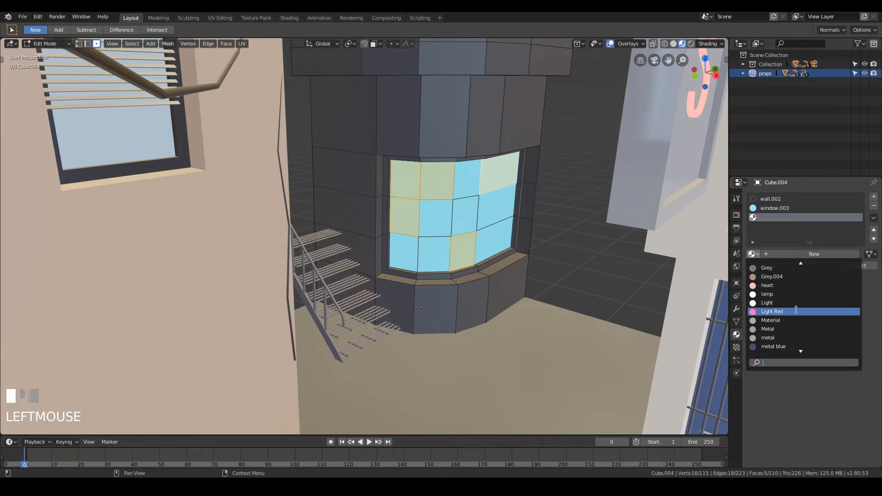
pyautogui.click(785, 286)
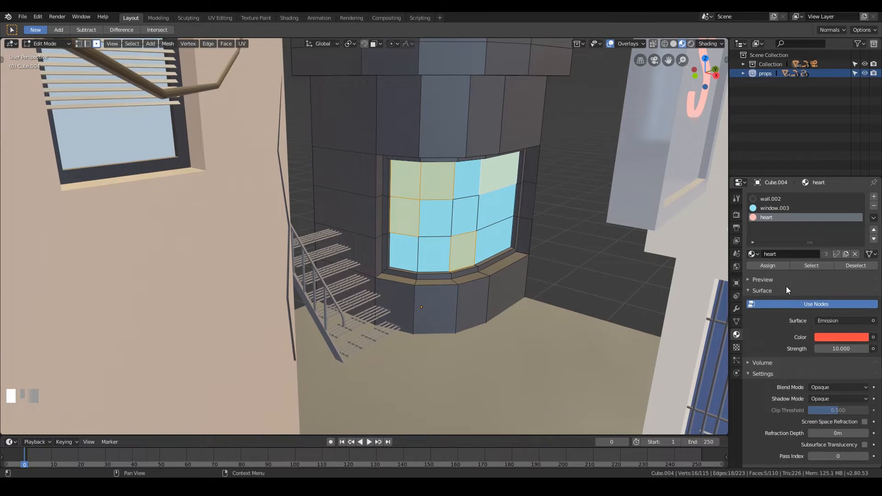
pyautogui.click(752, 254)
pyautogui.scroll(-5, 809, 315)
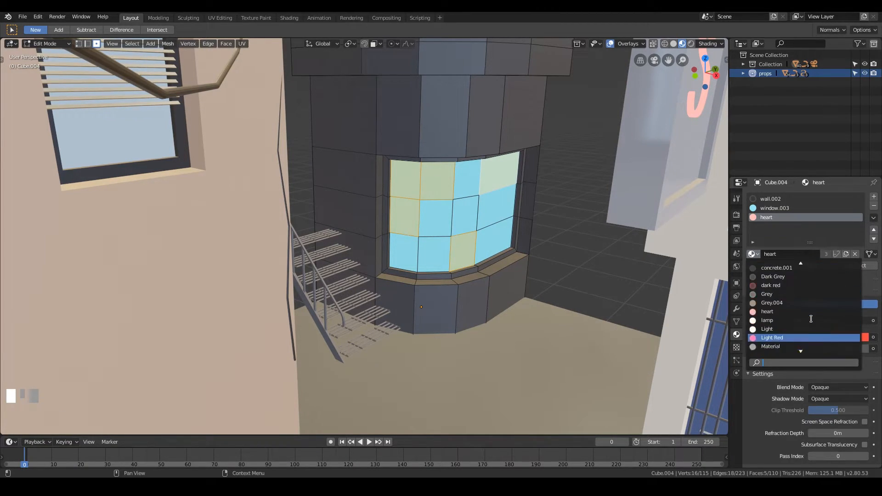
pyautogui.scroll(-8, 810, 315)
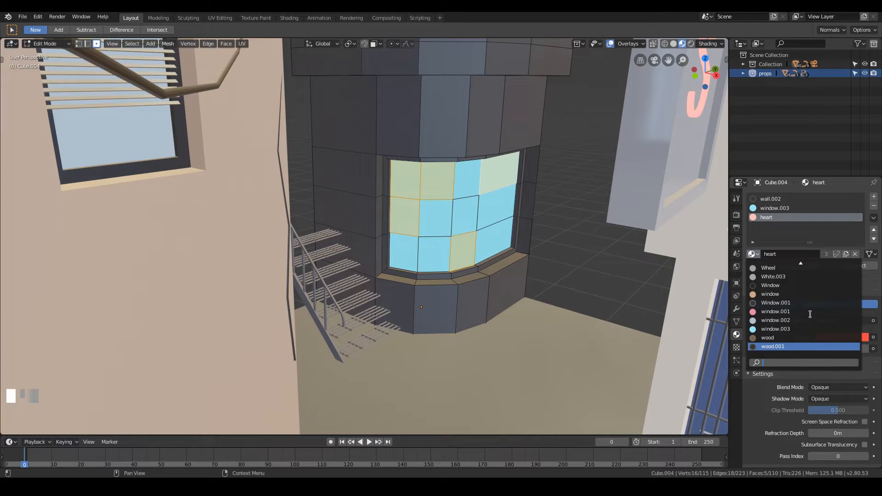
pyautogui.click(786, 312)
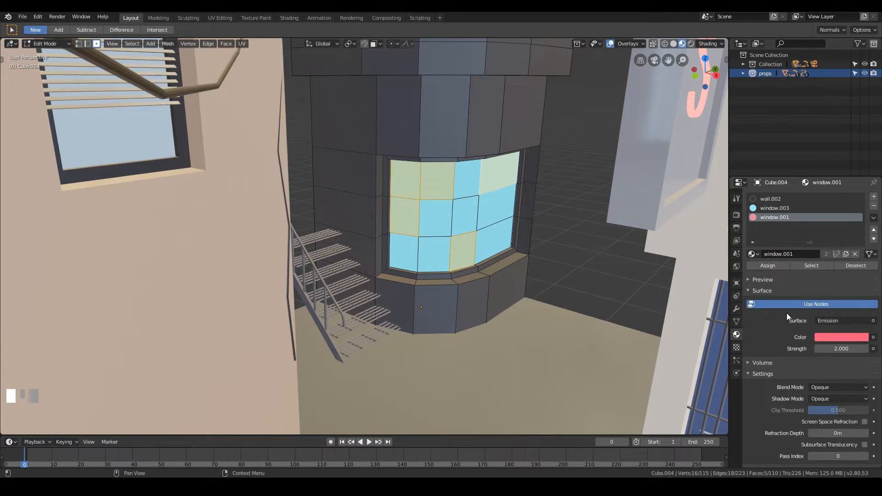
pyautogui.click(775, 265)
# - Finish editing the dark building's mesh and save the file
pyautogui.scroll(-10, 480, 239)
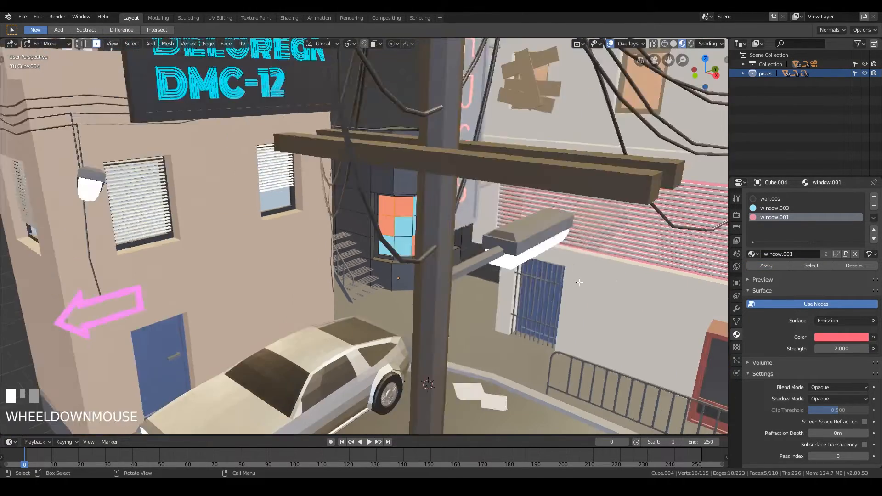
pyautogui.moveTo(480, 238); pyautogui.dragTo(450, 268, button='middle')
pyautogui.press('Tab')
pyautogui.moveTo(329, 227); pyautogui.dragTo(338, 164, button='middle')
pyautogui.moveTo(419, 206); pyautogui.dragTo(380, 152, button='middle')
pyautogui.moveTo(395, 250); pyautogui.dragTo(448, 226, button='middle')
pyautogui.scroll(3, 446, 248)
pyautogui.hotkey('ctrl', 's')
pyautogui.scroll(-3, 440, 227)
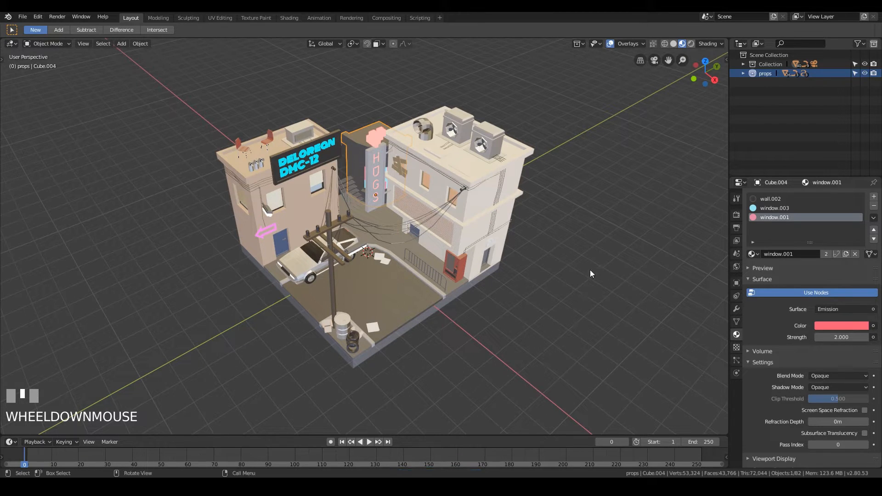
pyautogui.press('shift+ctrl+alt+KP_Divide')
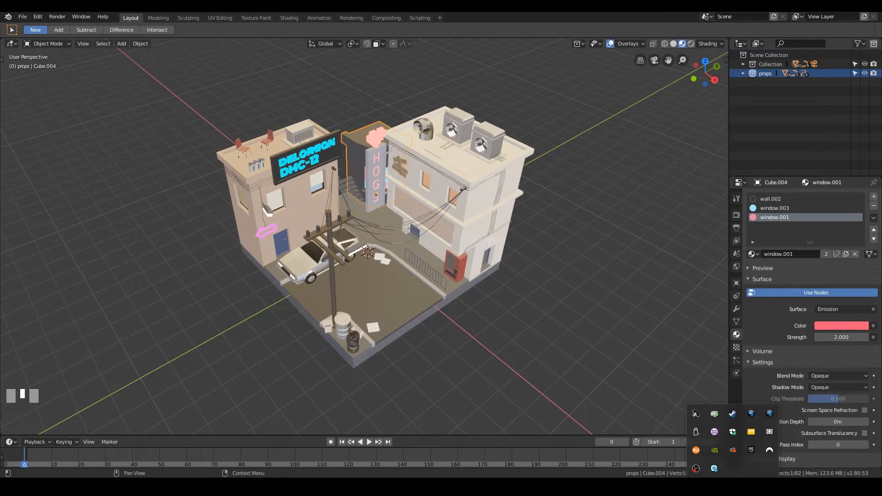
pyautogui.moveTo(472, 208); pyautogui.dragTo(490, 233, button='middle')
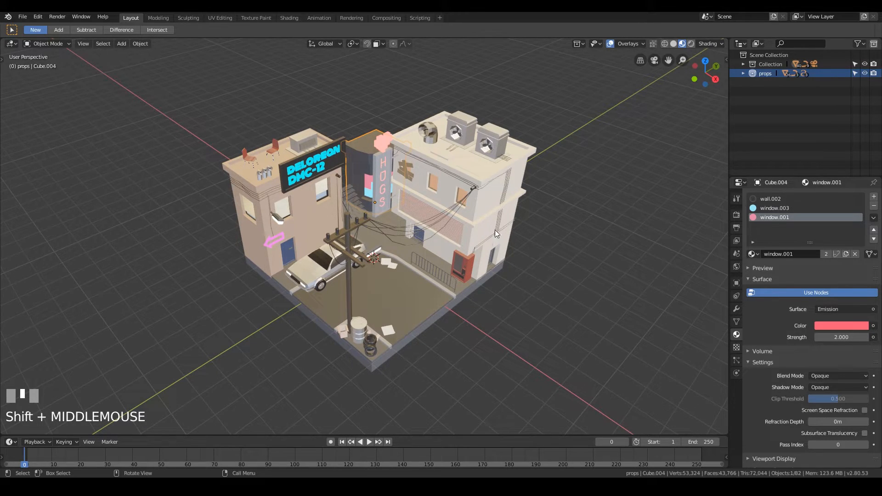
pyautogui.moveTo(450, 216); pyautogui.dragTo(501, 193, button='middle')
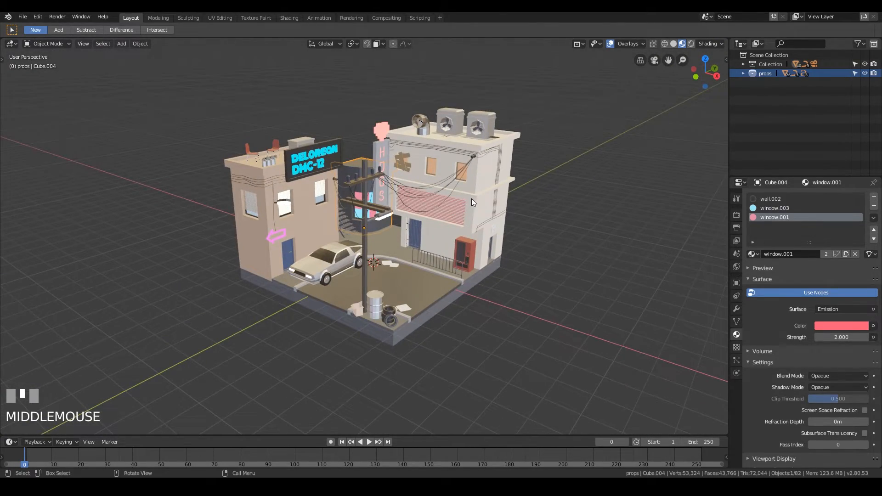
pyautogui.moveTo(471, 198); pyautogui.dragTo(489, 219, button='middle')
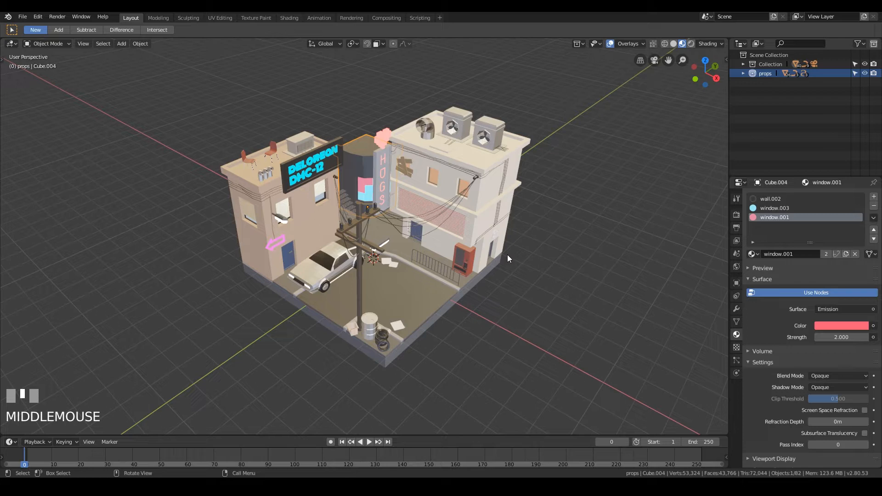
pyautogui.moveTo(535, 249); pyautogui.dragTo(566, 239, button='middle')
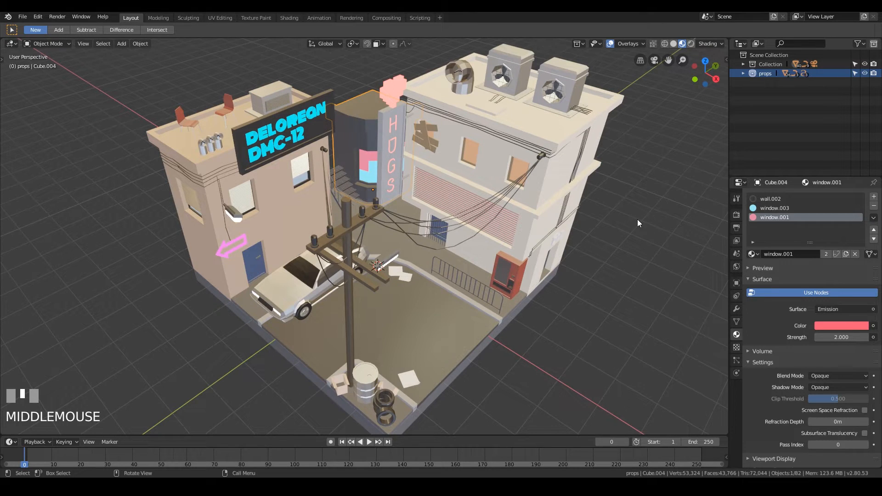
# - Look through the scene camera and set a render region enclosing the whole camera frame
pyautogui.press('KP_0')
pyautogui.scroll(-3, 538, 232)
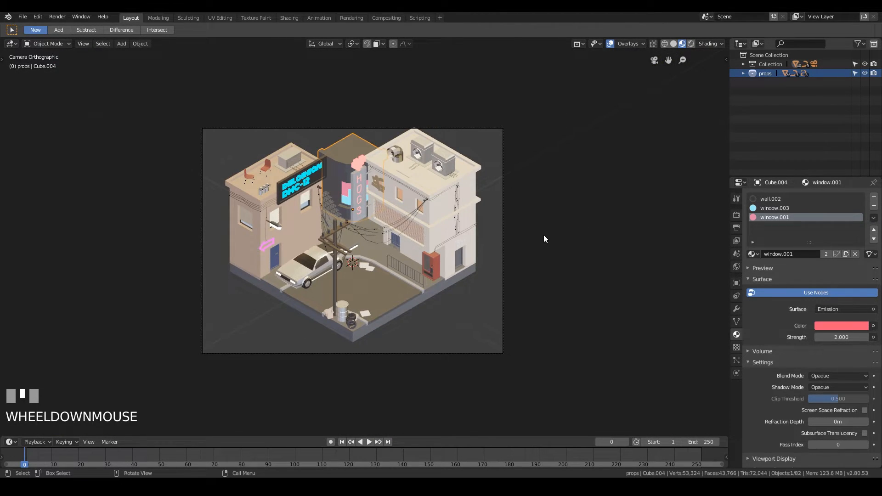
pyautogui.hotkey('ctrl', 'b')
pyautogui.moveTo(173, 107); pyautogui.dragTo(563, 377)
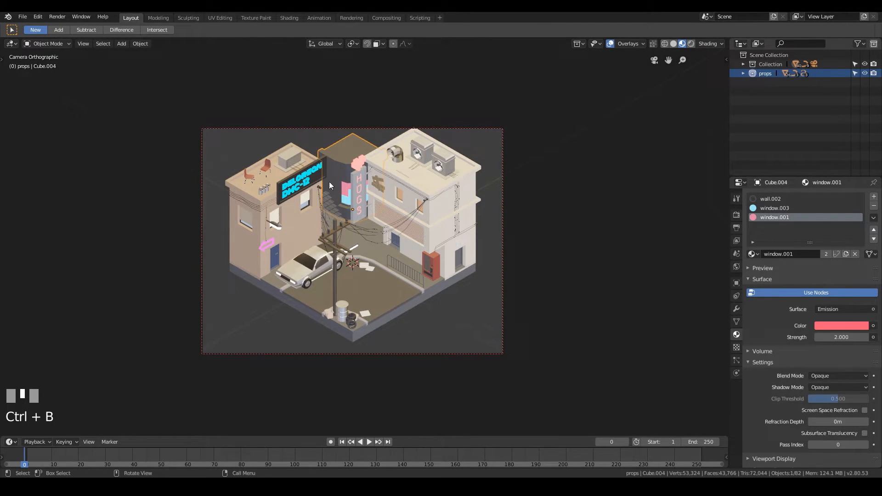
# - Select the isometric camera and set its orthographic scale to 15.5
pyautogui.click(502, 206)
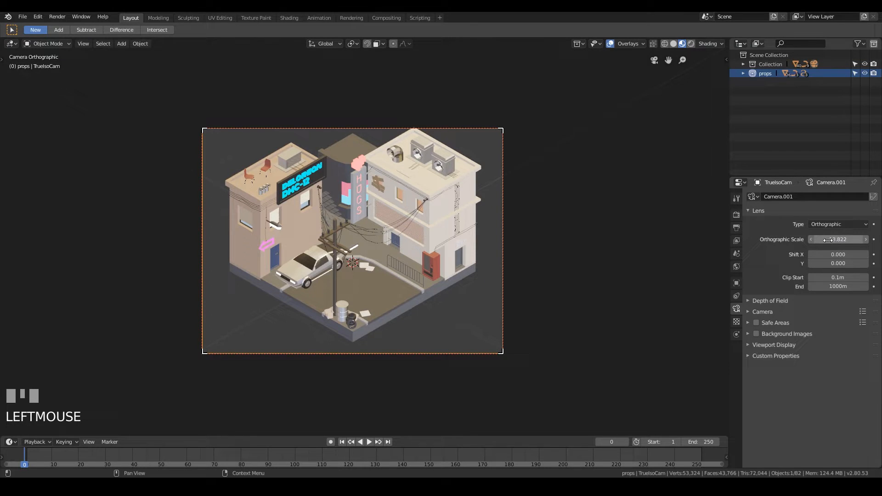
pyautogui.moveTo(831, 239); pyautogui.dragTo(863, 239)
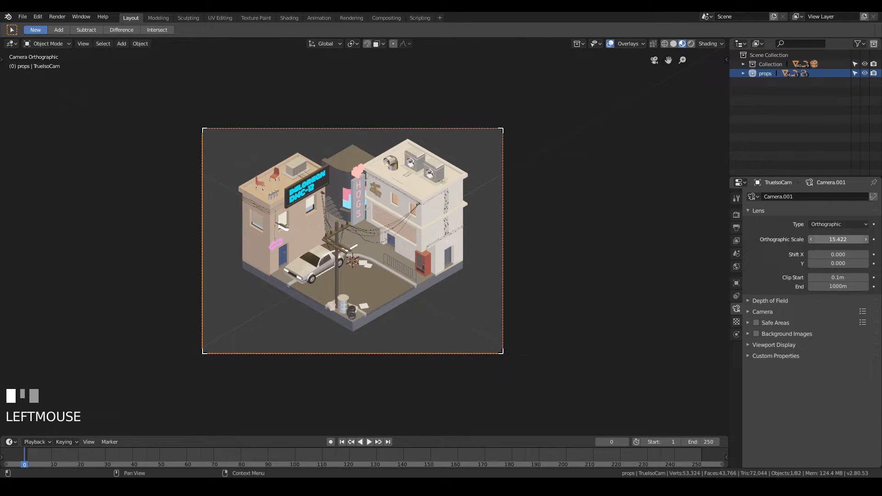
pyautogui.moveTo(864, 239); pyautogui.dragTo(867, 240)
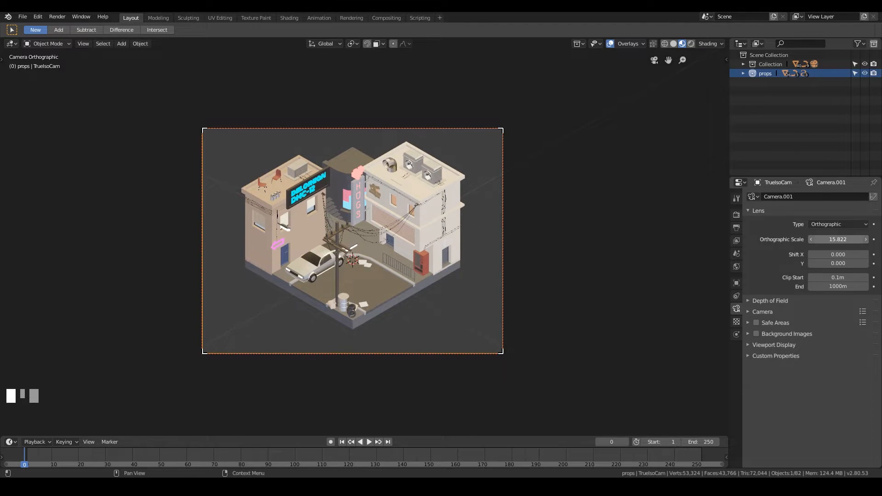
pyautogui.click(838, 239)
pyautogui.write('15.5')
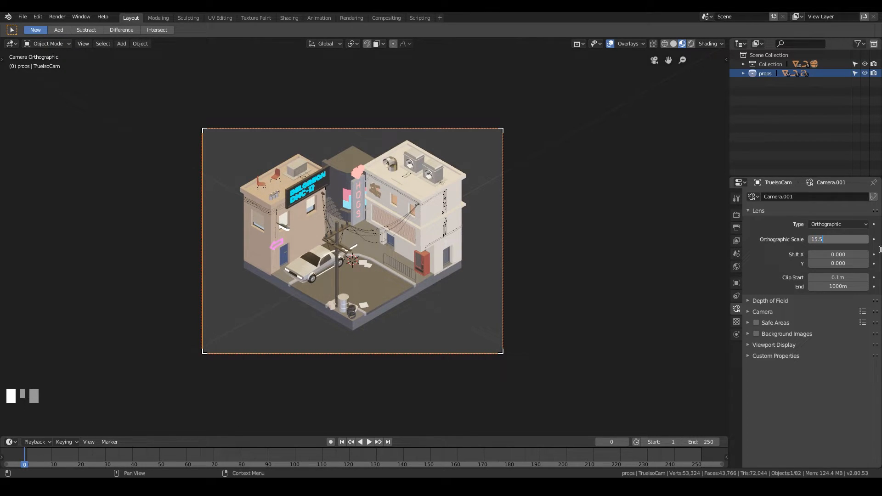
pyautogui.press('KP_Enter')
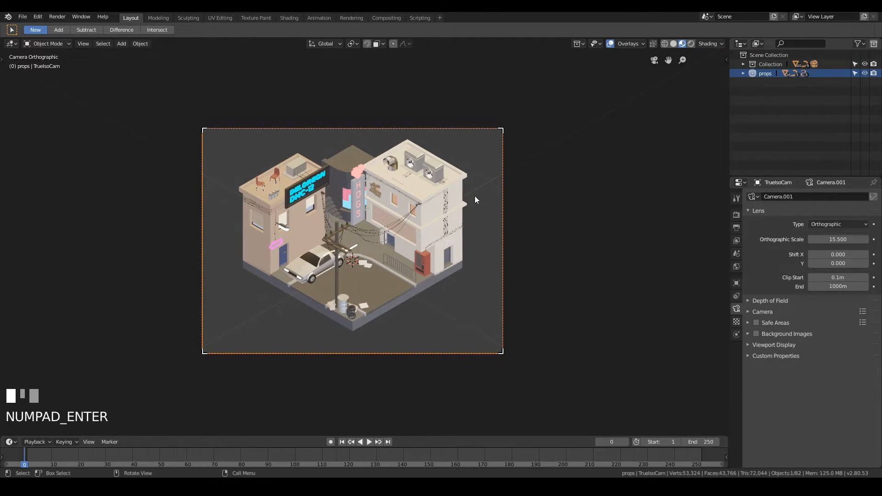
# - Move the isometric camera up 0.445 m along the global Z axis
pyautogui.press('g')
pyautogui.press('z')
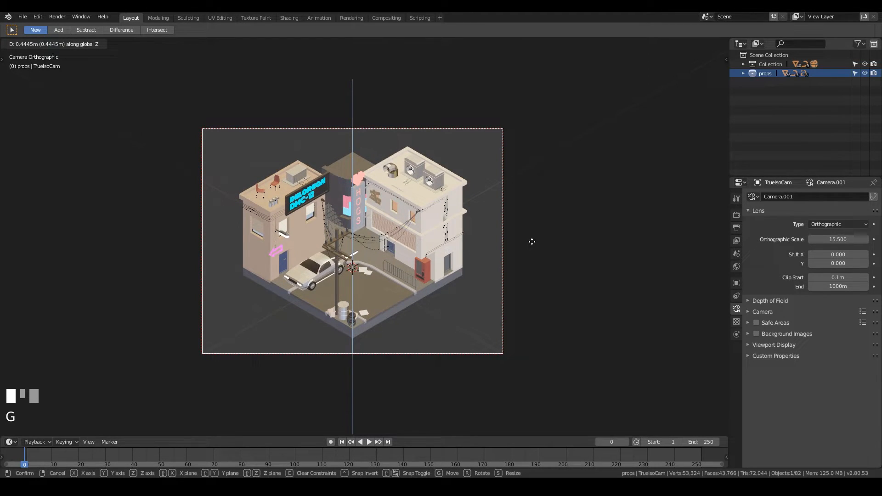
pyautogui.click(531, 242)
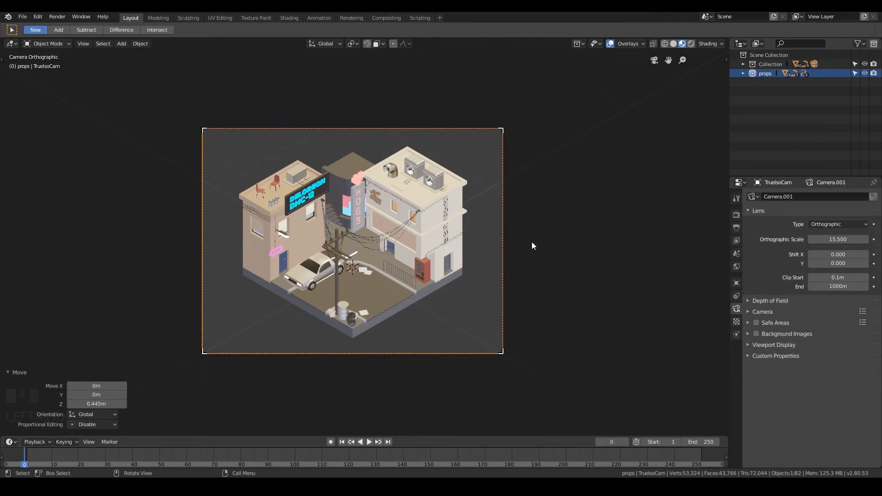
pyautogui.scroll(3, 622, 248)
pyautogui.scroll(-1, 610, 246)
# - Set the scene to render with Cycles on GPU Compute using 512 render samples
pyautogui.click(736, 214)
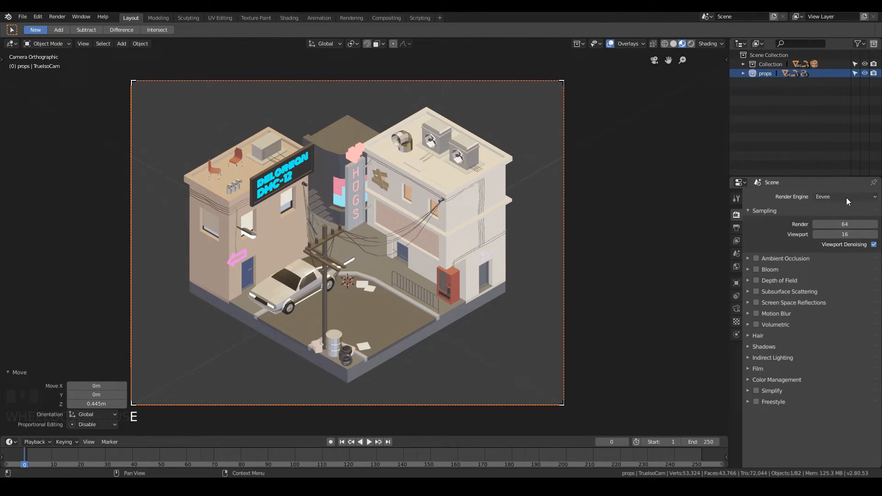
pyautogui.click(846, 197)
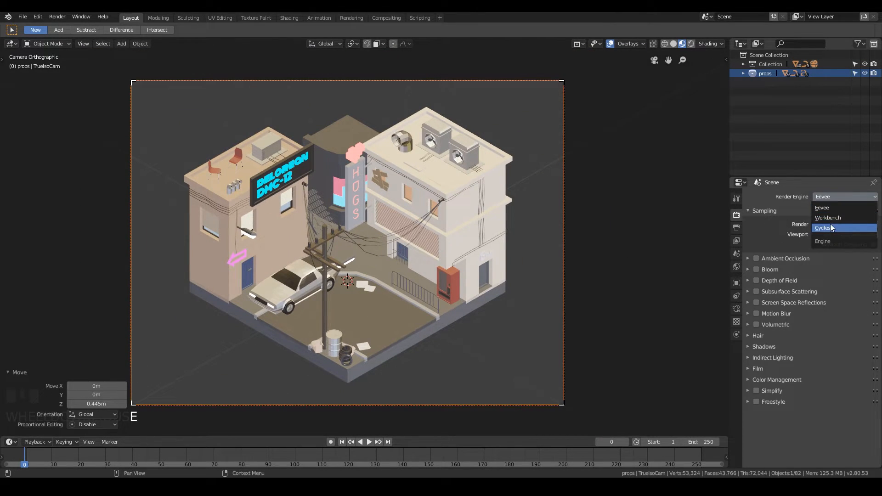
pyautogui.click(831, 224)
pyautogui.click(831, 221)
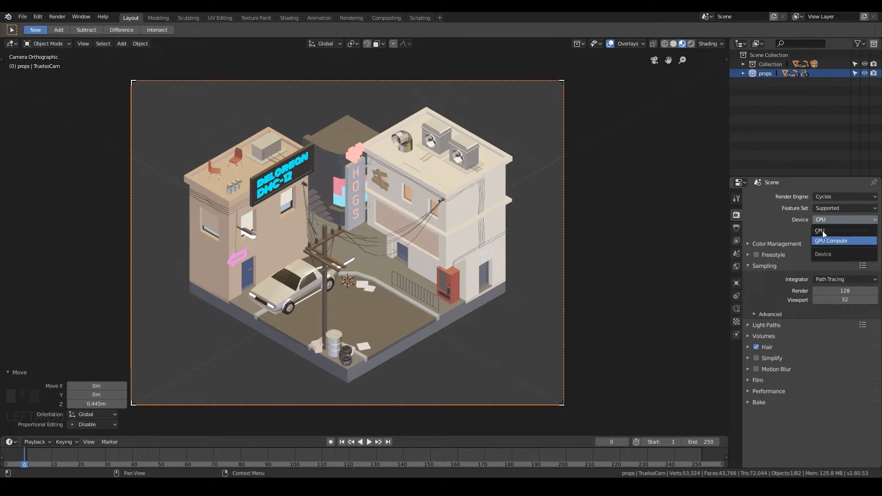
pyautogui.click(829, 235)
pyautogui.click(845, 280)
pyautogui.write('512')
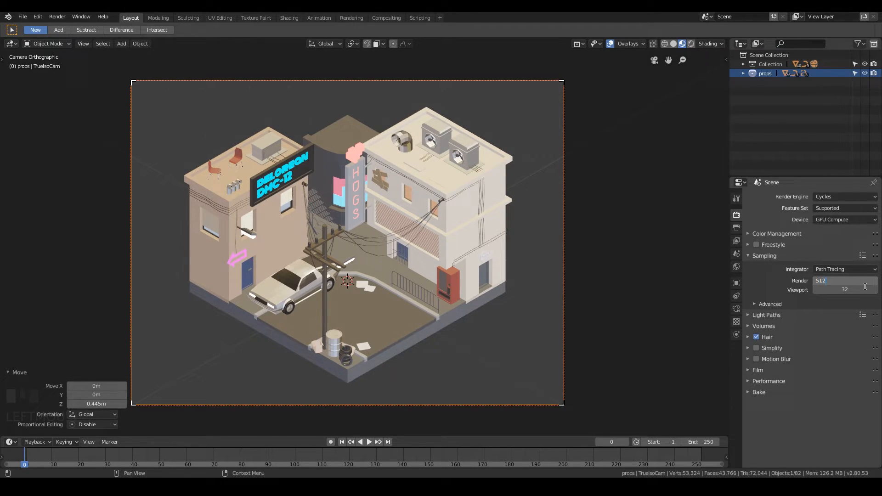
pyautogui.press('Return')
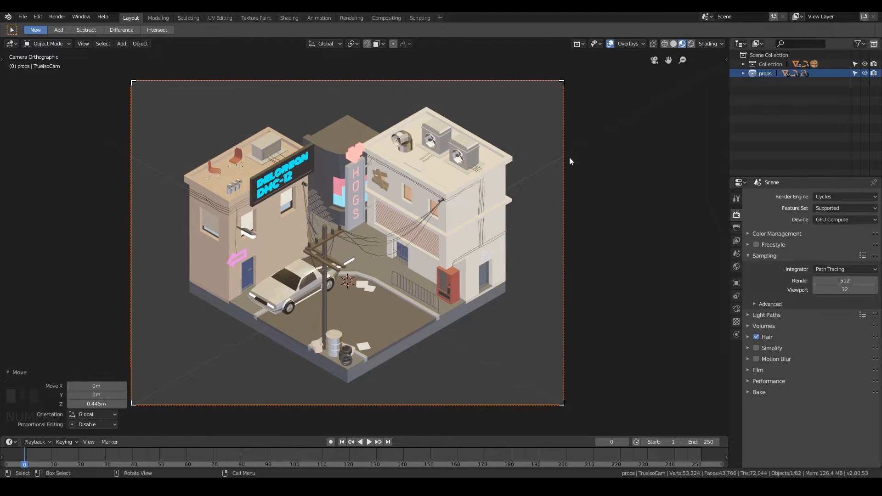
# - Preview the street scene's lighting in Rendered shading, and return to LookDev shading
pyautogui.press('z')
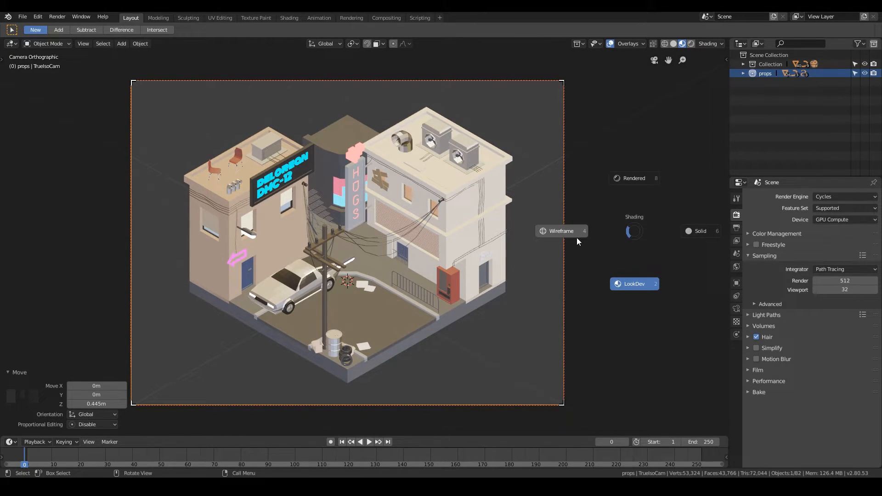
pyautogui.click(639, 184)
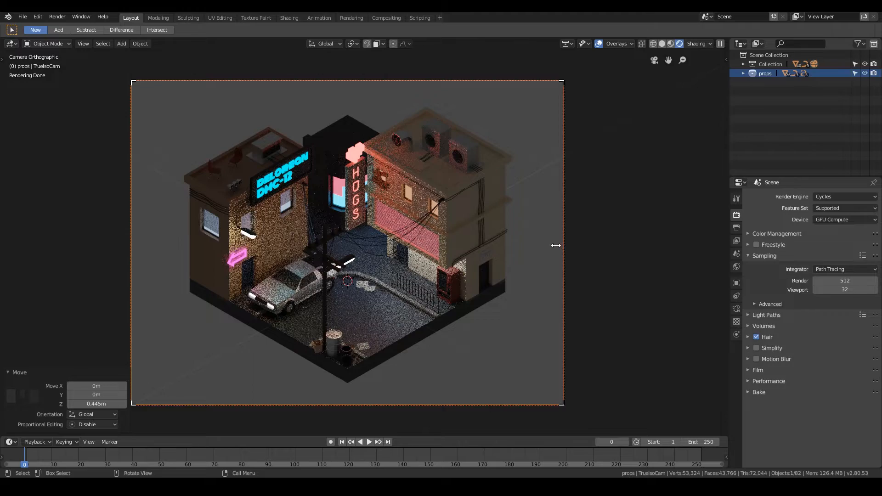
pyautogui.scroll(-2, 478, 249)
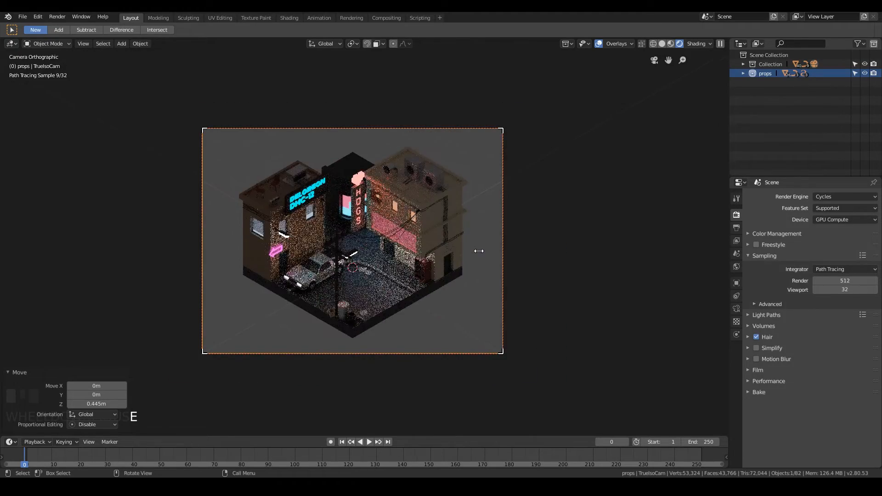
pyautogui.scroll(3, 478, 250)
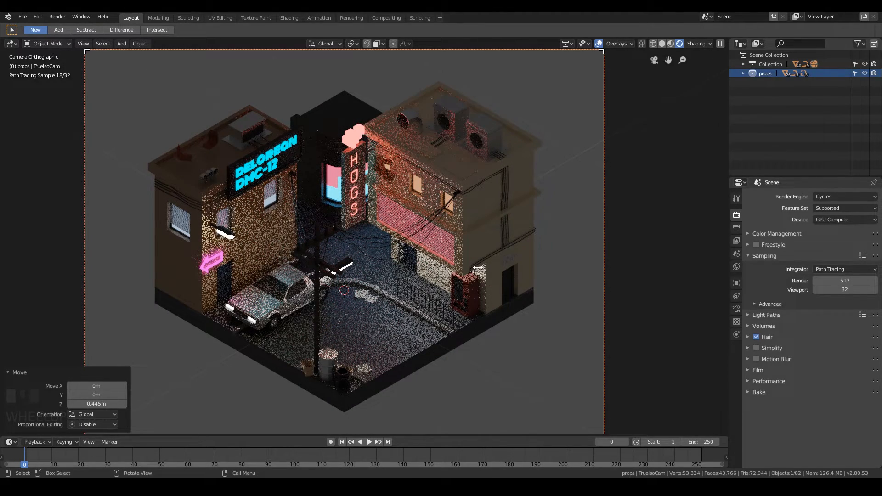
pyautogui.scroll(-1, 447, 263)
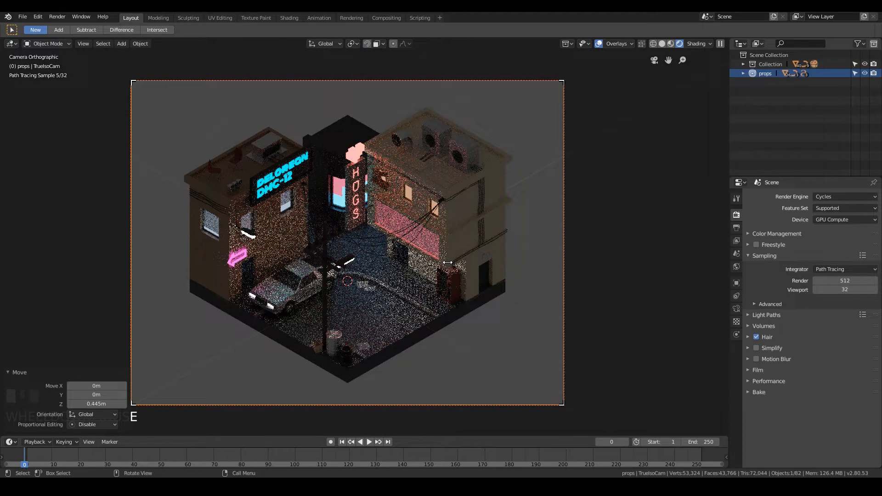
pyautogui.click(669, 44)
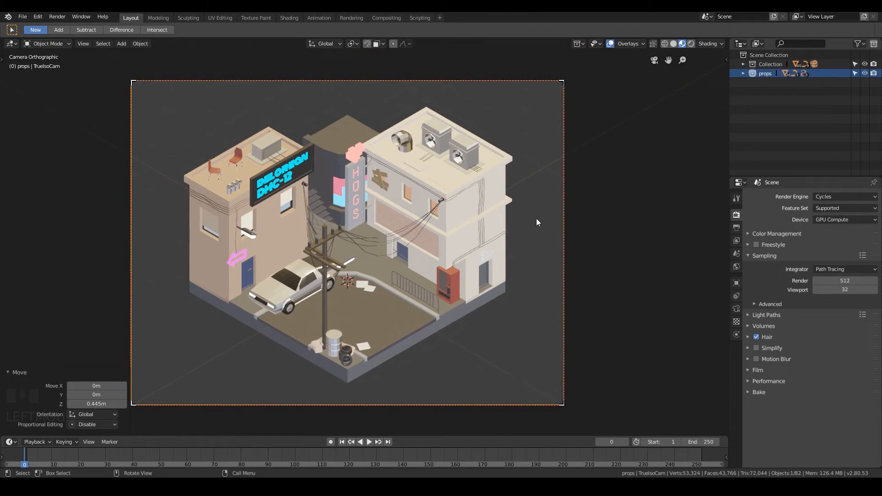
# - Add a plane, scale its mesh about 13.3 times so it extends beyond the camera frame, and save the file
pyautogui.hotkey('shift', 'a')
pyautogui.moveTo(541, 179)
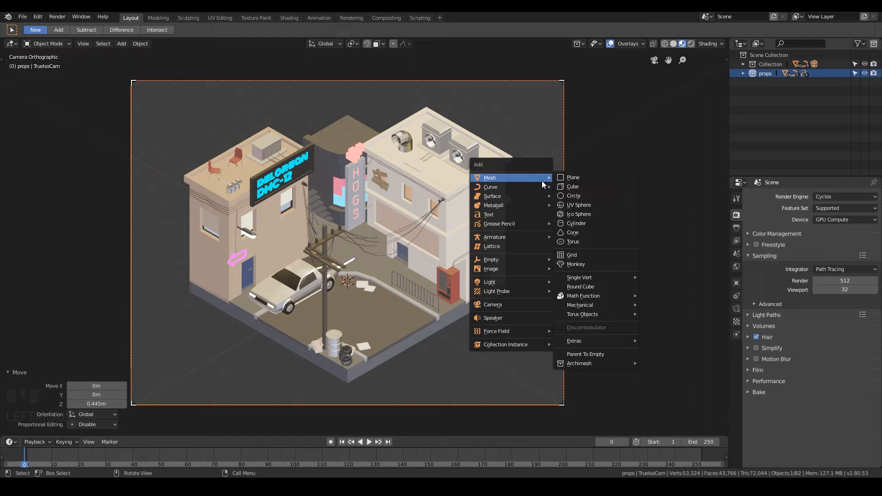
pyautogui.click(583, 180)
pyautogui.press('Tab')
pyautogui.press('s')
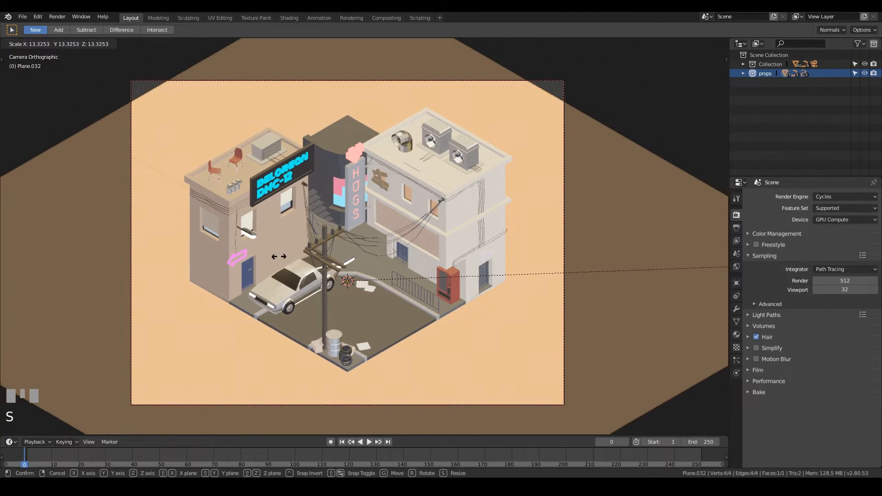
pyautogui.click(335, 268)
pyautogui.press('Tab')
pyautogui.hotkey('ctrl', 's')
# - Check how the new ground plane looks in Rendered shading, and return to LookDev
pyautogui.press('z')
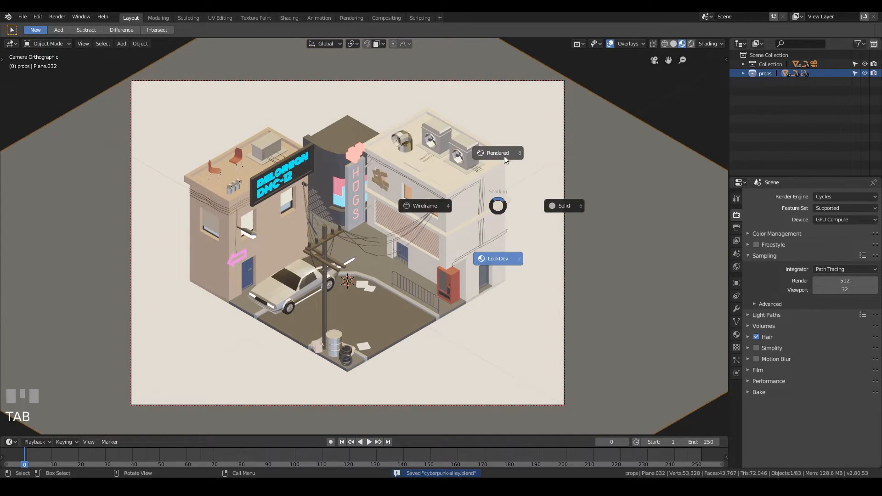
pyautogui.click(504, 156)
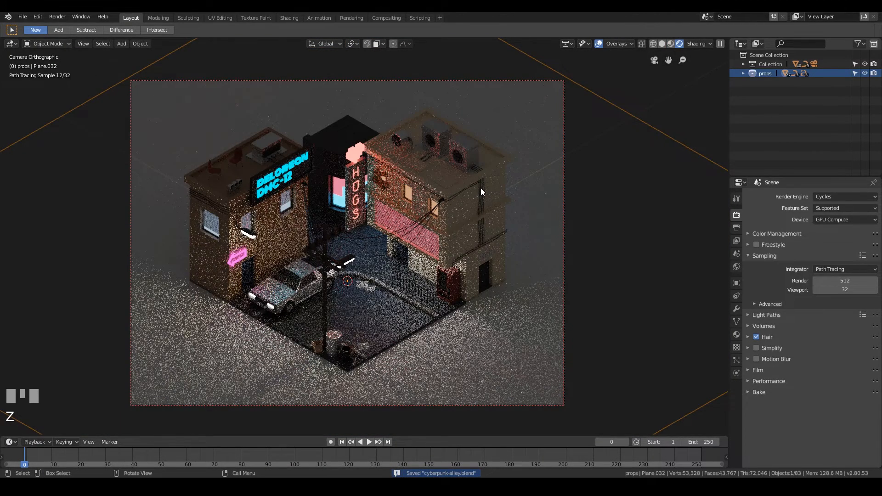
pyautogui.press('z')
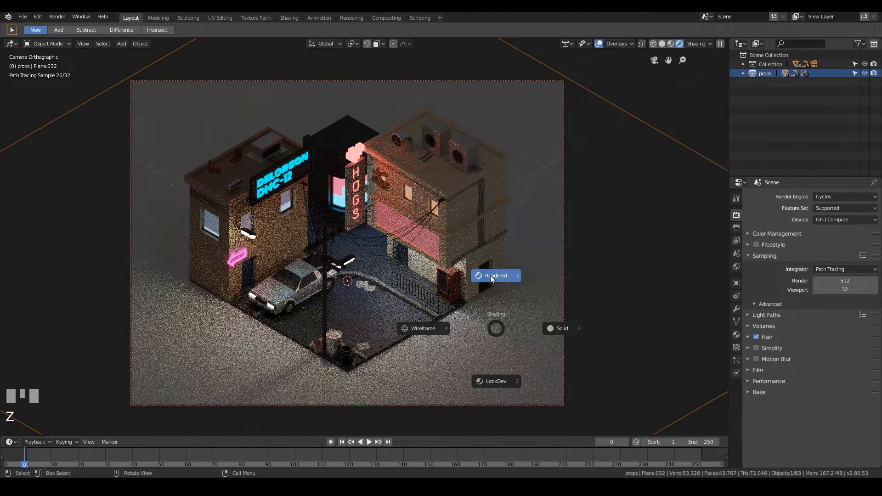
pyautogui.click(496, 380)
# - Lower the ground plane 0.454 m along global Z, save the file, and view the scene in Rendered shading
pyautogui.press('g')
pyautogui.press('z')
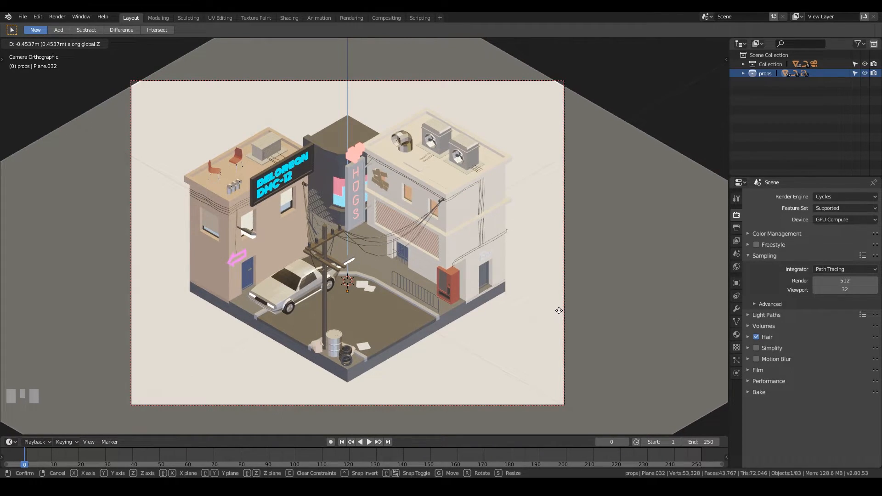
pyautogui.click(579, 284)
pyautogui.hotkey('ctrl', 's')
pyautogui.press('z')
pyautogui.click(473, 159)
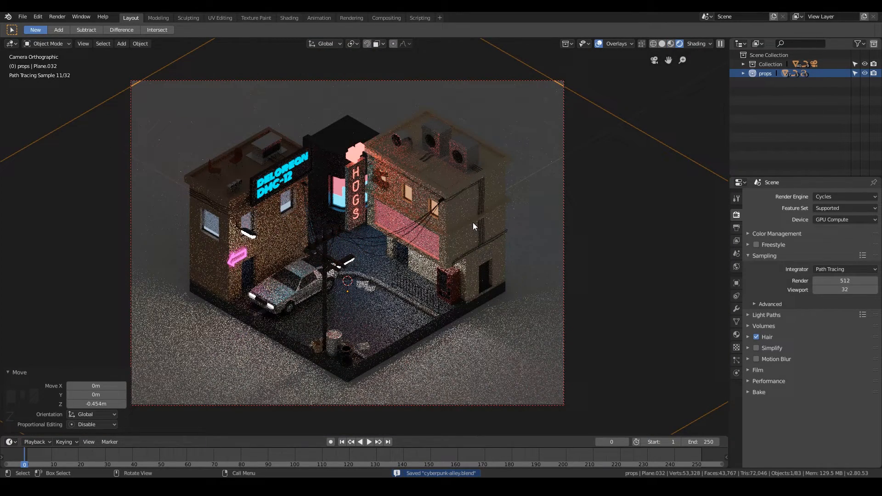
# - Try rotating the car 180° about the global Z axis while in Rendered shading
pyautogui.click(302, 271)
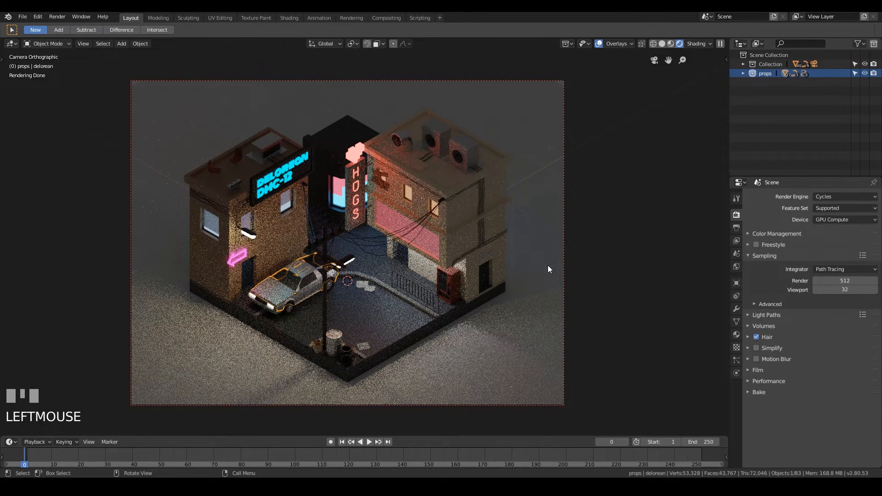
pyautogui.write('rz90')
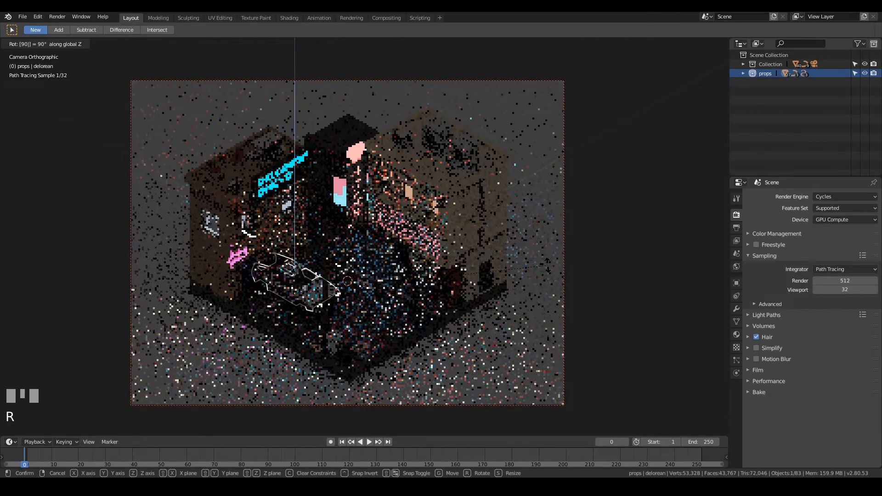
pyautogui.press('BackSpace')
pyautogui.press('BackSpace')
pyautogui.write('180')
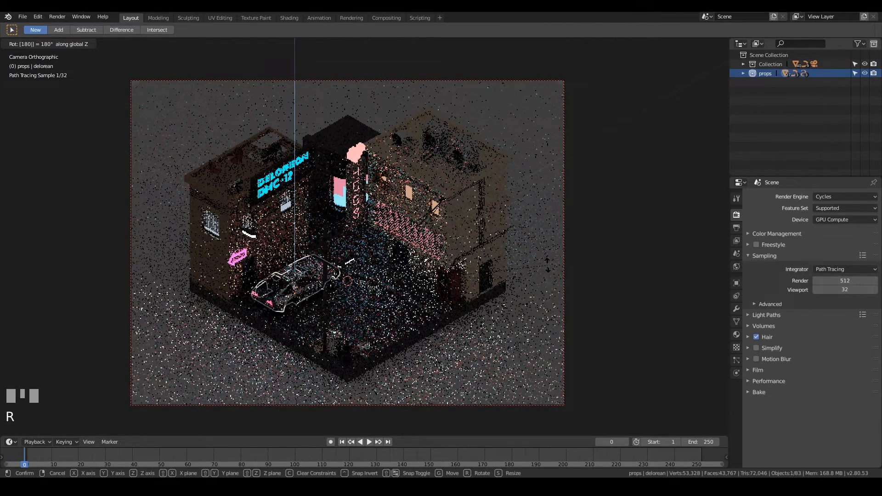
pyautogui.press('Return')
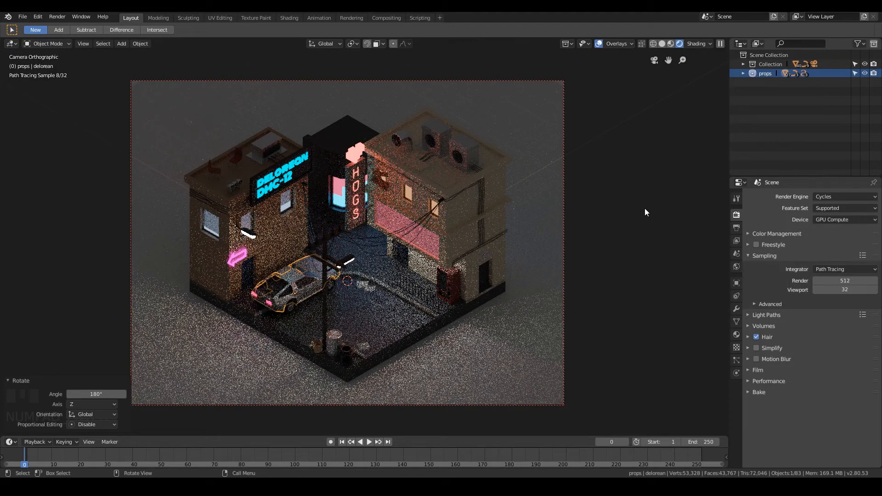
pyautogui.click(657, 218)
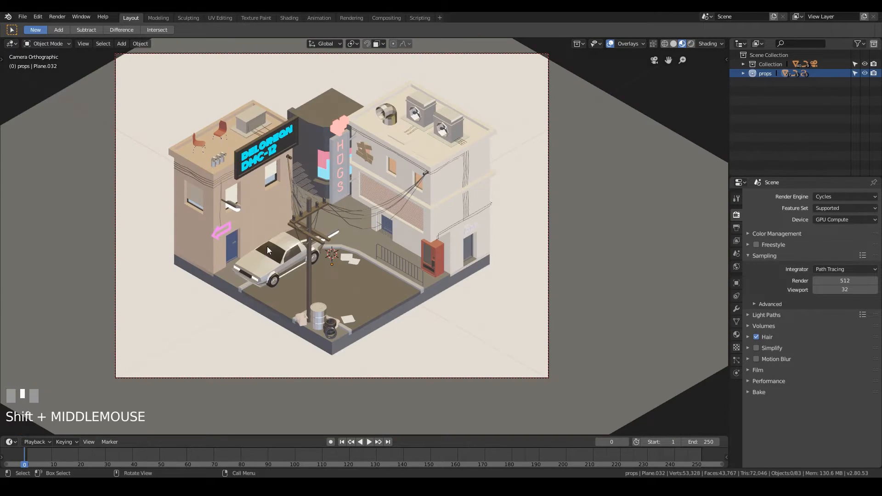
# - Rotate the DeLorean 180° around global Z so its rear faces the front of the scene
pyautogui.click(282, 244)
pyautogui.click(254, 269)
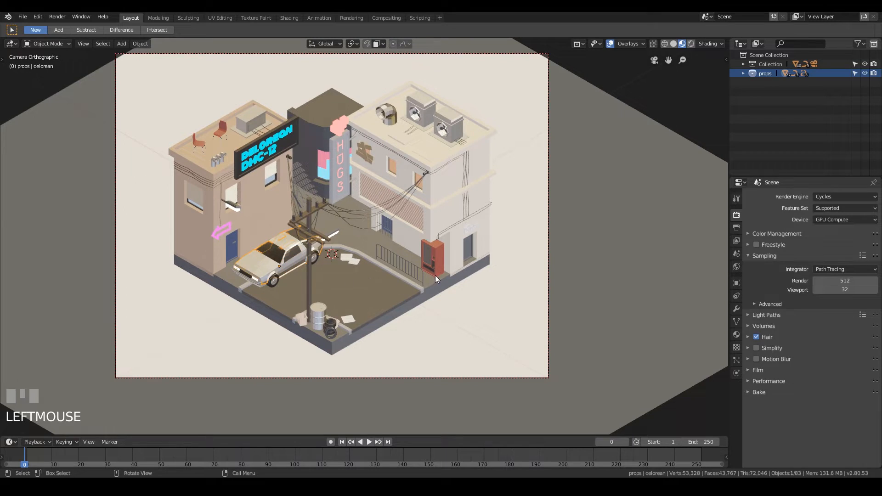
pyautogui.write('r')
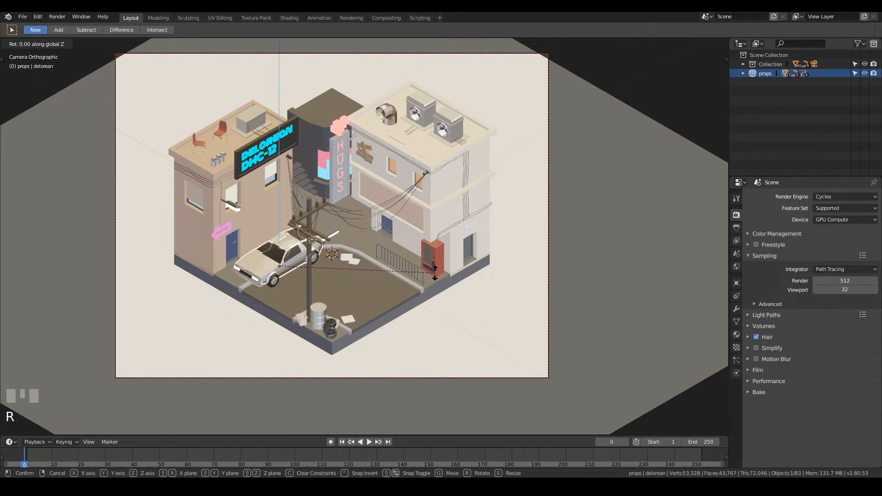
pyautogui.write('180')
pyautogui.press('Return')
# - Give the car taillights' Light Red emission a pinkish-red colour and a strength of 10, and save the file
pyautogui.keyDown('shift'); pyautogui.moveTo(336, 288); pyautogui.dragTo(440, 253, button='middle'); pyautogui.keyUp('shift')
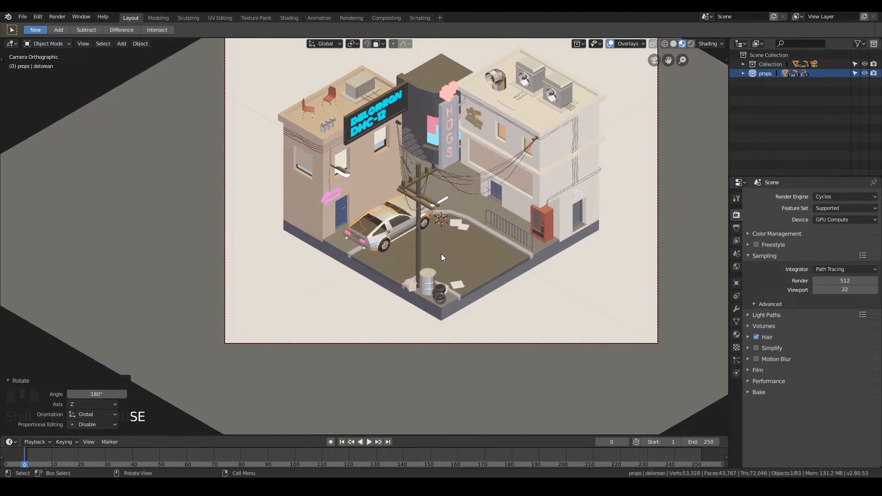
pyautogui.scroll(6, 324, 244)
pyautogui.click(357, 250)
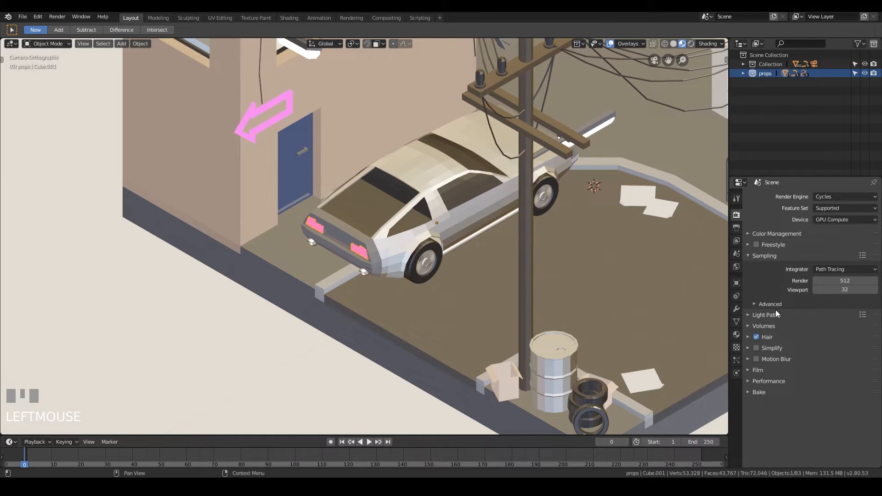
pyautogui.click(736, 334)
pyautogui.click(834, 292)
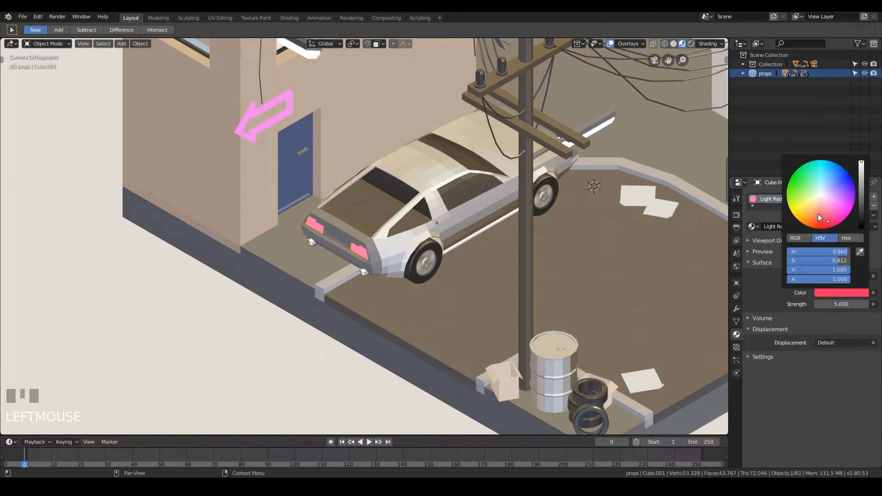
pyautogui.click(827, 221)
pyautogui.click(847, 304)
pyautogui.write('10')
pyautogui.press('KP_Enter')
pyautogui.scroll(-4, 398, 177)
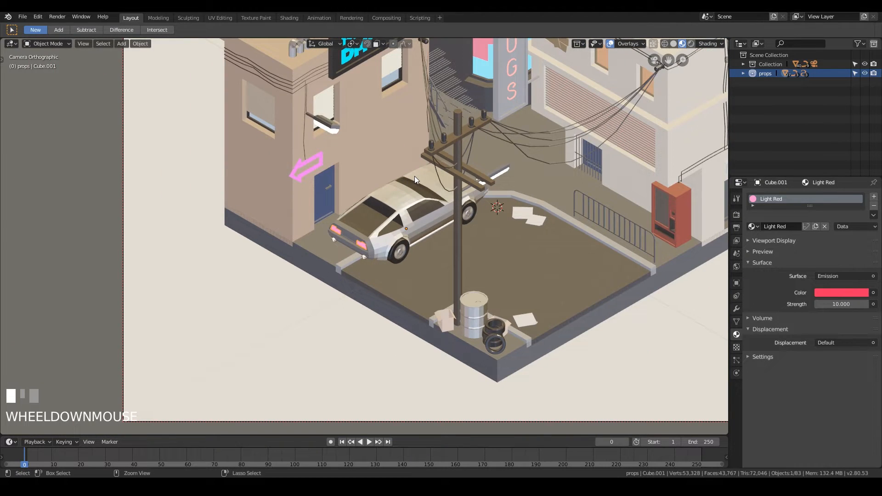
pyautogui.hotkey('ctrl', 's')
# - Shift the arrow sign's pink light emission to hue 0.921 and saturation 0.728, with a strength of 10
pyautogui.click(321, 153)
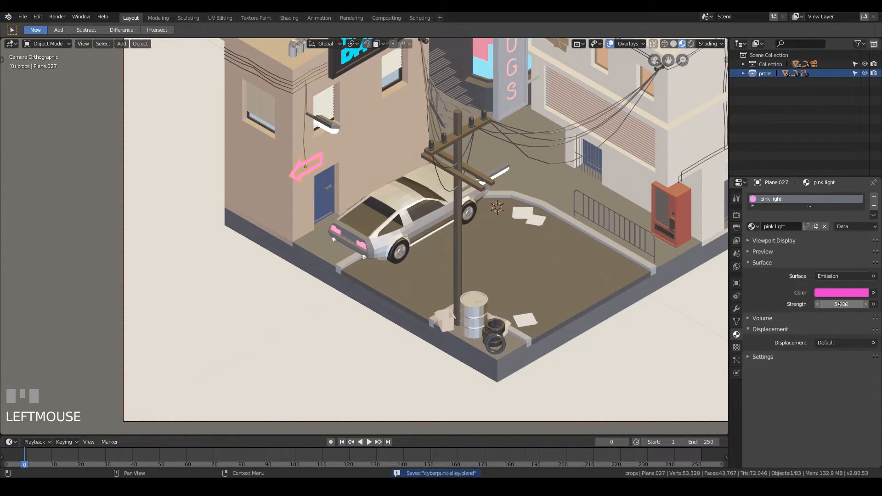
pyautogui.click(850, 292)
pyautogui.moveTo(840, 211); pyautogui.dragTo(832, 217)
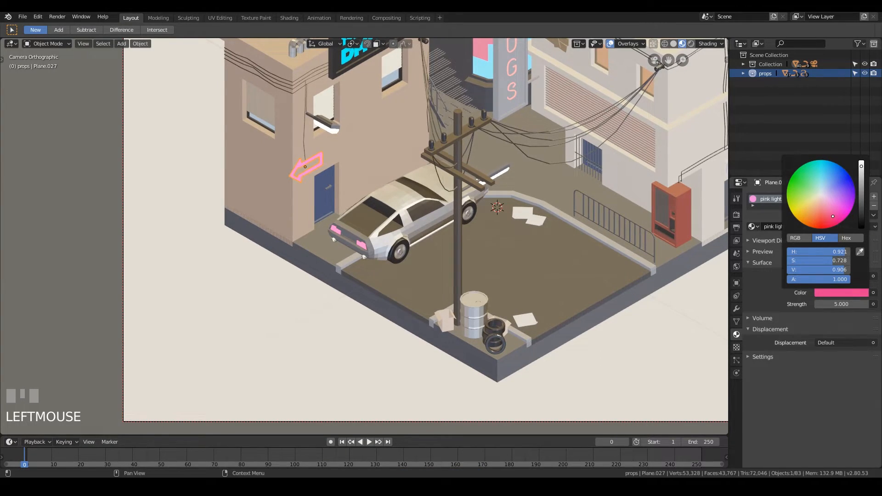
pyautogui.click(840, 304)
pyautogui.write('10')
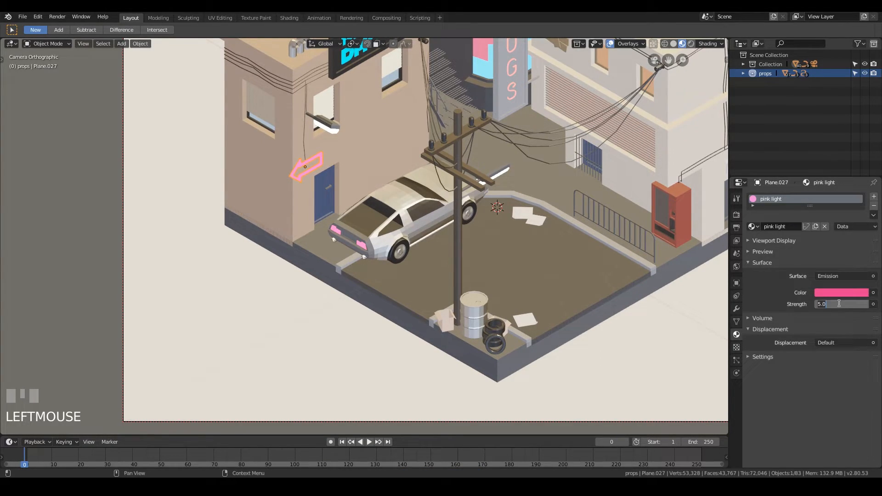
pyautogui.press('KP_Enter')
# - Select the HOGS sign's lettering and preview the scene in Rendered shading
pyautogui.keyDown('shift'); pyautogui.moveTo(456, 166); pyautogui.dragTo(366, 296, button='middle'); pyautogui.keyUp('shift')
pyautogui.click(401, 154)
pyautogui.click(401, 153)
pyautogui.press('z')
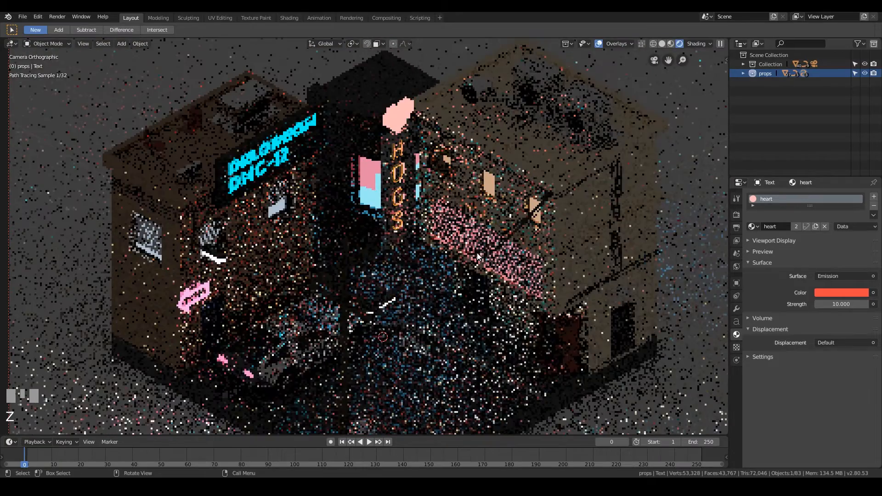
# - Set the emission strength of the HOGS-side brick building's window material to 5, and select its window.001 material
pyautogui.moveTo(476, 252)
pyautogui.keyDown('shift'); pyautogui.mouseDown(button='middle')
pyautogui.moveTo(477, 315)
pyautogui.moveTo(489, 260)
pyautogui.mouseUp(button='middle'); pyautogui.keyUp('shift')
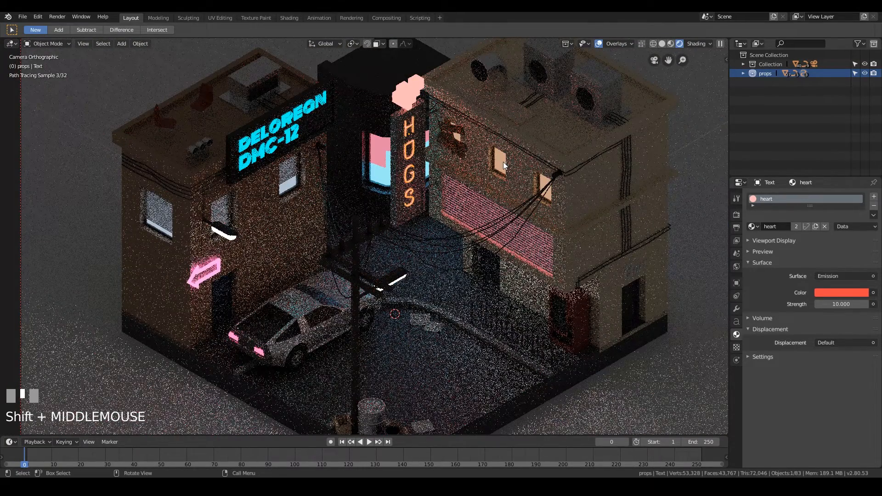
pyautogui.click(503, 161)
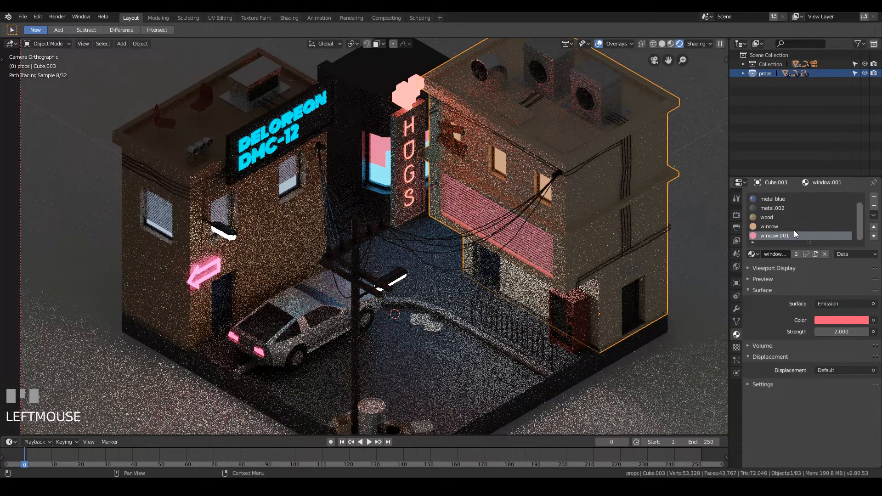
pyautogui.click(794, 228)
pyautogui.click(836, 332)
pyautogui.write('5')
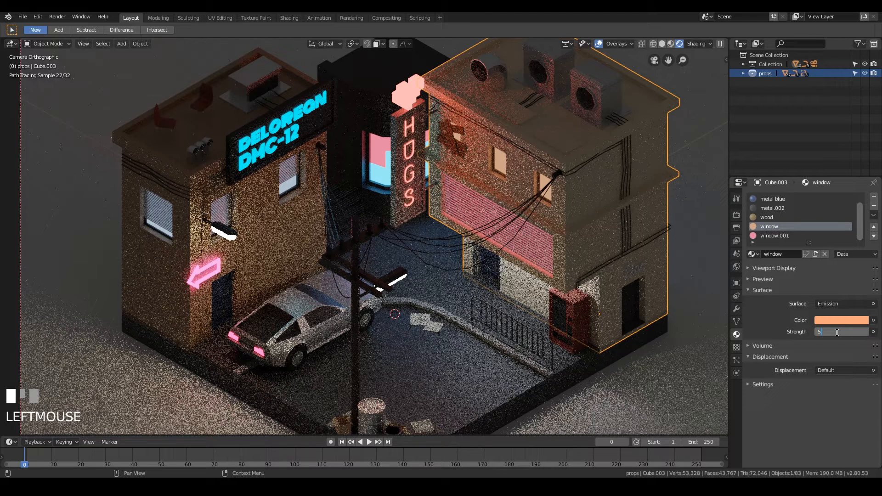
pyautogui.press('Return')
pyautogui.click(794, 235)
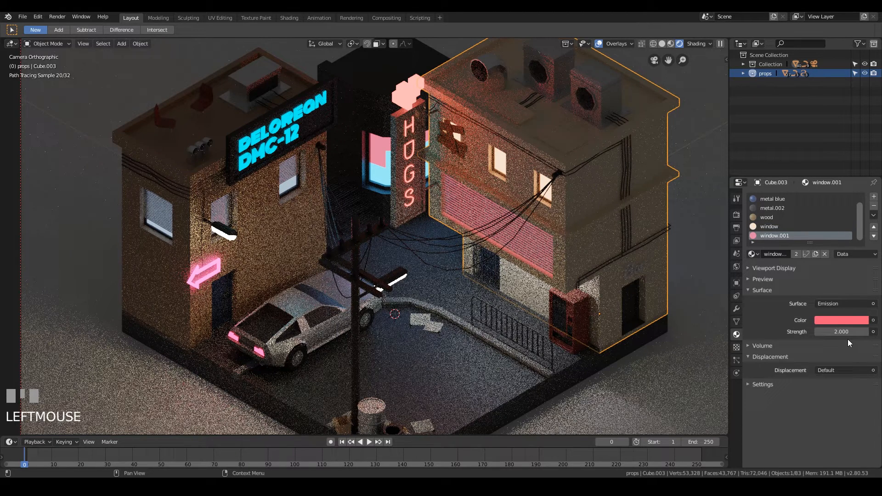
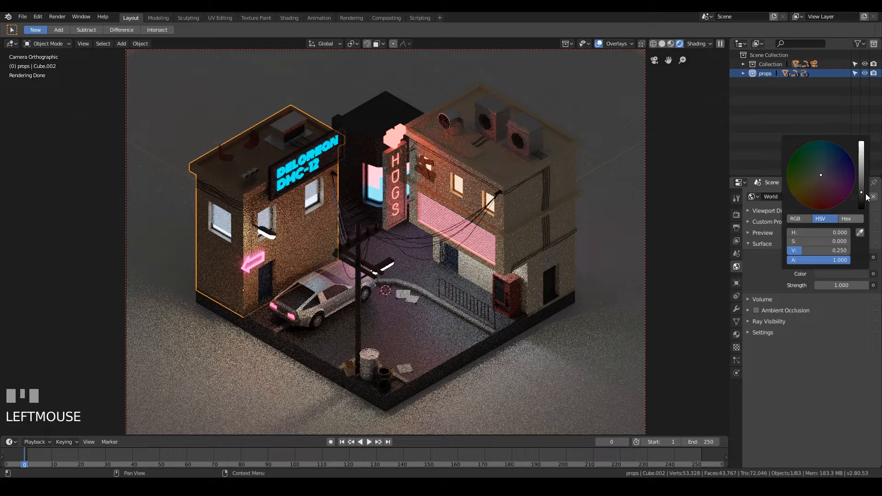
# - Darken the world background colour to a value of 0.100
pyautogui.moveTo(865, 193); pyautogui.dragTo(861, 202)
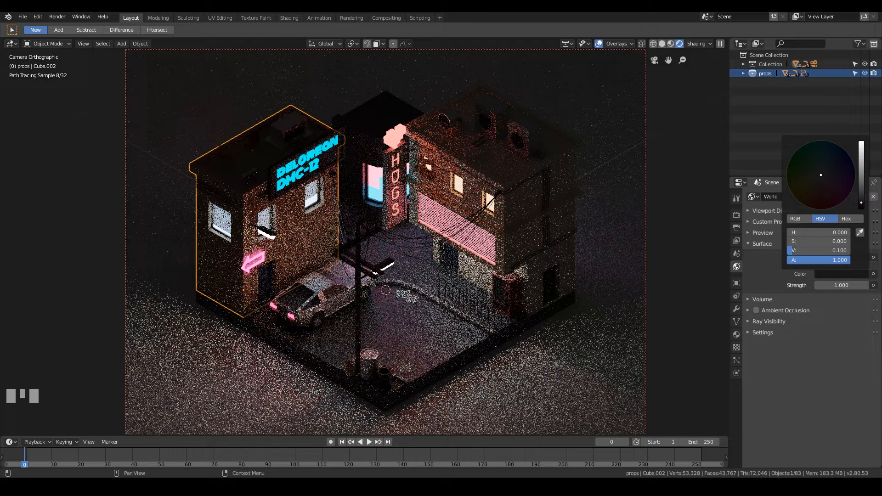
# - Set the world background colour to a dark blue-violet with hue 0.733, saturation 0.791 and value 0.113
pyautogui.click(848, 172)
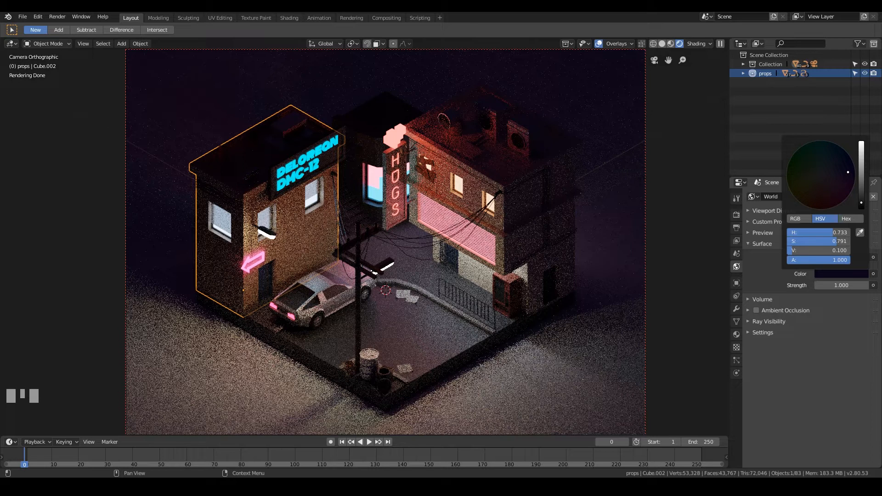
pyautogui.moveTo(861, 202); pyautogui.dragTo(861, 202)
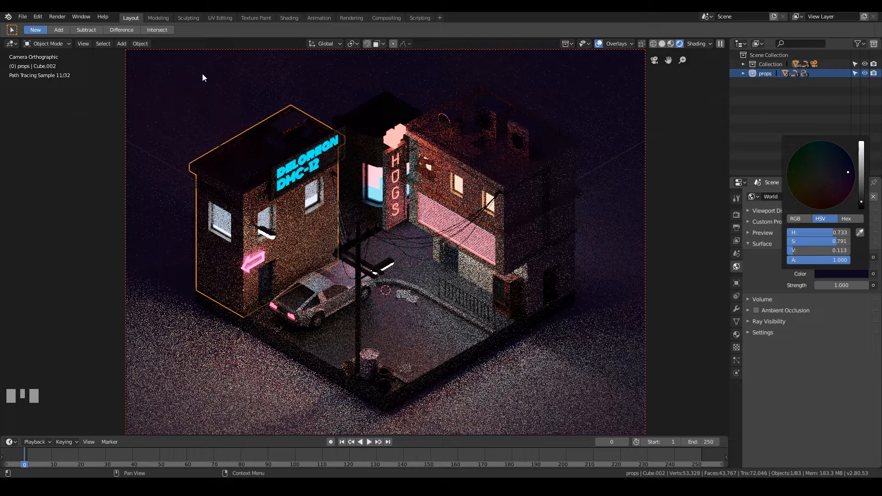
# - Add an area light at the scene's centre and raise it about 9.9 m along the global Z axis
pyautogui.hotkey('shift', 'a')
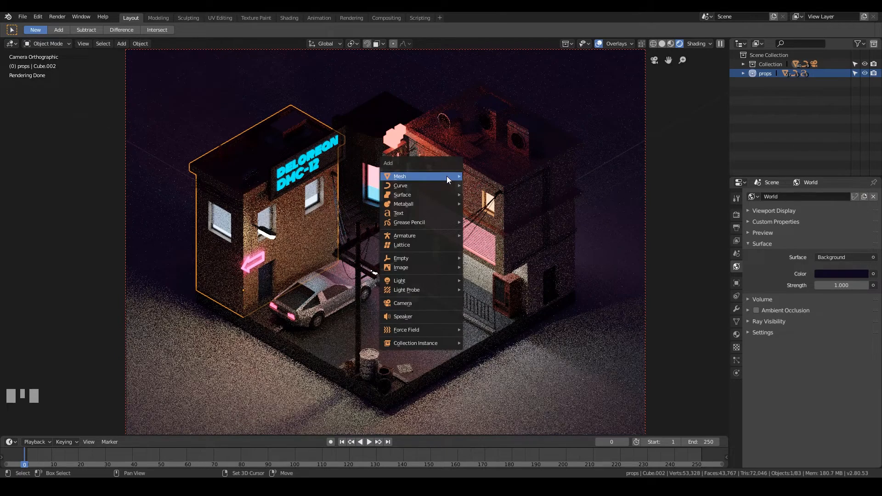
pyautogui.moveTo(445, 278)
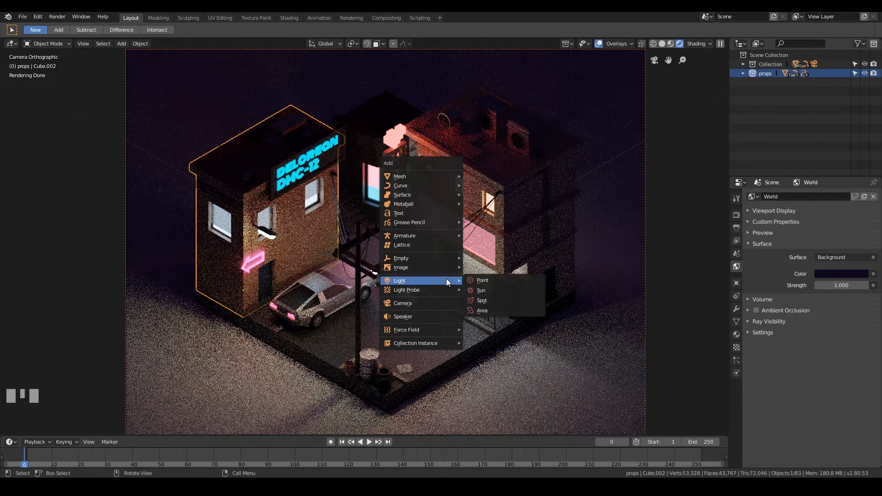
pyautogui.click(506, 309)
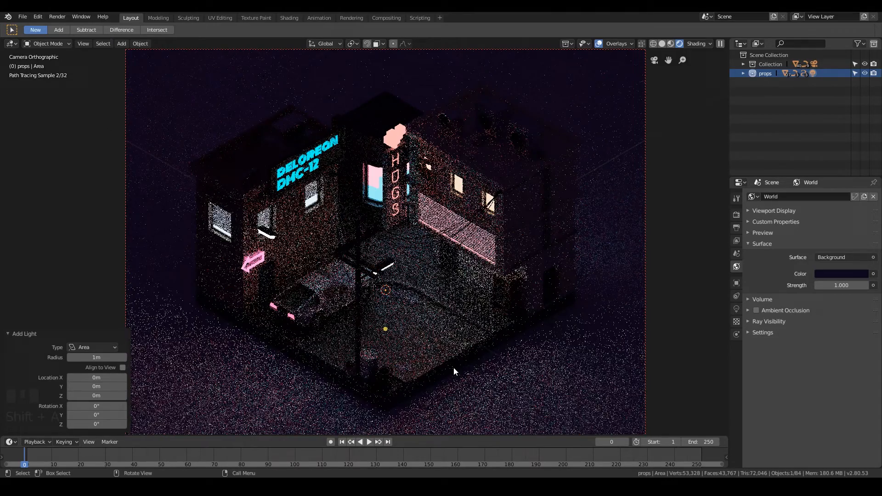
pyautogui.press('g')
pyautogui.press('z')
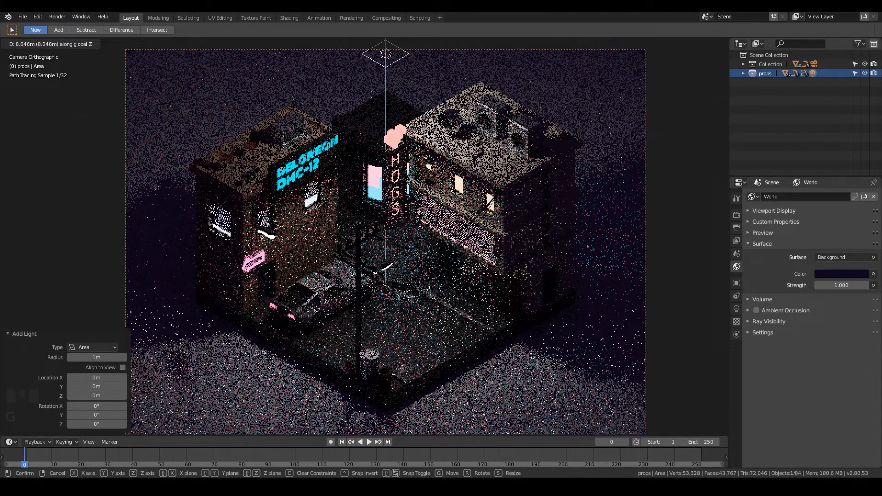
pyautogui.click(463, 112)
pyautogui.scroll(-3, 468, 114)
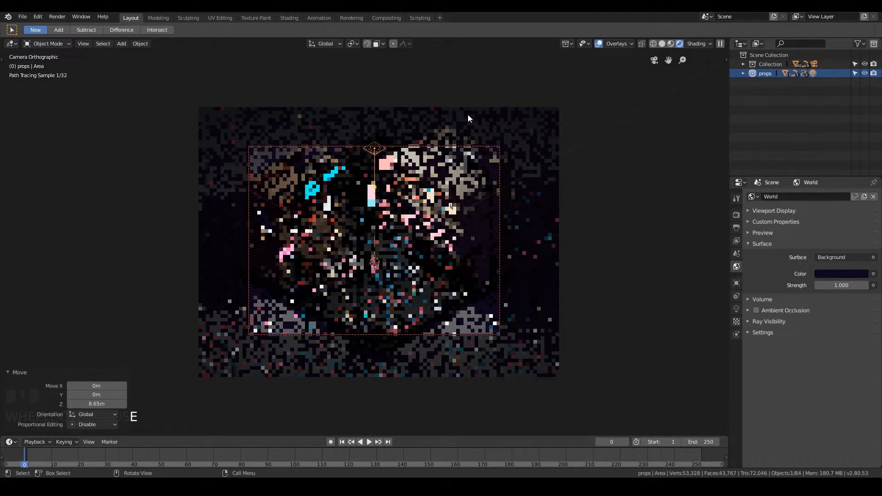
pyautogui.scroll(-1, 467, 114)
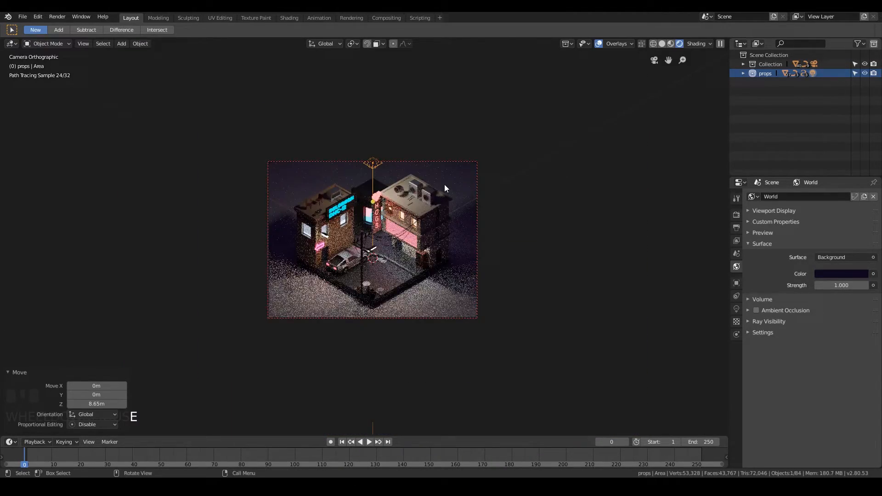
pyautogui.press('g')
pyautogui.press('z')
pyautogui.click(512, 171)
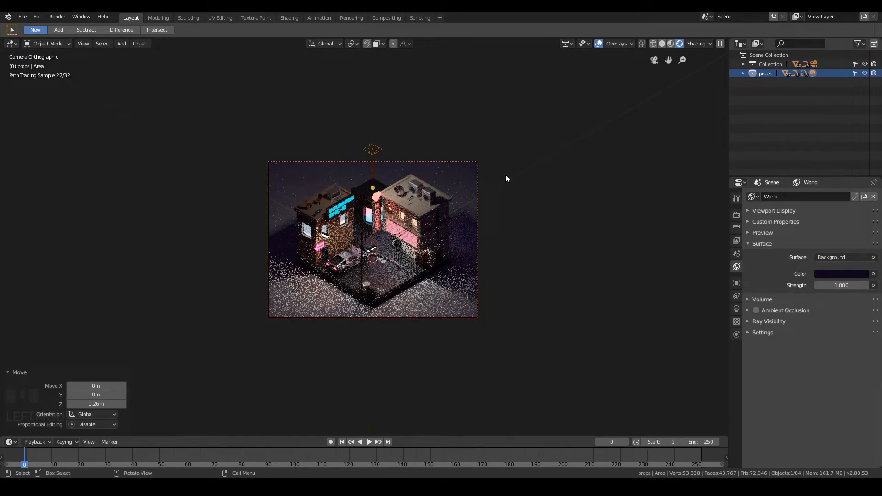
pyautogui.press('r')
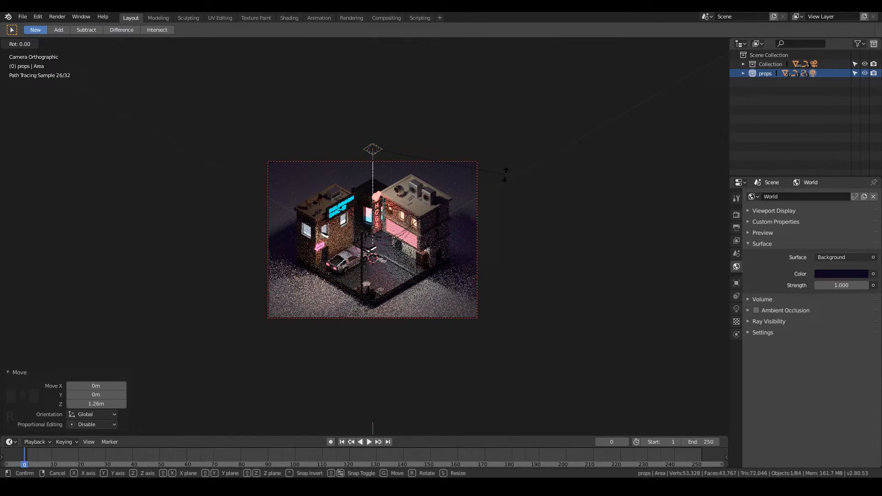
pyautogui.write('x45')
pyautogui.press('Escape')
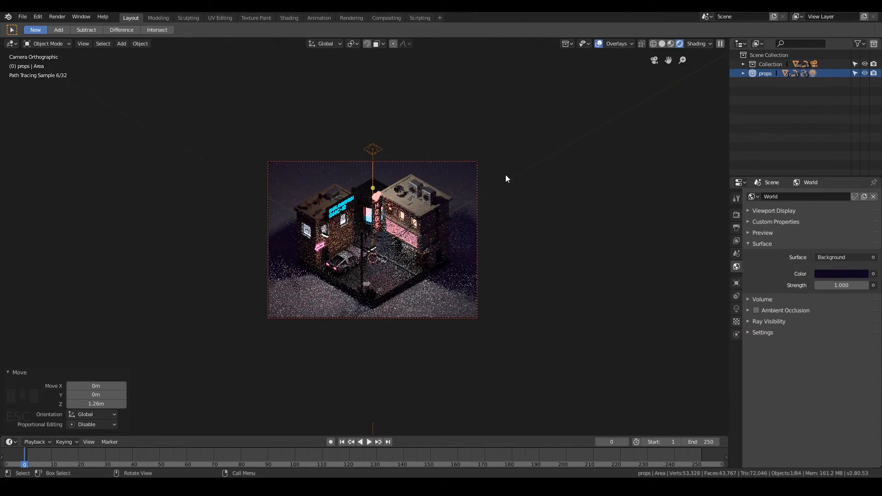
# - Rotate the area light around the 3D cursor as pivot point, 45° about global X and -45° about global Z
pyautogui.click(354, 44)
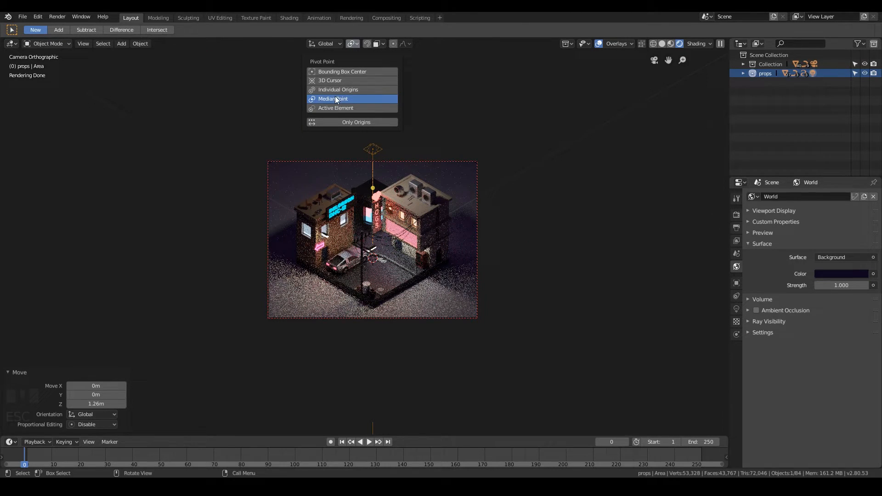
pyautogui.click(338, 80)
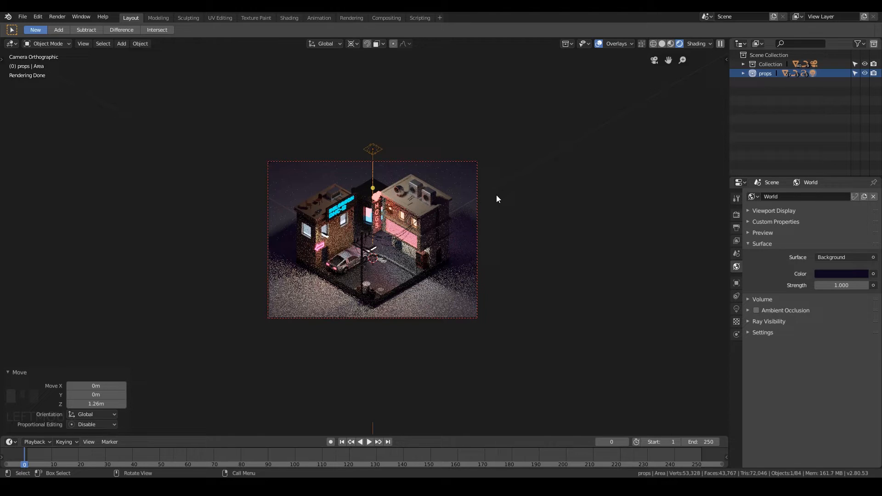
pyautogui.write('rx45')
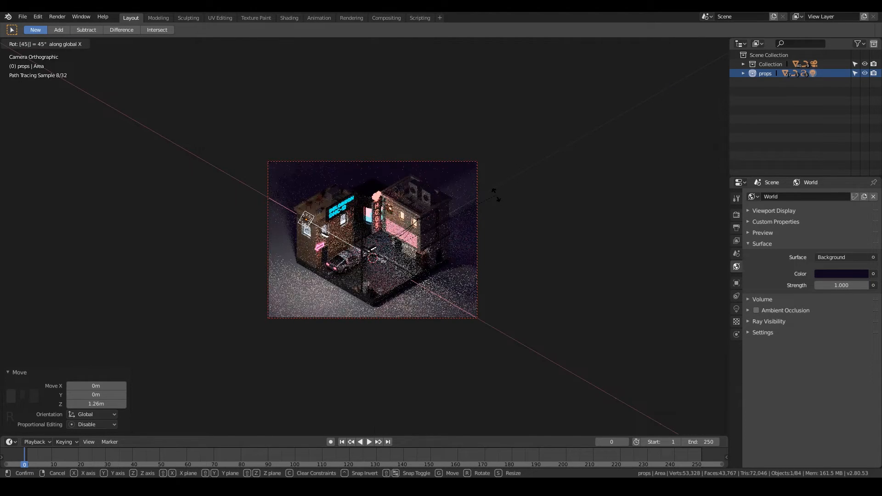
pyautogui.press('Return')
pyautogui.write('r')
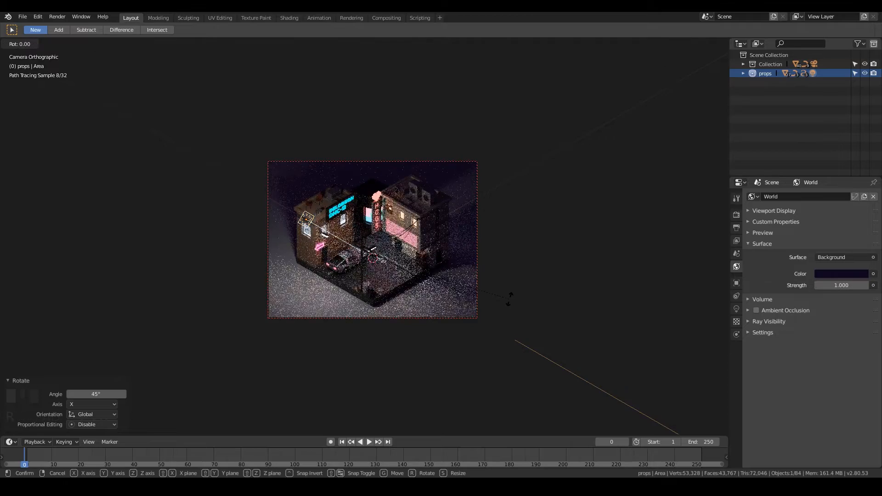
pyautogui.write('z-45')
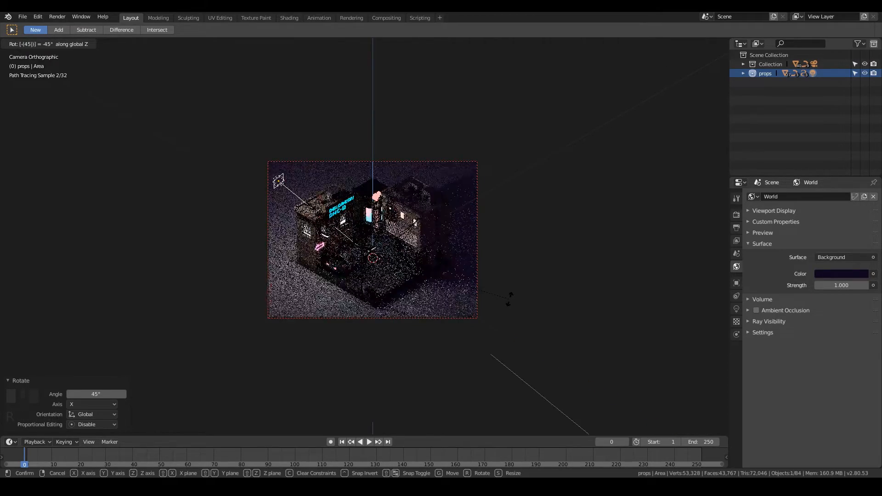
pyautogui.press('Return')
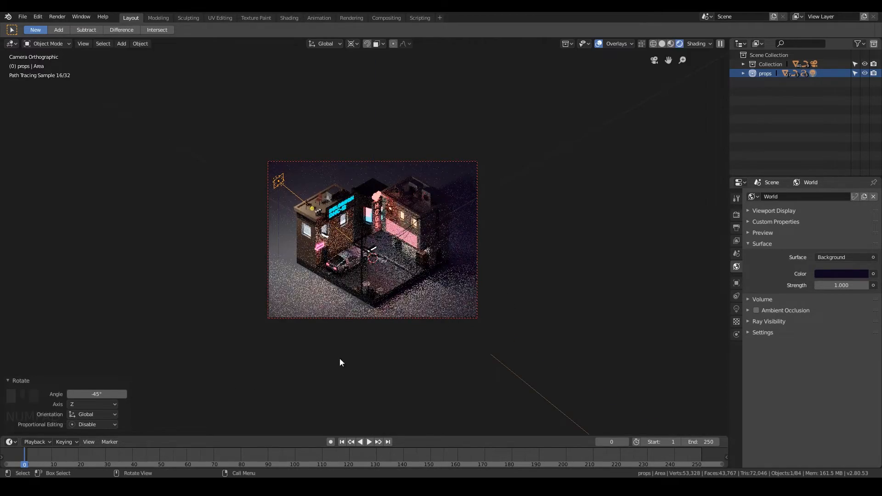
# - Move the area light about 2.98 m outward along its local Z axis and enlarge it to about 8.03 m
pyautogui.scroll(3, 490, 287)
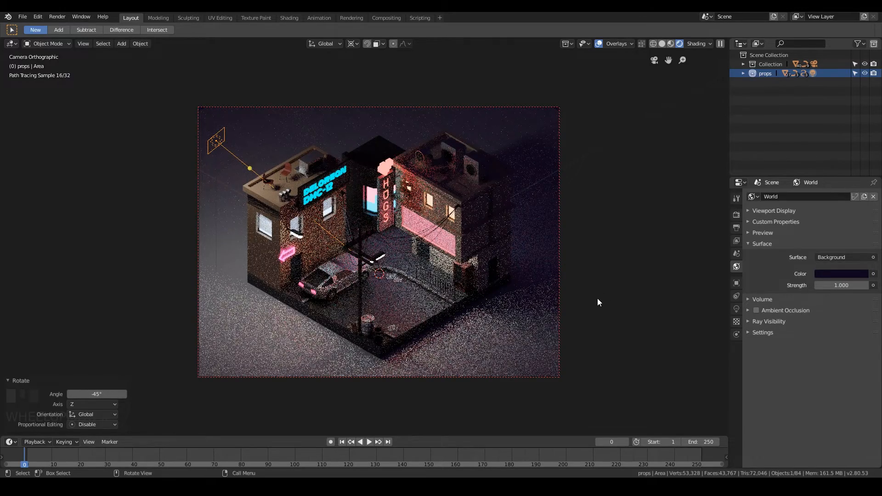
pyautogui.press('g')
pyautogui.press('z')
pyautogui.press('z')
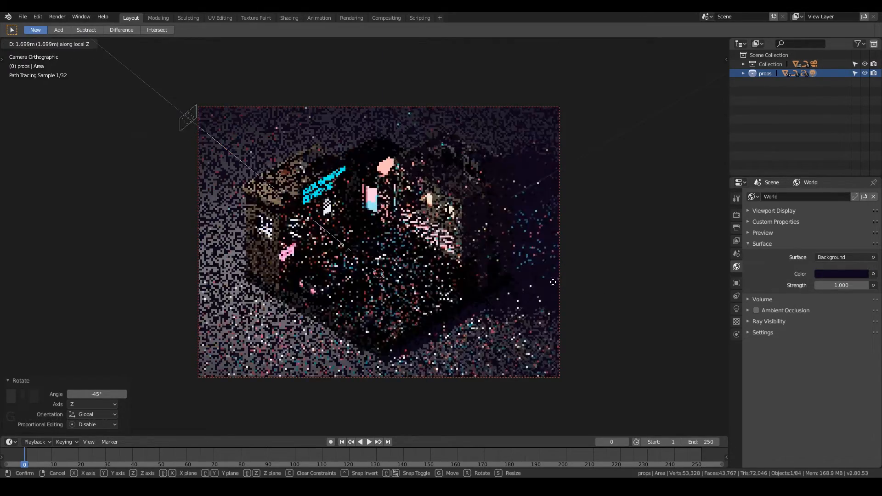
pyautogui.click(171, 161)
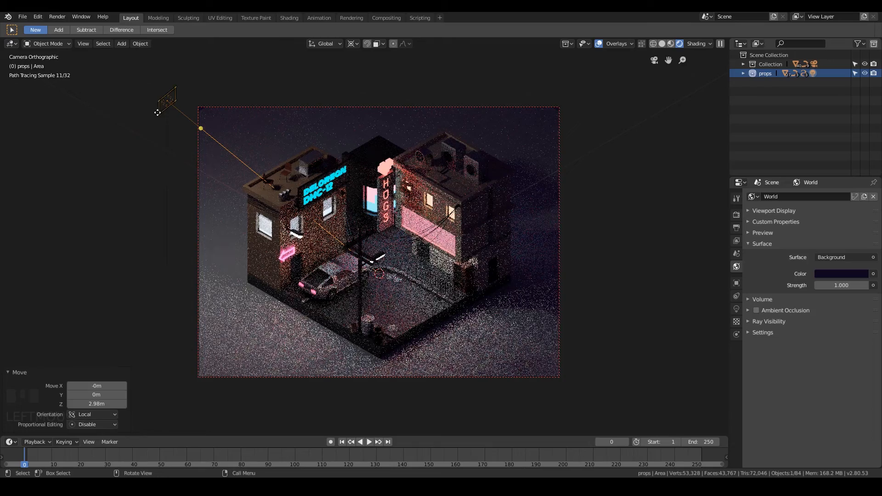
pyautogui.press('s')
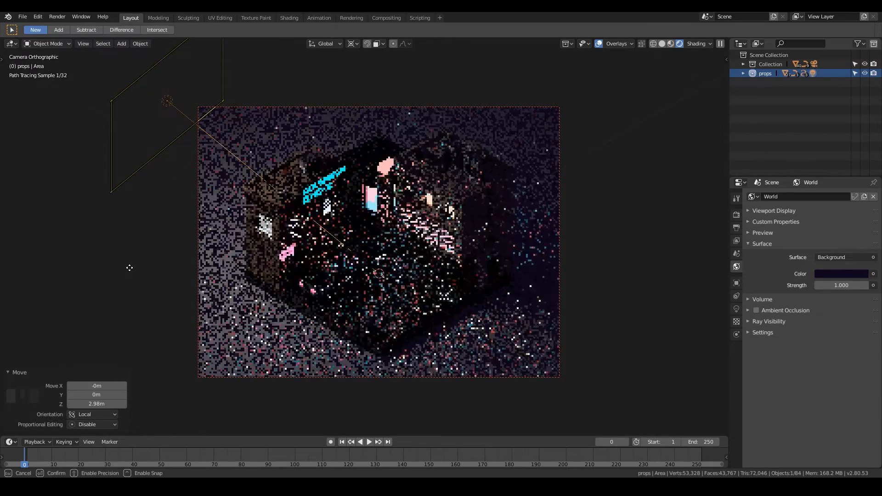
pyautogui.click(109, 301)
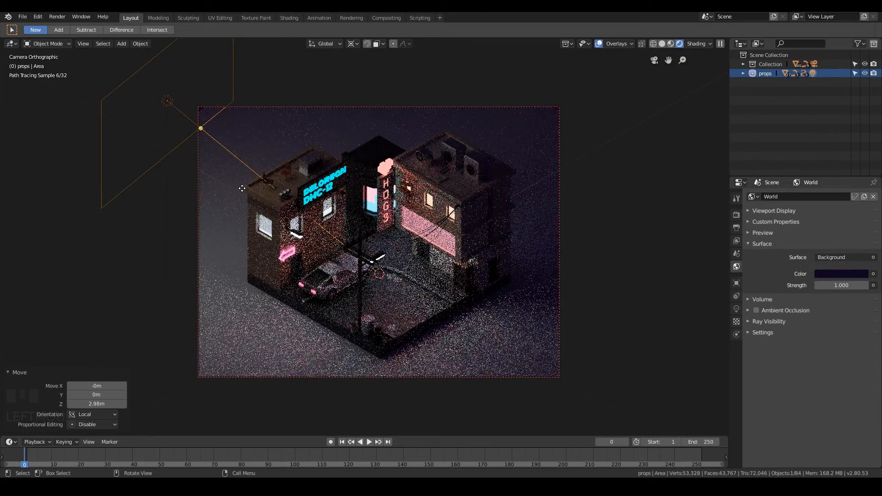
# - Tint the area light pale blue with hue 0.609 and saturation 0.275
pyautogui.click(736, 309)
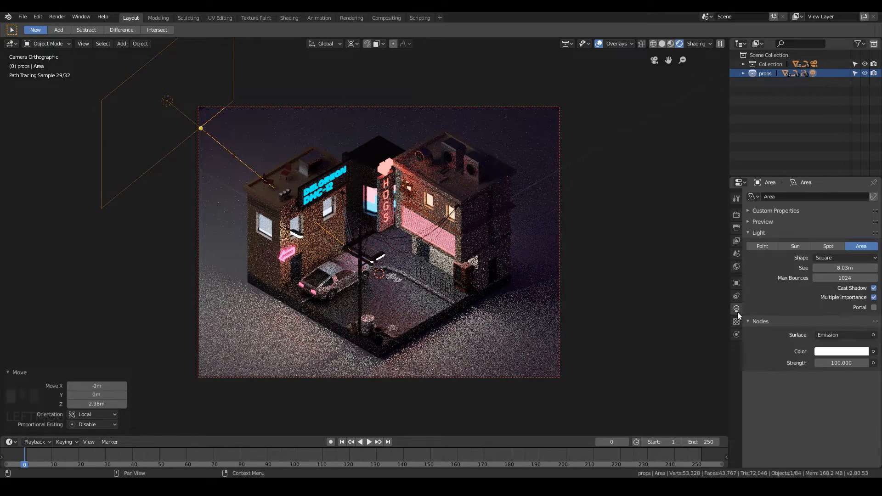
pyautogui.click(838, 352)
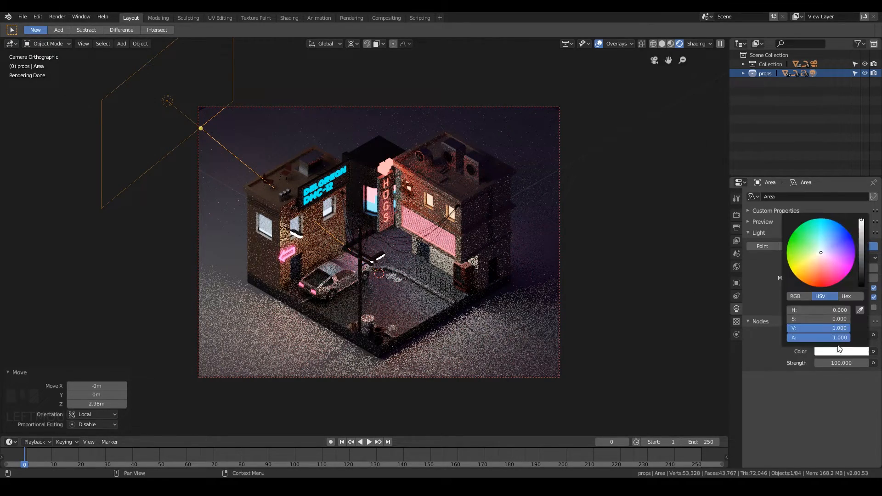
pyautogui.click(827, 242)
pyautogui.moveTo(827, 241); pyautogui.dragTo(826, 245)
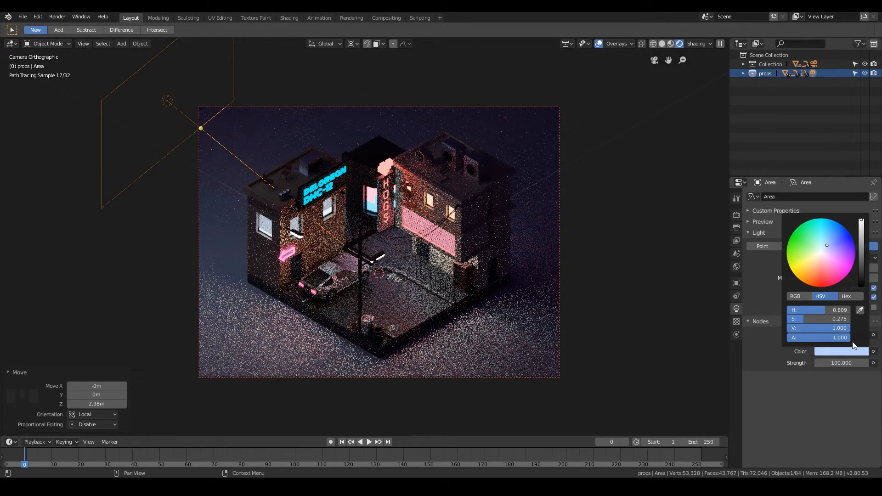
# - Try a strength of 500 on the area light and return it to 100
pyautogui.click(841, 362)
pyautogui.write('500')
pyautogui.press('Return')
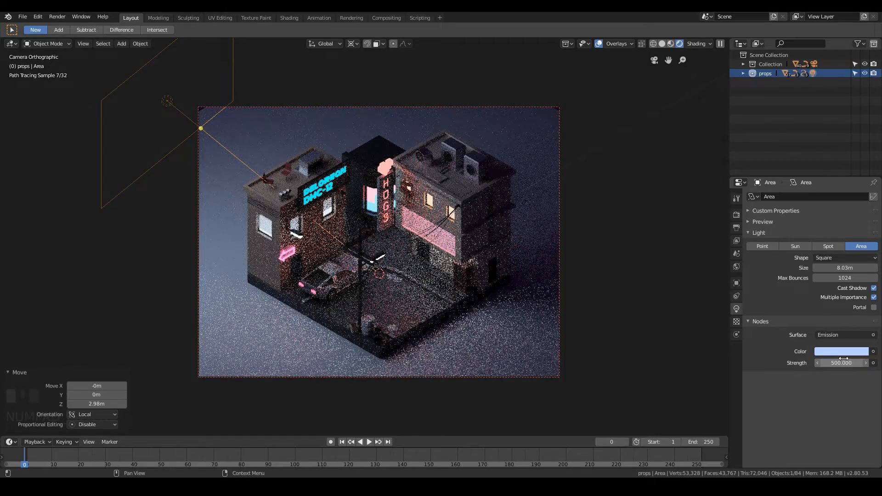
pyautogui.moveTo(843, 358); pyautogui.dragTo(831, 362)
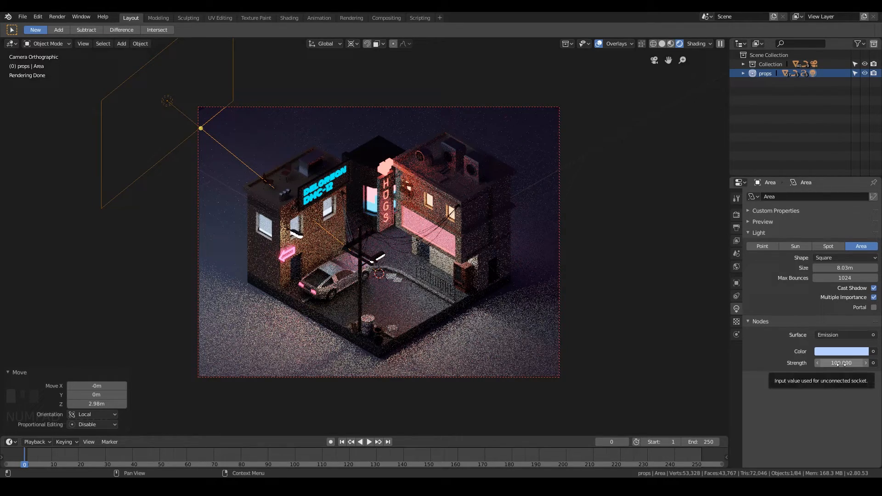
# - Rotate the area light about -90.7° around the global Z axis so it shines from behind the buildings
pyautogui.press('r')
pyautogui.press('z')
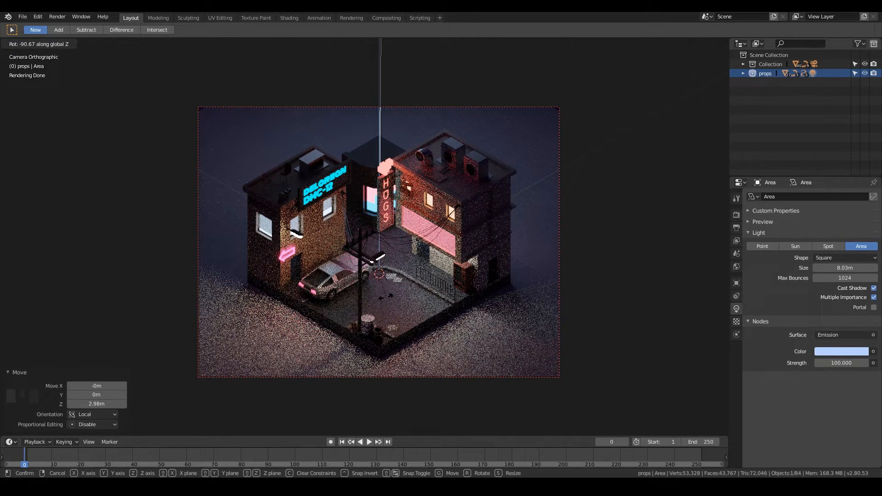
pyautogui.click(385, 296)
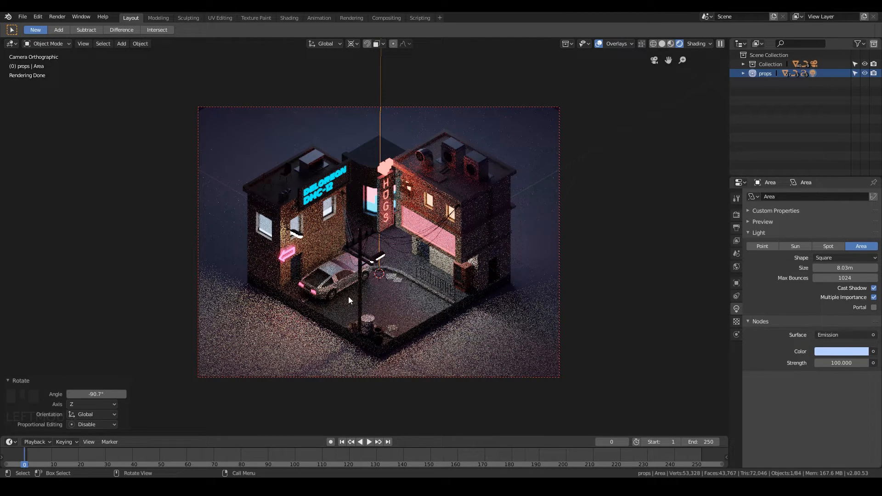
# - Try emission strengths of 10 and 20 on the blue light material of the DELOREAN DMC-12 sign text
pyautogui.click(331, 182)
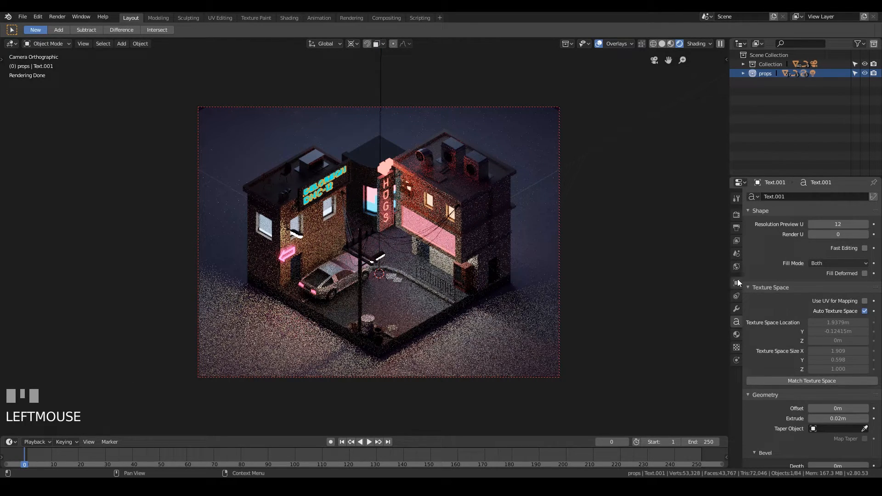
pyautogui.click(736, 335)
pyautogui.click(845, 304)
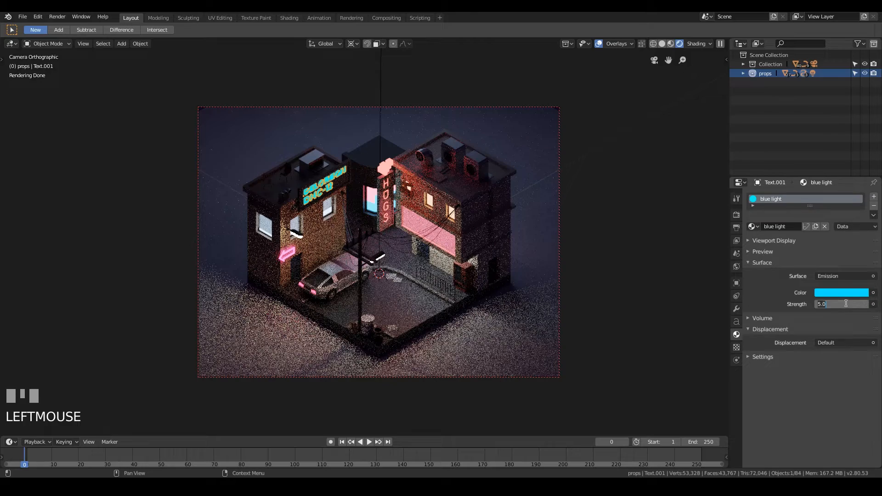
pyautogui.write('10')
pyautogui.press('KP_Enter')
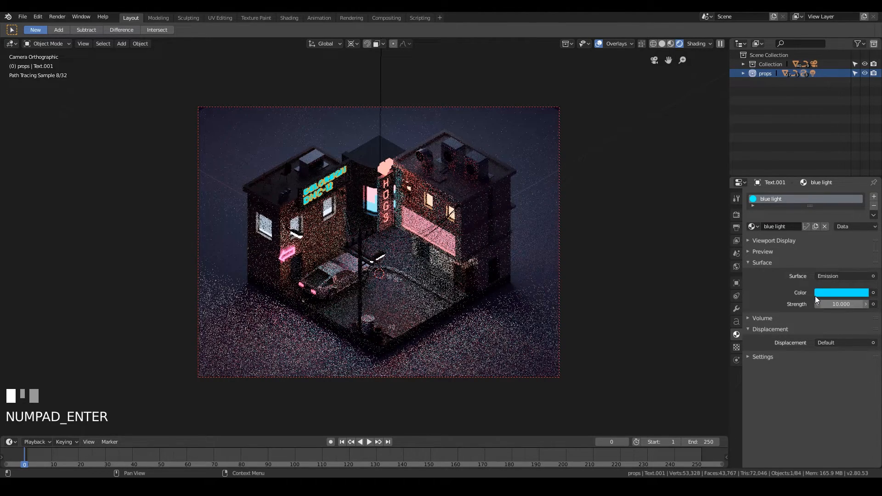
pyautogui.click(847, 303)
pyautogui.write('20')
pyautogui.press('KP_Enter')
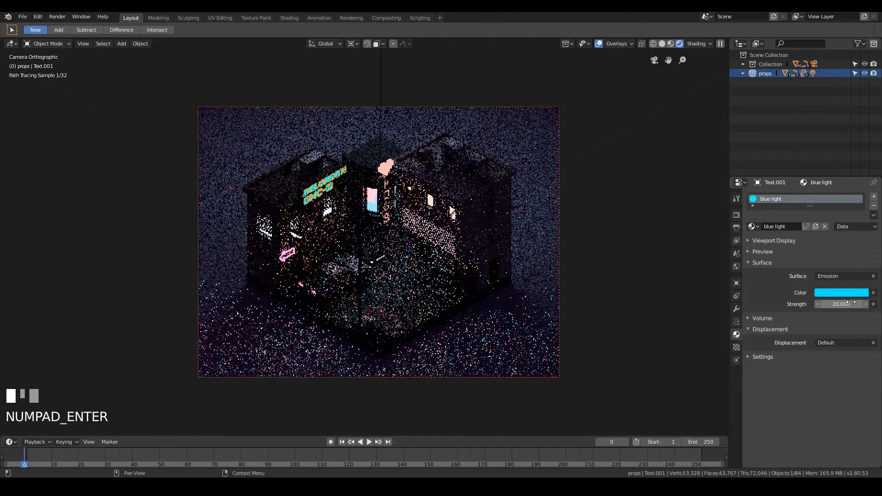
# - Set the emission strength of the DELOREAN DMC-12 sign text's blue light material to 15
pyautogui.click(667, 220)
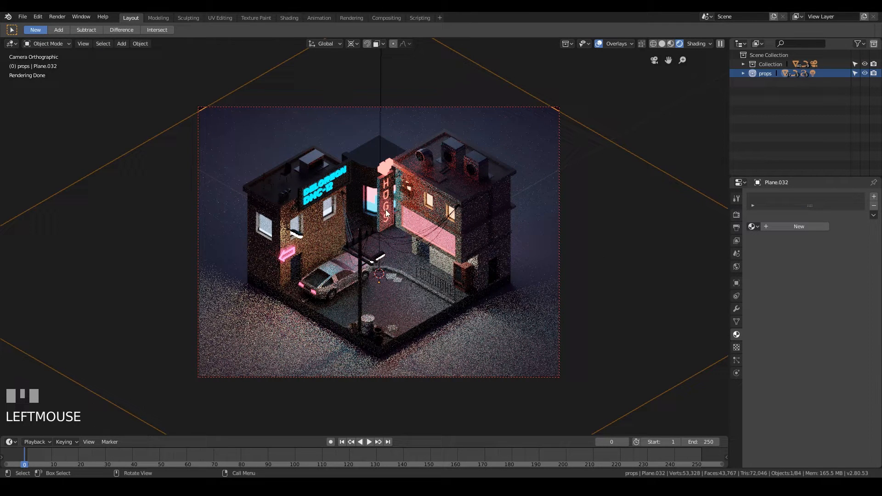
pyautogui.click(318, 198)
pyautogui.click(836, 303)
pyautogui.write('15')
pyautogui.press('KP_Enter')
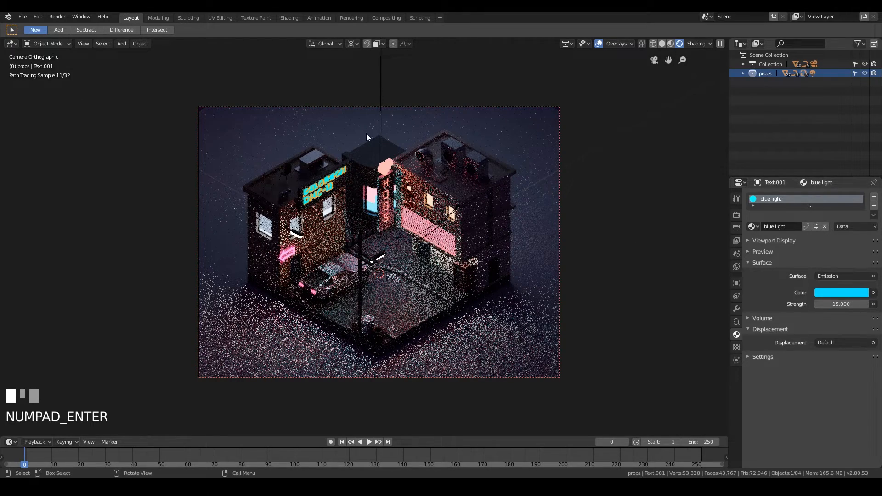
# - Set the emission strength of the heart material on the HUGS sign's heart to 15
pyautogui.click(387, 193)
pyautogui.click(385, 160)
pyautogui.click(838, 304)
pyautogui.write('15')
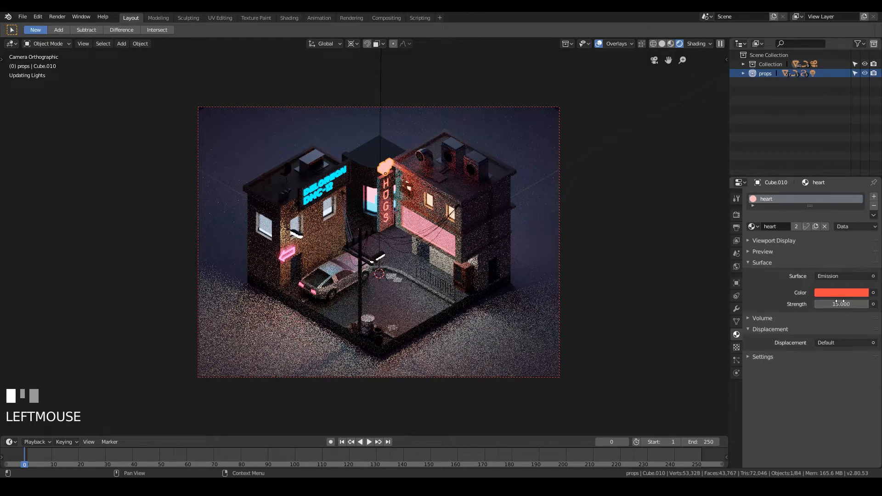
pyautogui.press('KP_Enter')
pyautogui.click(632, 272)
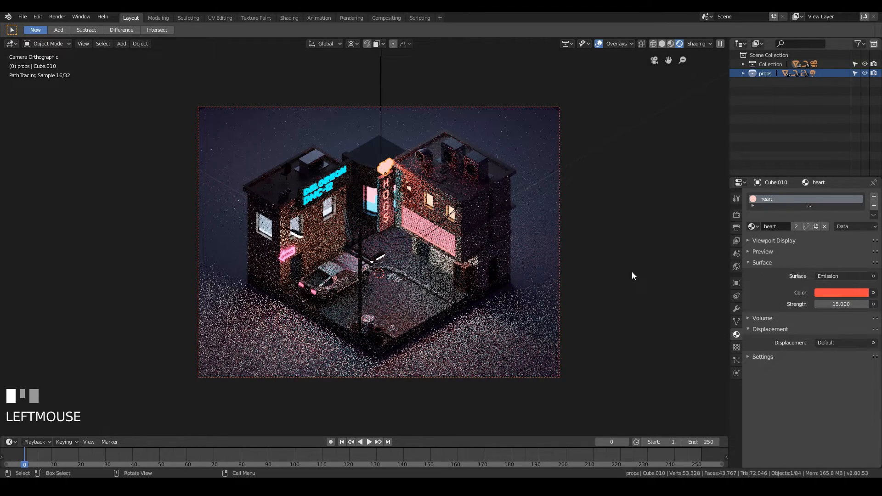
# - Change the emission colour of the street lamp's lamp material to a warm orange
pyautogui.click(378, 257)
pyautogui.doubleClick(781, 206)
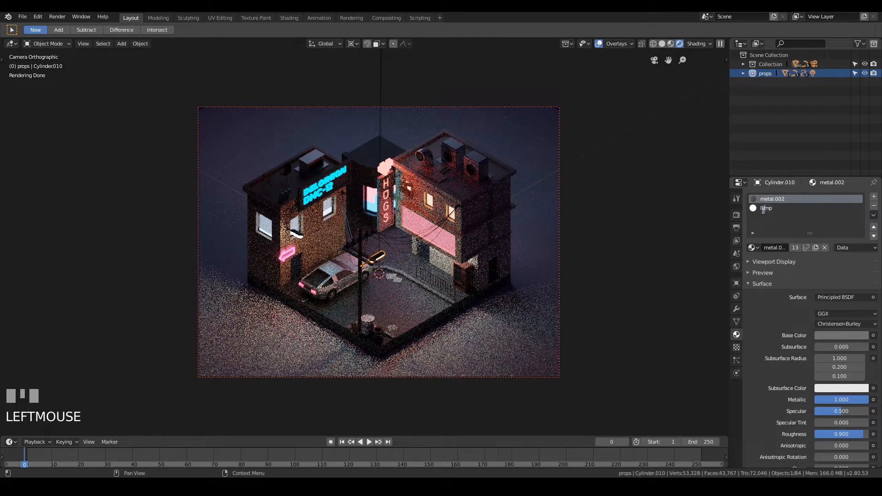
pyautogui.press('Return')
pyautogui.click(762, 209)
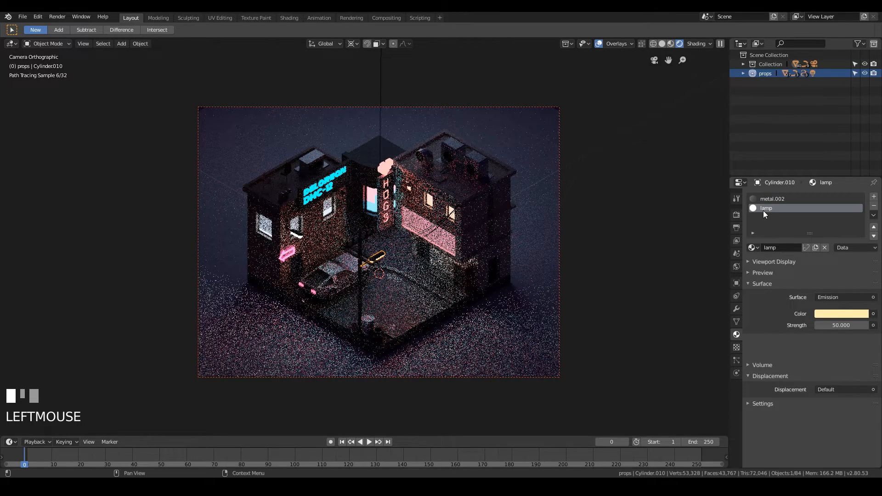
pyautogui.click(841, 314)
pyautogui.click(809, 236)
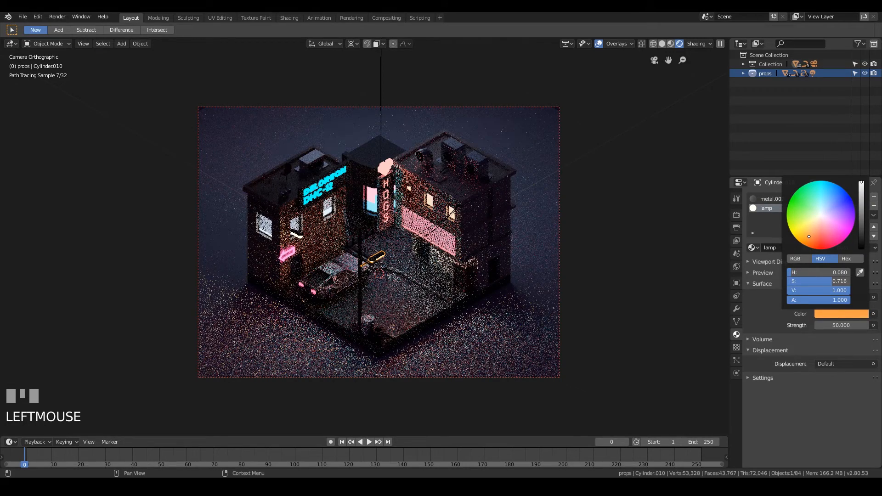
pyautogui.click(810, 236)
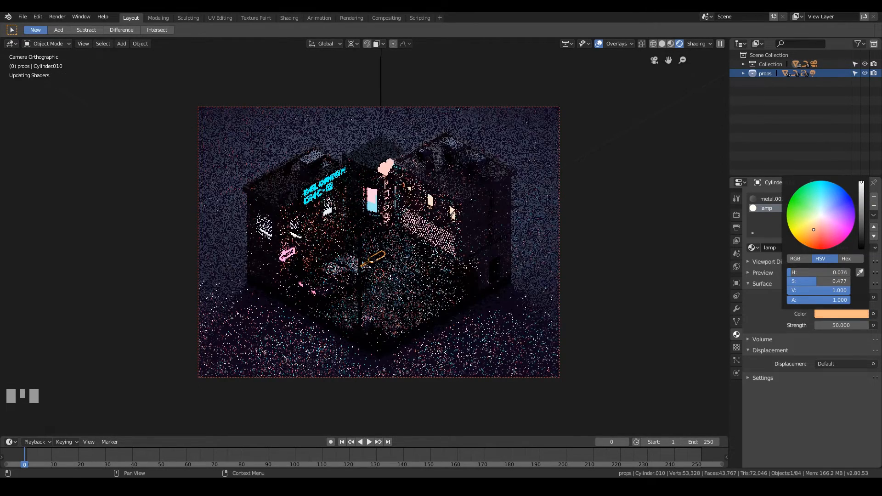
pyautogui.click(809, 239)
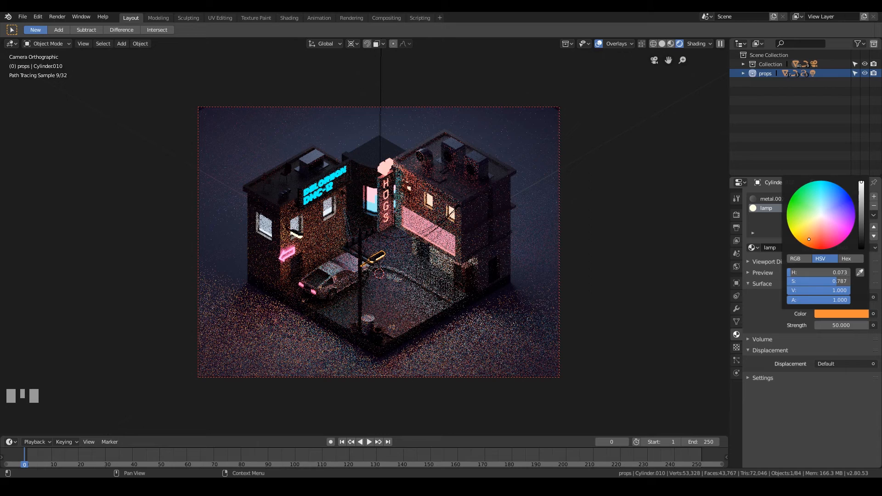
# - In solid shading, inset the lower wall face behind the car on the DELOREAN building by about 0.35 m
pyautogui.scroll(1, 469, 183)
pyautogui.press('z')
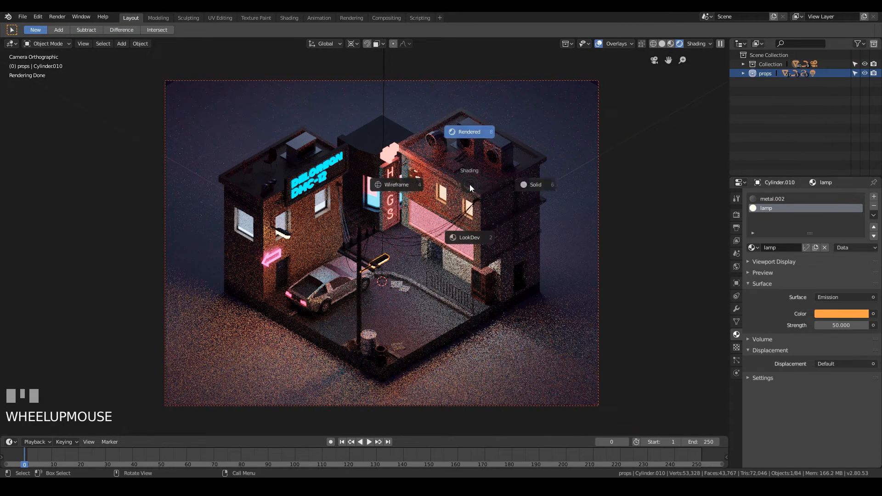
pyautogui.click(533, 186)
pyautogui.scroll(2, 317, 228)
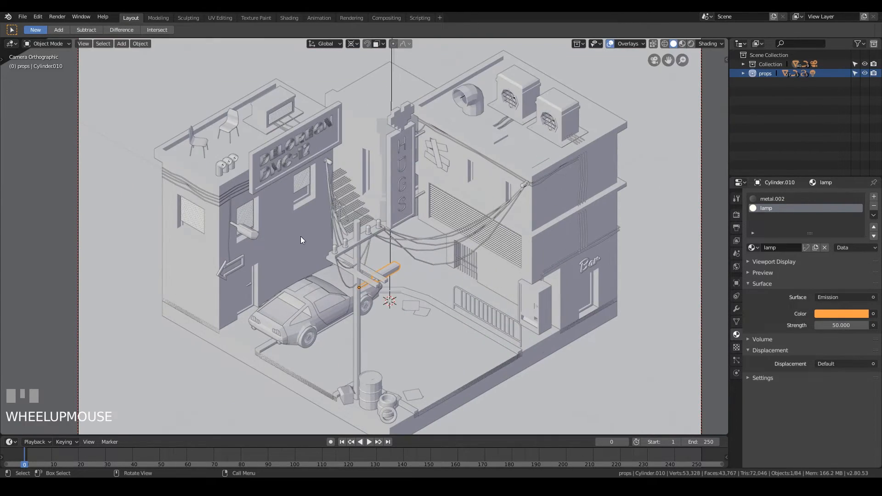
pyautogui.keyDown('shift'); pyautogui.moveTo(403, 227); pyautogui.dragTo(428, 202, button='middle'); pyautogui.keyUp('shift')
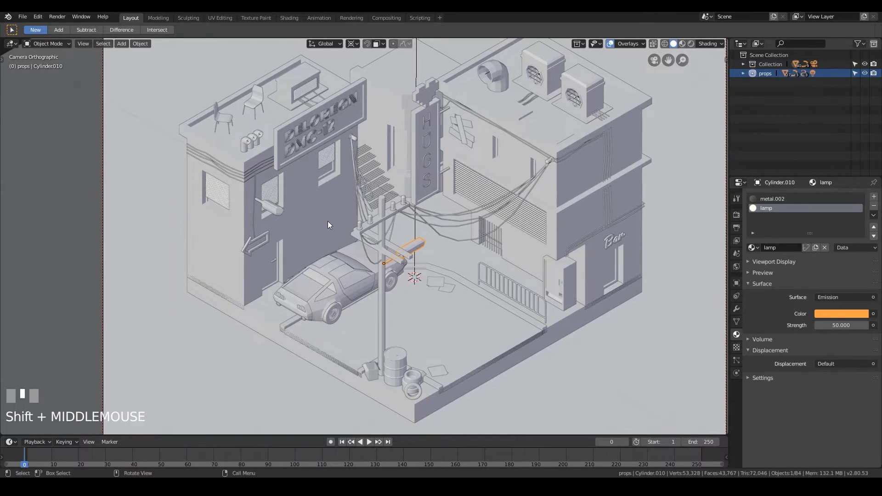
pyautogui.click(326, 222)
pyautogui.press('Tab')
pyautogui.click(327, 224)
pyautogui.moveTo(327, 224)
pyautogui.mouseDown(button='middle')
pyautogui.moveTo(320, 204)
pyautogui.moveTo(312, 225)
pyautogui.mouseUp(button='middle')
pyautogui.scroll(5, 324, 214)
pyautogui.press('i')
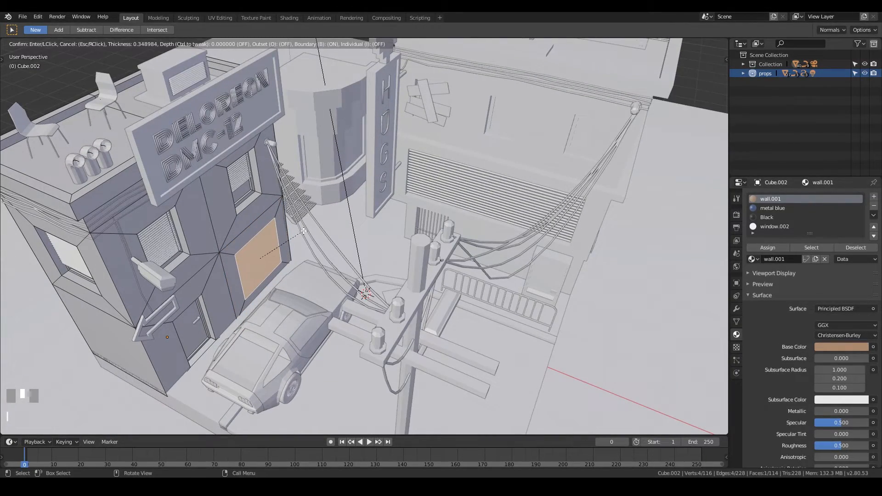
pyautogui.click(303, 231)
# - Lower the inset wall face behind the car by about 0.29 m and extrude it about 0.24 m along its normal
pyautogui.press('g')
pyautogui.press('z')
pyautogui.click(303, 243)
pyautogui.press('e')
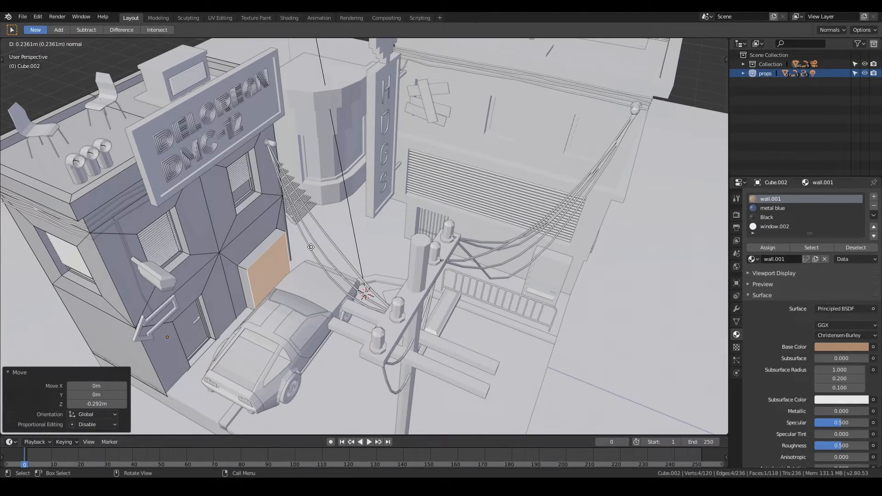
pyautogui.click(311, 247)
pyautogui.moveTo(311, 247); pyautogui.dragTo(258, 258, button='middle')
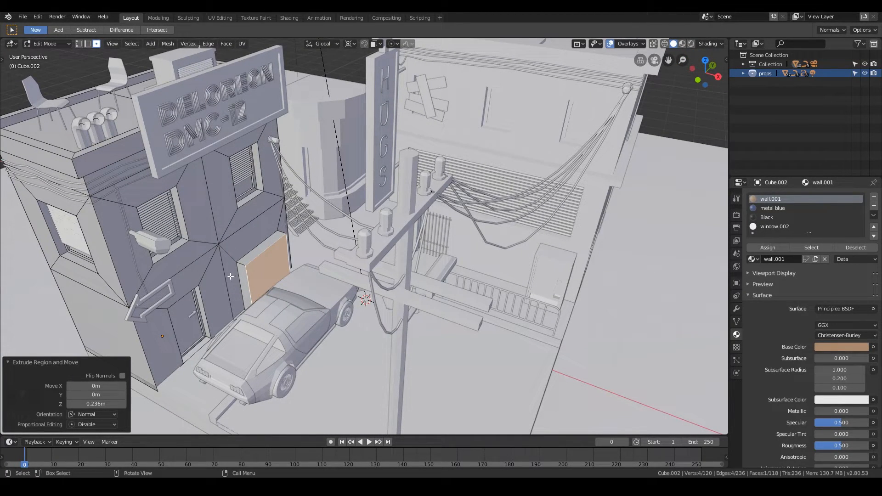
# - Widen the extruded wall block behind the car by moving its side along global Y to the building's corner
pyautogui.press('Tab')
pyautogui.moveTo(380, 260); pyautogui.dragTo(317, 229, button='middle')
pyautogui.scroll(6, 328, 241)
pyautogui.press('Tab')
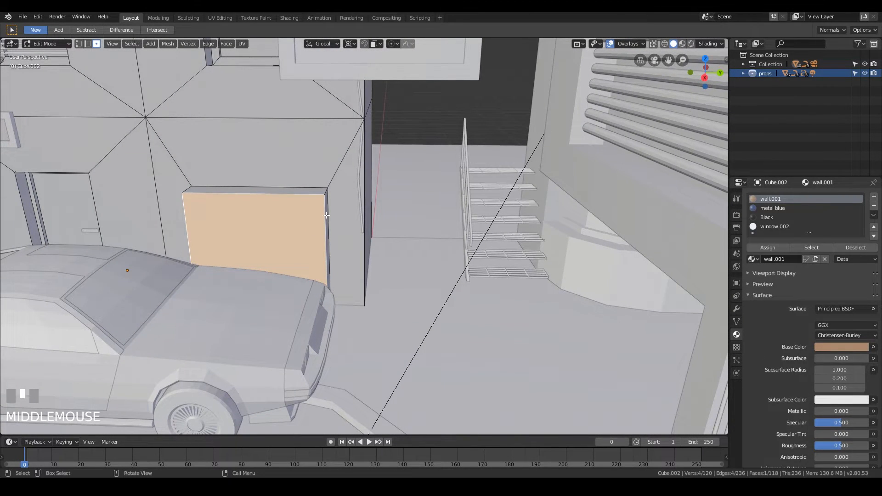
pyautogui.click(326, 215)
pyautogui.press('g')
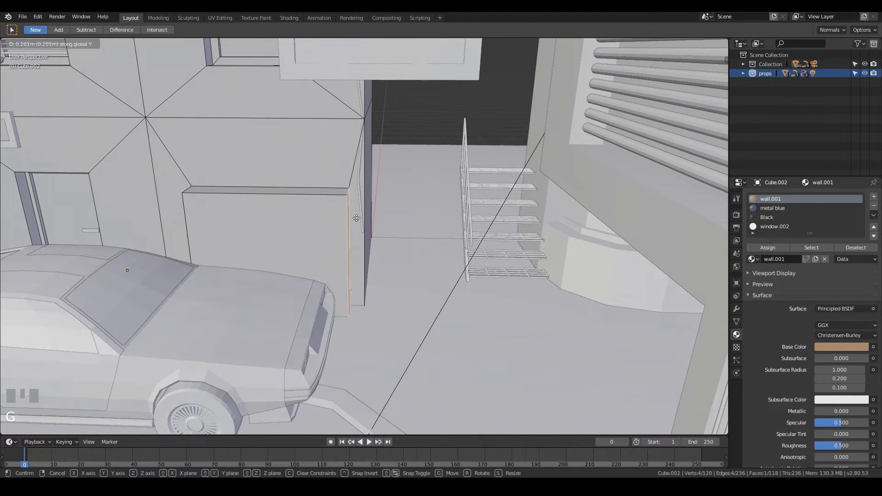
pyautogui.click(366, 217)
pyautogui.press('Tab')
pyautogui.moveTo(312, 255); pyautogui.dragTo(375, 277, button='middle')
pyautogui.scroll(-5, 264, 288)
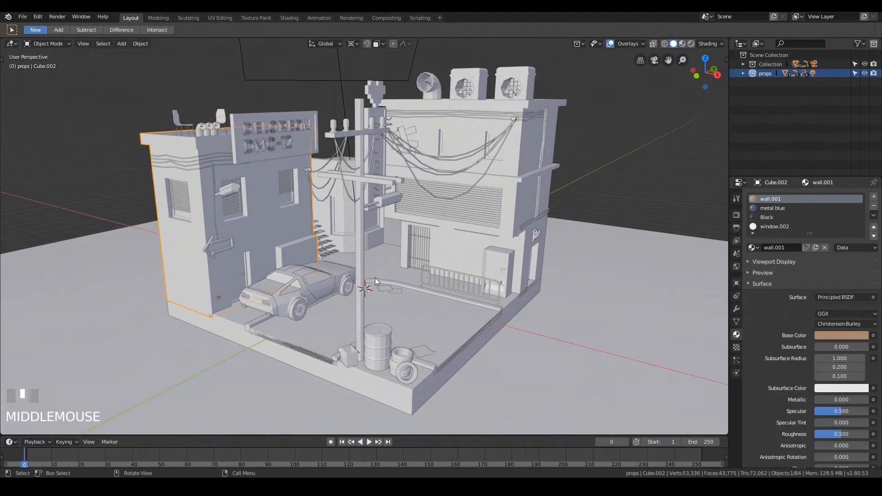
# - Check the edited wall through the camera in rendered shading
pyautogui.press('KP_0')
pyautogui.scroll(-2, 480, 223)
pyautogui.press('z')
pyautogui.press('z')
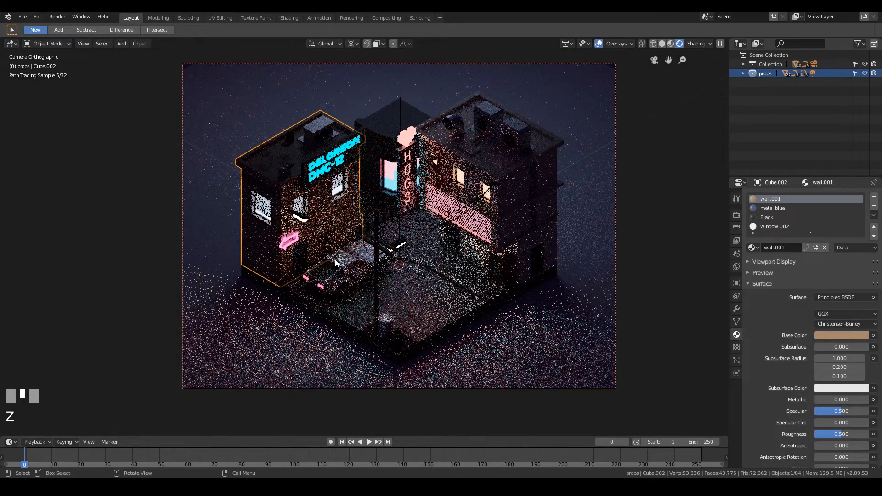
pyautogui.click(351, 232)
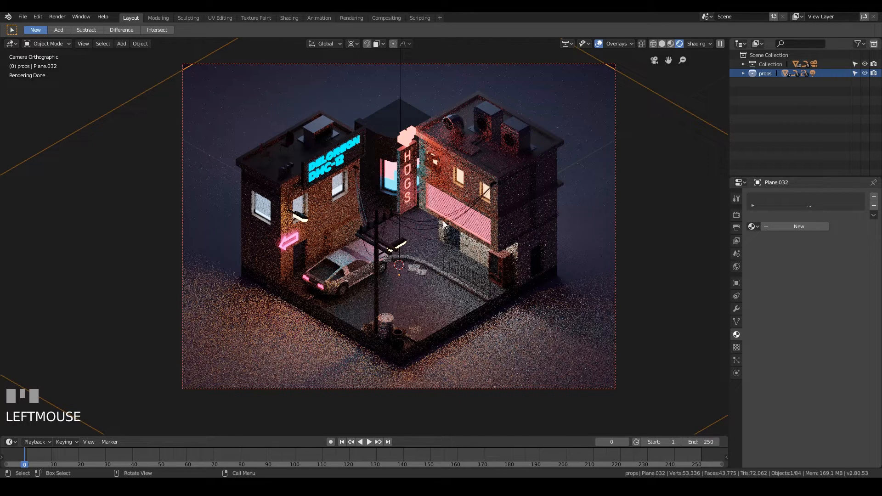
# - Try strengths of 5000 and 500 on the area light
pyautogui.click(400, 126)
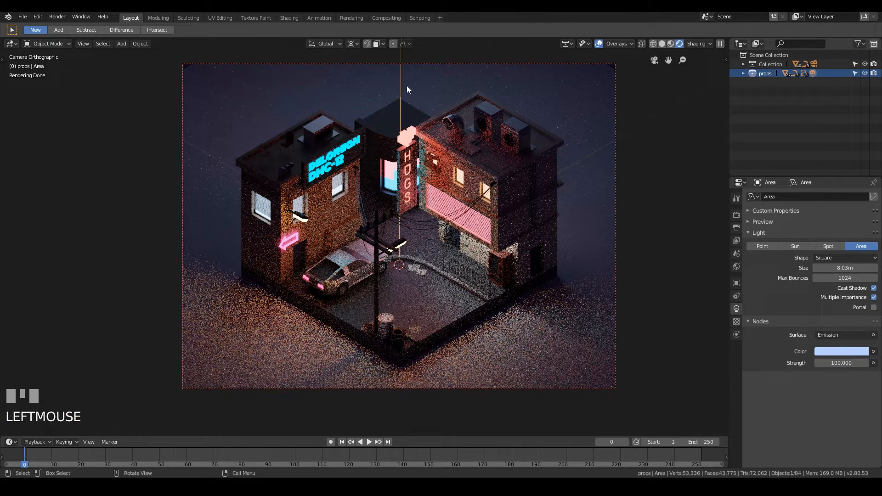
pyautogui.click(833, 362)
pyautogui.write('50')
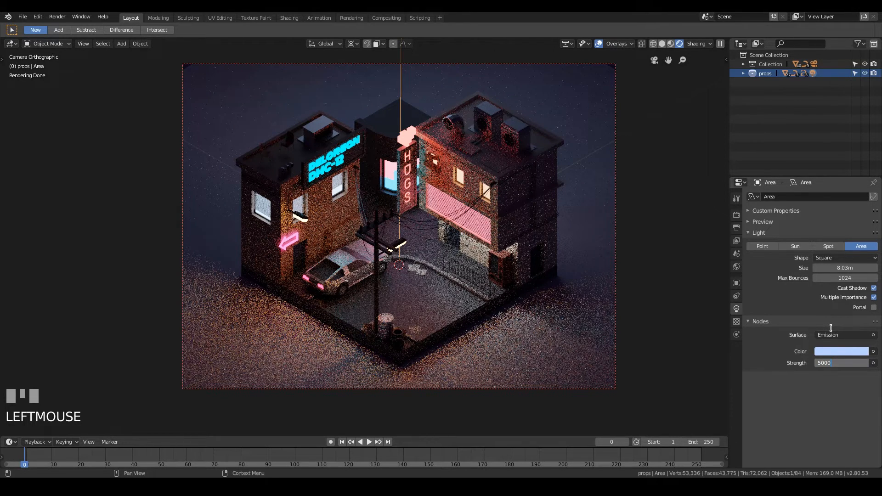
pyautogui.press('KP_Enter')
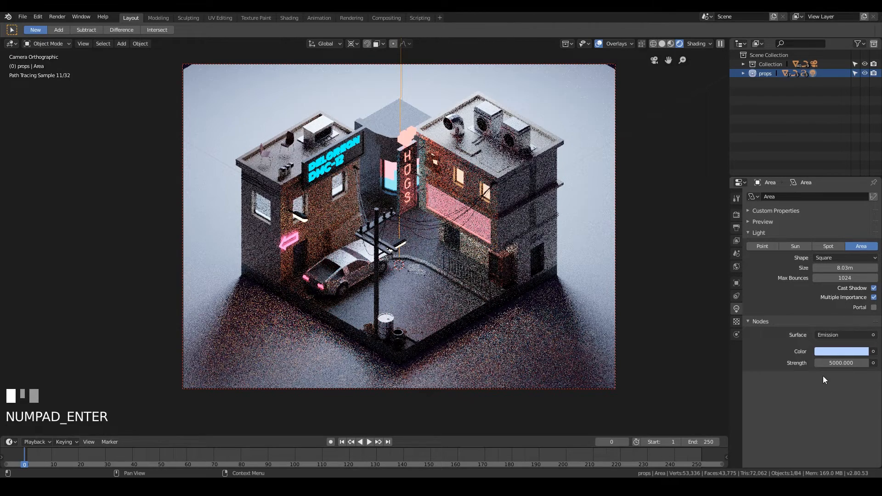
pyautogui.doubleClick(827, 363)
pyautogui.write('500')
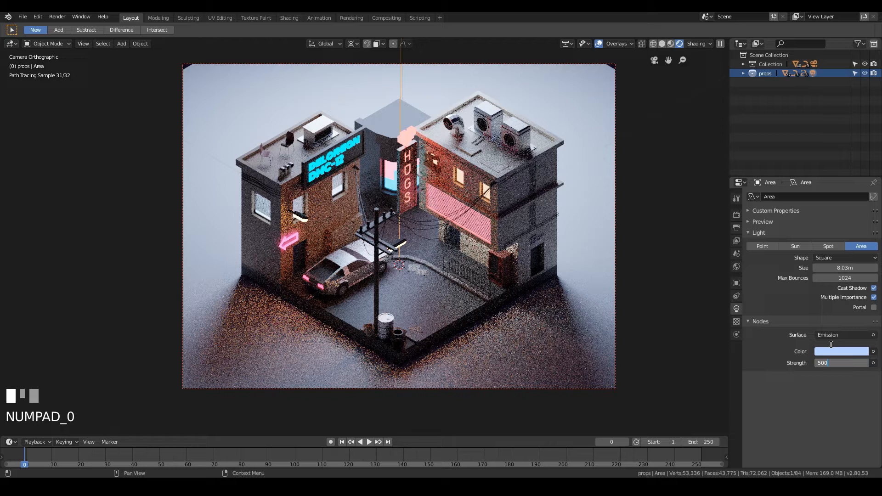
pyautogui.press('KP_Enter')
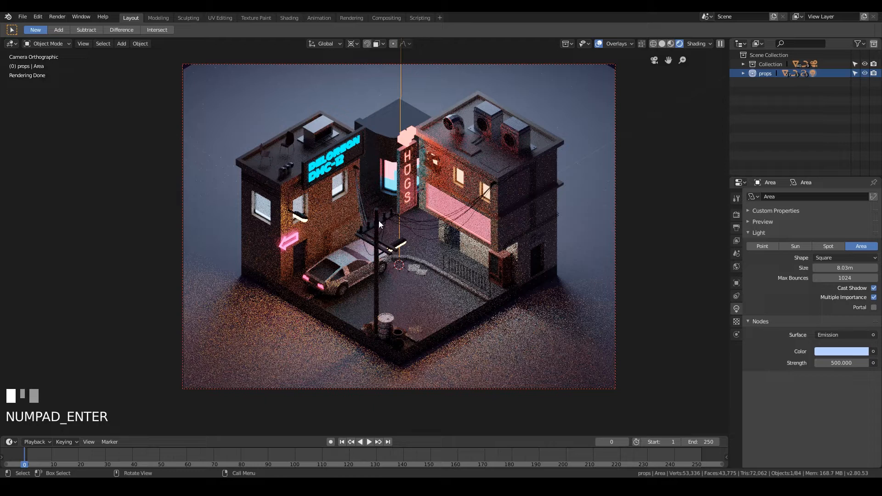
# - Set the area light's strength to 350
pyautogui.doubleClick(839, 363)
pyautogui.press('BackSpace')
pyautogui.press('BackSpace')
pyautogui.press('BackSpace')
pyautogui.press('BackSpace')
pyautogui.press('BackSpace')
pyautogui.write('350')
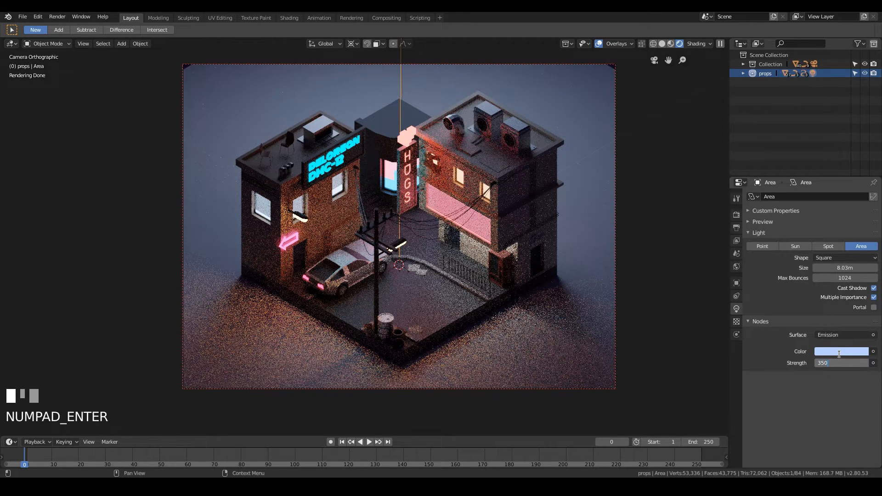
pyautogui.press('KP_Enter')
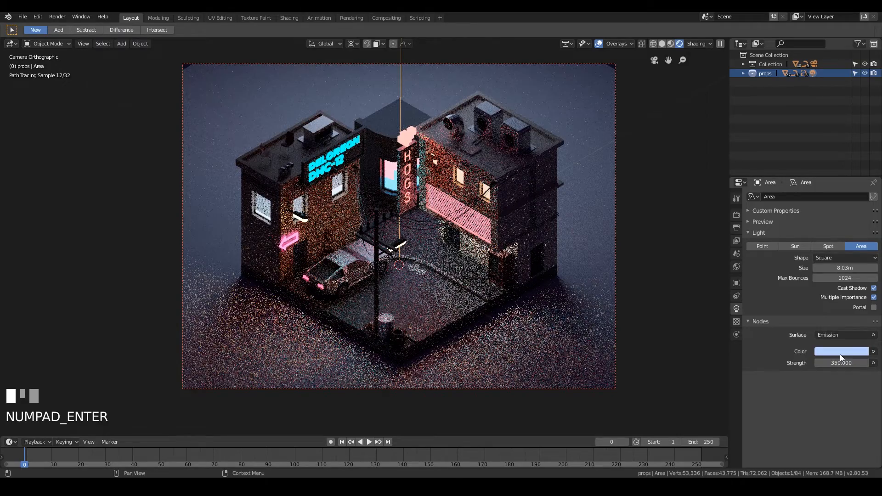
# - Change the area light's colour to a more saturated blue
pyautogui.click(837, 351)
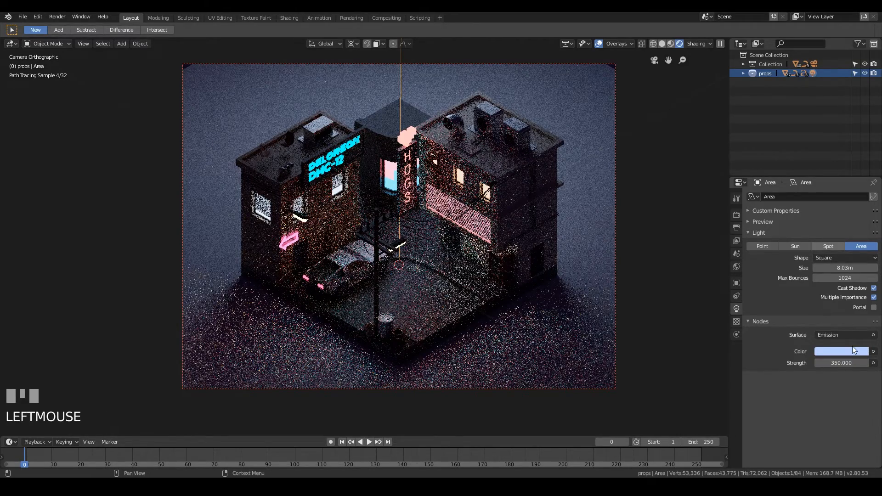
pyautogui.click(852, 346)
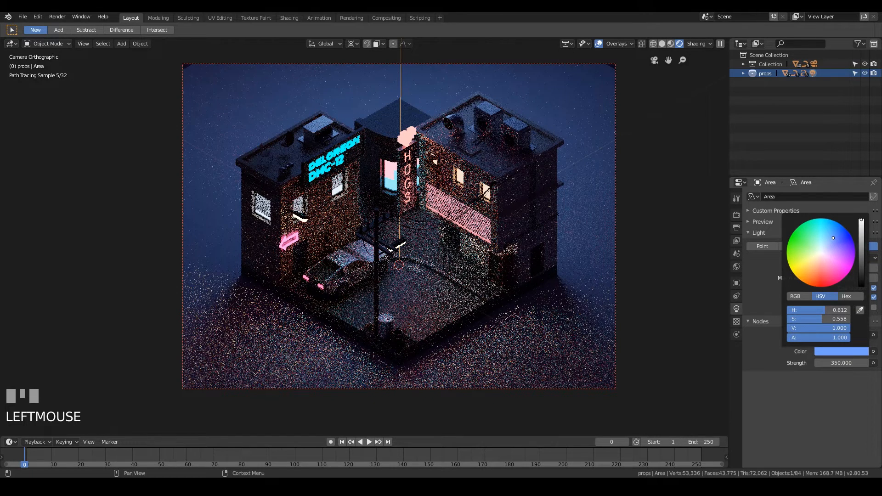
pyautogui.moveTo(833, 238); pyautogui.dragTo(838, 236)
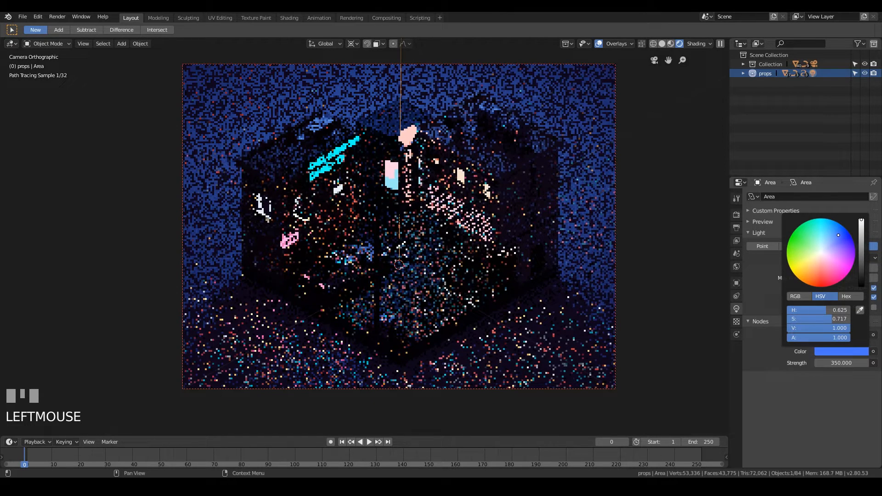
pyautogui.moveTo(838, 235); pyautogui.dragTo(832, 236)
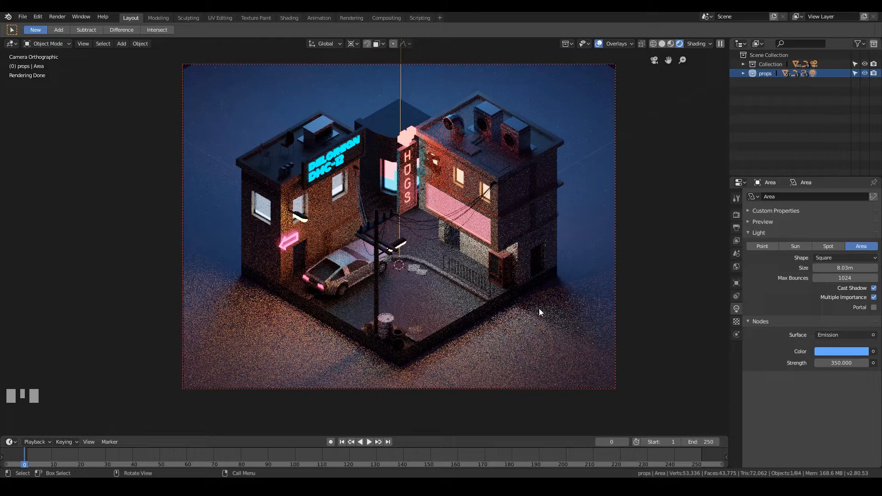
pyautogui.scroll(-2, 505, 252)
pyautogui.scroll(3, 496, 211)
pyautogui.scroll(1, 473, 197)
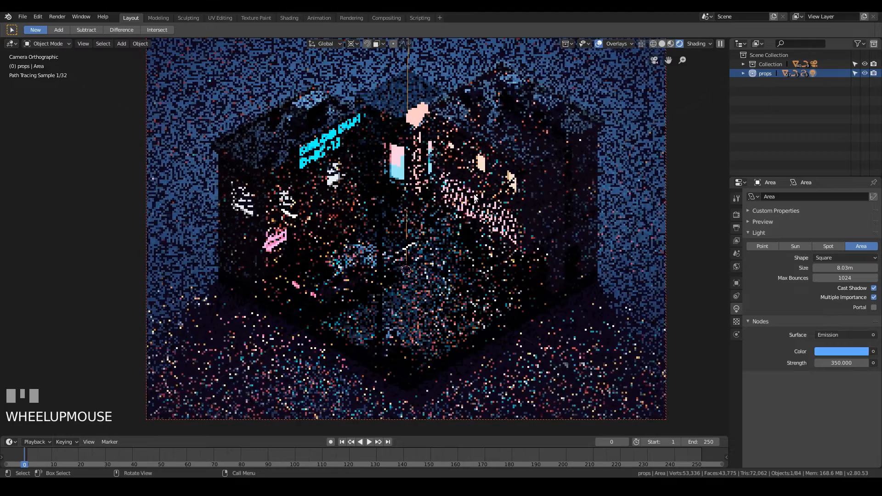
pyautogui.scroll(-1, 475, 194)
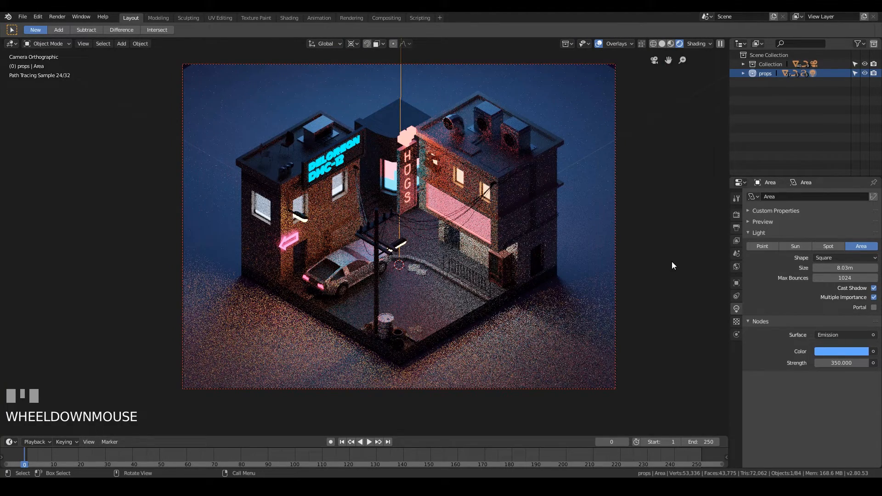
# - Scale the mesh of the large ground plane by a factor of about 1.024 in Edit Mode
pyautogui.click(672, 262)
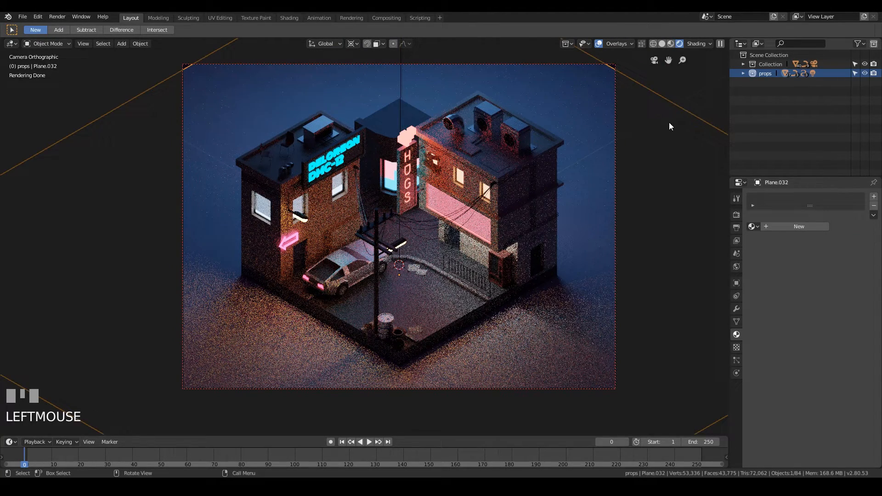
pyautogui.press('Tab')
pyautogui.press('s')
pyautogui.click(677, 79)
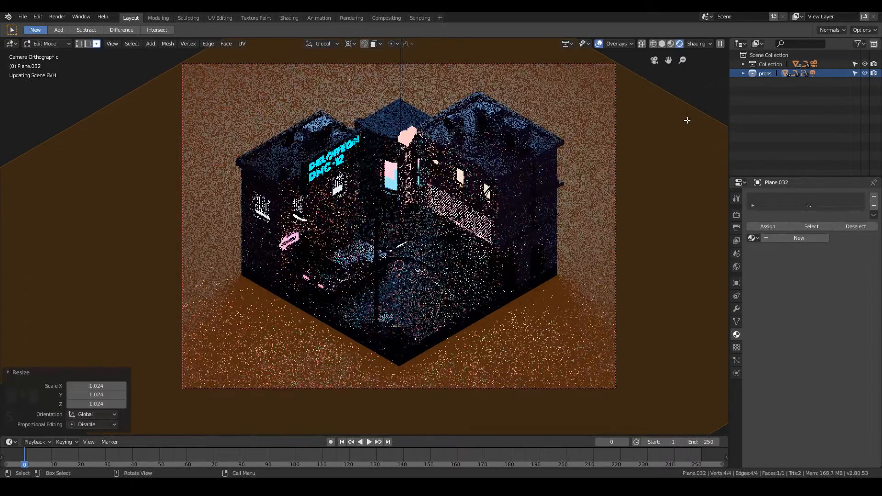
pyautogui.press('Tab')
# - Deselect the ground plane and select the area light
pyautogui.click(692, 84)
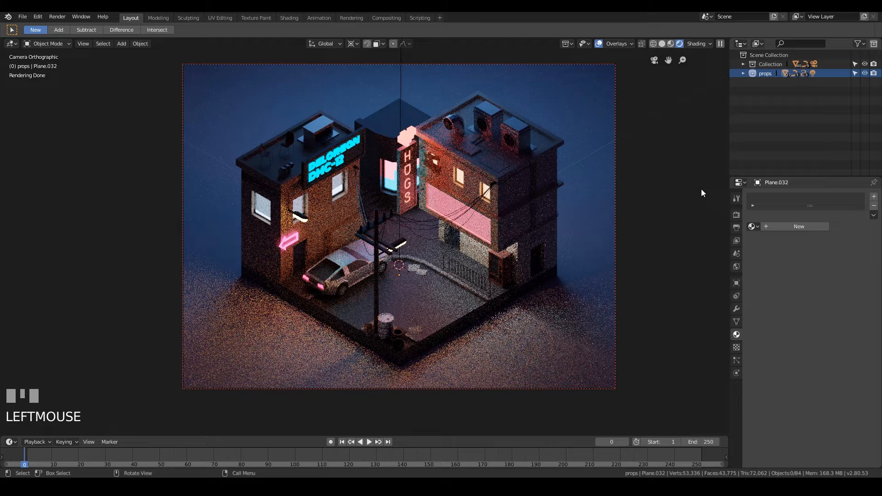
pyautogui.click(403, 57)
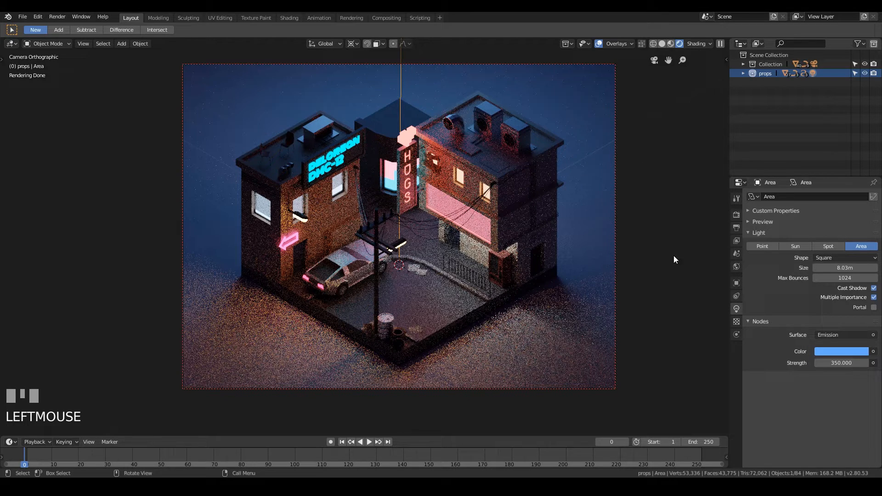
# - Duplicate the overhead area light and rotate the copy around global Z to the DeLorean building's side, tilting it 37.6° about local X
pyautogui.click(732, 486)
pyautogui.click(732, 486)
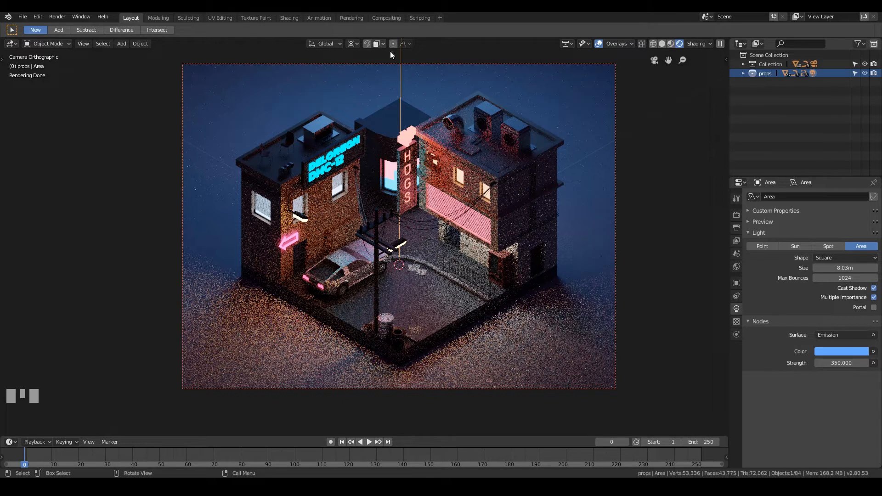
pyautogui.click(400, 58)
pyautogui.click(401, 55)
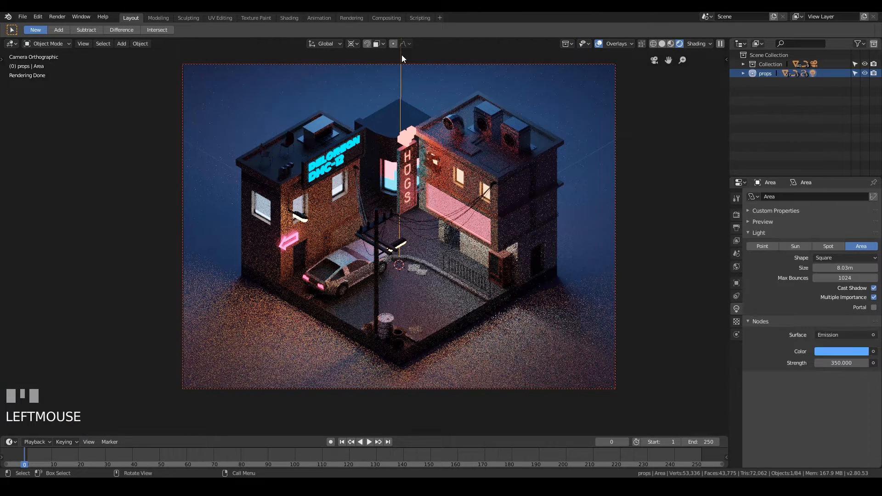
pyautogui.click(740, 73)
pyautogui.click(739, 73)
pyautogui.hotkey('shift', 'd')
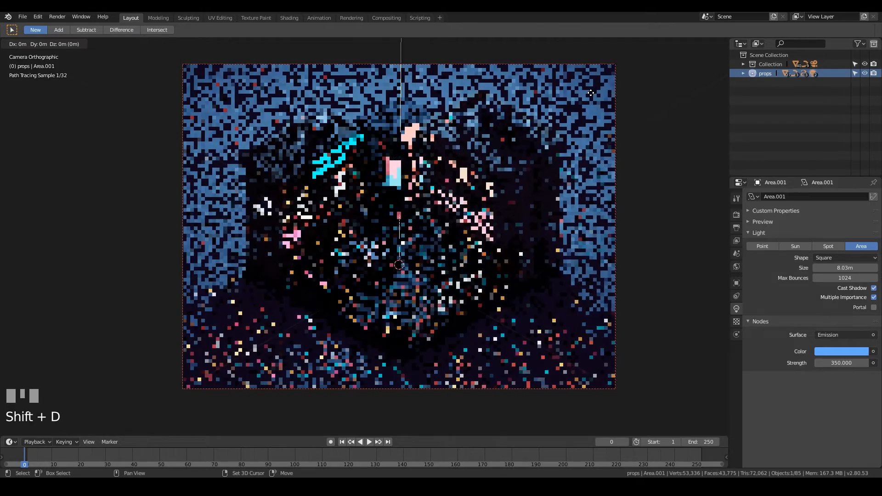
pyautogui.press('r')
pyautogui.press('z')
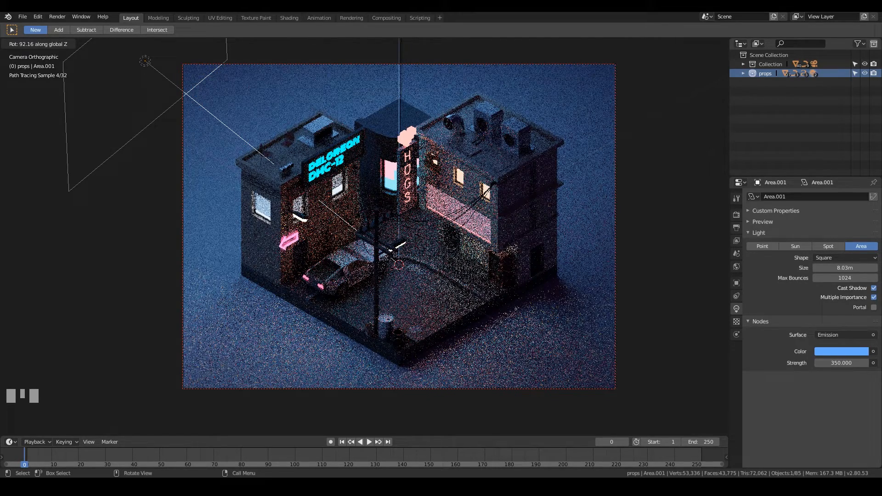
pyautogui.press('r')
pyautogui.press('x')
pyautogui.press('x')
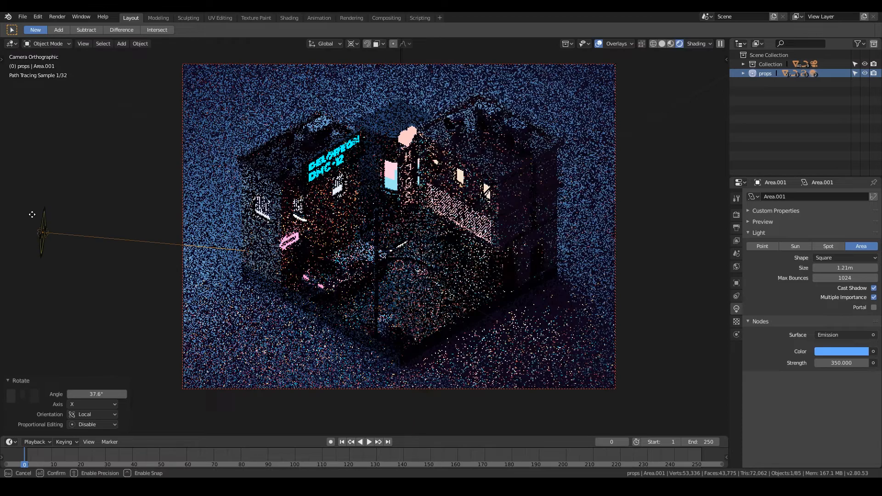
# - Resize the duplicated area light to about 2.43 m and give it a pink colour with strength 1000
pyautogui.moveTo(32, 215); pyautogui.dragTo(37, 215)
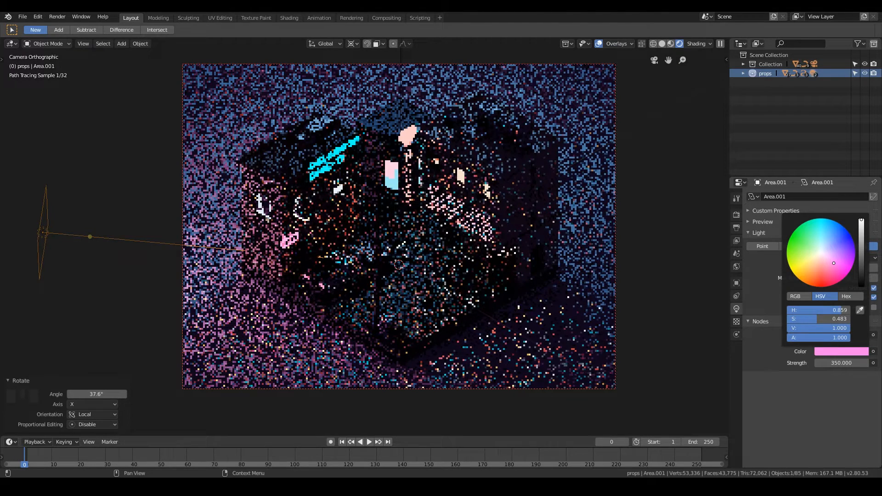
pyautogui.moveTo(833, 263); pyautogui.dragTo(831, 274)
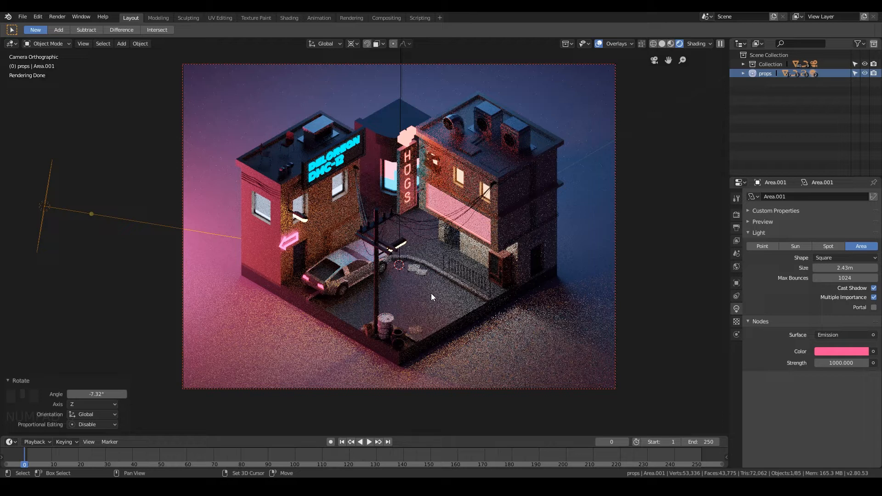
# - Duplicate the pink area light, rotate the copy around global Z to the opposite side, and colour it saturated blue
pyautogui.hotkey('shift', 'd')
pyautogui.press('r')
pyautogui.press('z')
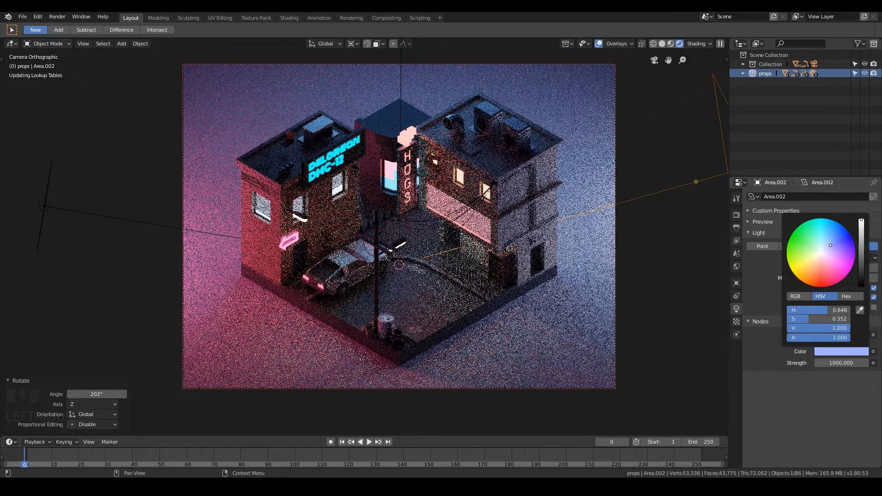
pyautogui.press('r')
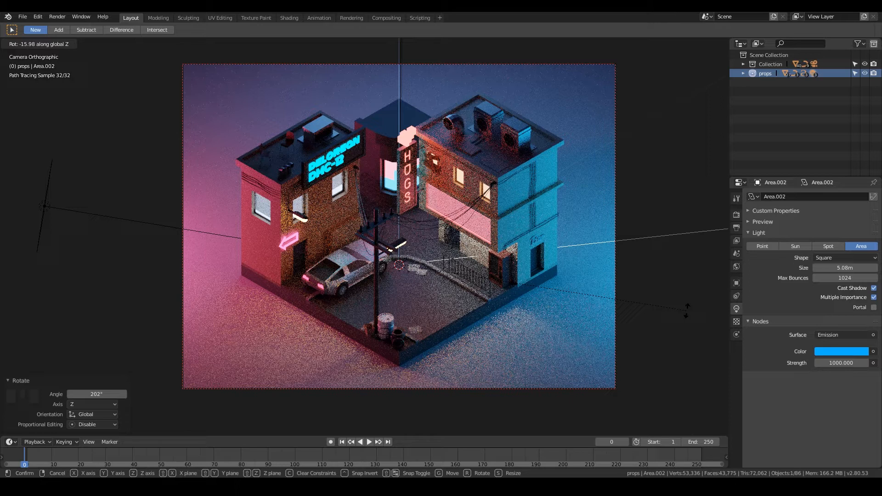
pyautogui.click(680, 289)
# - Set the tungsten material's emission strength to 100 and return to the rendered camera view
pyautogui.press('z')
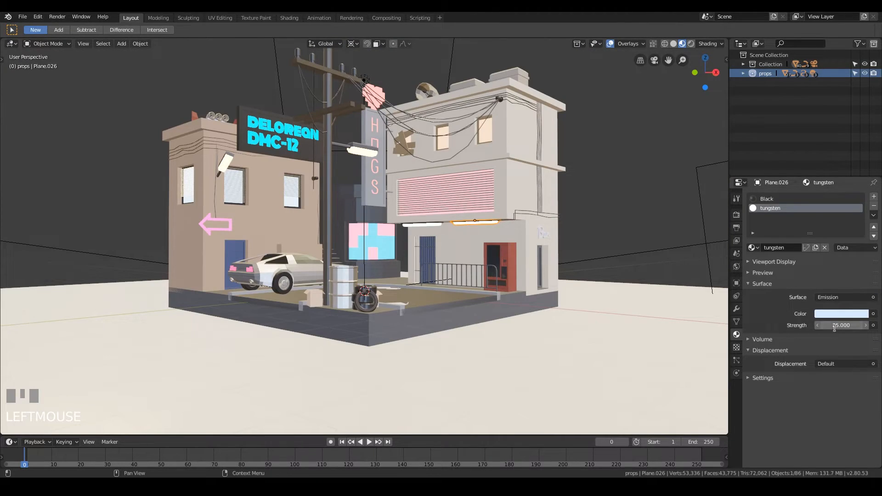
pyautogui.click(841, 321)
pyautogui.write('100')
pyautogui.press('KP_Enter')
pyautogui.scroll(-3, 616, 212)
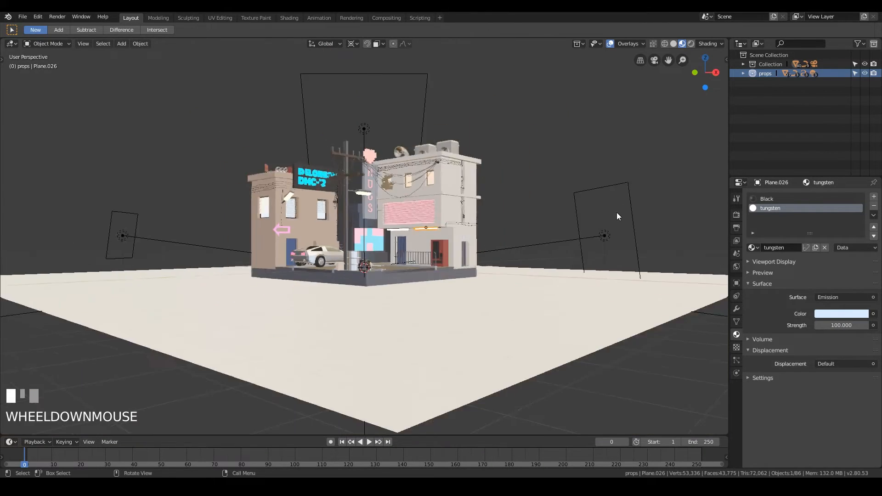
pyautogui.moveTo(616, 212); pyautogui.dragTo(527, 195, button='middle')
pyautogui.press('KP_0')
pyautogui.press('z')
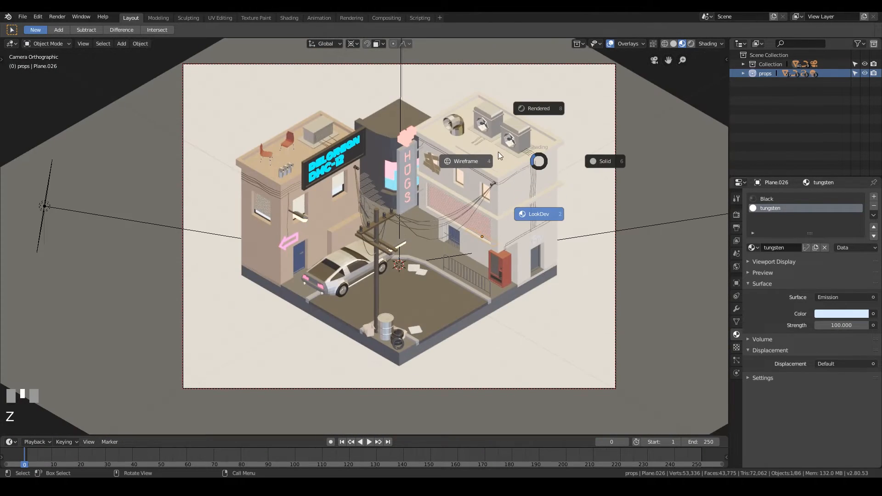
pyautogui.click(526, 109)
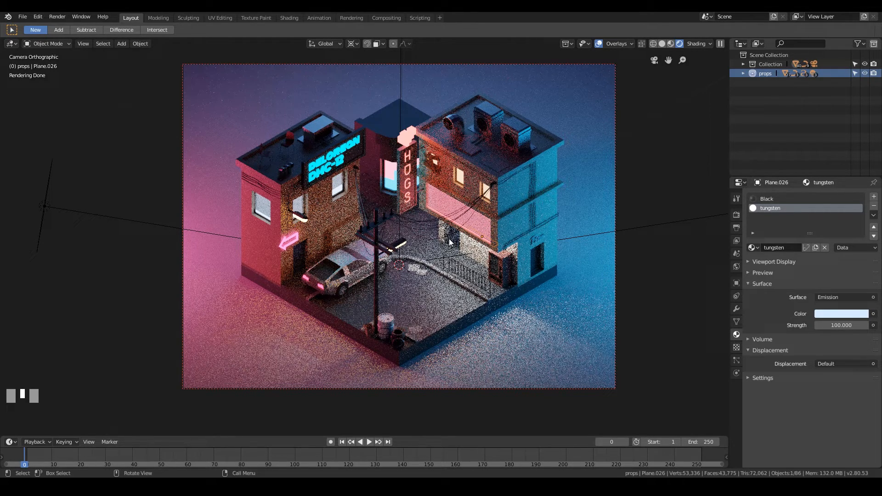
# - Change the base colour of the DeLorean building's wall.001 material to a darker neutral grey
pyautogui.click(326, 213)
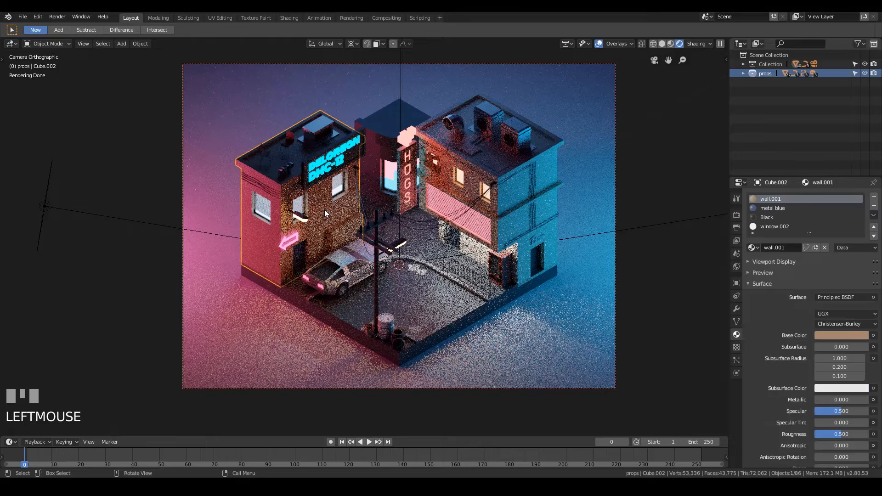
pyautogui.click(823, 339)
pyautogui.moveTo(836, 241); pyautogui.dragTo(819, 237)
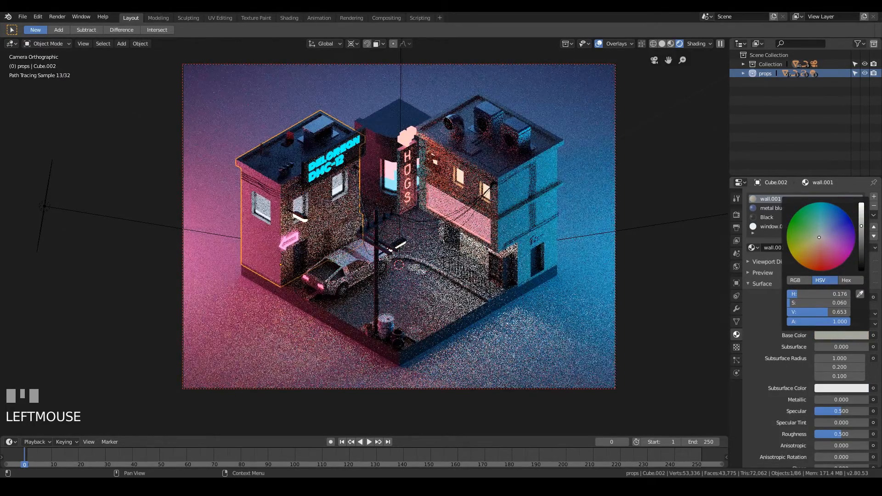
pyautogui.moveTo(819, 238); pyautogui.dragTo(819, 237)
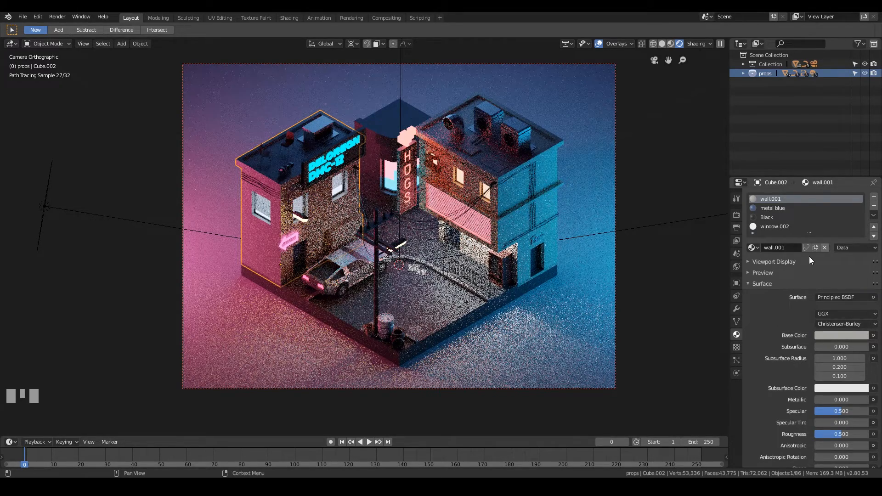
pyautogui.click(831, 335)
pyautogui.moveTo(859, 220); pyautogui.dragTo(860, 239)
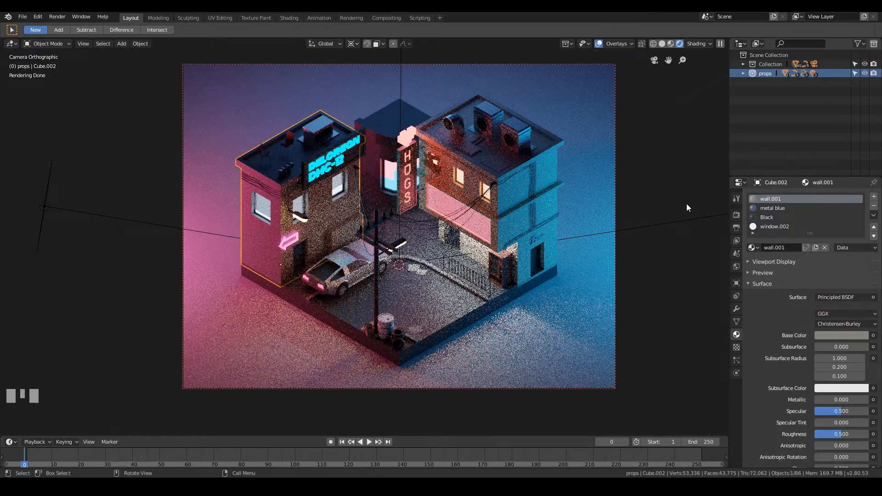
# - Deselect the building and save the file
pyautogui.click(686, 203)
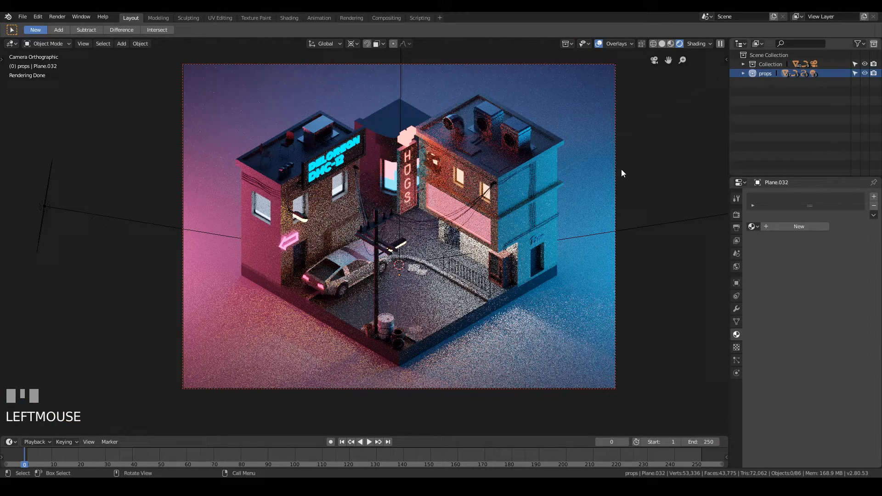
pyautogui.hotkey('ctrl', 's')
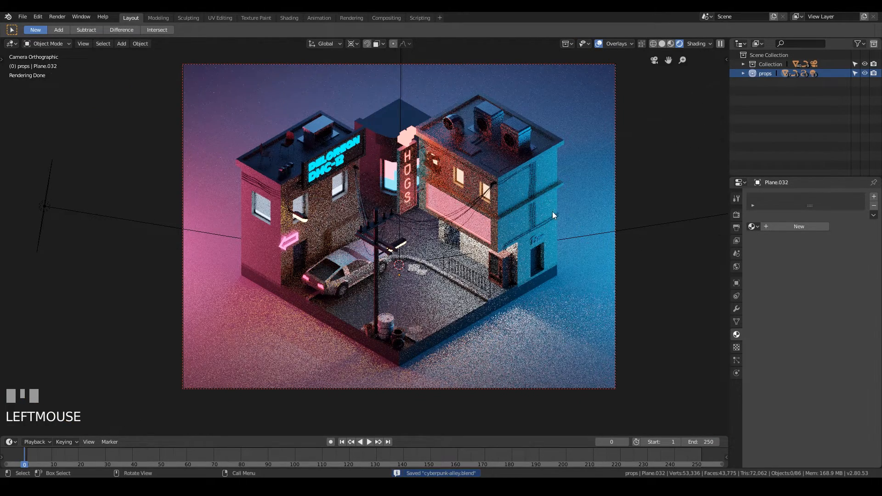
pyautogui.scroll(-4, 546, 225)
pyautogui.scroll(4, 529, 248)
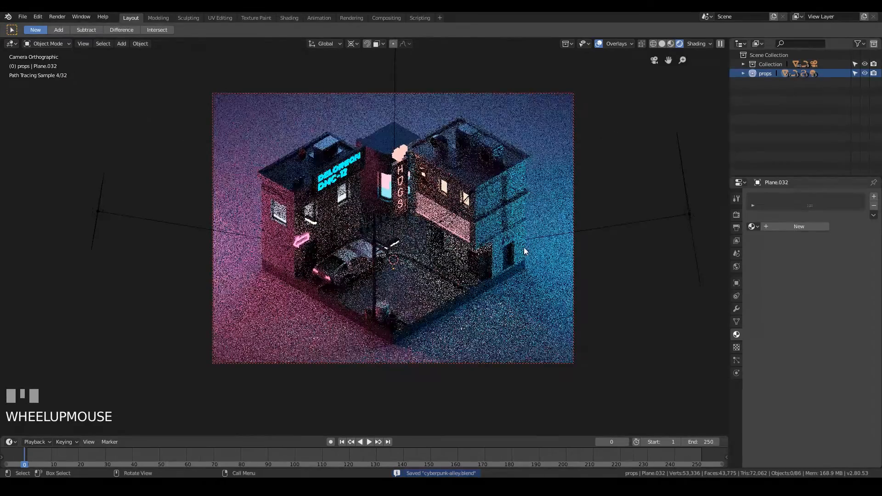
pyautogui.scroll(2, 524, 251)
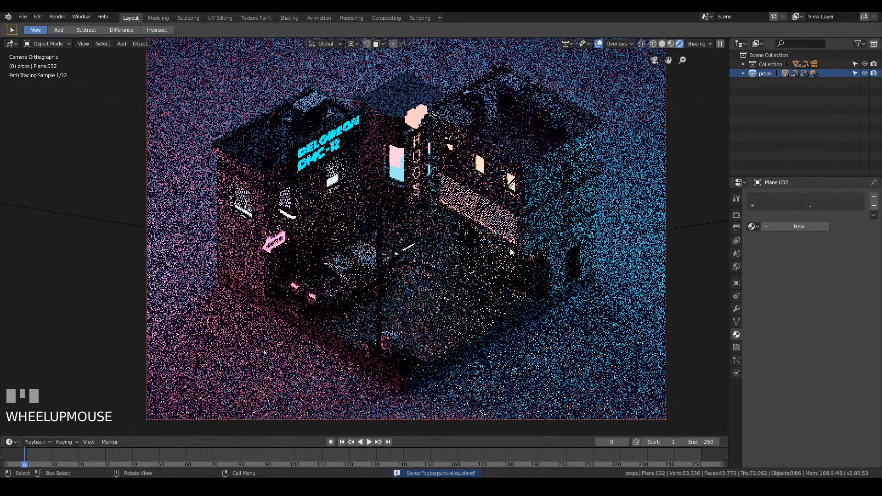
# - Switch the viewport to LookDev shading and select the road plane between the kerbs
pyautogui.press('z')
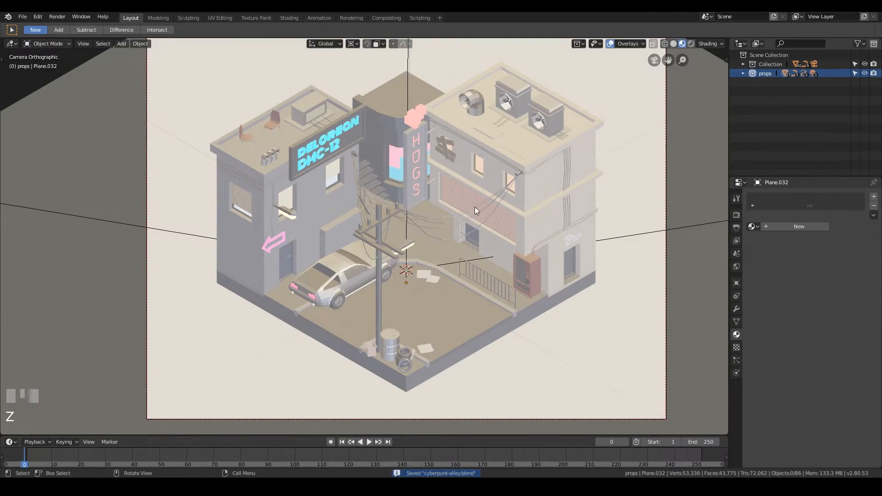
pyautogui.moveTo(493, 186); pyautogui.dragTo(513, 225, button='middle')
pyautogui.scroll(-2, 514, 226)
pyautogui.scroll(6, 470, 287)
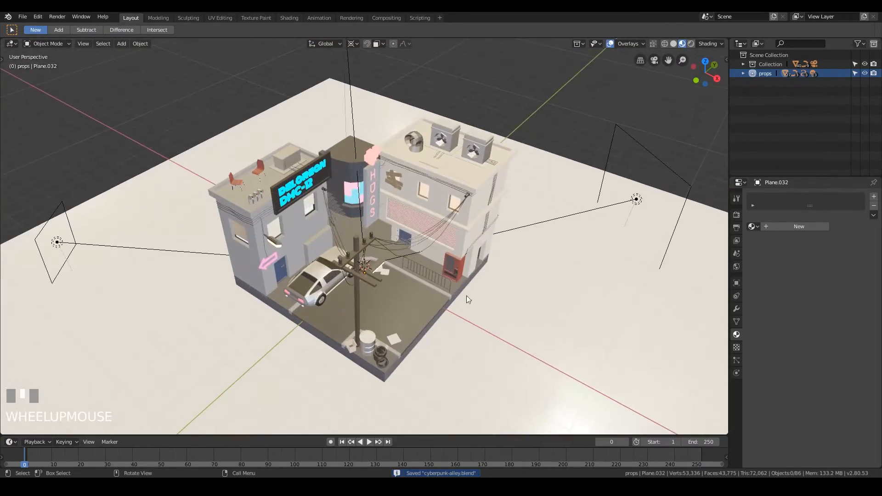
pyautogui.click(413, 307)
pyautogui.moveTo(412, 307); pyautogui.dragTo(321, 145, button='middle')
pyautogui.click(321, 145)
pyautogui.moveTo(553, 160); pyautogui.dragTo(514, 172, button='middle')
pyautogui.scroll(4, 514, 172)
pyautogui.click(432, 267)
pyautogui.keyDown('shift'); pyautogui.moveTo(432, 266); pyautogui.dragTo(441, 221, button='middle'); pyautogui.keyUp('shift')
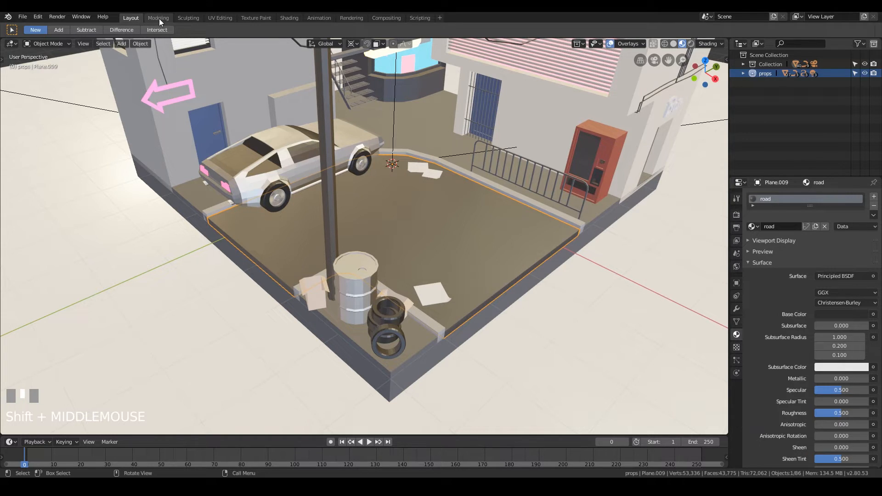
# - Bring the road plane into the UV Editing workspace and select all of its upper faces
pyautogui.click(256, 18)
pyautogui.moveTo(527, 367)
pyautogui.mouseDown(button='middle')
pyautogui.moveTo(525, 287)
pyautogui.moveTo(543, 187)
pyautogui.moveTo(596, 210)
pyautogui.moveTo(574, 223)
pyautogui.mouseUp(button='middle')
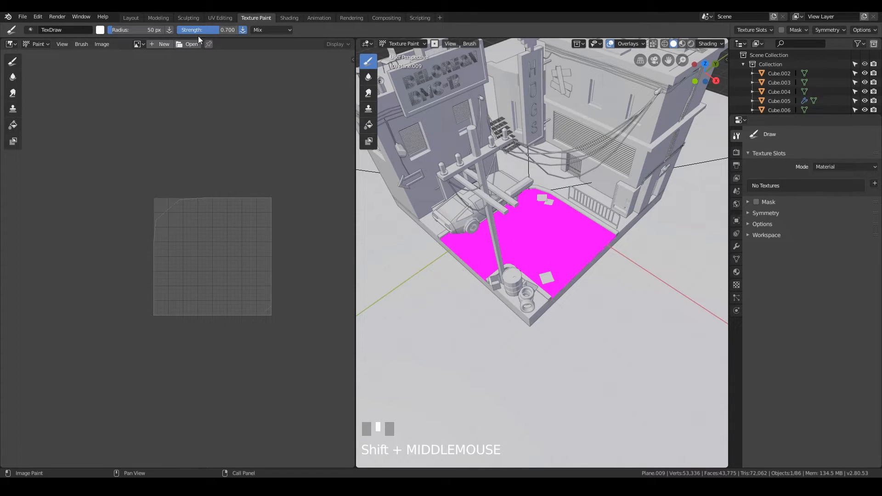
pyautogui.click(218, 17)
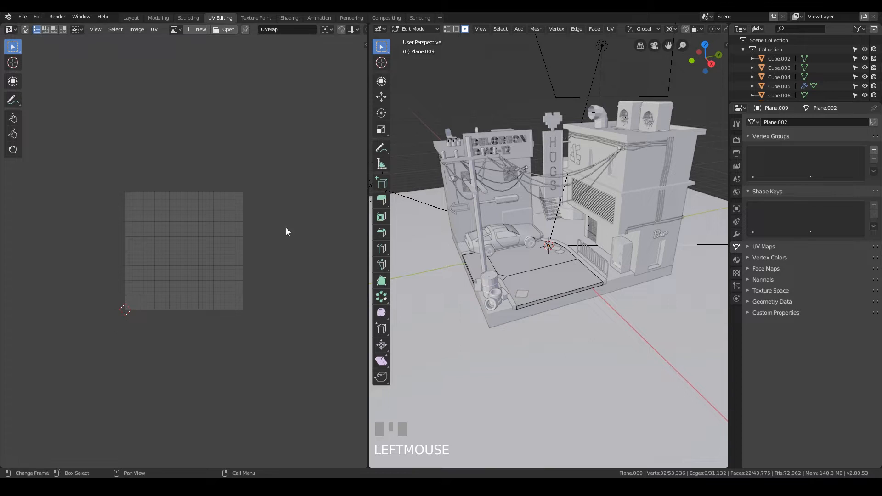
pyautogui.moveTo(578, 256); pyautogui.dragTo(608, 276, button='middle')
pyautogui.keyDown('shift'); pyautogui.moveTo(615, 276); pyautogui.dragTo(561, 206, button='middle'); pyautogui.keyUp('shift')
pyautogui.moveTo(562, 207); pyautogui.dragTo(604, 215, button='middle')
pyautogui.scroll(3, 565, 211)
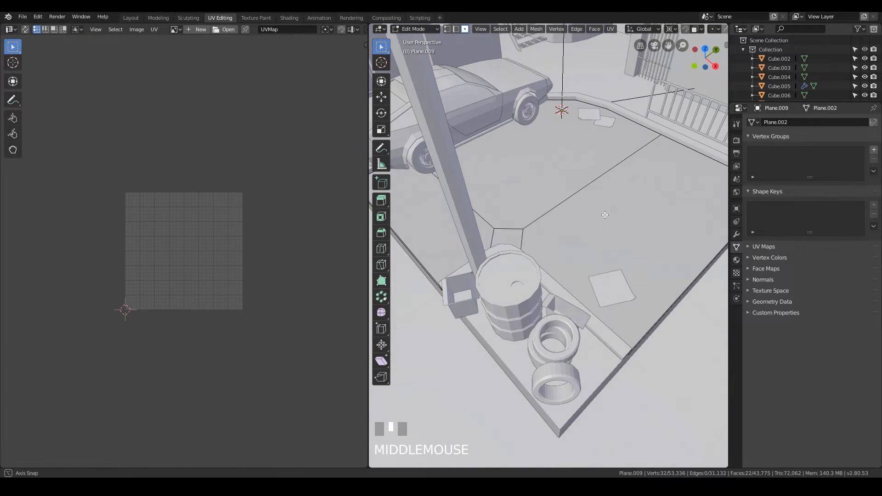
pyautogui.scroll(-2, 601, 216)
pyautogui.click(505, 238)
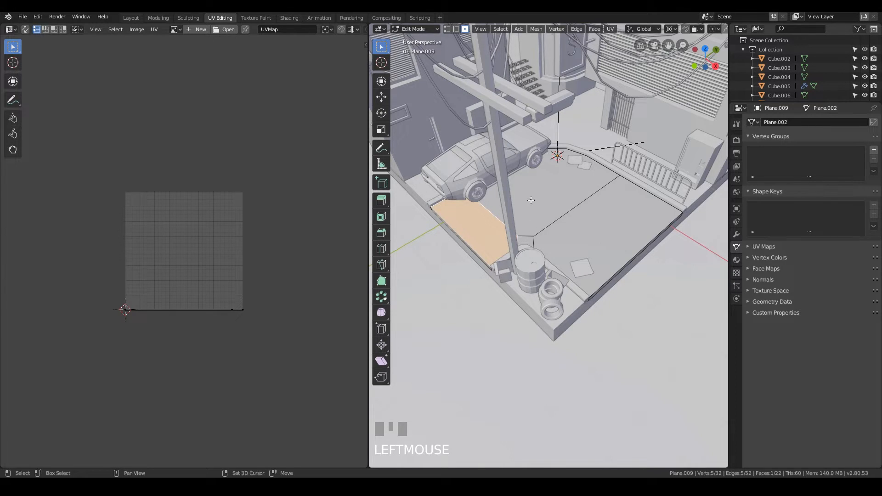
pyautogui.keyDown('shift'); pyautogui.click(570, 202); pyautogui.keyUp('shift')
pyautogui.keyDown('shift'); pyautogui.click(570, 234); pyautogui.keyUp('shift')
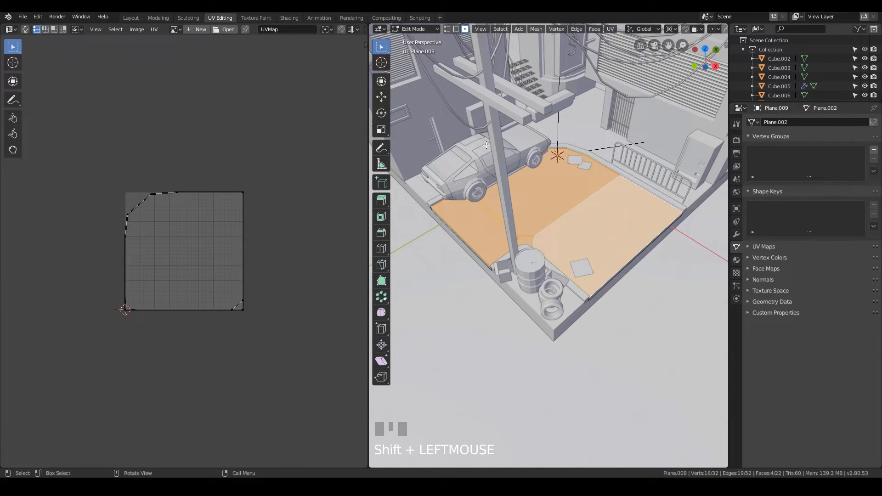
pyautogui.scroll(-2, 546, 234)
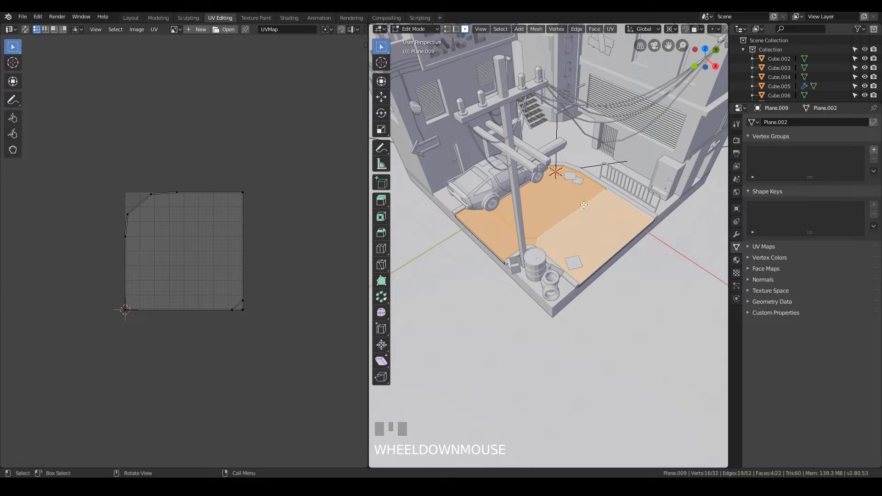
pyautogui.rightClick(572, 216)
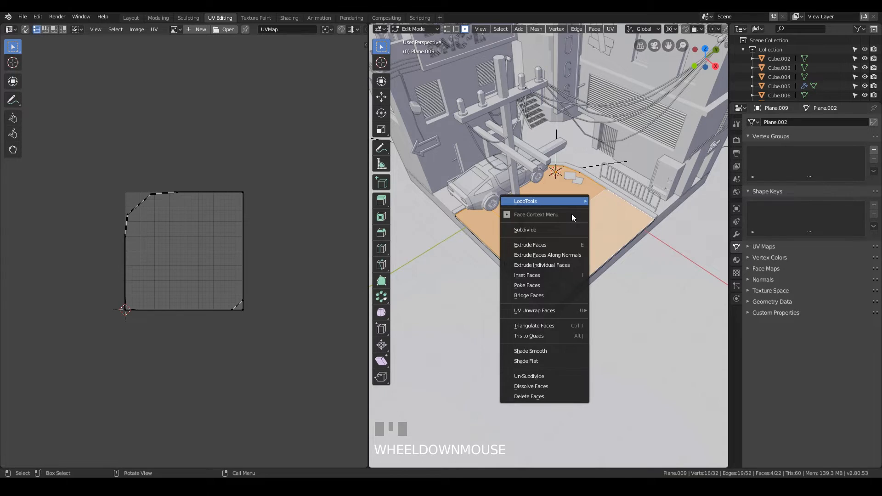
pyautogui.click(553, 244)
pyautogui.click(538, 220)
# - Unwrap the selected road faces with Smart UV Project, using an angle limit of 66 and an island margin of 0
pyautogui.press('u')
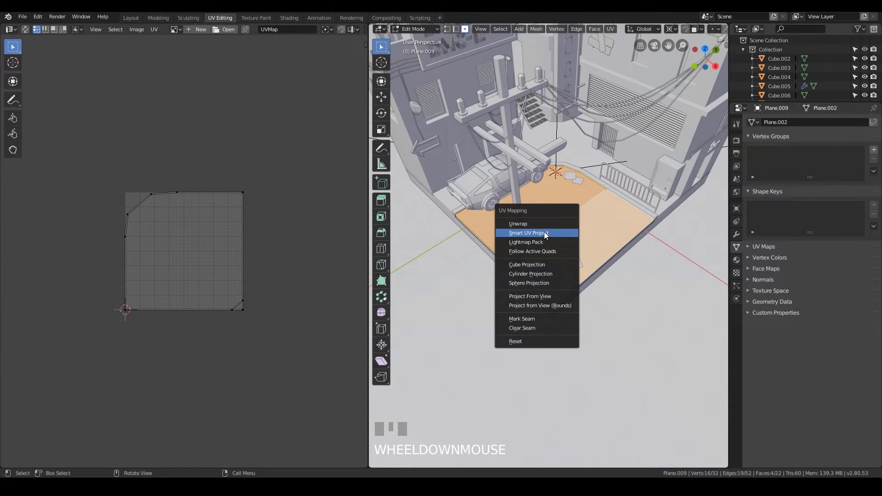
pyautogui.click(544, 232)
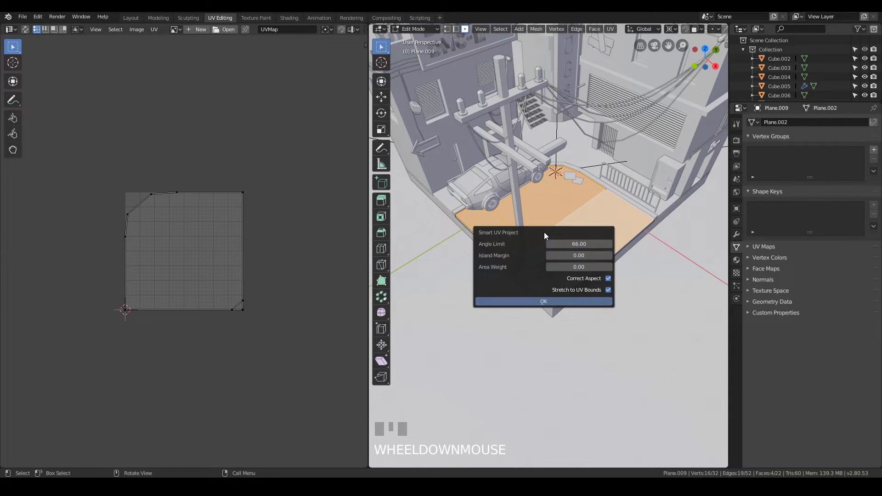
pyautogui.click(544, 302)
pyautogui.moveTo(212, 261); pyautogui.dragTo(237, 239, button='middle')
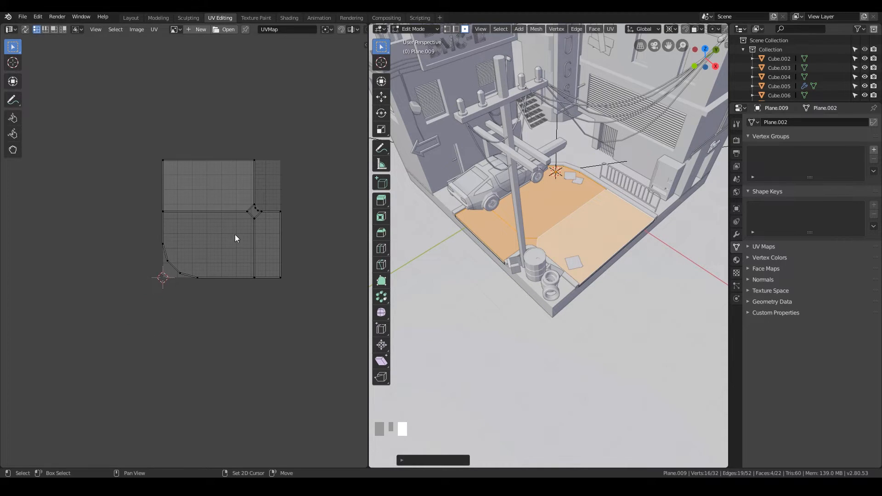
pyautogui.scroll(5, 233, 237)
pyautogui.scroll(-2, 319, 187)
pyautogui.moveTo(301, 133); pyautogui.dragTo(235, 141, button='middle')
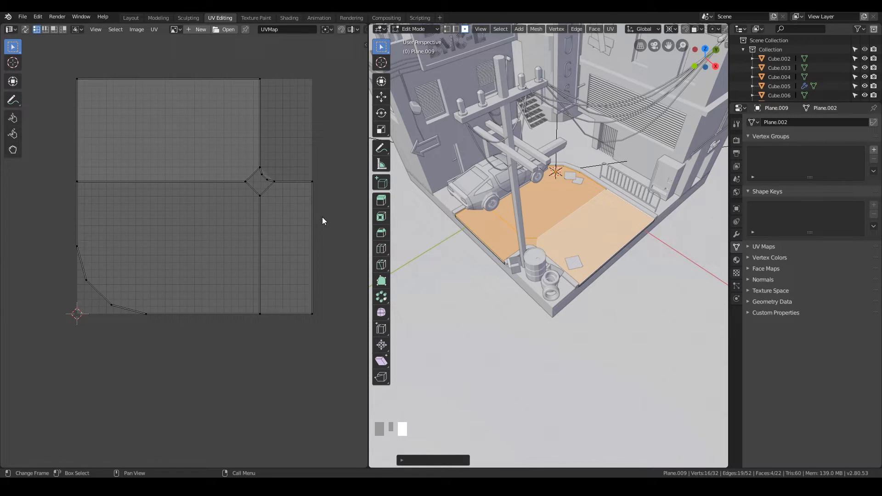
# - Leave mesh editing and bring the road plane into the Texture Paint workspace
pyautogui.press('Tab')
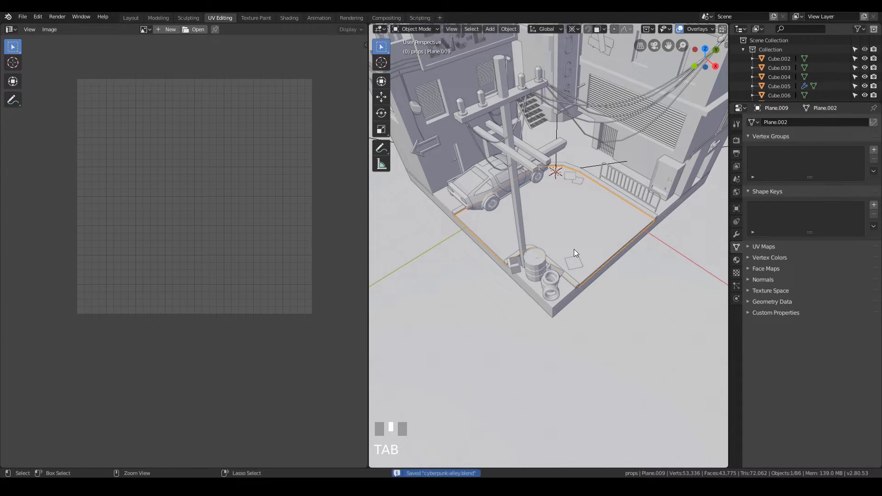
pyautogui.click(256, 18)
pyautogui.click(509, 250)
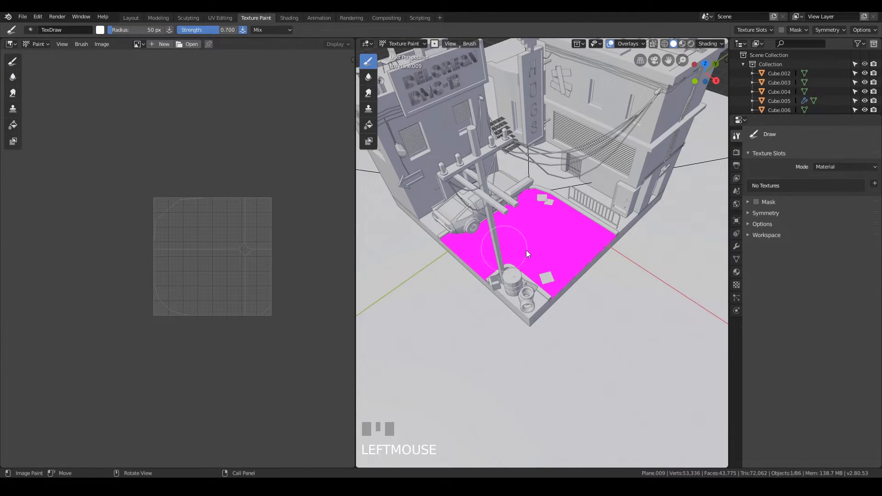
# - Create a blank black 2048 x 2048 px image named "road-cyberpunk" with alpha for painting the road
pyautogui.click(156, 44)
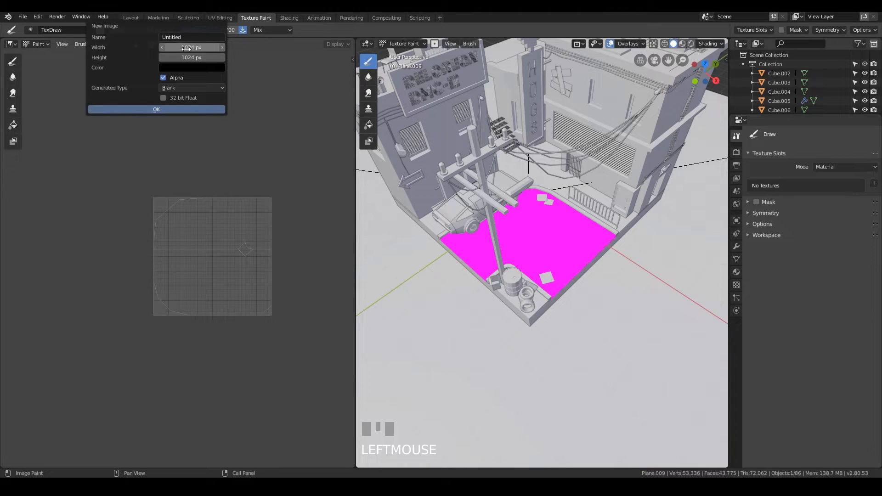
pyautogui.click(213, 49)
pyautogui.write('2048')
pyautogui.click(198, 55)
pyautogui.write('2048')
pyautogui.press('Return')
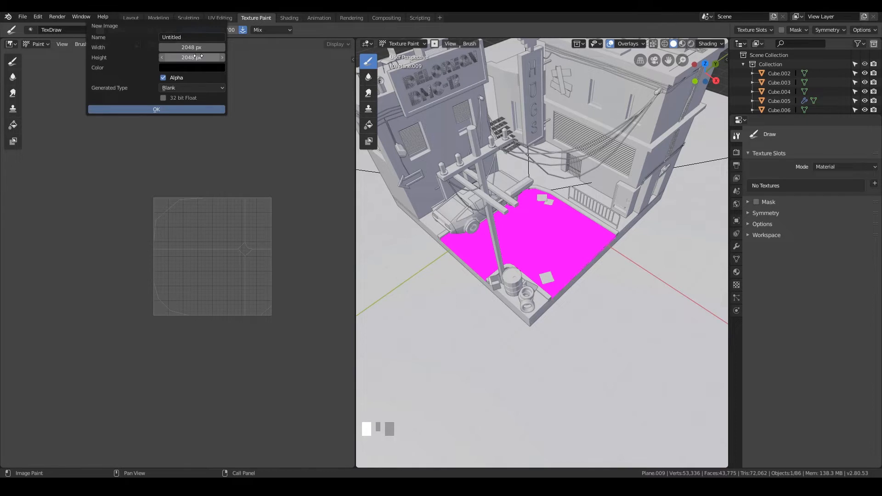
pyautogui.click(184, 38)
pyautogui.write('road')
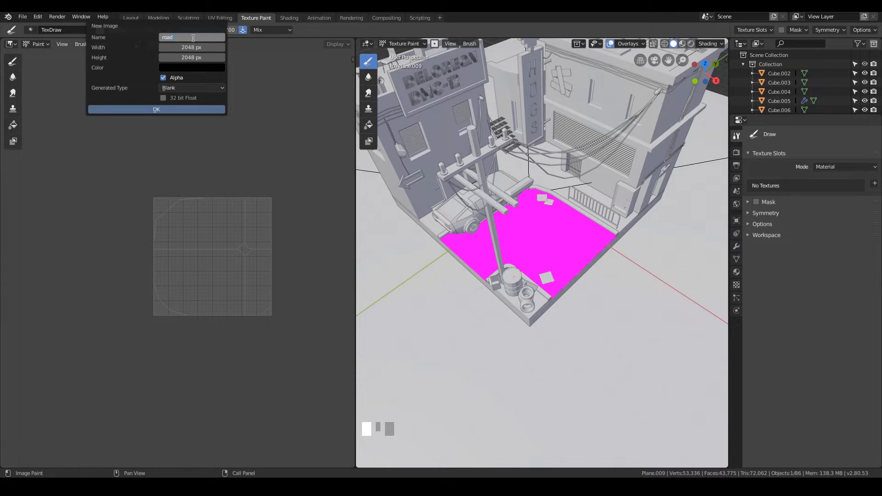
pyautogui.write('-cyberpunk')
pyautogui.click(157, 109)
pyautogui.click(156, 109)
pyautogui.scroll(-5, 198, 202)
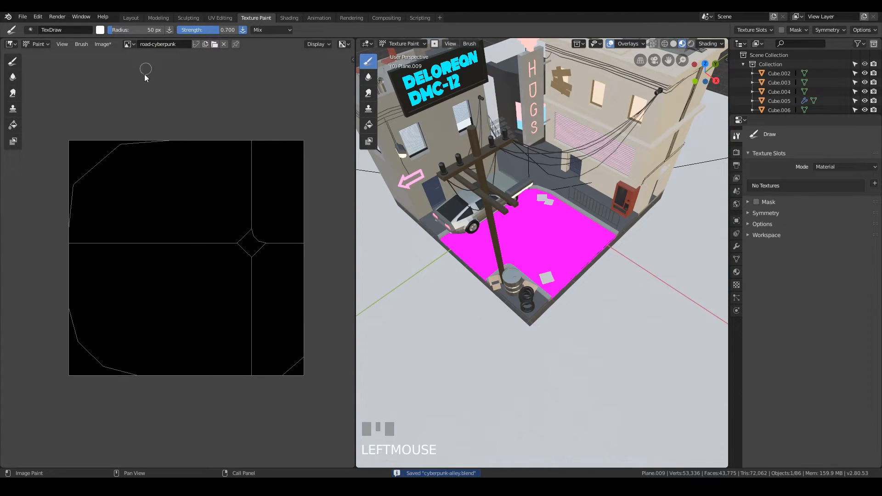
# - Save the new image as road-cyberpunk.png in the textures folder and save the scene file
pyautogui.click(108, 44)
pyautogui.click(109, 44)
pyautogui.click(110, 45)
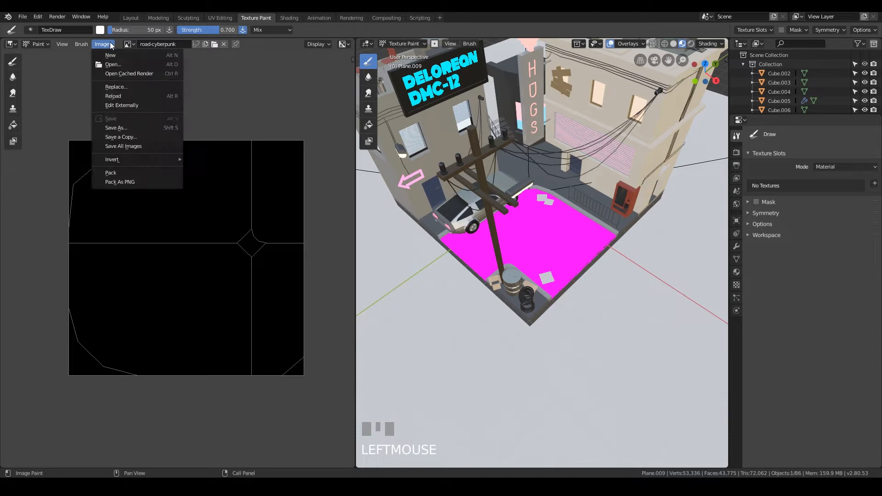
pyautogui.click(130, 128)
pyautogui.doubleClick(146, 86)
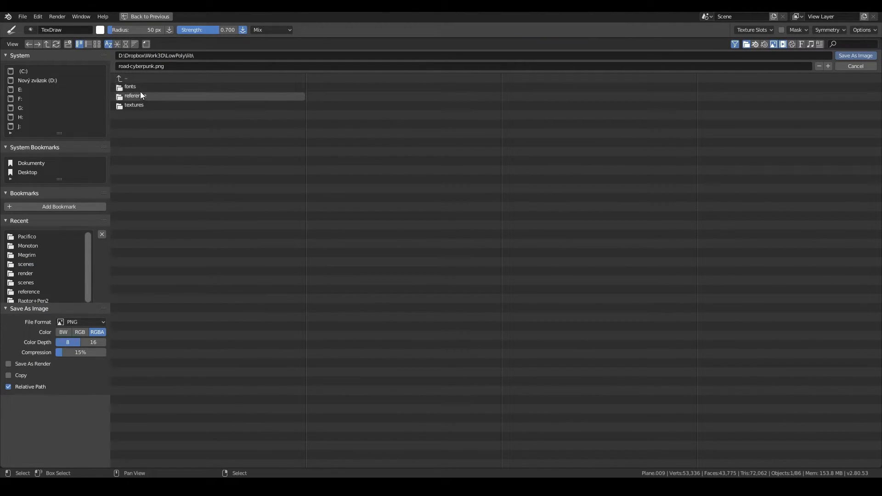
pyautogui.doubleClick(141, 105)
pyautogui.click(855, 56)
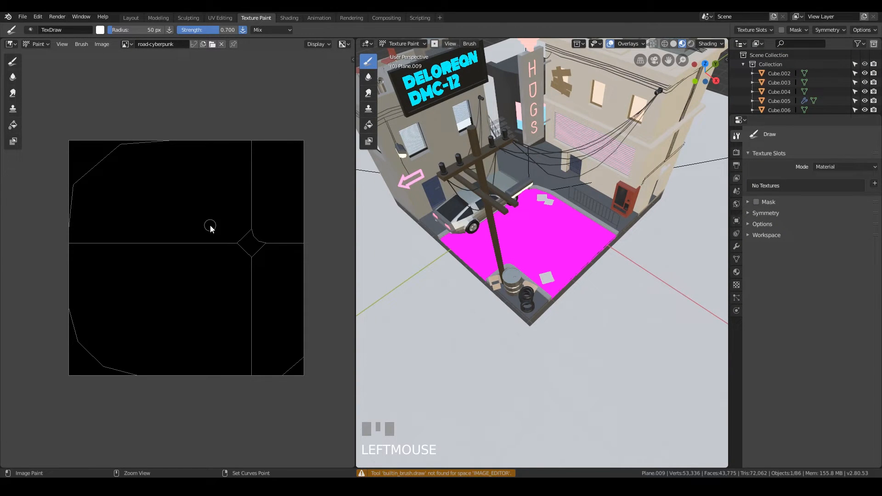
pyautogui.hotkey('ctrl', 's')
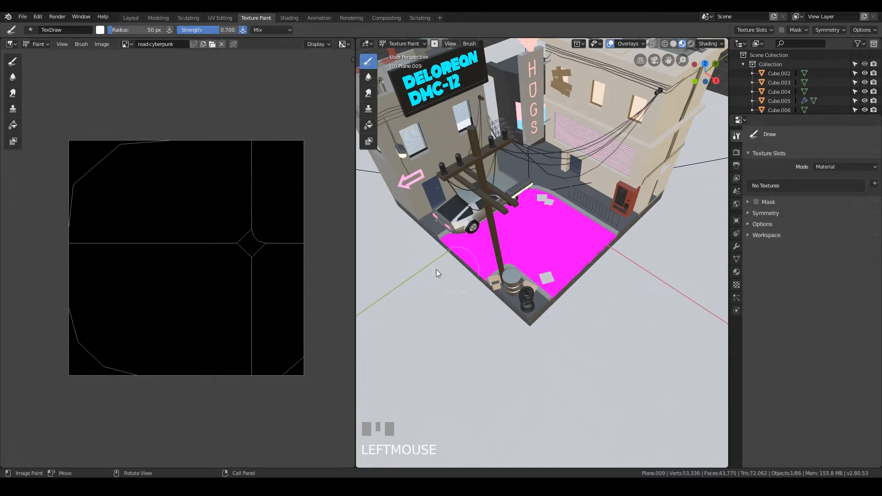
# - Try a diagonal brush stroke across the road-cyberpunk image and undo it
pyautogui.moveTo(182, 218)
pyautogui.mouseDown()
pyautogui.moveTo(151, 213)
pyautogui.moveTo(118, 256)
pyautogui.moveTo(277, 293)
pyautogui.mouseUp()
pyautogui.hotkey('ctrl', 'z')
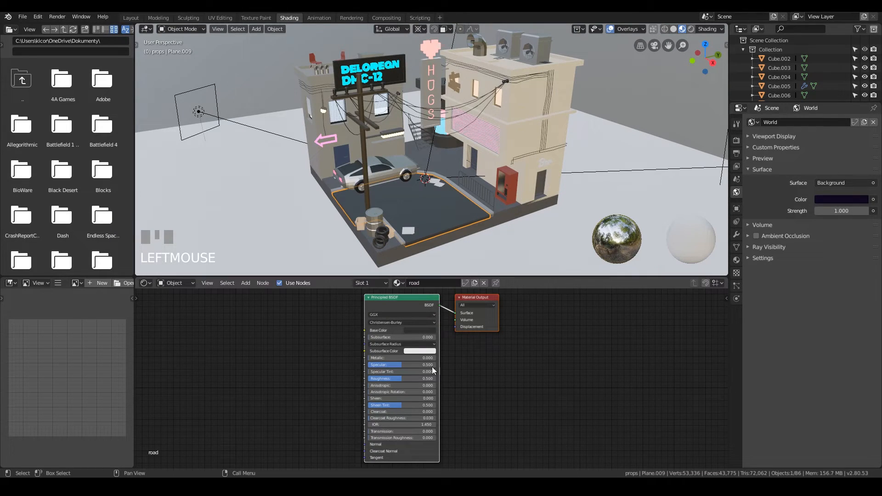
# - Reposition the road material's Principled BSDF and Material Output nodes to make room for a texture node in front of them
pyautogui.moveTo(409, 299); pyautogui.dragTo(397, 303)
pyautogui.moveTo(477, 298); pyautogui.dragTo(556, 304)
pyautogui.moveTo(391, 303); pyautogui.dragTo(479, 300)
pyautogui.scroll(1, 470, 370)
pyautogui.scroll(-1, 470, 370)
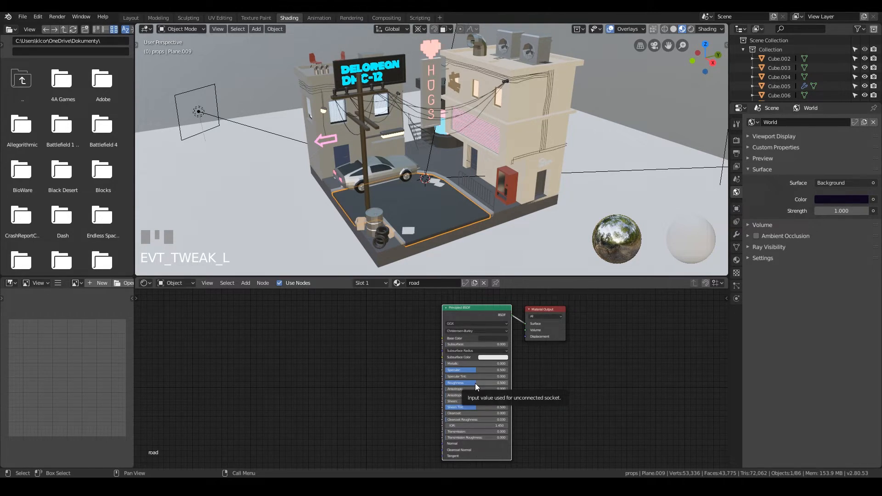
pyautogui.hotkey('shift', 'a')
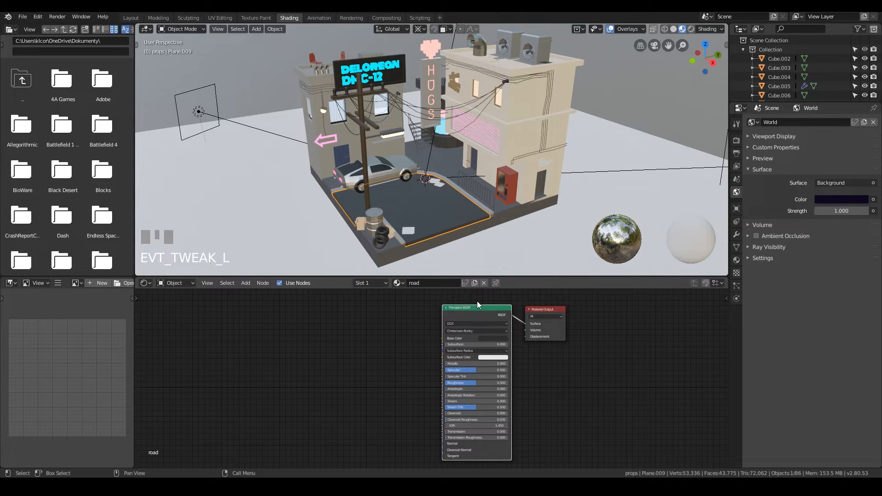
pyautogui.click(476, 308)
# - Add an Image Texture node using the road-cyberpunk image and place it before the road material's Principled BSDF
pyautogui.moveTo(567, 398); pyautogui.dragTo(586, 376, button='middle')
pyautogui.scroll(1, 552, 378)
pyautogui.scroll(3, 552, 377)
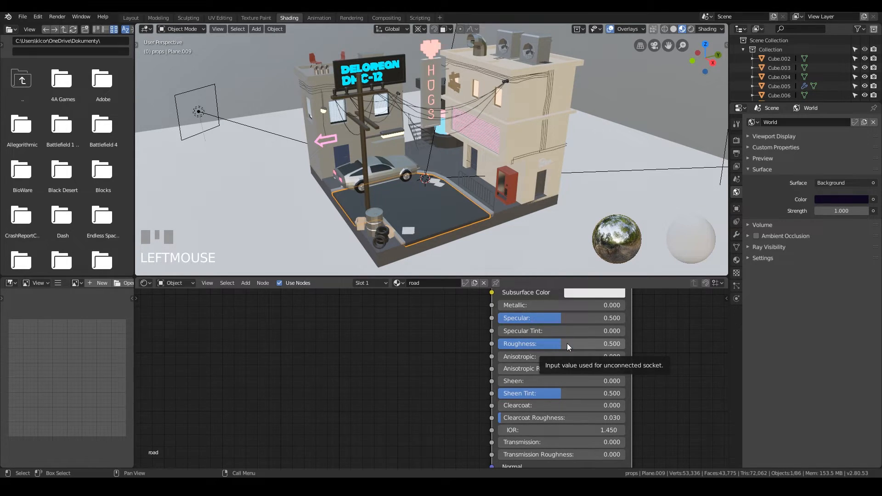
pyautogui.scroll(-1, 566, 343)
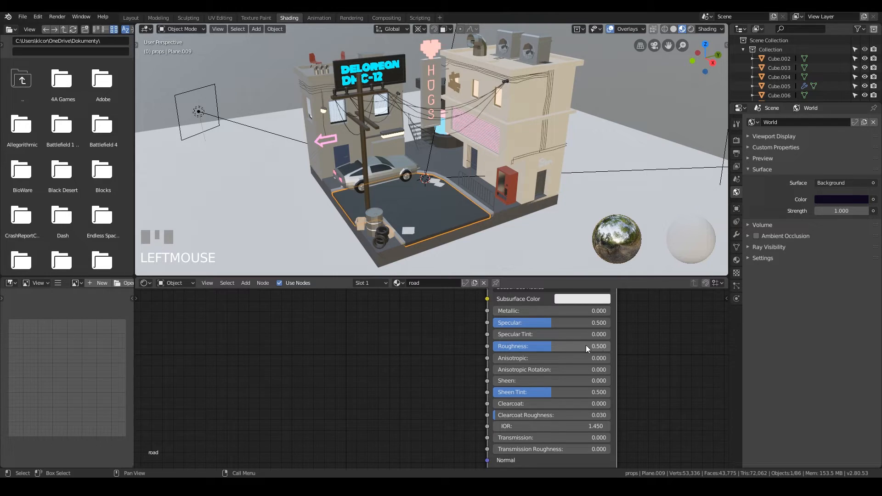
pyautogui.scroll(-1, 322, 350)
pyautogui.hotkey('shift', 'a')
pyautogui.moveTo(305, 383)
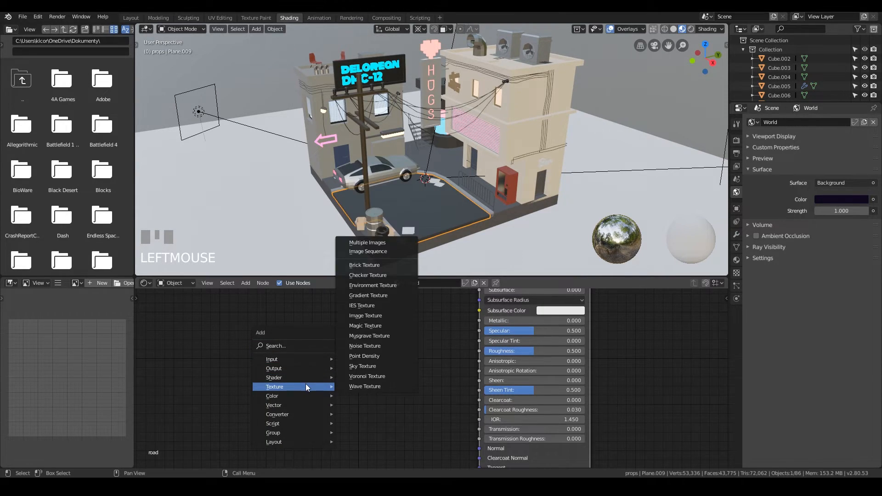
pyautogui.click(373, 317)
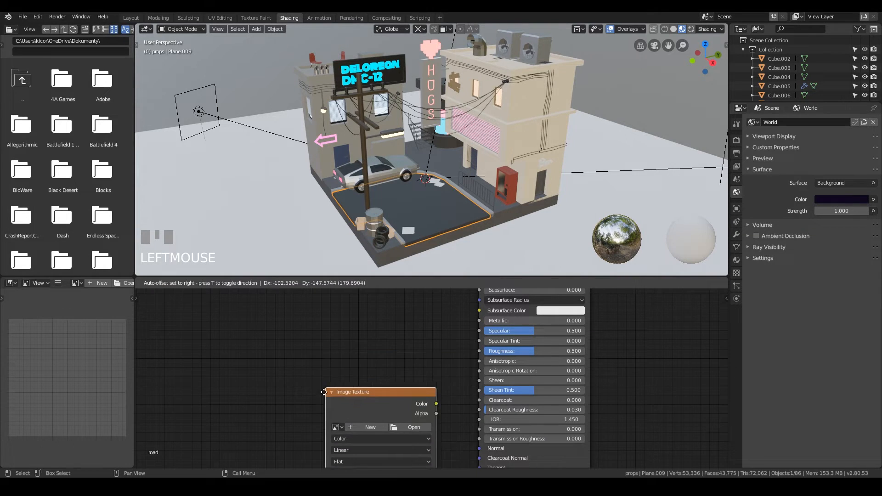
pyautogui.click(309, 369)
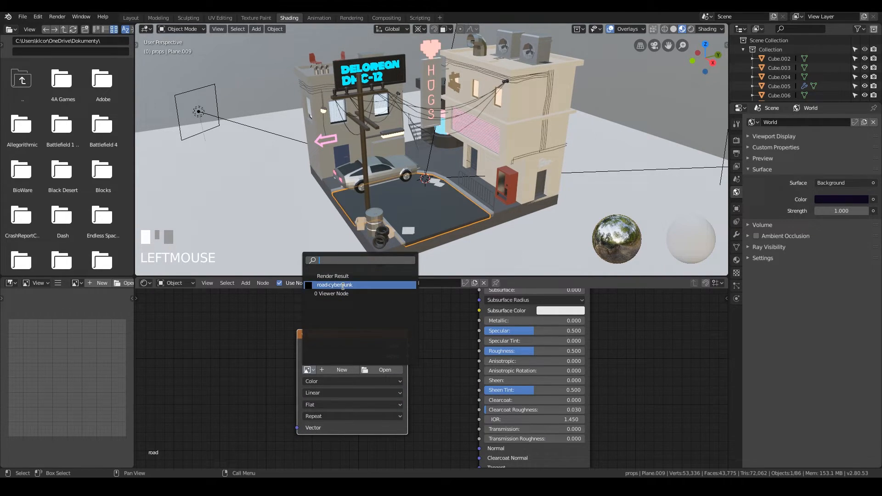
pyautogui.click(340, 281)
pyautogui.moveTo(362, 346); pyautogui.dragTo(330, 341)
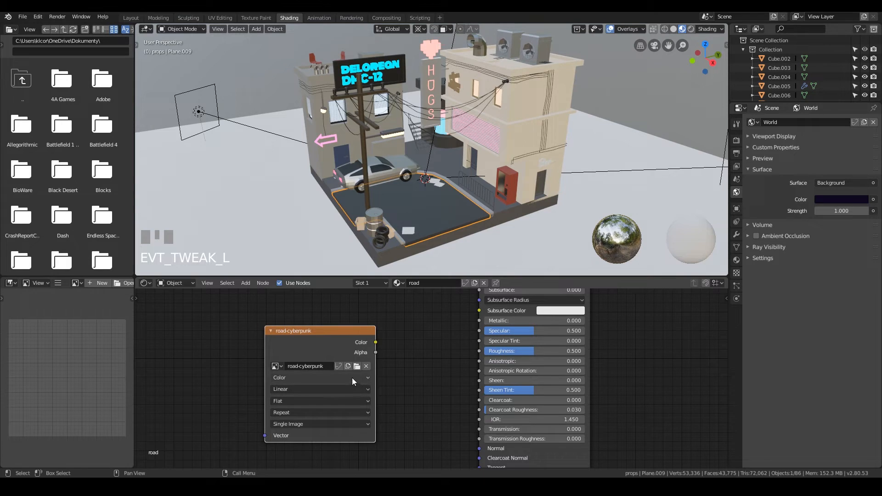
# - Connect the road-cyberpunk texture's Color output to the Principled BSDF's Roughness input, check the road's reflections and save the file
pyautogui.click(375, 343)
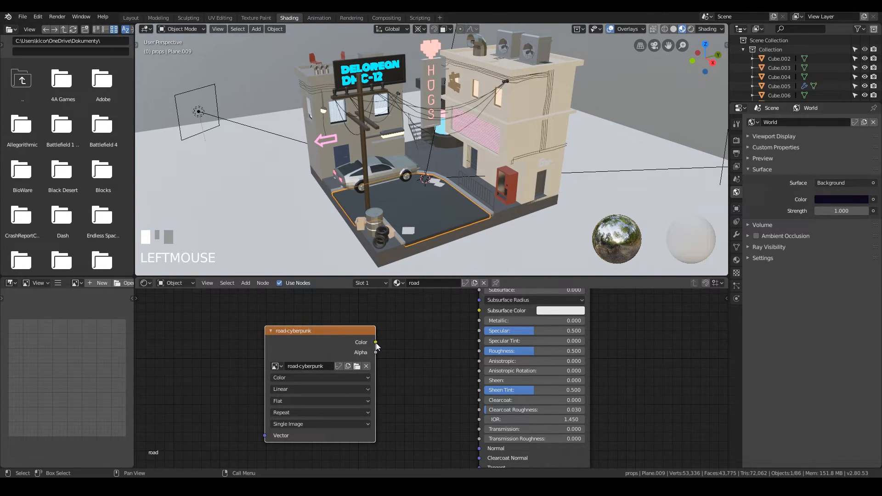
pyautogui.moveTo(376, 342); pyautogui.dragTo(478, 352)
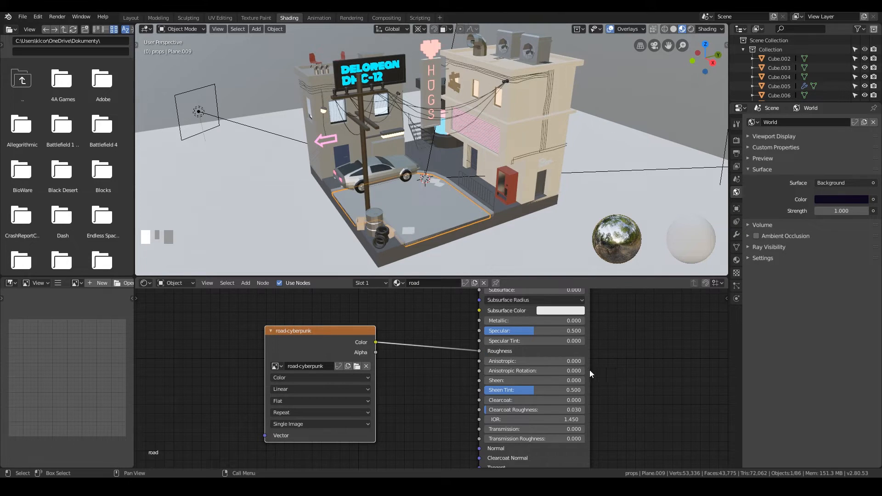
pyautogui.moveTo(461, 233); pyautogui.dragTo(484, 224, button='middle')
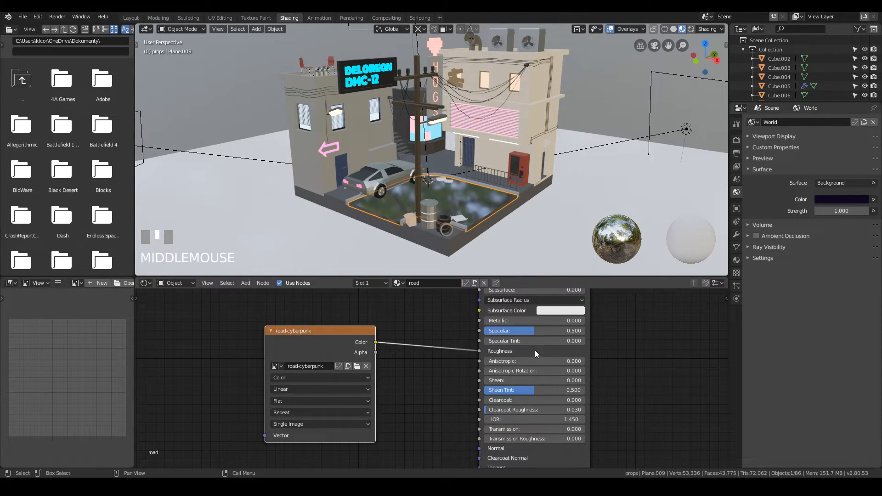
pyautogui.moveTo(495, 224); pyautogui.dragTo(462, 142, button='middle')
pyautogui.scroll(-3, 469, 117)
pyautogui.hotkey('ctrl', 's')
# - Return to texture painting and brush a large soft white patch across the middle of the road, using TexDraw at 0.700 strength
pyautogui.click(259, 18)
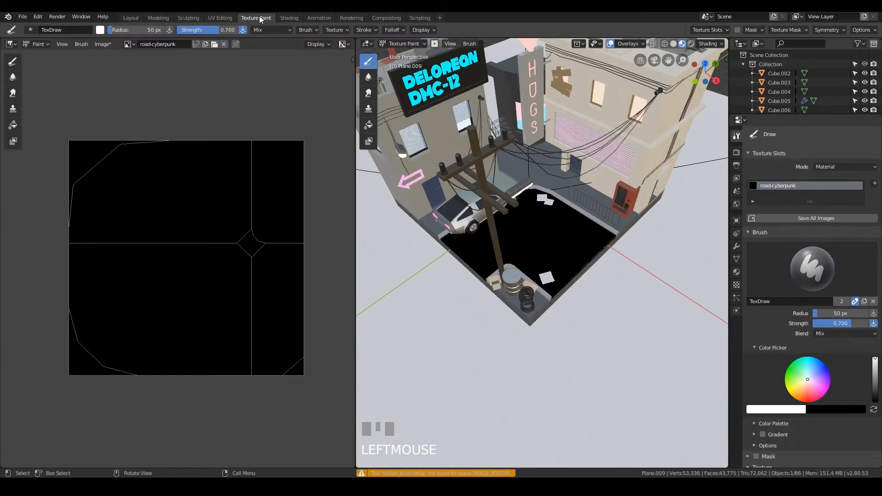
pyautogui.moveTo(606, 202); pyautogui.dragTo(610, 228, button='middle')
pyautogui.scroll(3, 613, 233)
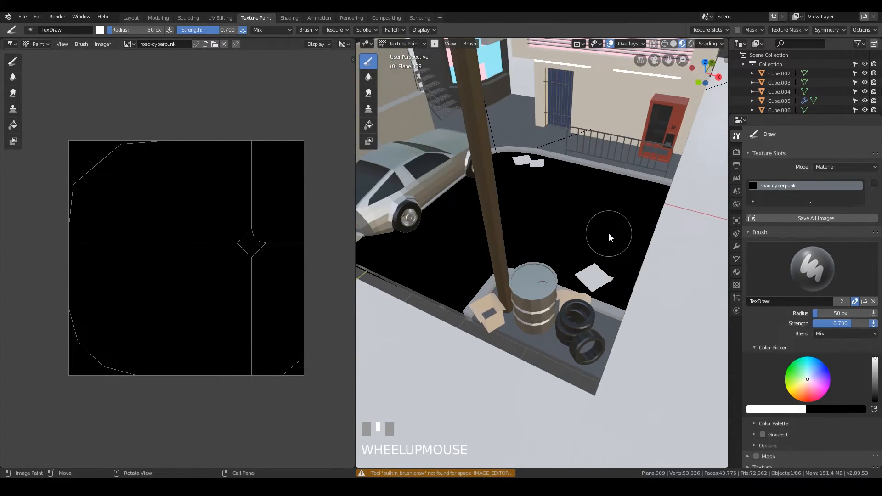
pyautogui.scroll(-2, 608, 233)
pyautogui.moveTo(561, 232)
pyautogui.mouseDown()
pyautogui.moveTo(514, 247)
pyautogui.moveTo(486, 298)
pyautogui.moveTo(576, 310)
pyautogui.mouseUp()
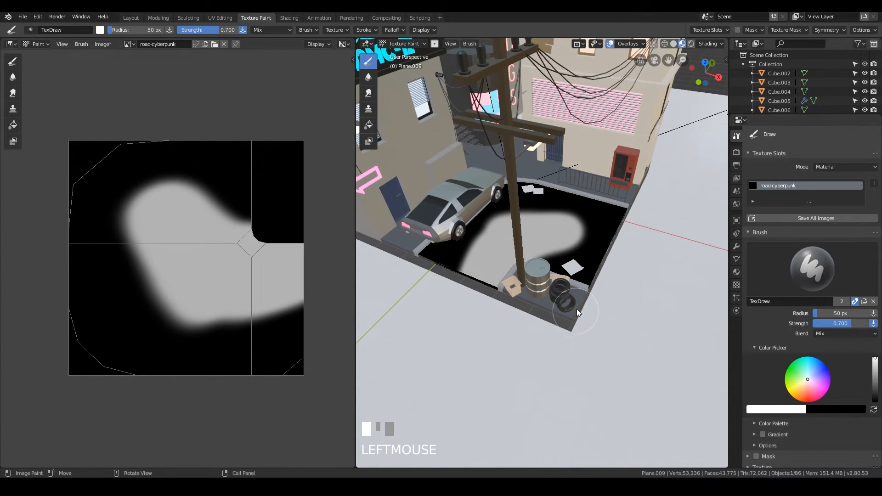
pyautogui.press('Tab')
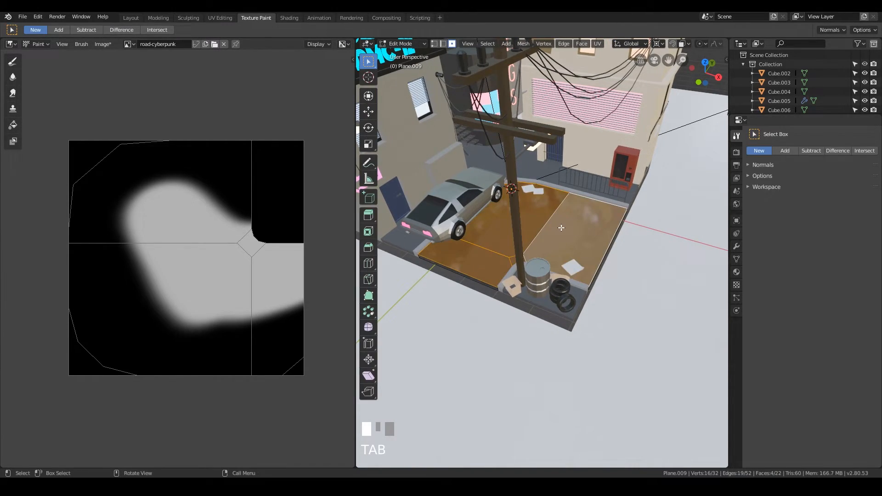
pyautogui.moveTo(610, 244)
pyautogui.mouseDown(button='middle')
pyautogui.moveTo(515, 201)
pyautogui.moveTo(557, 229)
pyautogui.moveTo(535, 211)
pyautogui.moveTo(533, 221)
pyautogui.mouseUp(button='middle')
pyautogui.scroll(4, 515, 201)
pyautogui.press('Tab')
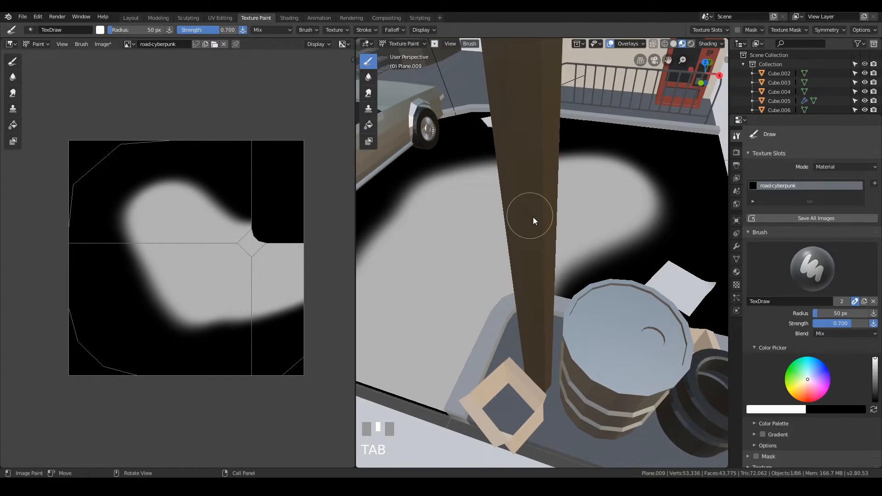
pyautogui.press('Tab')
pyautogui.scroll(-4, 645, 180)
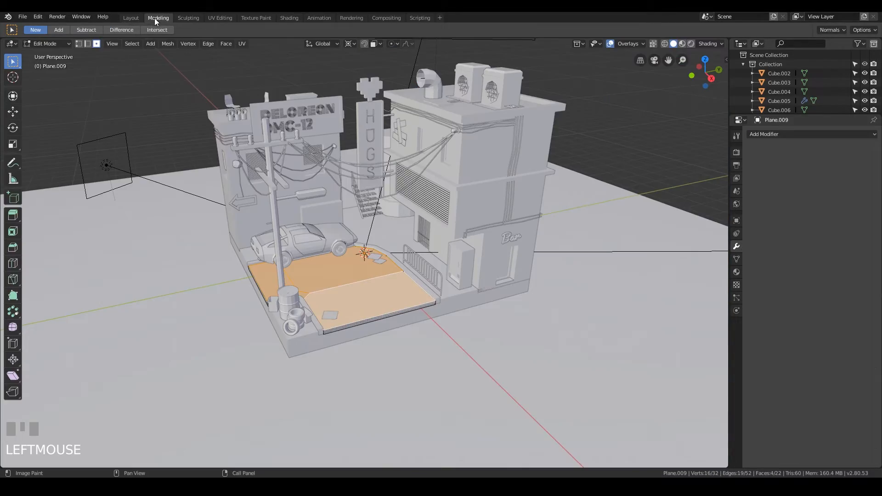
# - Examine from several angles in the Layout workspace how the painted roughness patch affects the road's reflections
pyautogui.click(158, 17)
pyautogui.click(131, 18)
pyautogui.moveTo(463, 234)
pyautogui.mouseDown(button='middle')
pyautogui.moveTo(474, 241)
pyautogui.moveTo(471, 272)
pyautogui.moveTo(434, 244)
pyautogui.moveTo(325, 208)
pyautogui.moveTo(403, 216)
pyautogui.moveTo(534, 194)
pyautogui.moveTo(511, 234)
pyautogui.moveTo(552, 221)
pyautogui.moveTo(489, 290)
pyautogui.mouseUp(button='middle')
pyautogui.moveTo(517, 232); pyautogui.dragTo(551, 238, button='middle')
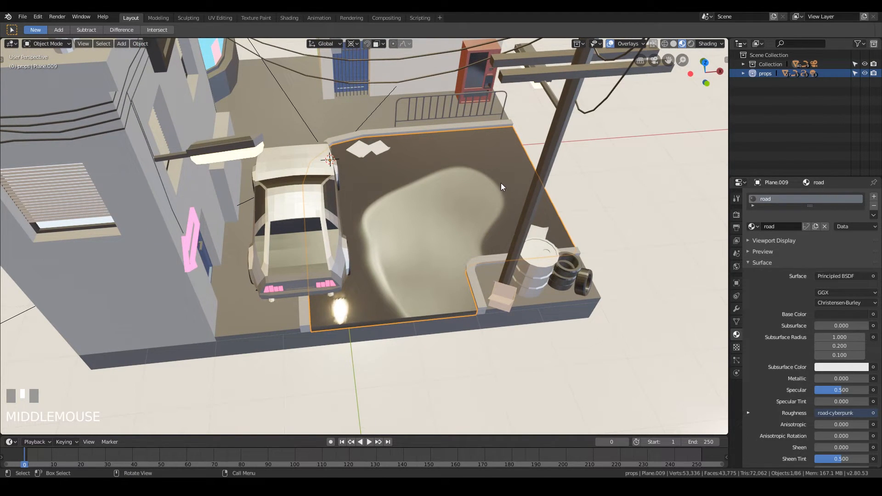
pyautogui.moveTo(483, 161); pyautogui.dragTo(447, 192, button='middle')
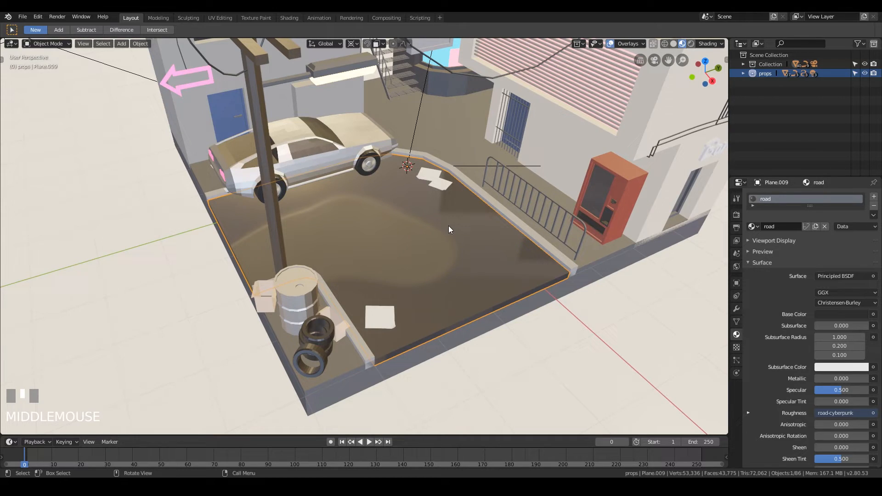
pyautogui.moveTo(367, 164); pyautogui.dragTo(534, 274, button='middle')
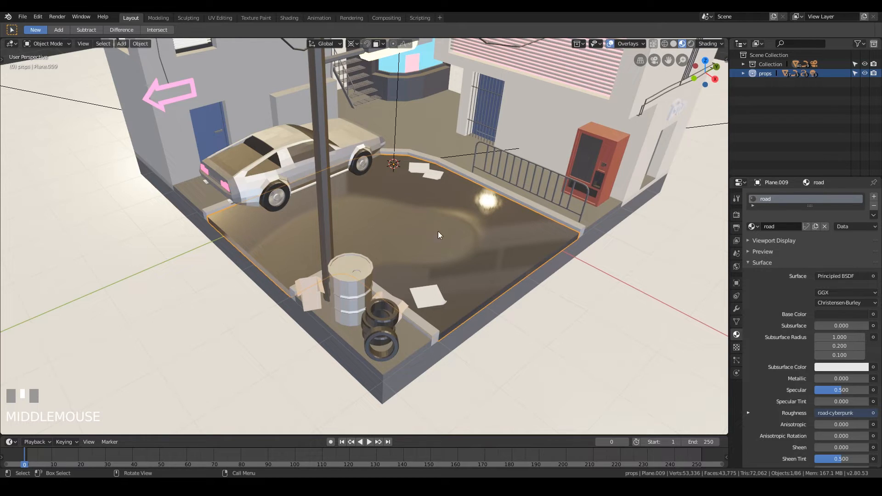
# - Move the road-cyberpunk texture node farther from the Principled BSDF in the Shading workspace, keeping its Color linked to Roughness
pyautogui.click(257, 17)
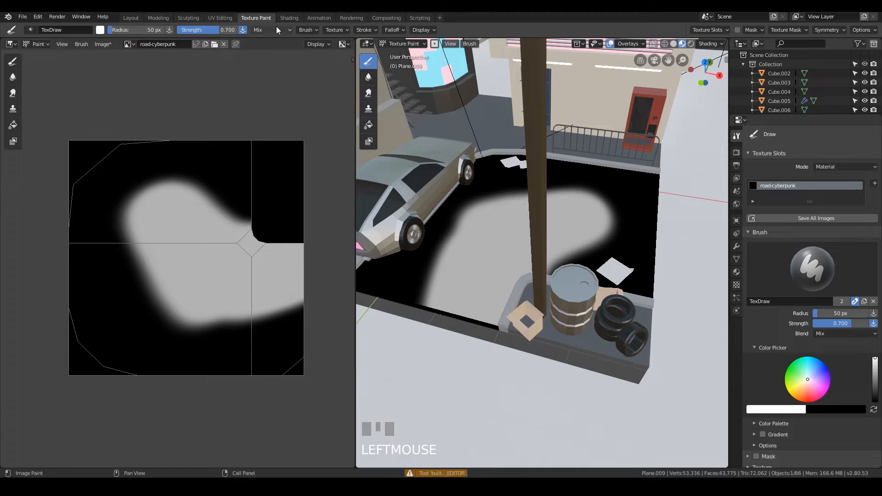
pyautogui.click(288, 18)
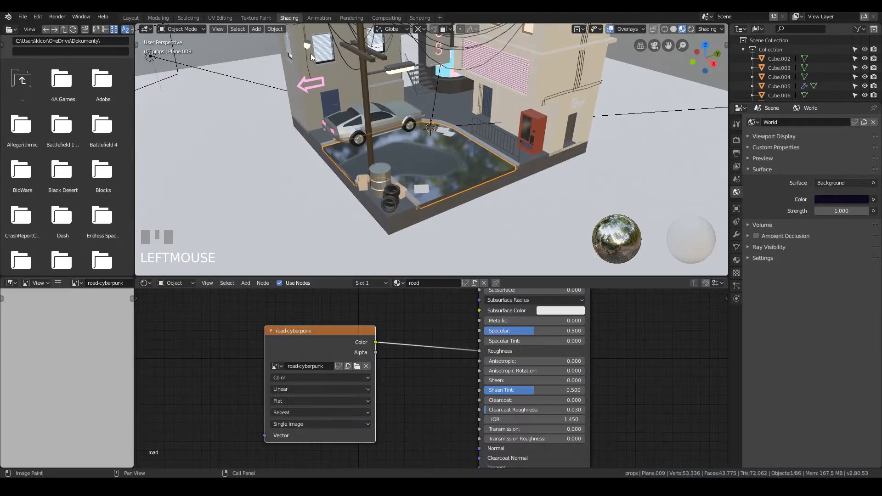
pyautogui.moveTo(310, 335); pyautogui.dragTo(268, 333)
pyautogui.moveTo(476, 352); pyautogui.dragTo(479, 351)
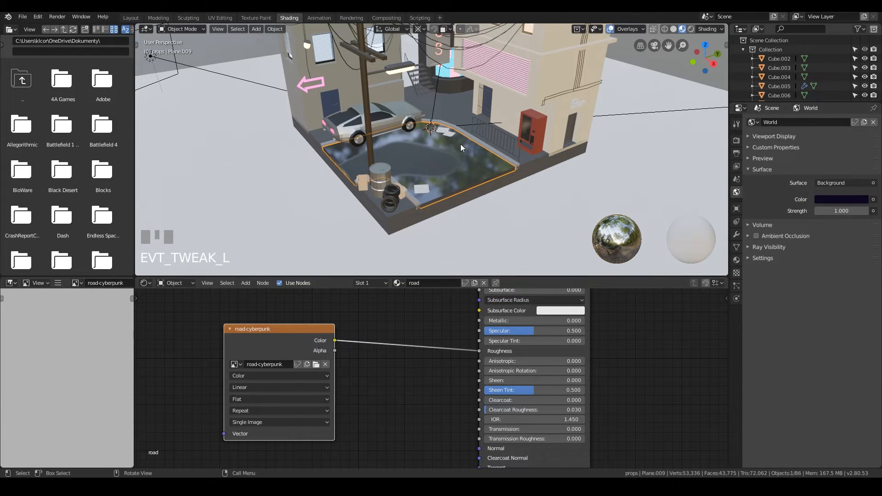
pyautogui.click(256, 17)
pyautogui.click(288, 18)
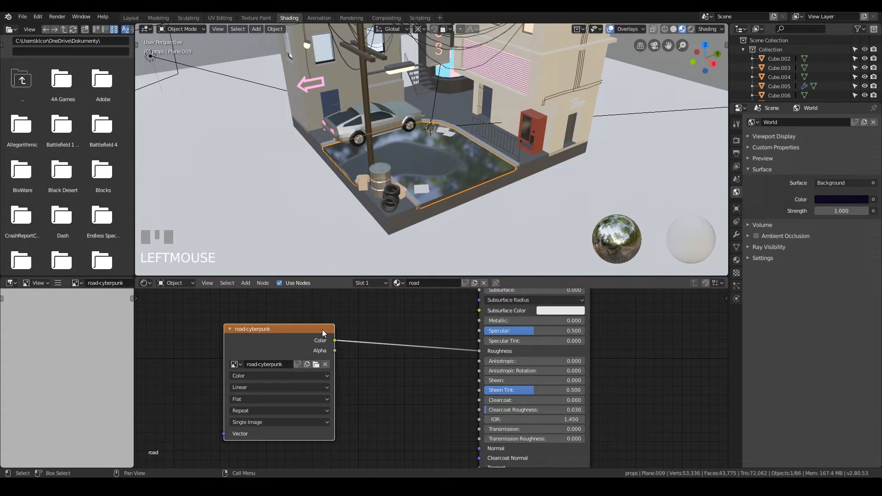
# - Move the road-cyberpunk texture node closer to the Principled BSDF and return to the Texture Paint workspace
pyautogui.moveTo(326, 331); pyautogui.dragTo(390, 331)
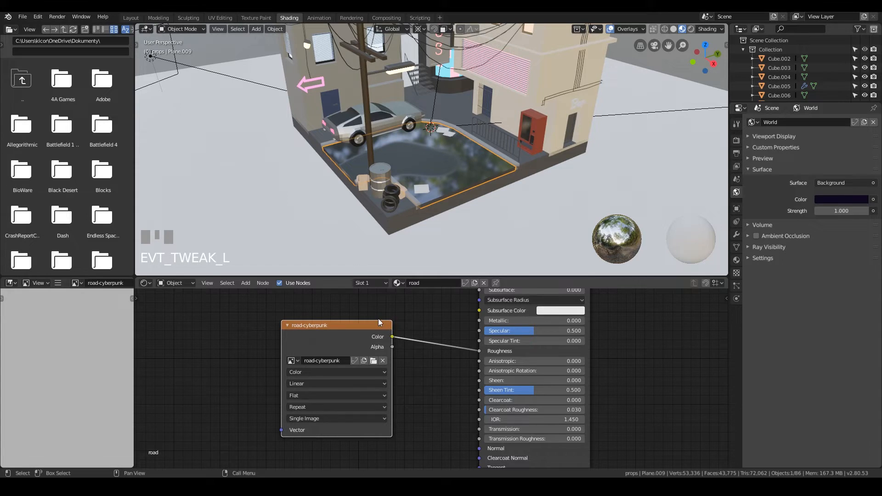
pyautogui.moveTo(362, 325); pyautogui.dragTo(364, 324)
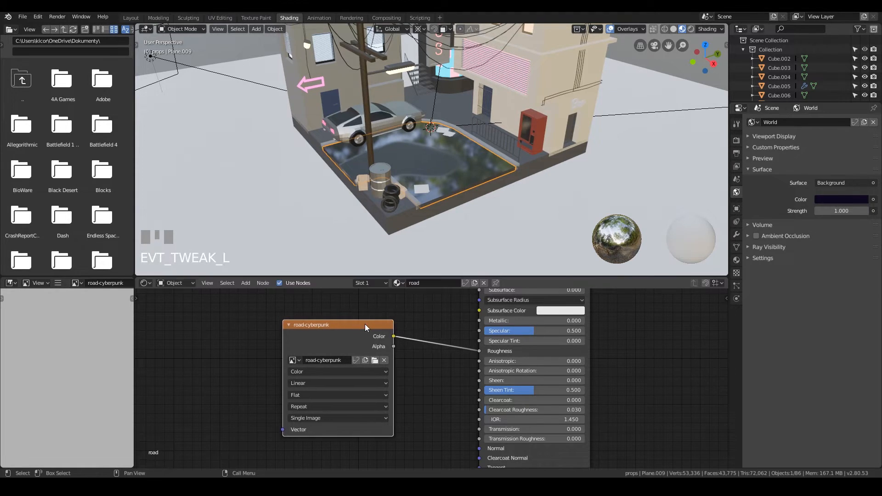
pyautogui.click(256, 17)
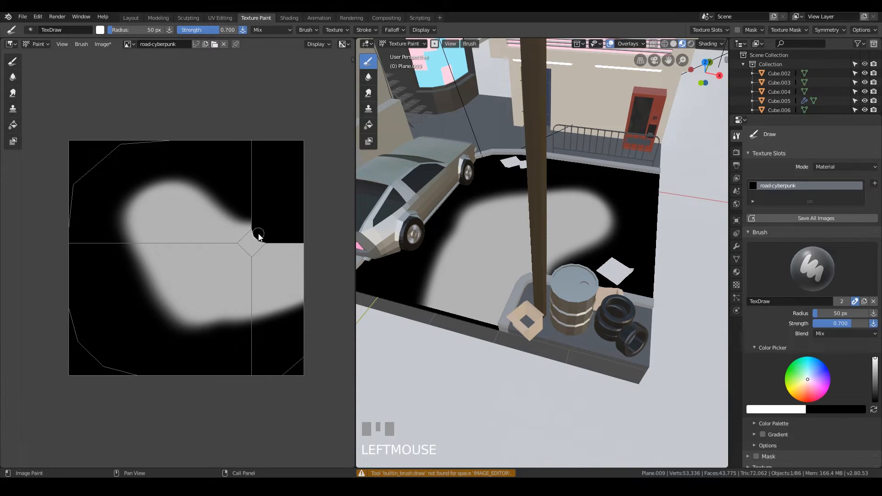
# - Brush dark grey strokes down the left side of the road texture using TexDraw at 119 px radius
pyautogui.moveTo(133, 30); pyautogui.dragTo(141, 30)
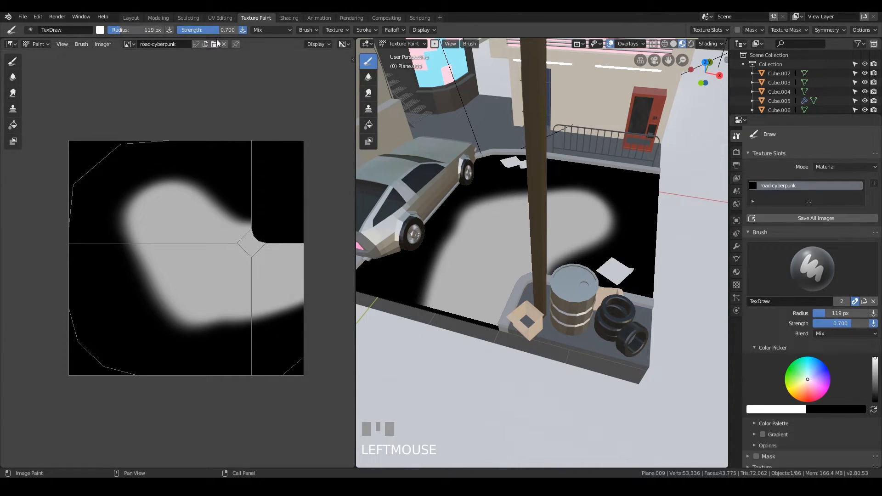
pyautogui.click(100, 30)
pyautogui.click(101, 30)
pyautogui.moveTo(178, 101); pyautogui.dragTo(175, 86)
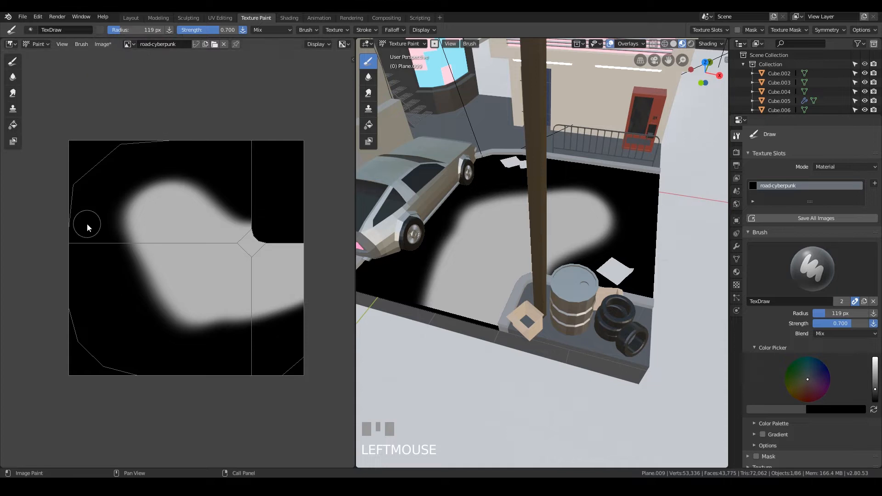
pyautogui.moveTo(83, 153); pyautogui.dragTo(98, 374)
pyautogui.moveTo(111, 163); pyautogui.dragTo(115, 248)
# - Cover the whole road texture with dark grey using TexDraw at 244 px radius and 1.000 strength
pyautogui.moveTo(125, 29); pyautogui.dragTo(151, 28)
pyautogui.moveTo(97, 252)
pyautogui.mouseDown()
pyautogui.moveTo(78, 164)
pyautogui.moveTo(132, 262)
pyautogui.mouseUp()
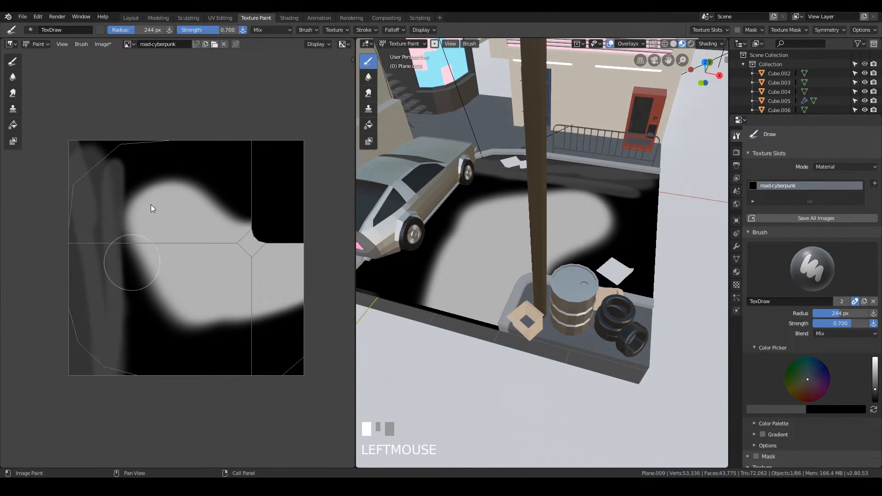
pyautogui.moveTo(208, 30); pyautogui.dragTo(238, 30)
pyautogui.moveTo(75, 271)
pyautogui.mouseDown()
pyautogui.moveTo(83, 166)
pyautogui.moveTo(95, 360)
pyautogui.moveTo(78, 152)
pyautogui.moveTo(132, 142)
pyautogui.moveTo(78, 173)
pyautogui.moveTo(321, 210)
pyautogui.moveTo(87, 306)
pyautogui.moveTo(302, 339)
pyautogui.moveTo(97, 379)
pyautogui.mouseUp()
# - Save the Blender file and the painted road-cyberpunk image
pyautogui.hotkey('ctrl', 's')
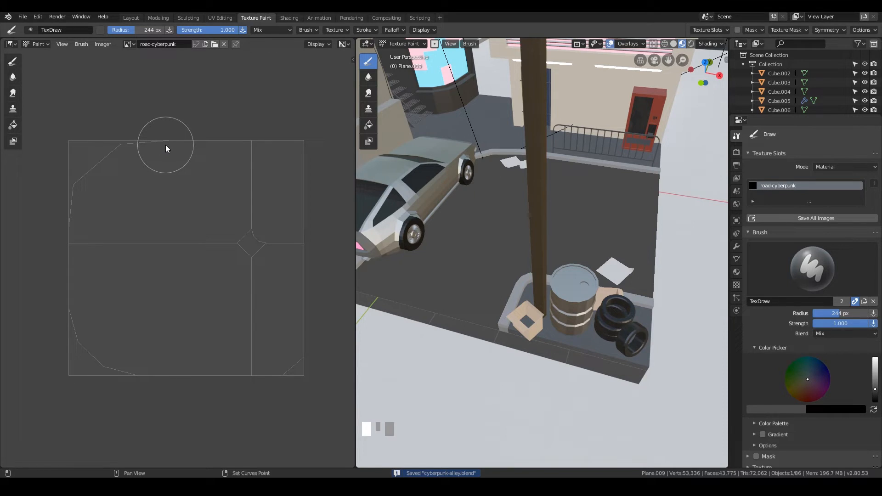
pyautogui.click(102, 43)
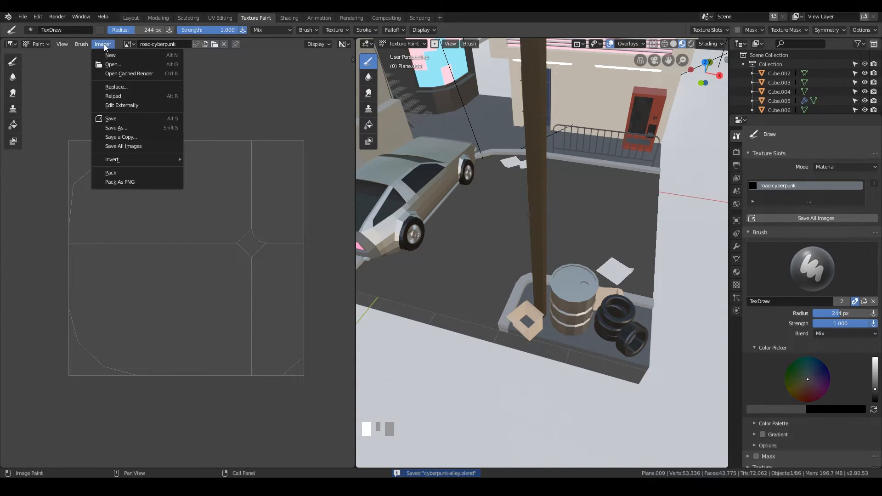
pyautogui.click(137, 119)
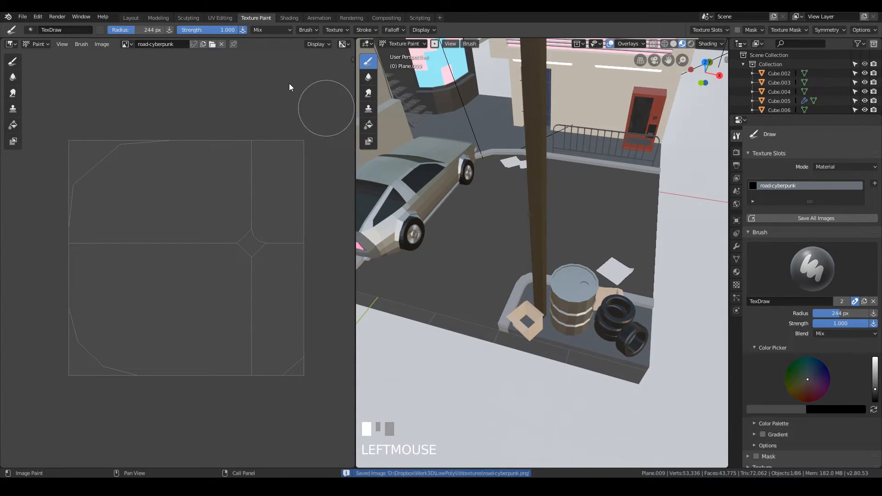
# - Examine in the Layout workspace how the uniform dark grey roughness affects the road's reflections
pyautogui.click(148, 18)
pyautogui.click(136, 18)
pyautogui.moveTo(456, 225); pyautogui.dragTo(422, 199, button='middle')
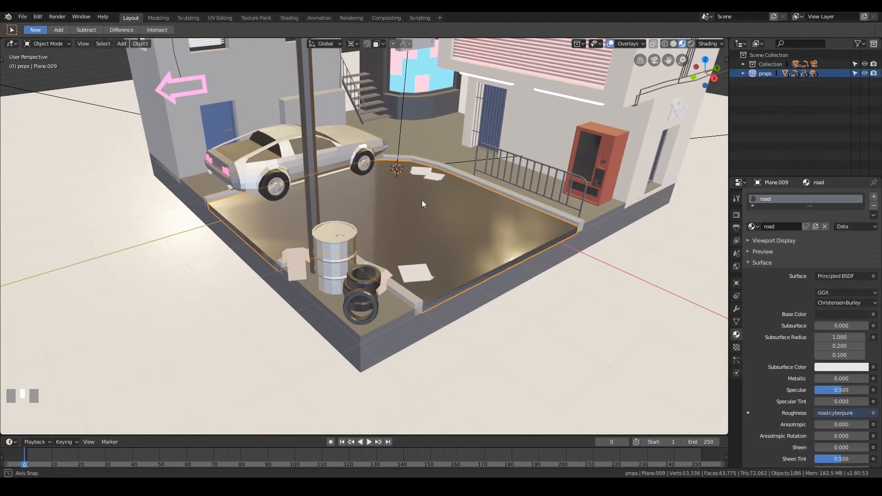
# - Return to texture painting and fill the road texture with white using the Fill tool at 0.500 strength
pyautogui.click(254, 17)
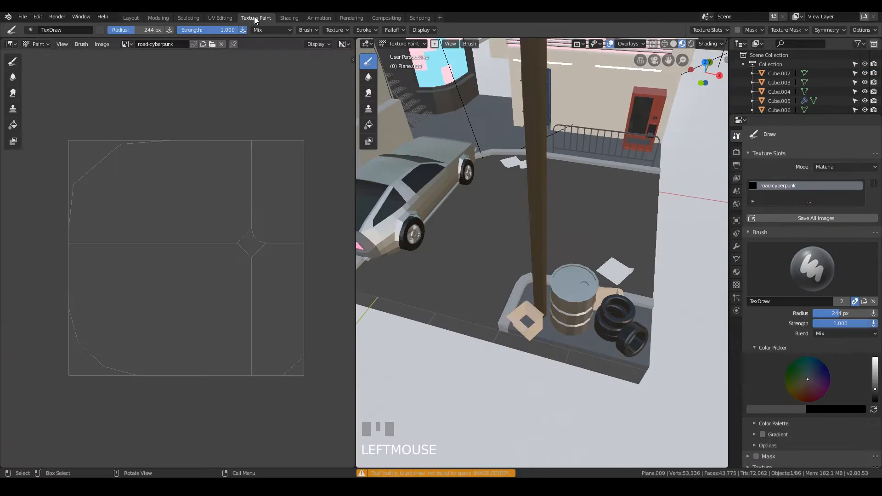
pyautogui.moveTo(505, 215); pyautogui.dragTo(596, 193, button='middle')
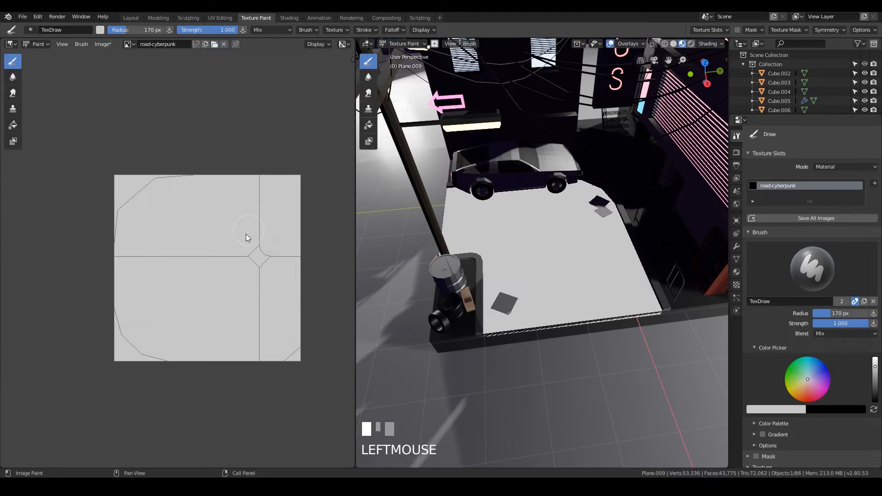
pyautogui.click(14, 124)
pyautogui.click(206, 232)
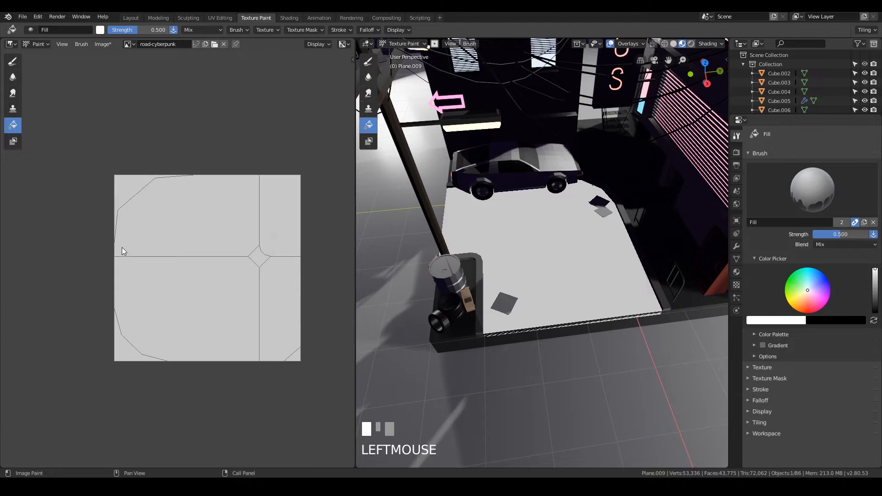
# - Set the Fill colour to light grey and fill the road texture with it at 0.500 strength
pyautogui.click(100, 30)
pyautogui.moveTo(175, 42); pyautogui.dragTo(175, 56)
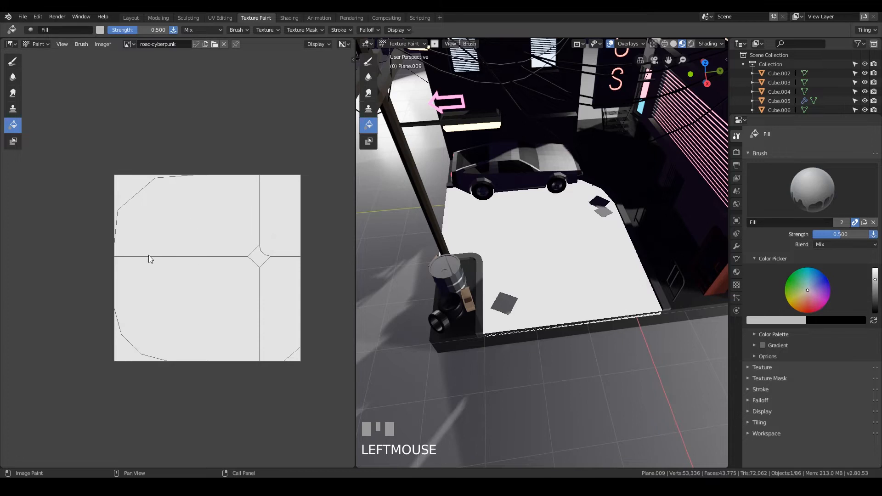
pyautogui.click(181, 232)
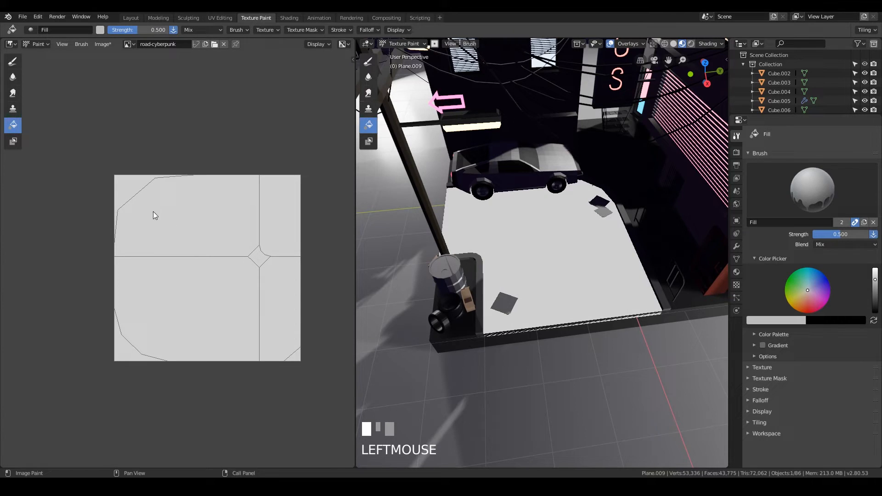
# - Set the Fill colour's value to 0.733 and refill the road texture with that grey
pyautogui.click(101, 30)
pyautogui.moveTo(177, 56); pyautogui.dragTo(175, 60)
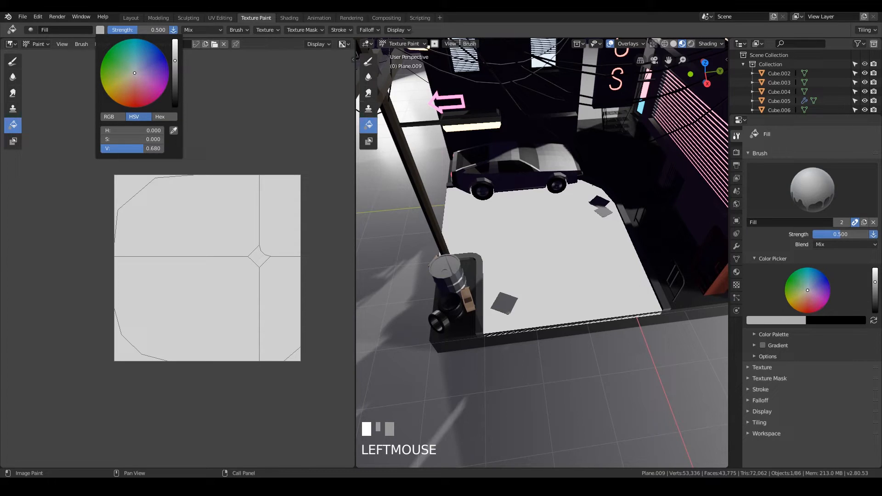
pyautogui.moveTo(175, 60); pyautogui.dragTo(175, 57)
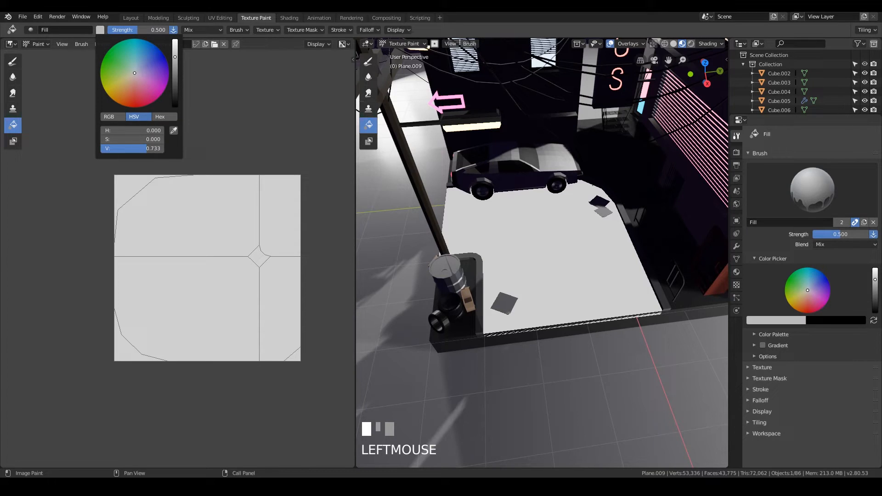
pyautogui.click(167, 227)
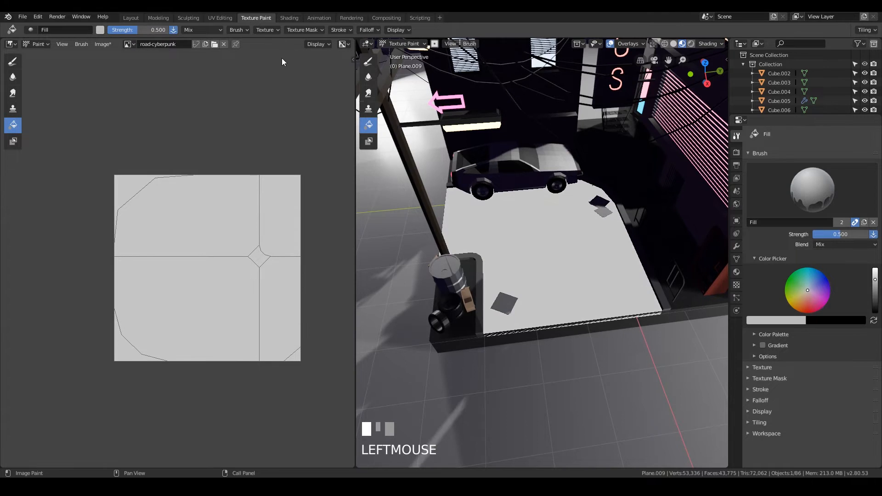
# - Save the file and check the road's reflections in the Layout workspace
pyautogui.hotkey('ctrl', 's')
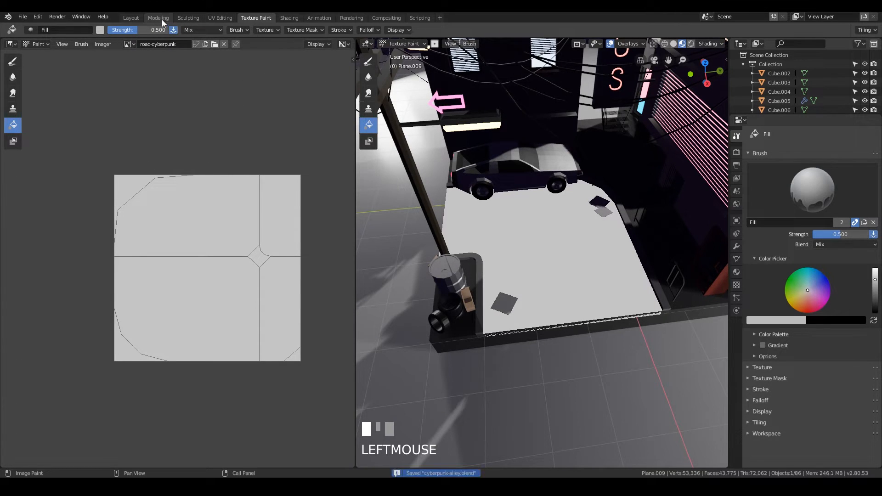
pyautogui.click(130, 17)
pyautogui.moveTo(367, 189)
pyautogui.mouseDown(button='middle')
pyautogui.moveTo(489, 186)
pyautogui.moveTo(453, 187)
pyautogui.moveTo(484, 184)
pyautogui.moveTo(476, 157)
pyautogui.mouseUp(button='middle')
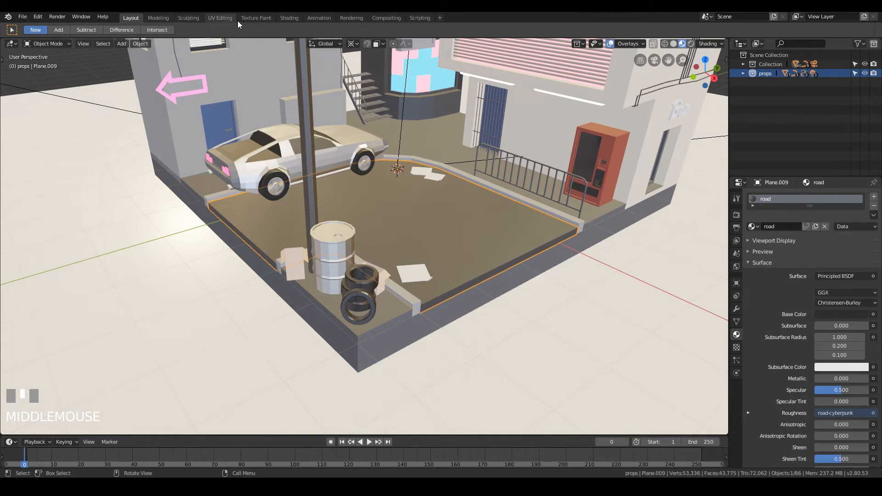
# - Return to texture painting and refill the road texture with a darker grey at 0.500 strength
pyautogui.click(263, 18)
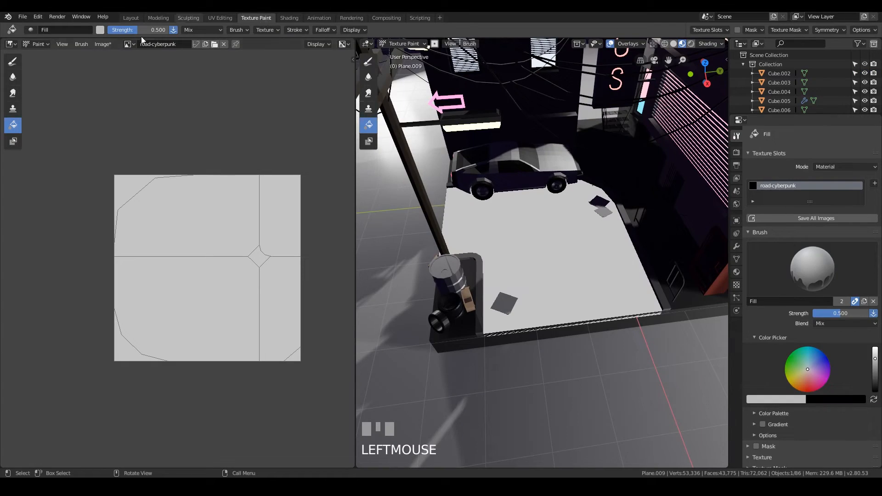
pyautogui.click(101, 30)
pyautogui.moveTo(177, 57); pyautogui.dragTo(177, 65)
pyautogui.click(370, 200)
# - Save the file and inspect the road's darker grey roughness from above in the Layout workspace
pyautogui.hotkey('ctrl', 's')
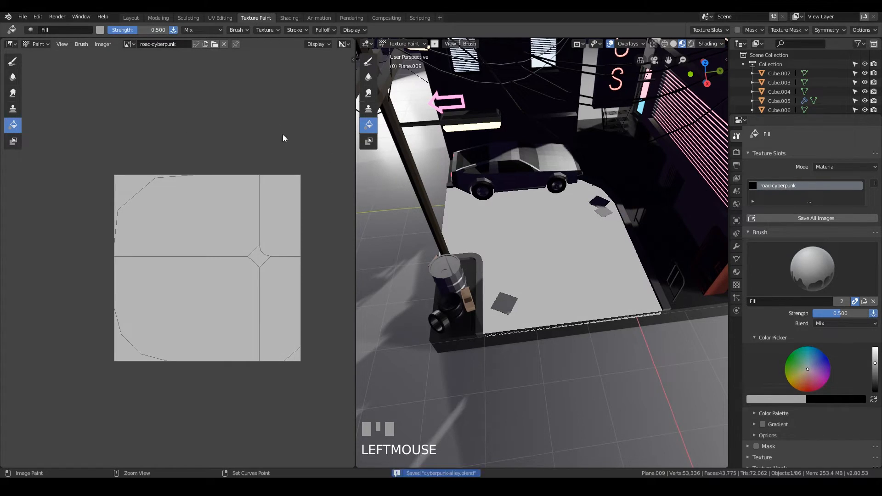
pyautogui.click(130, 18)
pyautogui.moveTo(390, 166); pyautogui.dragTo(464, 188, button='middle')
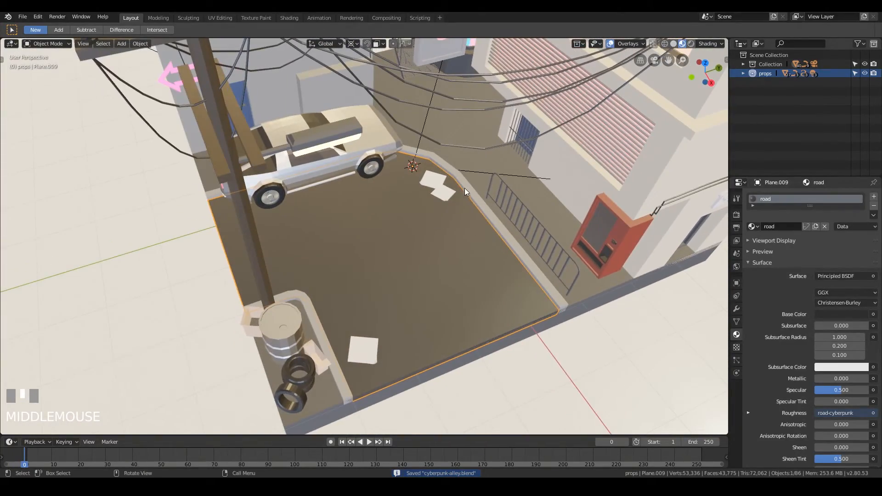
# - Enlarge the 3D viewport in the Texture Paint workspace and save the road-cyberpunk image
pyautogui.click(219, 18)
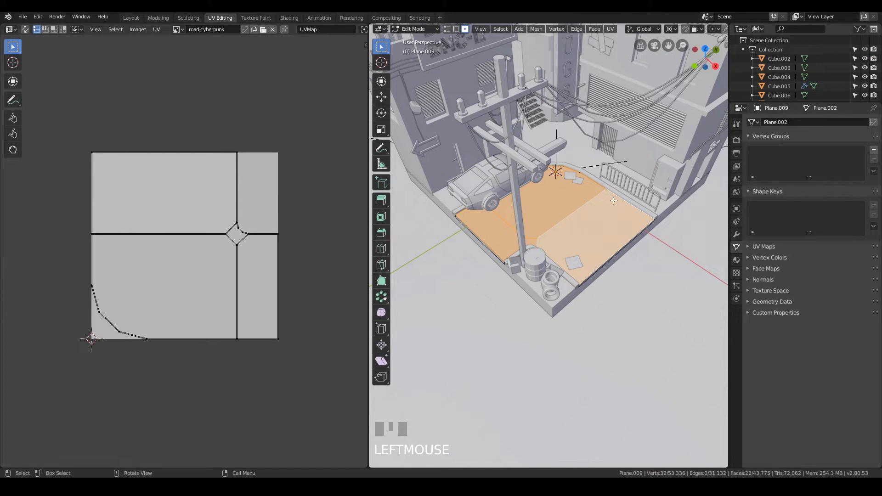
pyautogui.click(270, 18)
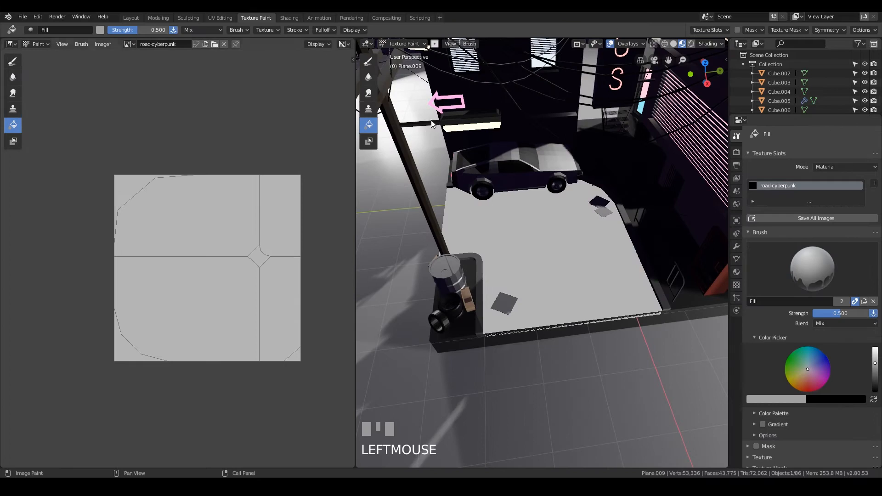
pyautogui.moveTo(632, 234); pyautogui.dragTo(597, 209, button='middle')
pyautogui.moveTo(357, 191); pyautogui.dragTo(272, 186)
pyautogui.keyDown('shift'); pyautogui.moveTo(496, 220); pyautogui.dragTo(576, 272, button='middle'); pyautogui.keyUp('shift')
pyautogui.click(102, 44)
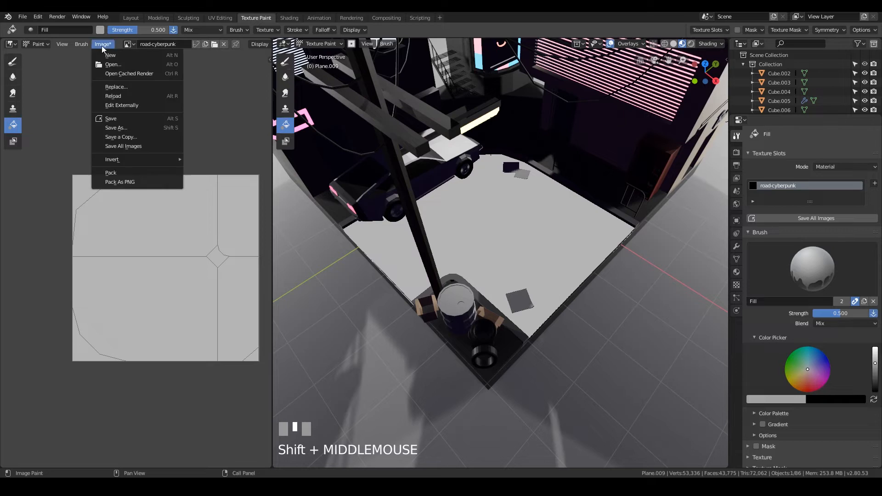
pyautogui.click(118, 118)
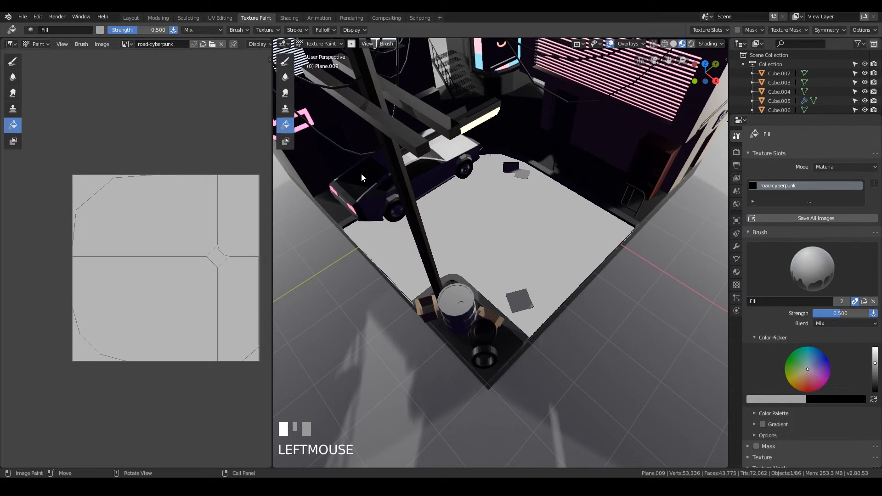
# - Set the Fill colour to black, switch to TexDraw at 66 px radius and undo a test stroke on the road
pyautogui.click(100, 30)
pyautogui.moveTo(173, 75); pyautogui.dragTo(175, 107)
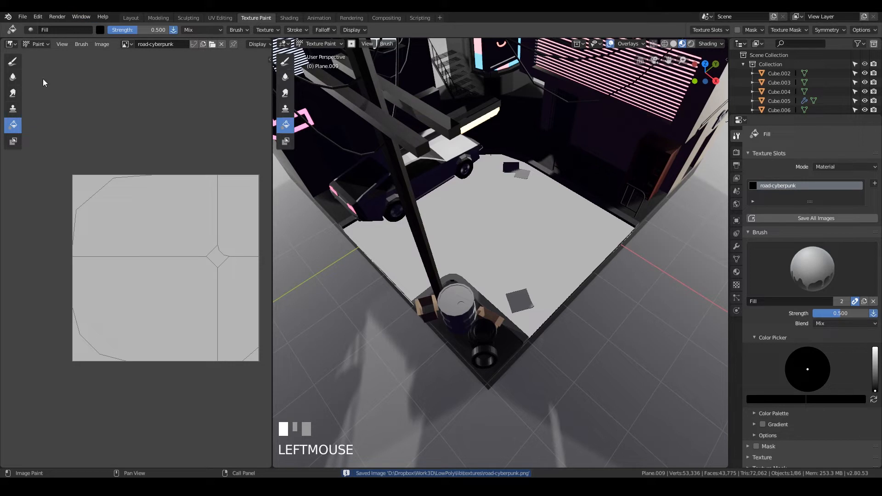
pyautogui.click(15, 64)
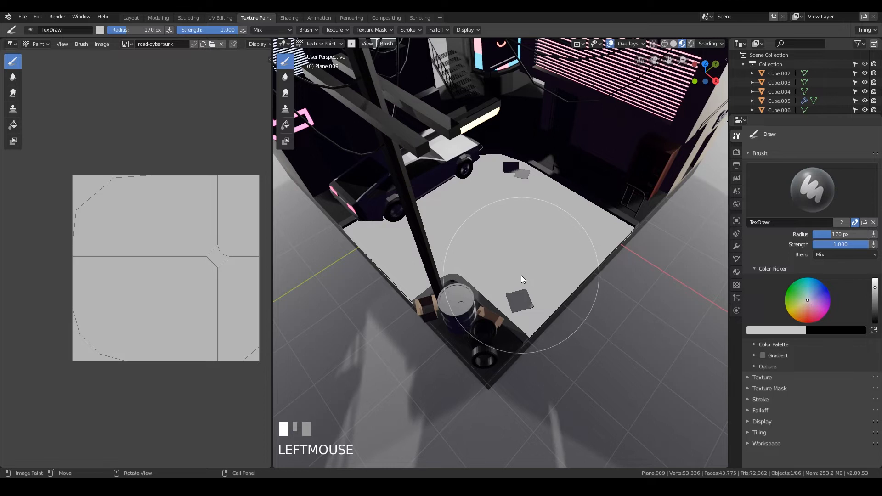
pyautogui.press('f')
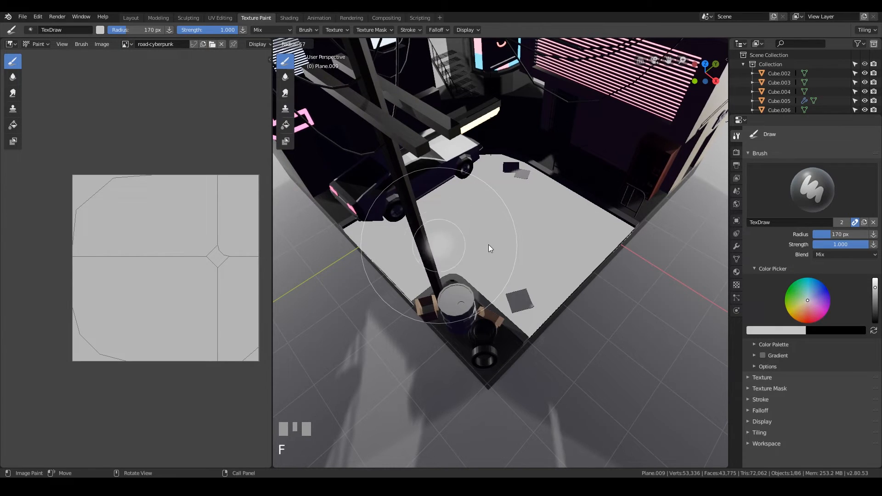
pyautogui.click(470, 241)
pyautogui.moveTo(523, 237)
pyautogui.mouseDown()
pyautogui.moveTo(517, 243)
pyautogui.moveTo(442, 233)
pyautogui.moveTo(459, 237)
pyautogui.mouseUp()
pyautogui.hotkey('ctrl', 'z')
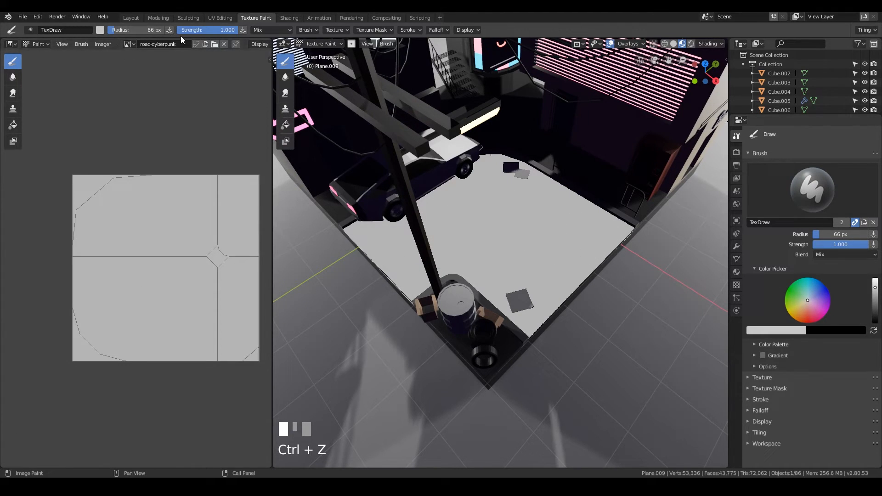
# - Set the TexDraw colour to black and try painting black patches over the road, undoing each attempt
pyautogui.click(100, 31)
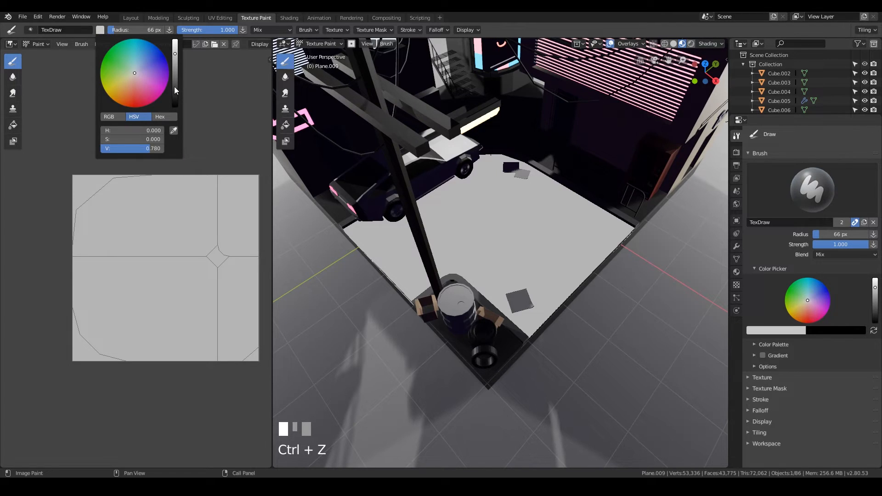
pyautogui.moveTo(175, 90); pyautogui.dragTo(175, 106)
pyautogui.click(509, 238)
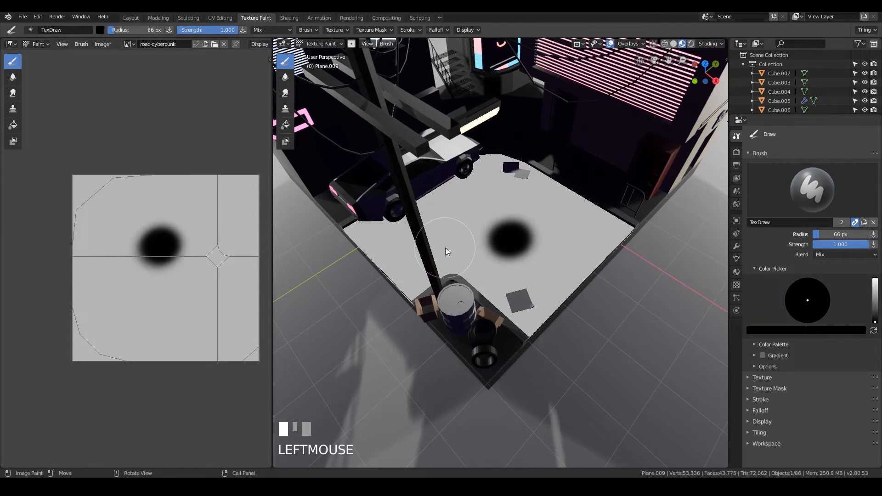
pyautogui.hotkey('ctrl', 'z')
pyautogui.moveTo(505, 233)
pyautogui.mouseDown()
pyautogui.moveTo(459, 238)
pyautogui.moveTo(455, 248)
pyautogui.moveTo(479, 257)
pyautogui.moveTo(416, 253)
pyautogui.moveTo(300, 223)
pyautogui.moveTo(339, 287)
pyautogui.moveTo(611, 253)
pyautogui.moveTo(597, 331)
pyautogui.moveTo(496, 297)
pyautogui.moveTo(429, 227)
pyautogui.moveTo(413, 147)
pyautogui.moveTo(501, 137)
pyautogui.moveTo(552, 206)
pyautogui.moveTo(503, 324)
pyautogui.moveTo(593, 253)
pyautogui.moveTo(470, 172)
pyautogui.moveTo(549, 296)
pyautogui.mouseUp()
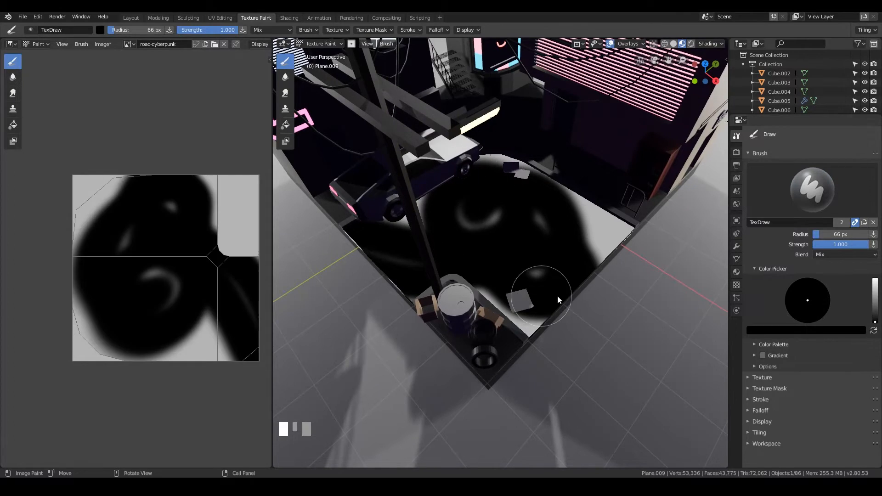
pyautogui.hotkey('ctrl', 'z')
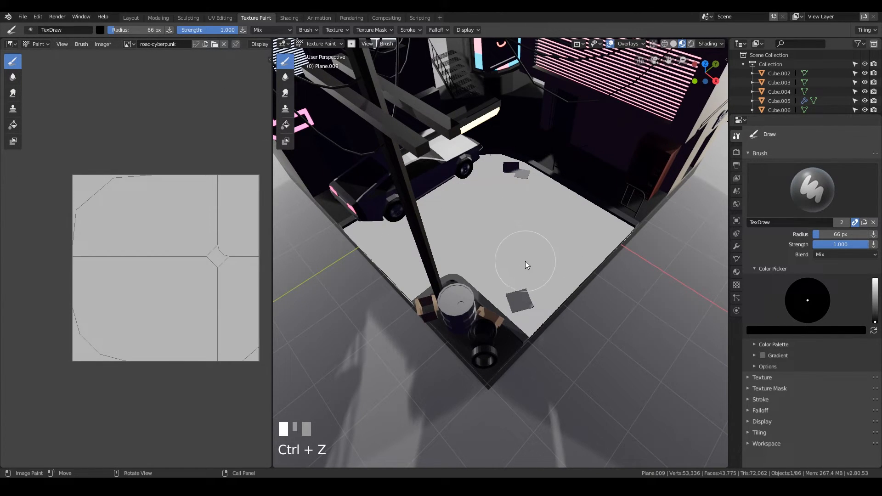
# - Set the TexDraw brush radius to 38 px and its falloff to the Constant preset
pyautogui.press('f')
pyautogui.click(512, 258)
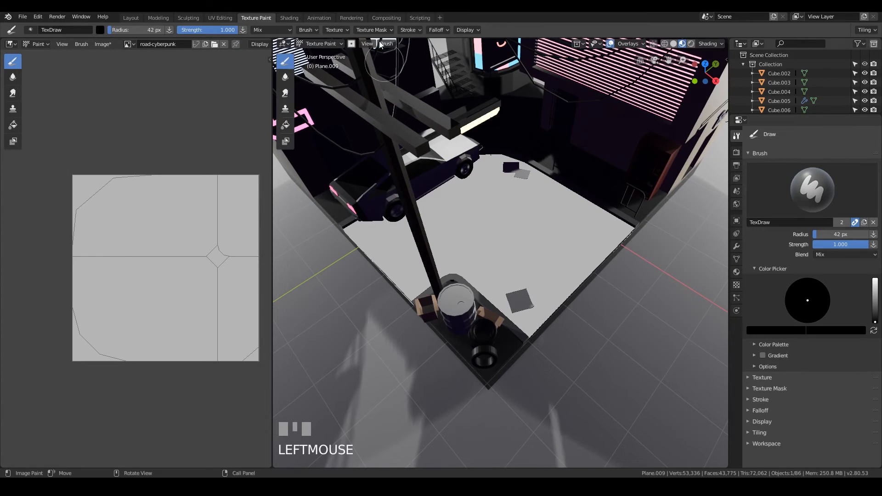
pyautogui.click(439, 30)
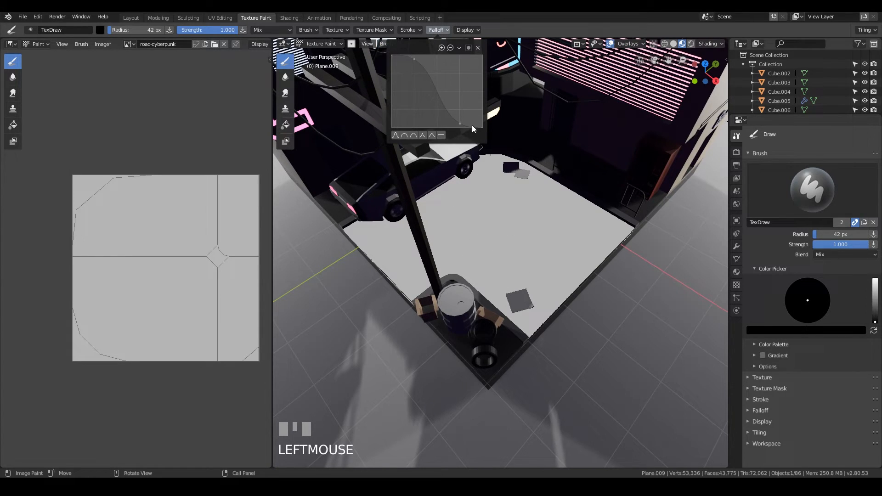
pyautogui.press('f')
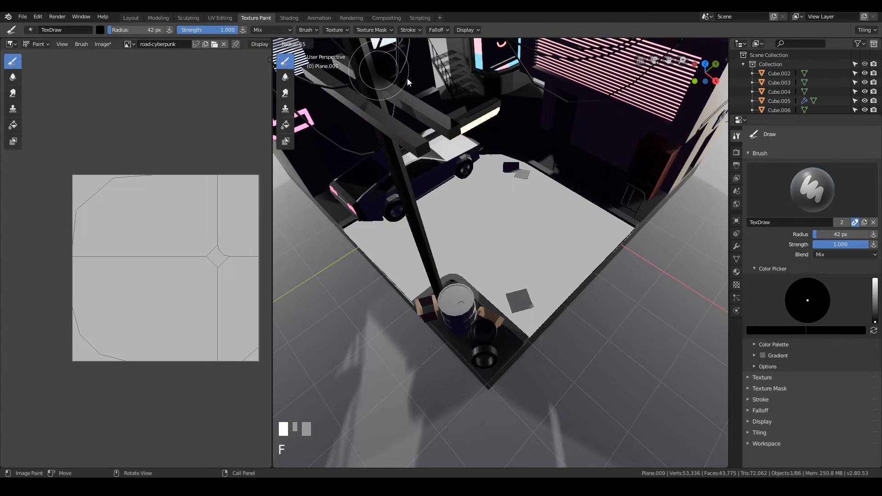
pyautogui.click(399, 73)
pyautogui.click(437, 31)
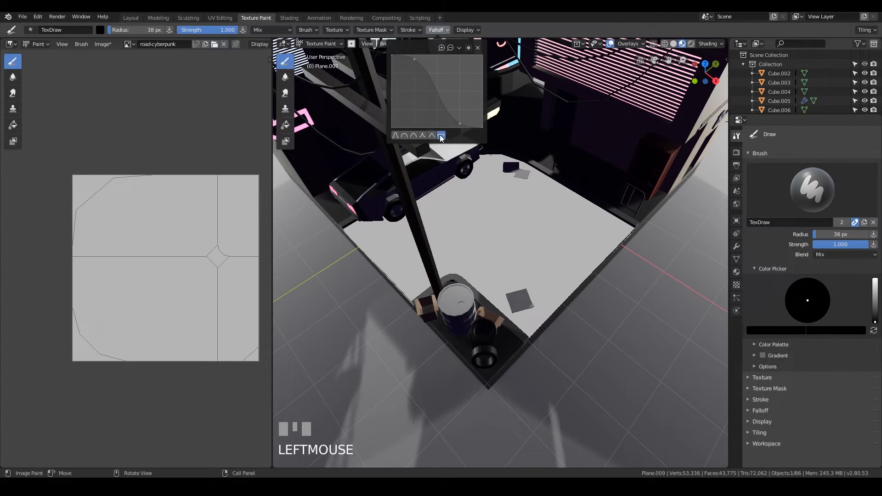
# - Paint a hard-edged black patch on the road along the kerb beside the barrel and undo the stroke along the far edge
pyautogui.keyDown('shift'); pyautogui.moveTo(484, 293); pyautogui.dragTo(389, 288, button='middle'); pyautogui.keyUp('shift')
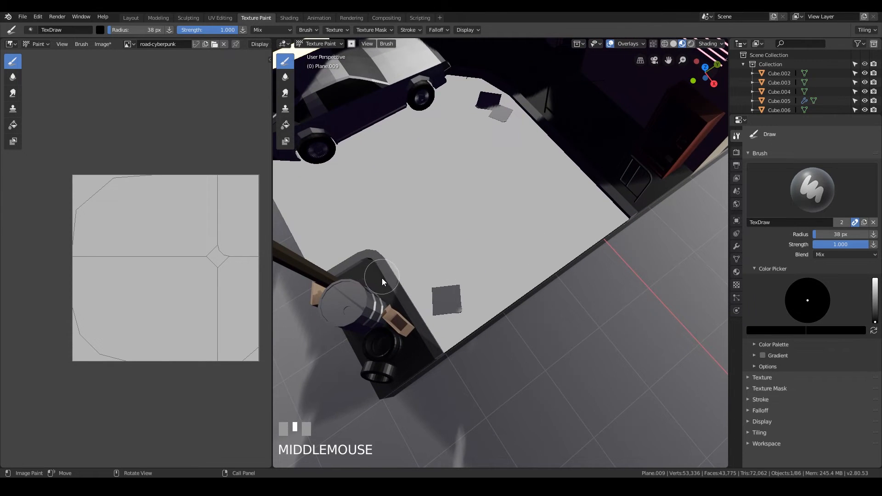
pyautogui.moveTo(390, 282)
pyautogui.mouseDown()
pyautogui.moveTo(459, 337)
pyautogui.moveTo(451, 374)
pyautogui.mouseUp()
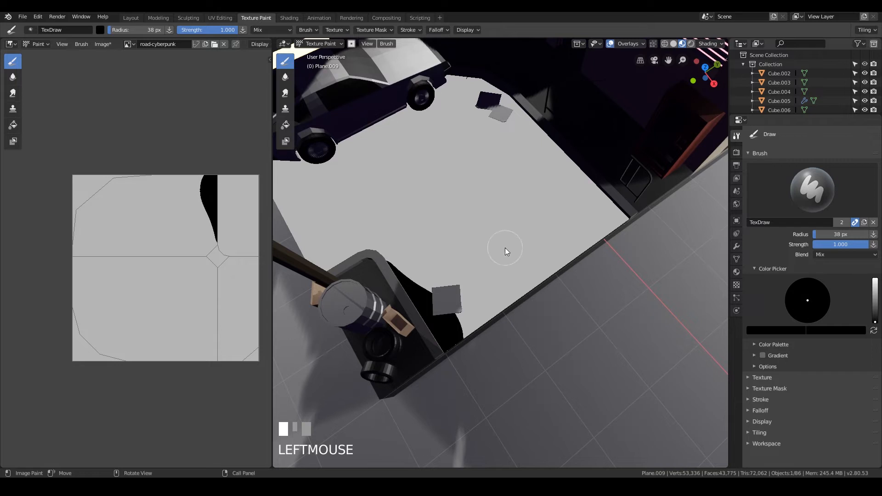
pyautogui.moveTo(526, 98)
pyautogui.mouseDown()
pyautogui.moveTo(584, 185)
pyautogui.moveTo(640, 202)
pyautogui.moveTo(699, 275)
pyautogui.mouseUp()
pyautogui.hotkey('ctrl', 'z')
# - Paint black patches along the road's far edge by the loose papers and in the corner behind the car
pyautogui.moveTo(583, 148)
pyautogui.keyDown('shift'); pyautogui.mouseDown(button='middle')
pyautogui.moveTo(591, 131)
pyautogui.moveTo(580, 198)
pyautogui.mouseUp(button='middle'); pyautogui.keyUp('shift')
pyautogui.scroll(-5, 587, 135)
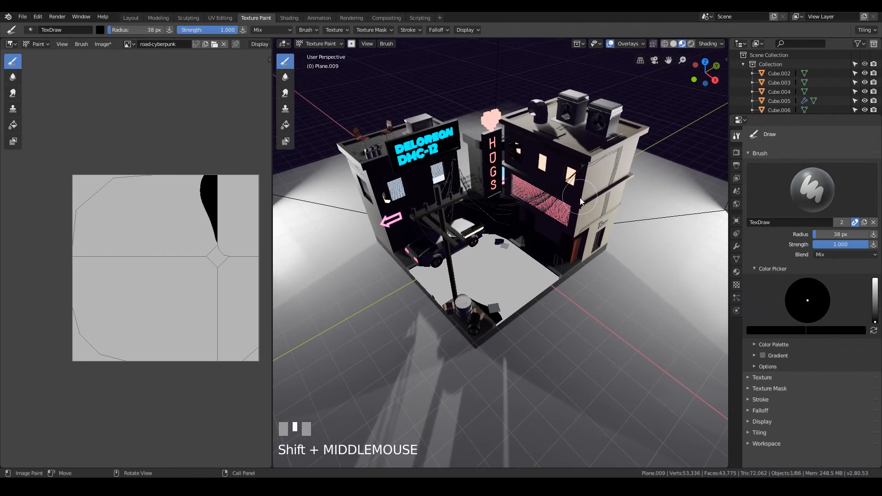
pyautogui.scroll(3, 579, 197)
pyautogui.press('KP_0')
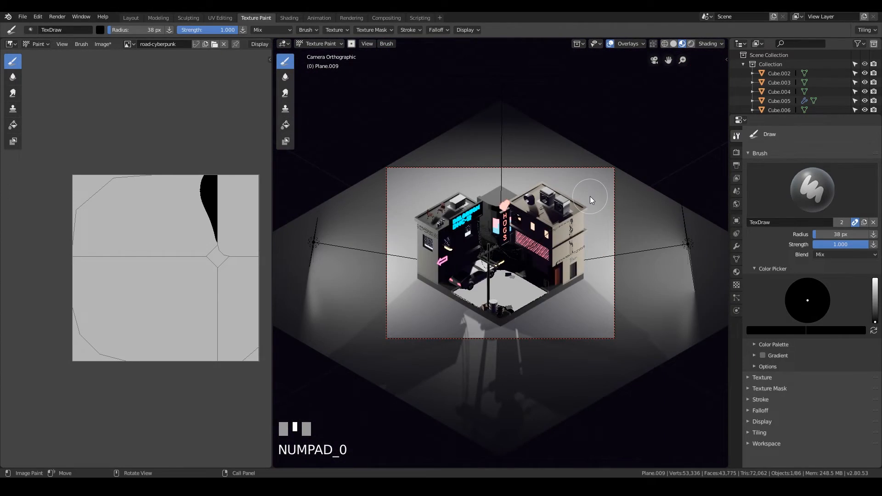
pyautogui.press('KP_0')
pyautogui.moveTo(590, 197); pyautogui.dragTo(443, 198, button='middle')
pyautogui.moveTo(450, 214)
pyautogui.mouseDown()
pyautogui.moveTo(521, 269)
pyautogui.moveTo(545, 253)
pyautogui.moveTo(570, 261)
pyautogui.moveTo(511, 213)
pyautogui.moveTo(578, 245)
pyautogui.mouseUp()
pyautogui.moveTo(579, 245)
pyautogui.mouseDown(button='middle')
pyautogui.moveTo(526, 274)
pyautogui.moveTo(493, 327)
pyautogui.moveTo(370, 257)
pyautogui.mouseUp(button='middle')
pyautogui.moveTo(342, 289); pyautogui.dragTo(329, 328)
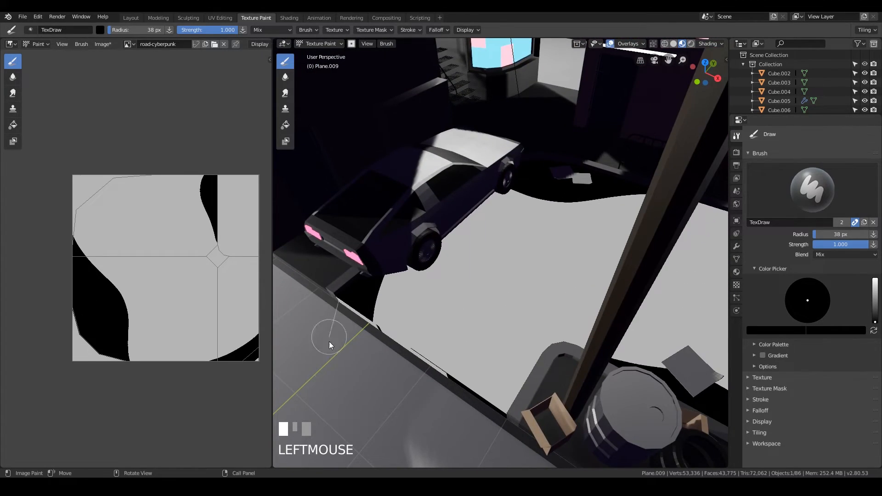
# - Paint a large black peanut-shaped puddle in the middle of the road and check it in the camera view
pyautogui.scroll(-5, 531, 337)
pyautogui.scroll(3, 478, 244)
pyautogui.moveTo(478, 243)
pyautogui.mouseDown()
pyautogui.moveTo(594, 335)
pyautogui.moveTo(447, 243)
pyautogui.mouseUp()
pyautogui.hotkey('ctrl', 'z')
pyautogui.moveTo(604, 280)
pyautogui.mouseDown(button='middle')
pyautogui.moveTo(610, 301)
pyautogui.moveTo(551, 232)
pyautogui.mouseUp(button='middle')
pyautogui.scroll(3, 469, 253)
pyautogui.moveTo(437, 223)
pyautogui.mouseDown()
pyautogui.moveTo(413, 279)
pyautogui.moveTo(501, 379)
pyautogui.moveTo(613, 298)
pyautogui.moveTo(462, 217)
pyautogui.moveTo(412, 224)
pyautogui.moveTo(510, 321)
pyautogui.moveTo(499, 281)
pyautogui.moveTo(593, 366)
pyautogui.moveTo(546, 327)
pyautogui.mouseUp()
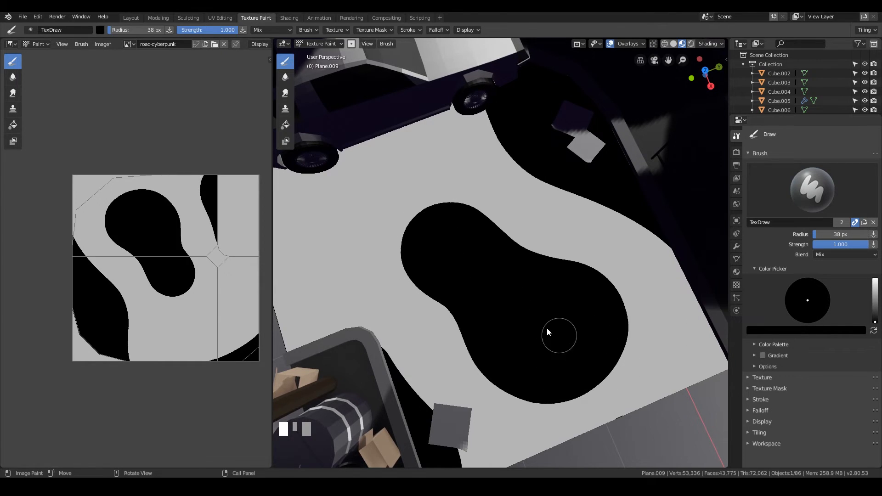
pyautogui.moveTo(546, 327); pyautogui.dragTo(596, 211, button='middle')
pyautogui.press('KP_0')
pyautogui.scroll(2, 602, 313)
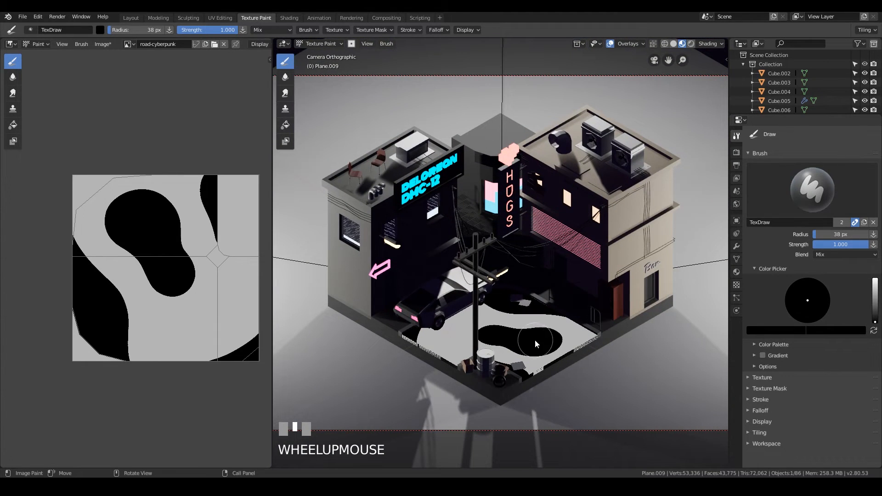
# - Paint a black patch around the kerb corner beside the cardboard box and save the road-cyberpunk image
pyautogui.moveTo(536, 341); pyautogui.dragTo(445, 357, button='middle')
pyautogui.scroll(8, 574, 299)
pyautogui.click(596, 324)
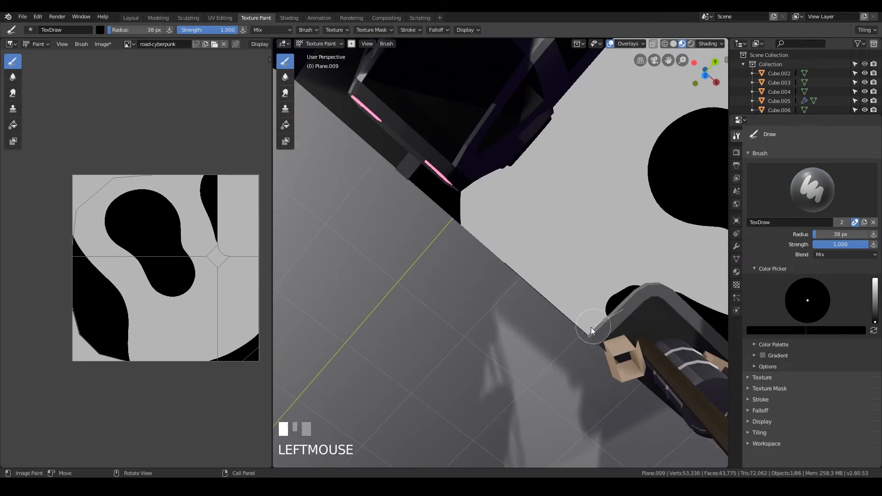
pyautogui.scroll(-10, 613, 216)
pyautogui.scroll(4, 518, 247)
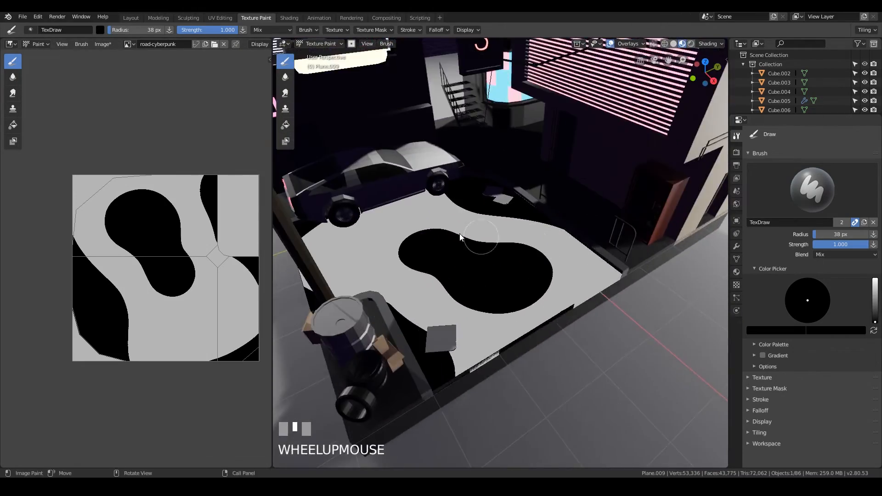
pyautogui.moveTo(518, 246); pyautogui.dragTo(463, 229, button='middle')
pyautogui.hotkey('alt', 's')
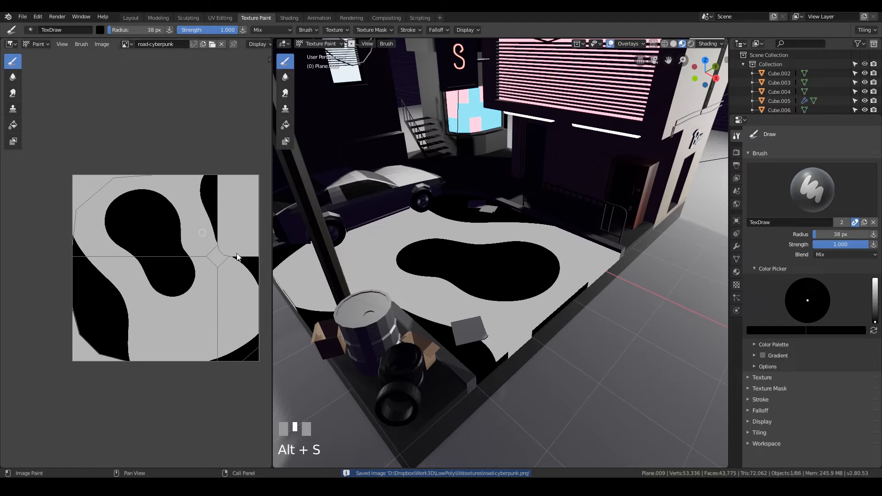
# - Set the TexDraw brush falloff to the Smooth preset
pyautogui.moveTo(510, 266)
pyautogui.mouseDown(button='middle')
pyautogui.moveTo(577, 252)
pyautogui.moveTo(569, 277)
pyautogui.mouseUp(button='middle')
pyautogui.scroll(3, 567, 282)
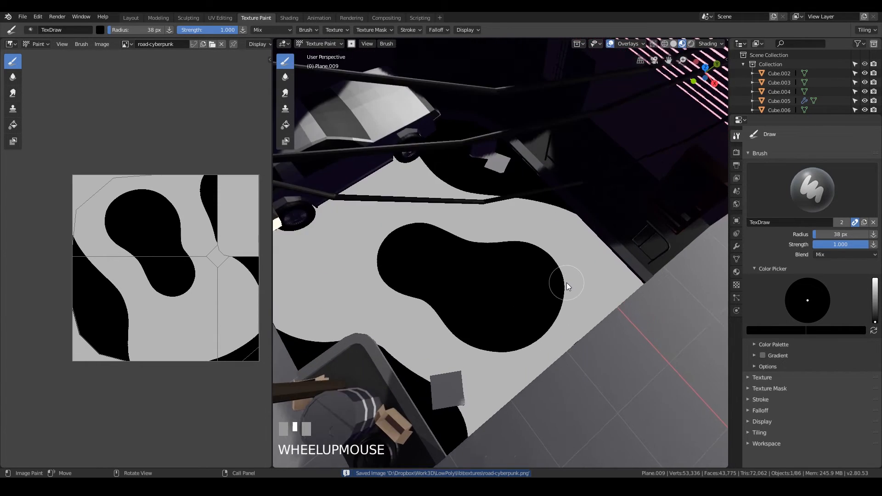
pyautogui.scroll(2, 566, 283)
pyautogui.click(435, 30)
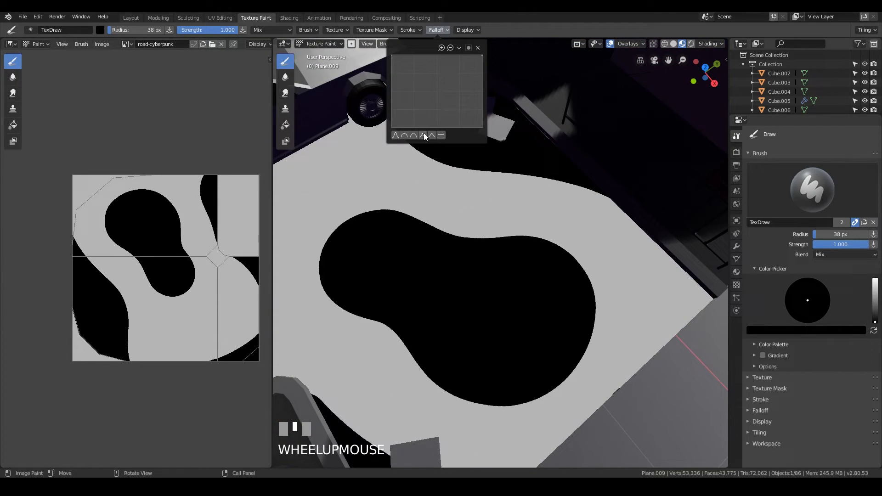
pyautogui.click(395, 136)
# - Try to soften the central puddle's edge nearest the kerb with black strokes, undoing them
pyautogui.moveTo(455, 370)
pyautogui.mouseDown(button='middle')
pyautogui.moveTo(489, 351)
pyautogui.moveTo(533, 289)
pyautogui.moveTo(418, 280)
pyautogui.mouseUp(button='middle')
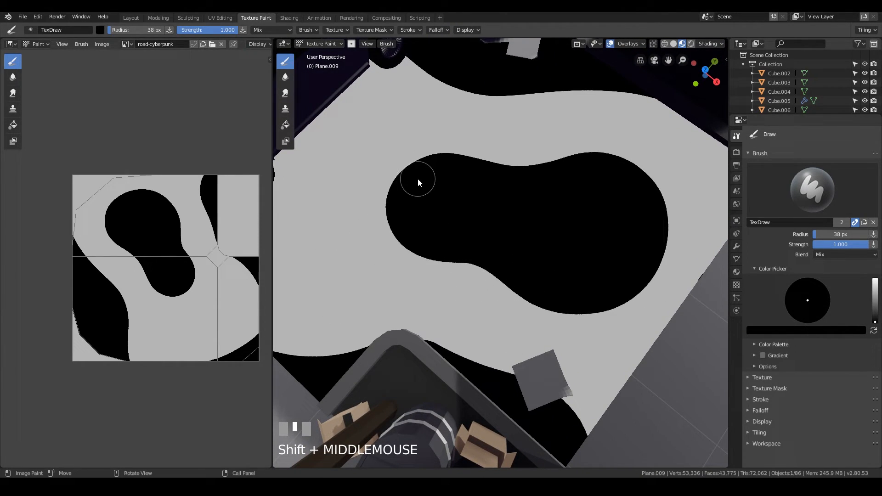
pyautogui.moveTo(398, 207)
pyautogui.mouseDown()
pyautogui.moveTo(419, 265)
pyautogui.moveTo(508, 256)
pyautogui.mouseUp()
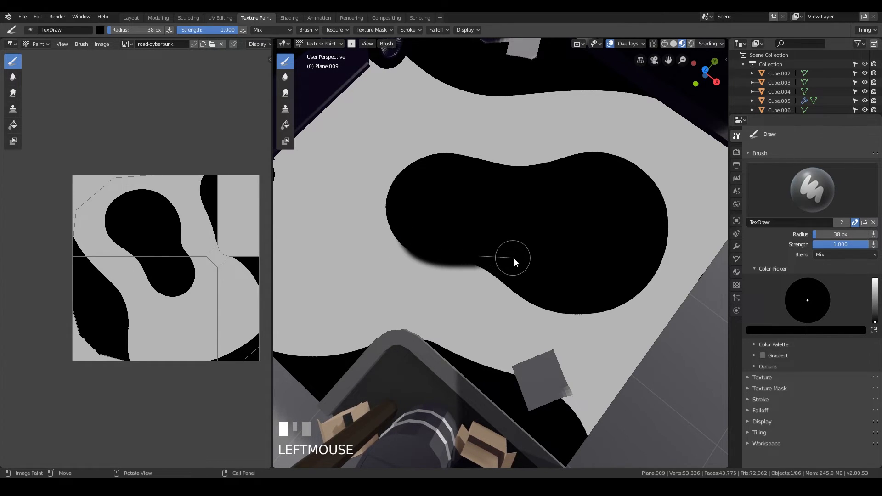
pyautogui.moveTo(460, 175)
pyautogui.mouseDown()
pyautogui.moveTo(418, 182)
pyautogui.moveTo(392, 223)
pyautogui.mouseUp()
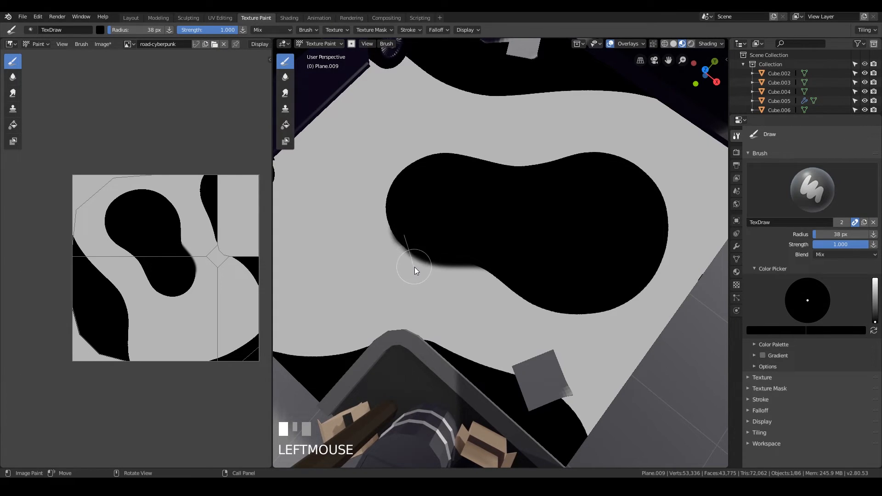
pyautogui.hotkey('ctrl', 'z')
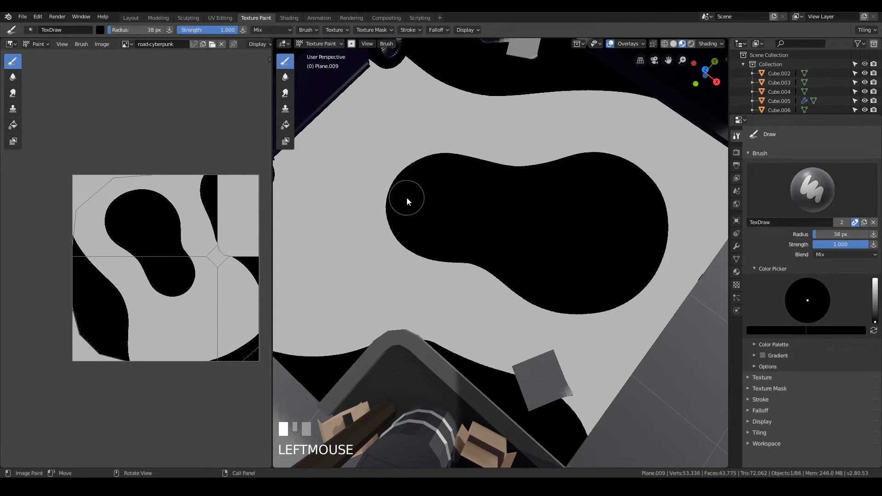
pyautogui.moveTo(413, 189)
pyautogui.mouseDown()
pyautogui.moveTo(386, 269)
pyautogui.moveTo(533, 248)
pyautogui.moveTo(424, 278)
pyautogui.mouseUp()
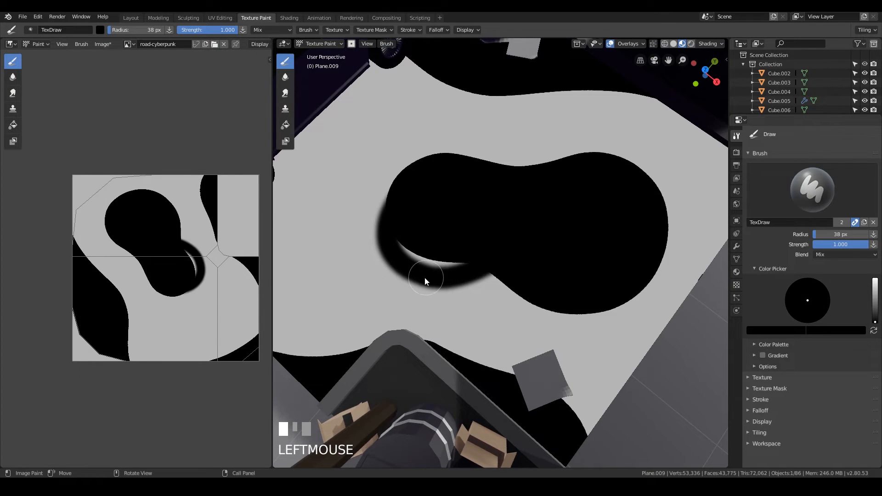
pyautogui.hotkey('ctrl', 'z')
# - Turn off Smooth Stroke for the brush and undo a test scribble across the central puddle
pyautogui.click(407, 31)
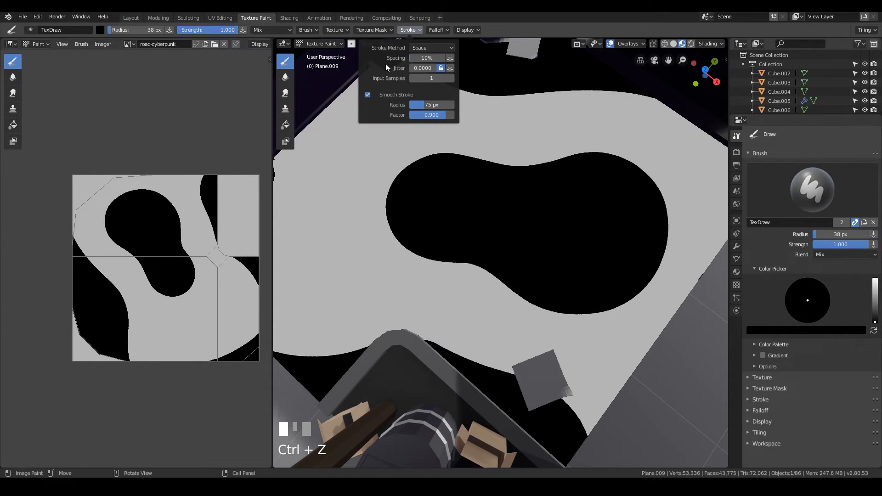
pyautogui.click(367, 95)
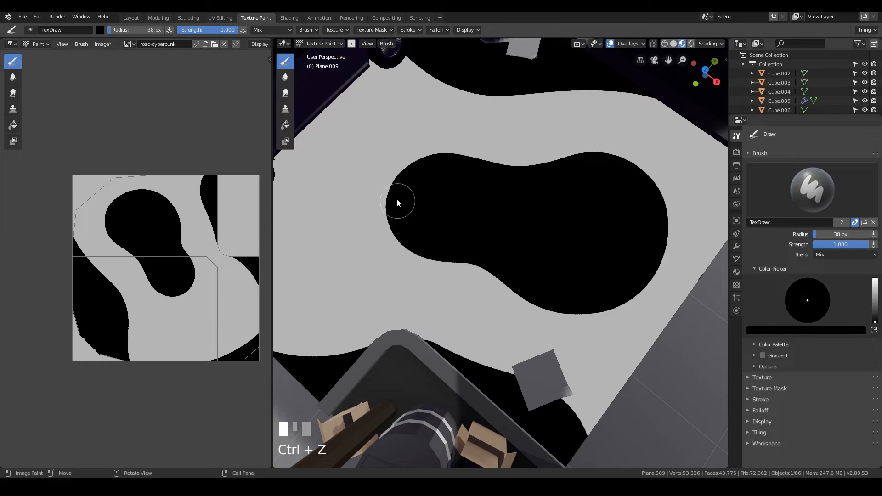
pyautogui.moveTo(397, 202)
pyautogui.mouseDown()
pyautogui.moveTo(386, 244)
pyautogui.moveTo(374, 202)
pyautogui.moveTo(377, 238)
pyautogui.moveTo(643, 296)
pyautogui.mouseUp()
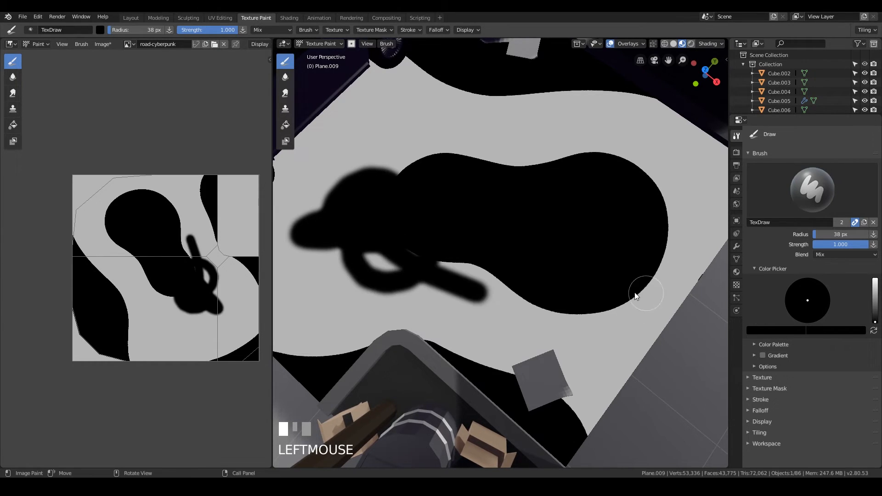
pyautogui.hotkey('ctrl', 'z')
# - Soften the central puddle's kerb-side edge with short black strokes and undo the stroke along its opposite edge
pyautogui.click(410, 188)
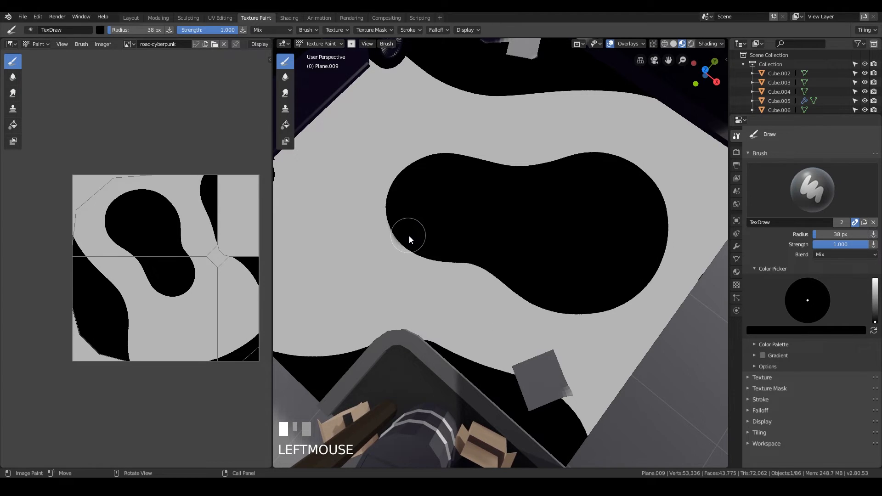
pyautogui.moveTo(416, 244); pyautogui.dragTo(506, 270)
pyautogui.moveTo(475, 241); pyautogui.dragTo(511, 275)
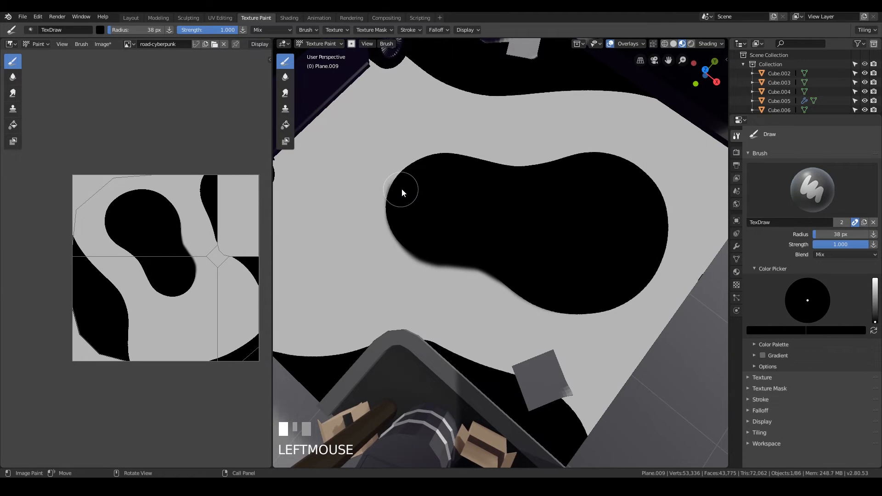
pyautogui.moveTo(401, 189); pyautogui.dragTo(423, 186)
pyautogui.moveTo(432, 251); pyautogui.dragTo(478, 260)
pyautogui.moveTo(531, 286); pyautogui.dragTo(583, 252)
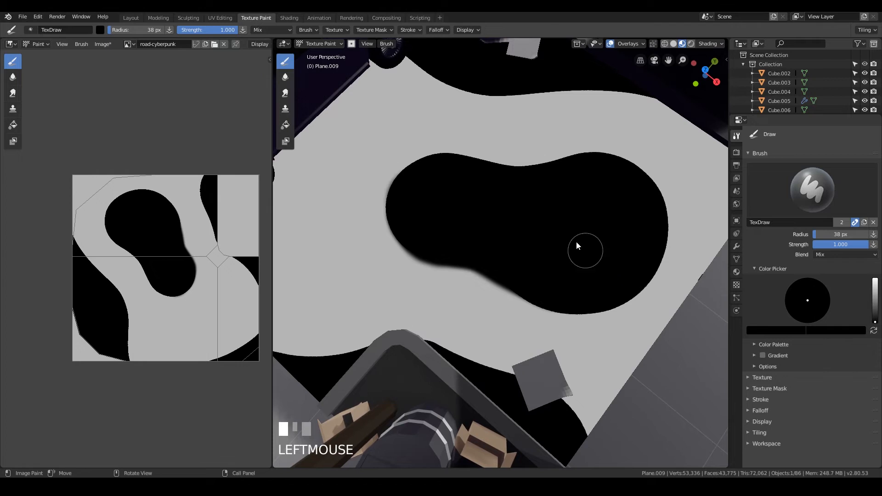
pyautogui.moveTo(538, 177)
pyautogui.mouseDown()
pyautogui.moveTo(624, 178)
pyautogui.moveTo(650, 204)
pyautogui.mouseUp()
pyautogui.hotkey('ctrl', 'z')
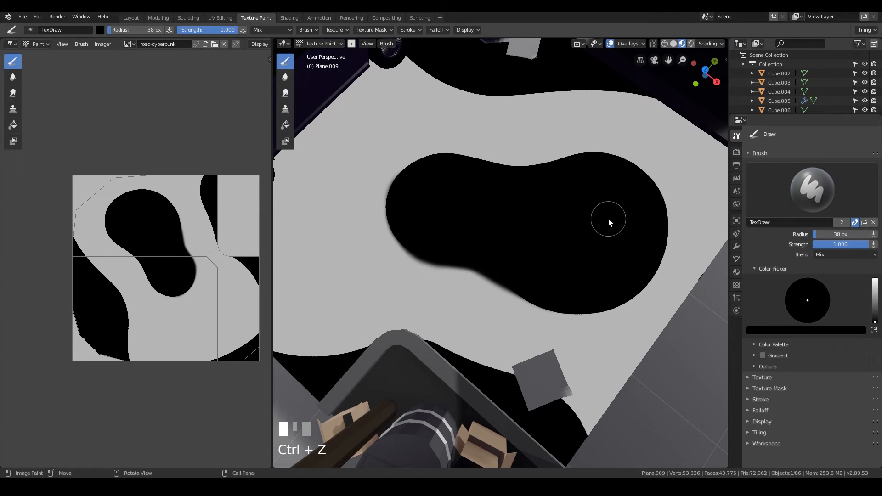
# - Set the brush radius to 18 px and try softening the puddle edges behind the car and by the kerb, undoing both strokes
pyautogui.press('f')
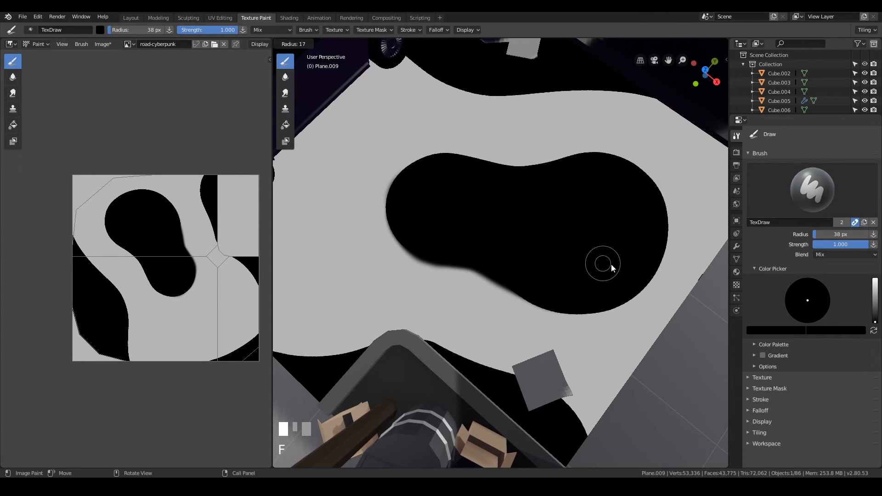
pyautogui.click(610, 264)
pyautogui.moveTo(655, 186)
pyautogui.mouseDown(button='middle')
pyautogui.moveTo(539, 222)
pyautogui.moveTo(462, 202)
pyautogui.mouseUp(button='middle')
pyautogui.moveTo(456, 221); pyautogui.dragTo(580, 197, button='middle')
pyautogui.scroll(3, 490, 299)
pyautogui.keyDown('shift'); pyautogui.moveTo(490, 299); pyautogui.dragTo(476, 246, button='middle'); pyautogui.keyUp('shift')
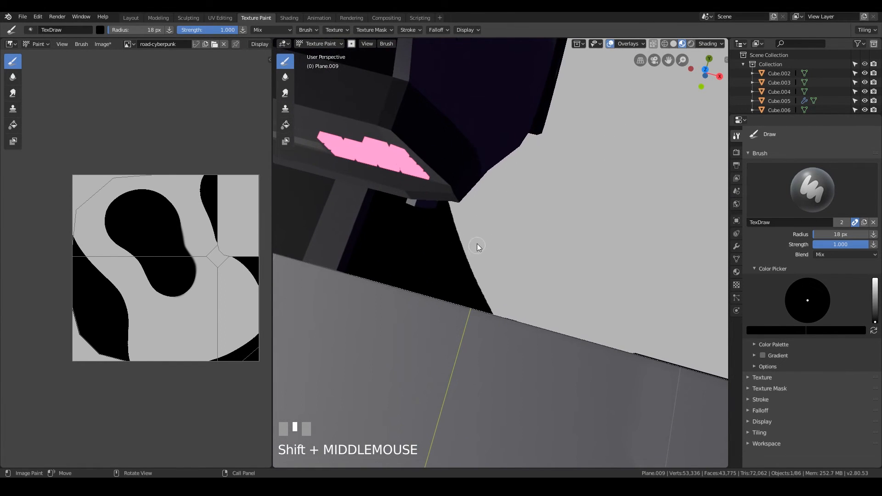
pyautogui.scroll(-3, 476, 240)
pyautogui.moveTo(477, 246); pyautogui.dragTo(497, 284)
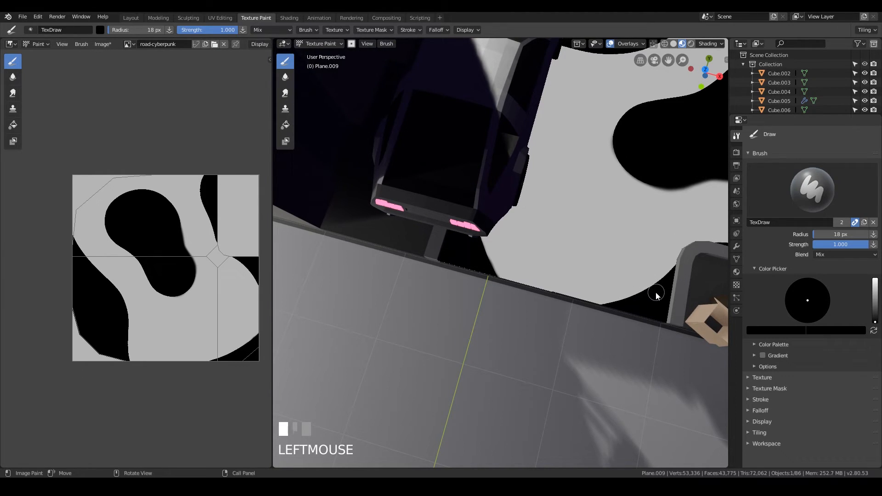
pyautogui.moveTo(642, 304); pyautogui.dragTo(524, 297)
pyautogui.hotkey('ctrl', 'z')
pyautogui.hotkey('ctrl', 'z')
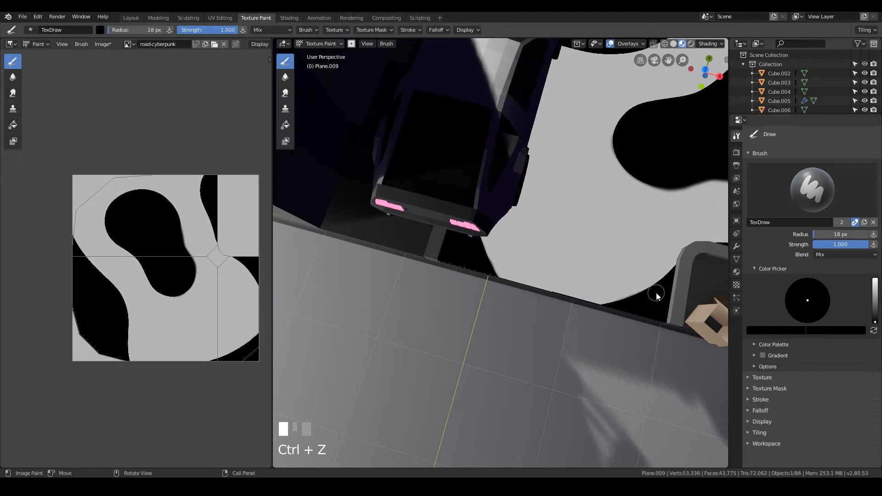
# - Soften the edge of the black patch along the far side of the road with black strokes
pyautogui.keyDown('shift'); pyautogui.moveTo(660, 295); pyautogui.dragTo(435, 153, button='middle'); pyautogui.keyUp('shift')
pyautogui.click(436, 159)
pyautogui.moveTo(453, 174)
pyautogui.mouseDown()
pyautogui.moveTo(587, 186)
pyautogui.moveTo(676, 220)
pyautogui.mouseUp()
# - Save the cyberpunk-alley.blend file and the road-cyberpunk image
pyautogui.moveTo(676, 220); pyautogui.dragTo(600, 228, button='middle')
pyautogui.scroll(-3, 535, 228)
pyautogui.moveTo(535, 228)
pyautogui.mouseDown(button='middle')
pyautogui.moveTo(498, 258)
pyautogui.moveTo(572, 257)
pyautogui.moveTo(551, 221)
pyautogui.moveTo(514, 192)
pyautogui.moveTo(492, 191)
pyautogui.mouseUp(button='middle')
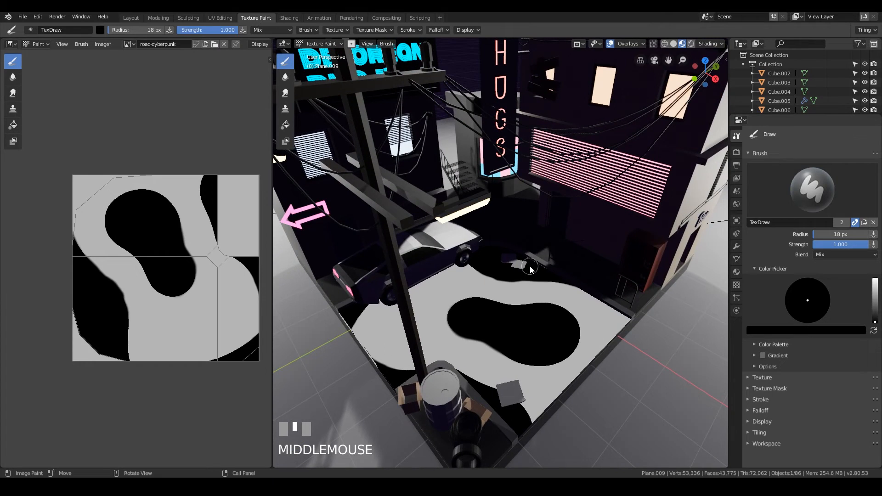
pyautogui.hotkey('ctrl', 's')
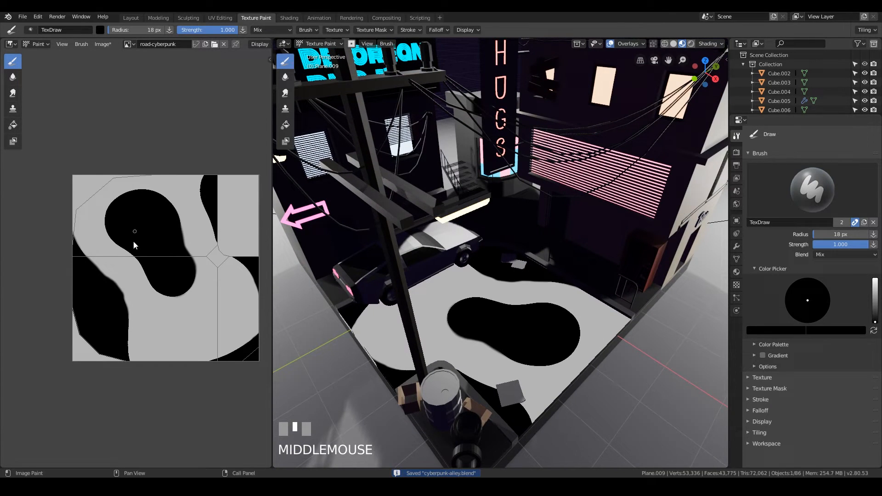
pyautogui.hotkey('alt', 's')
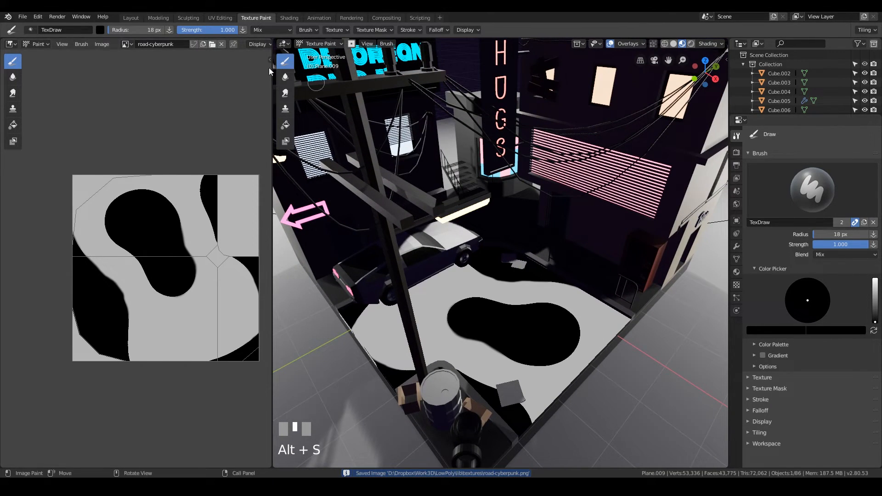
# - Return to the Layout workspace and set the base color of the road's material to black
pyautogui.click(131, 18)
pyautogui.moveTo(501, 190)
pyautogui.mouseDown(button='middle')
pyautogui.moveTo(470, 248)
pyautogui.moveTo(424, 232)
pyautogui.moveTo(442, 241)
pyautogui.moveTo(440, 225)
pyautogui.moveTo(451, 233)
pyautogui.moveTo(448, 155)
pyautogui.moveTo(407, 216)
pyautogui.moveTo(411, 246)
pyautogui.mouseUp(button='middle')
pyautogui.scroll(-3, 442, 242)
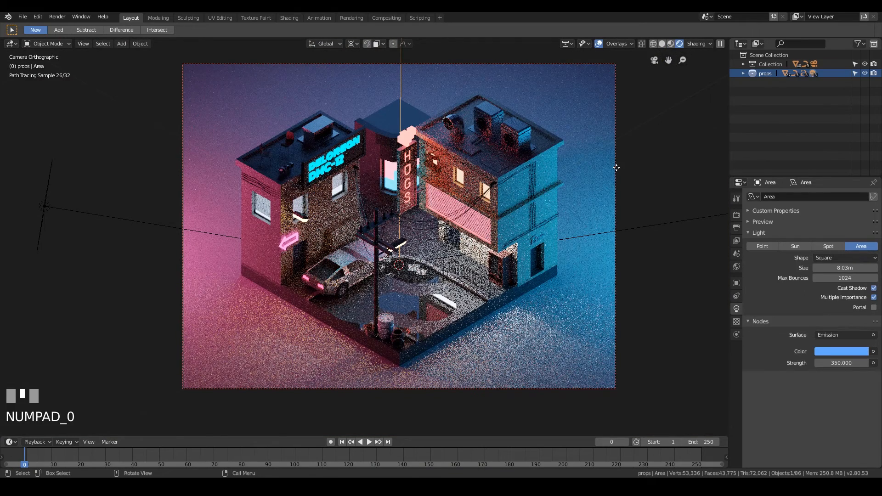
pyautogui.click(471, 309)
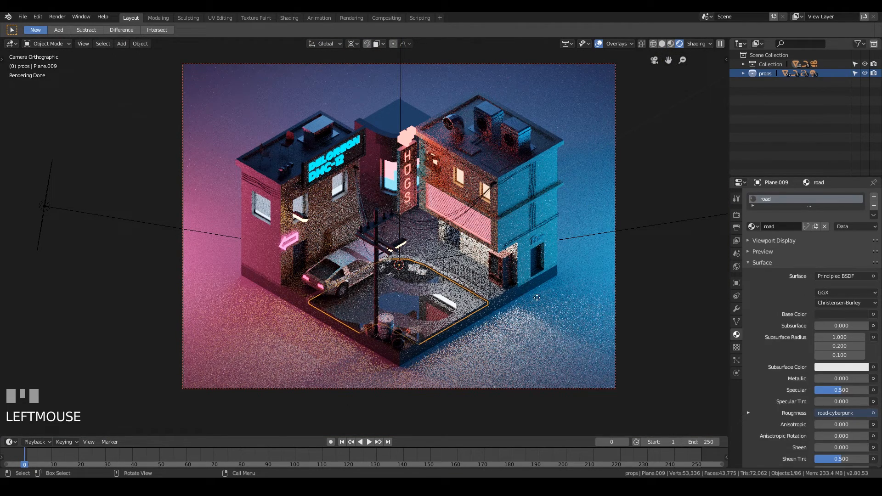
pyautogui.click(837, 315)
pyautogui.moveTo(862, 240); pyautogui.dragTo(861, 249)
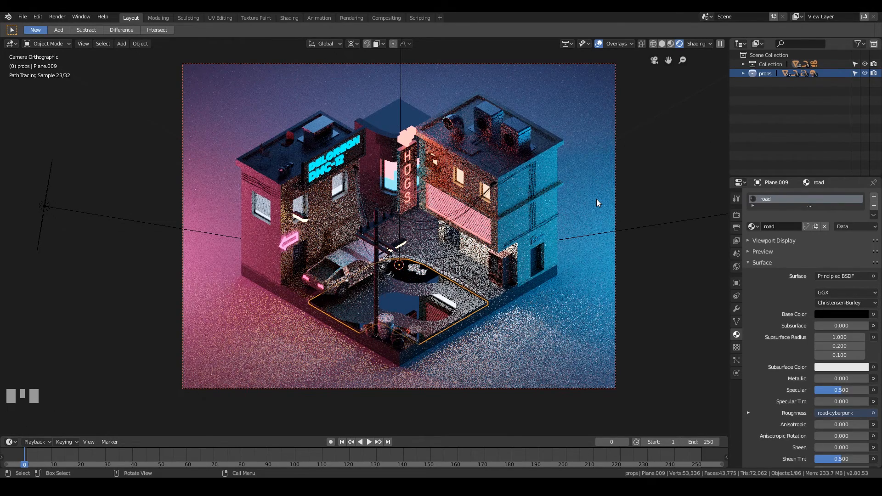
# - Rotate the blue 1000-strength area light beside the scene by 4.43° about its local X axis
pyautogui.click(677, 219)
pyautogui.scroll(-3, 649, 190)
pyautogui.scroll(4, 563, 241)
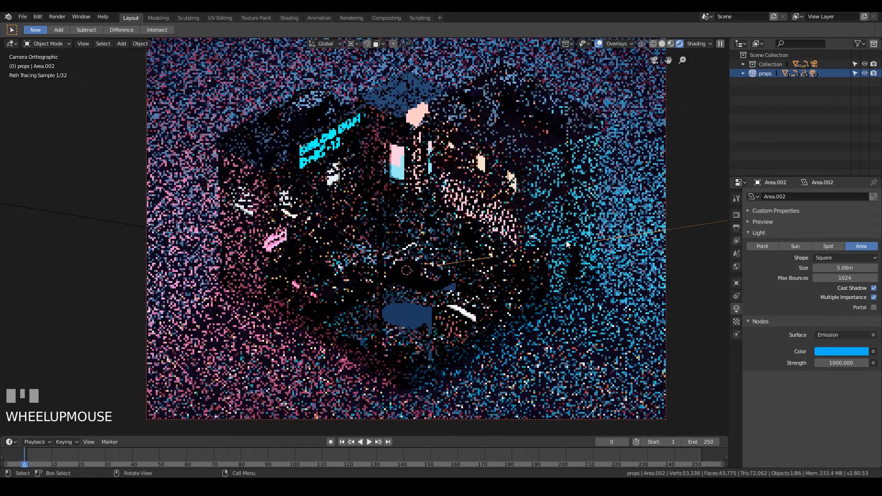
pyautogui.scroll(-2, 587, 239)
pyautogui.keyDown('shift'); pyautogui.moveTo(584, 244); pyautogui.dragTo(575, 246, button='middle'); pyautogui.keyUp('shift')
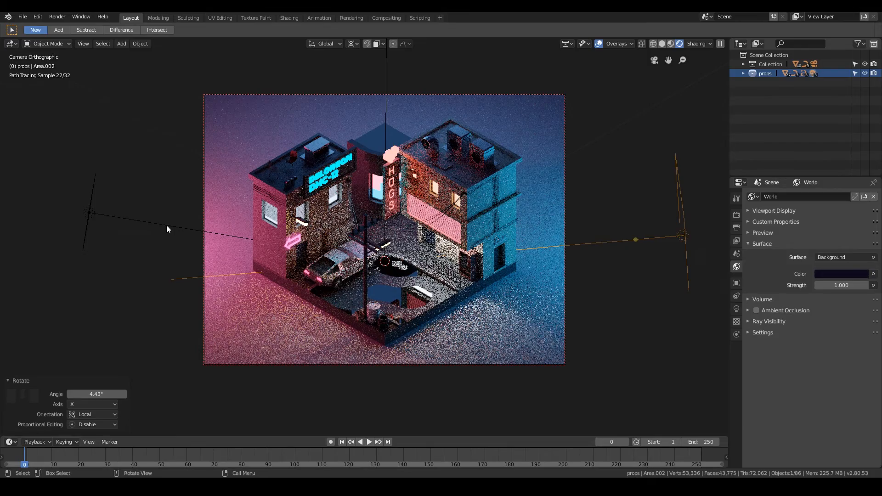
pyautogui.click(166, 225)
pyautogui.press('r')
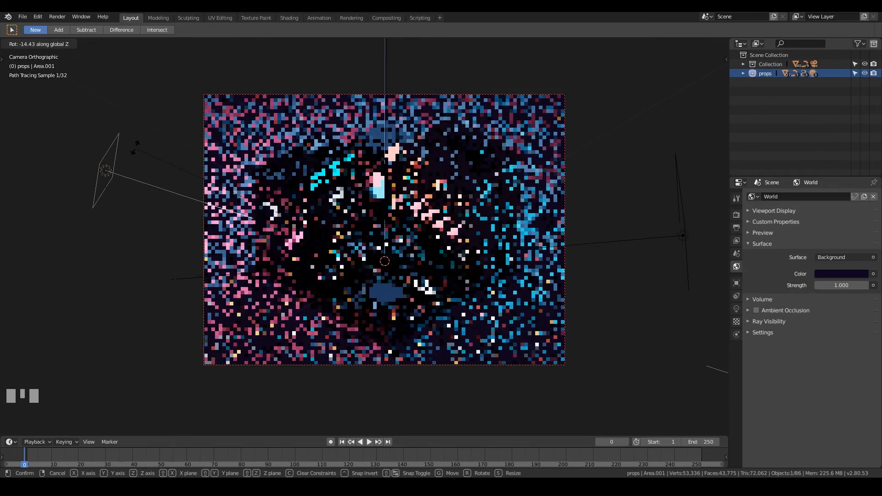
pyautogui.press('Escape')
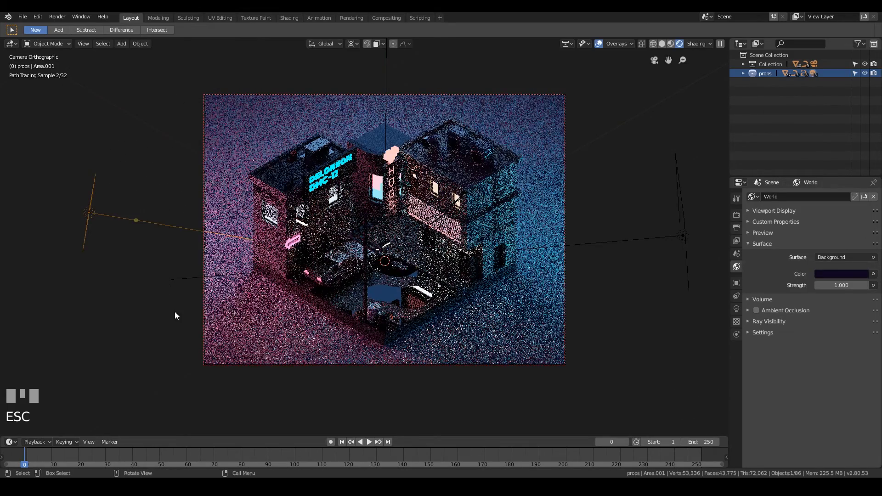
pyautogui.press('r')
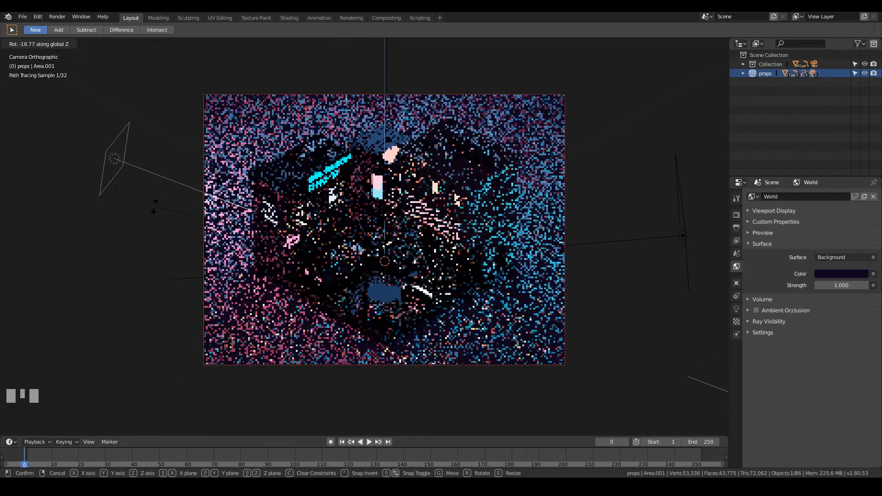
pyautogui.click(247, 170)
pyautogui.press('Escape')
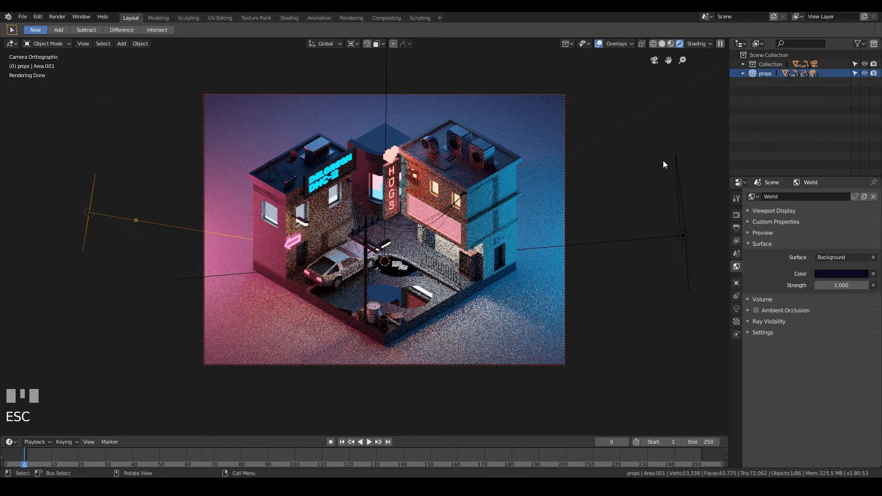
# - Give the Bar sign text above the blue-lit building's door a new material named "red light"
pyautogui.click(498, 241)
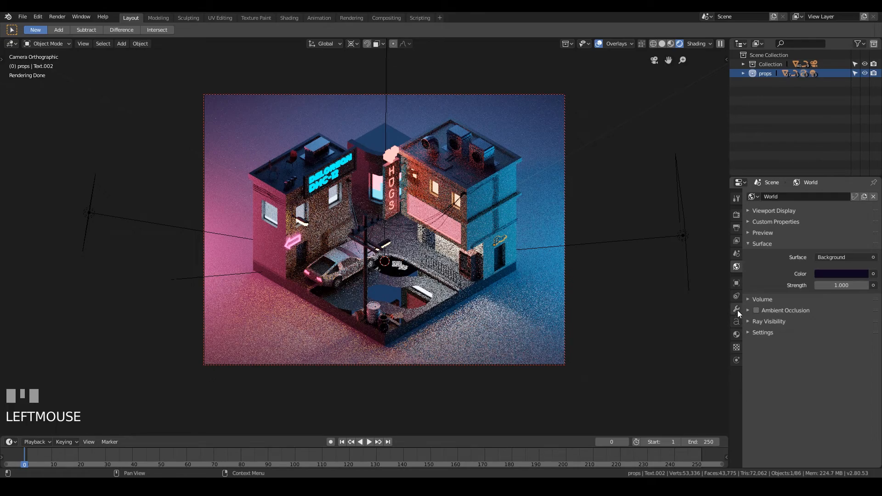
pyautogui.click(737, 334)
pyautogui.click(788, 229)
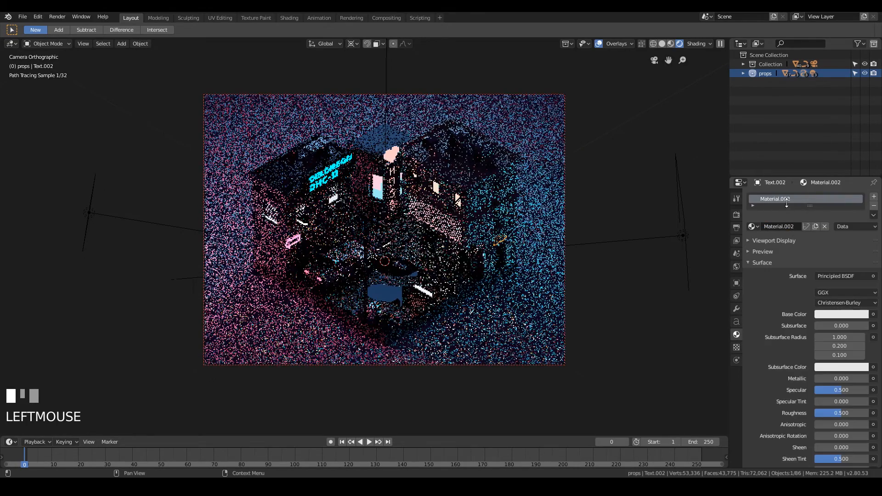
pyautogui.write('red')
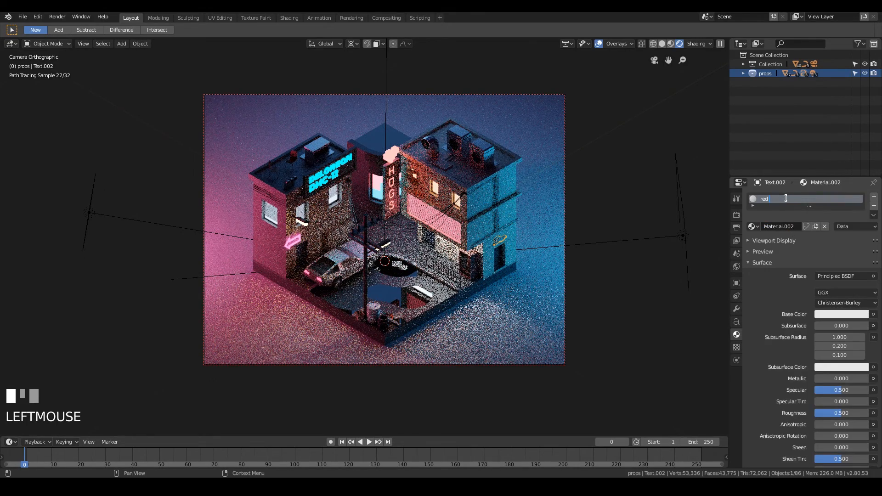
pyautogui.write(' light')
pyautogui.press('Return')
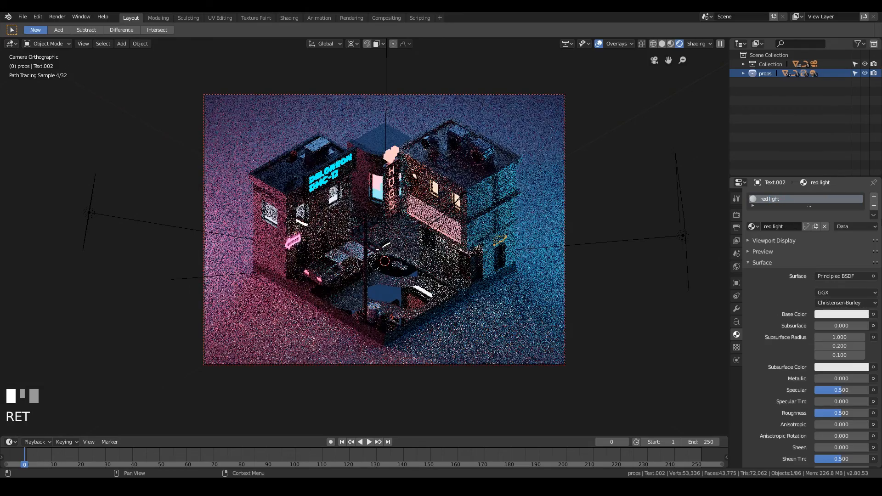
# - Color the red light material orange-red and make it an Emission shader with strength 10
pyautogui.click(821, 316)
pyautogui.click(813, 249)
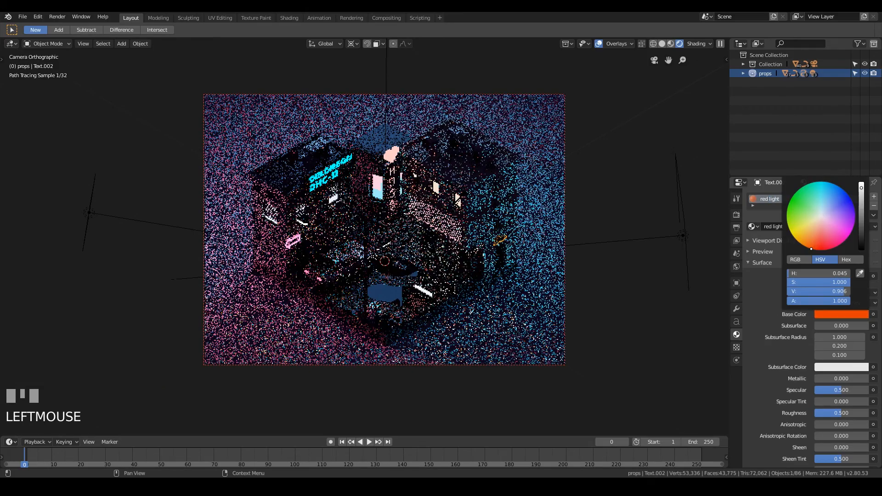
pyautogui.click(833, 275)
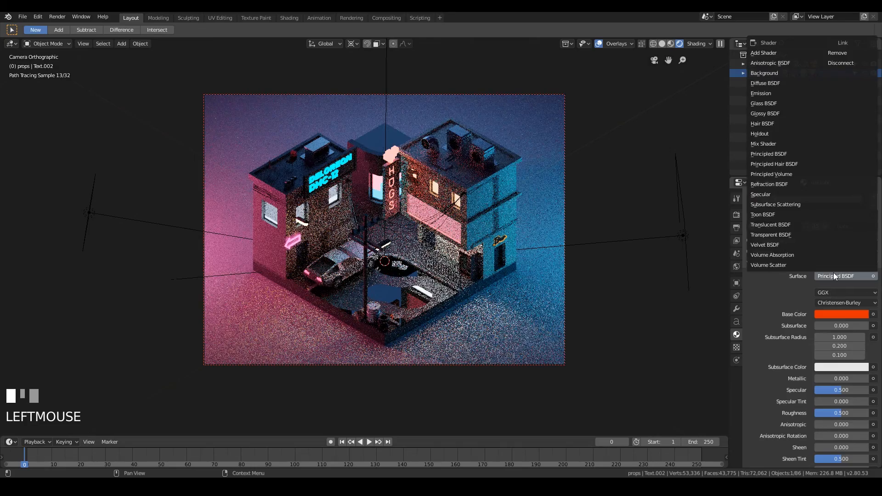
pyautogui.click(762, 94)
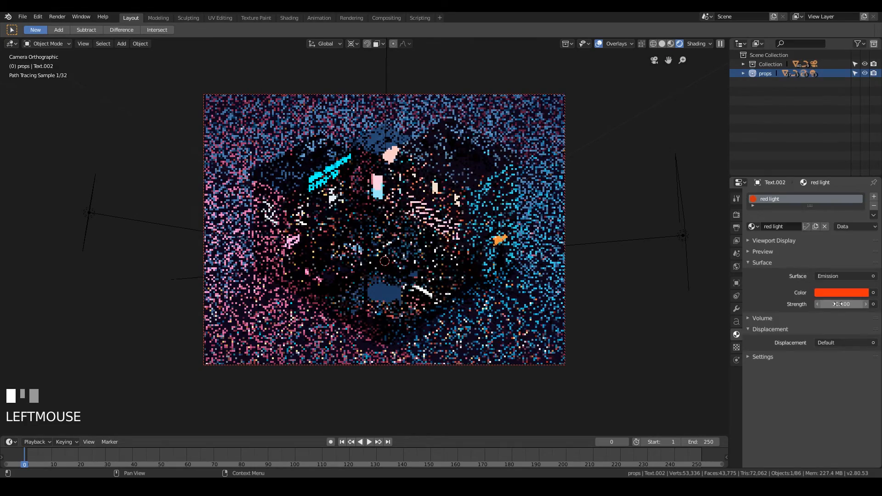
pyautogui.scroll(2, 544, 250)
pyautogui.scroll(-1, 544, 250)
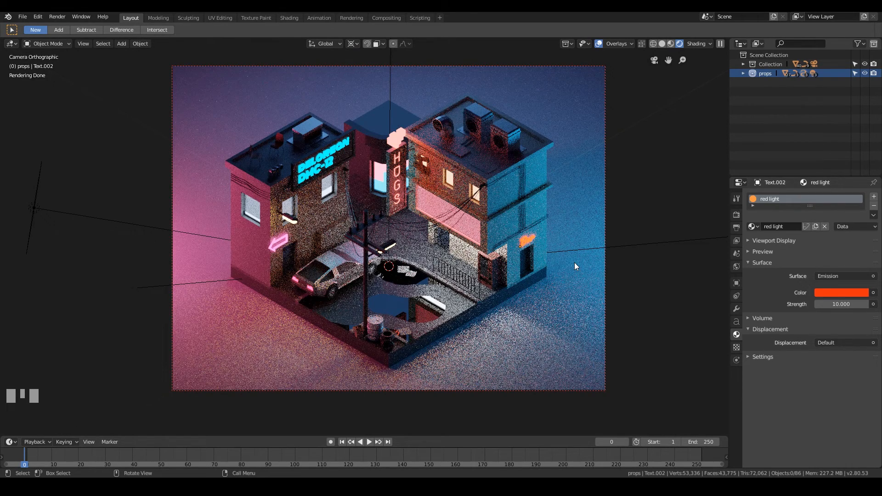
pyautogui.scroll(-1, 440, 290)
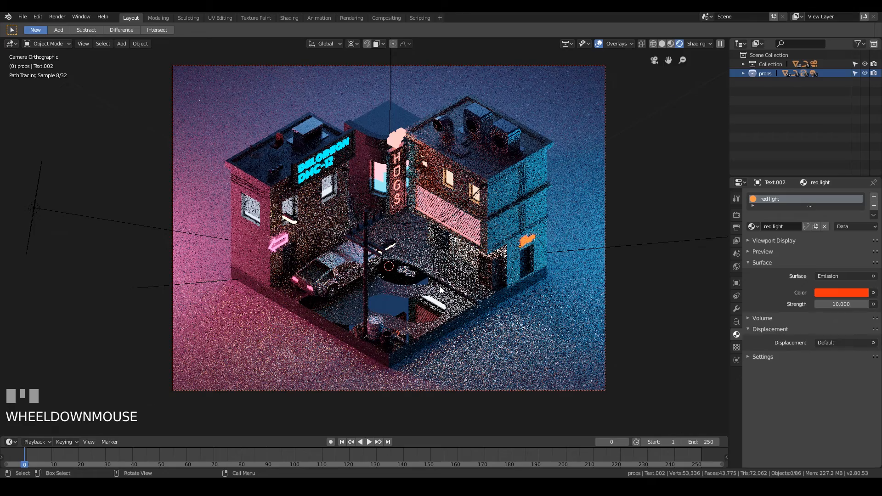
# - Add a cube mesh at the center of the scene and switch it to Edit Mode
pyautogui.click(689, 95)
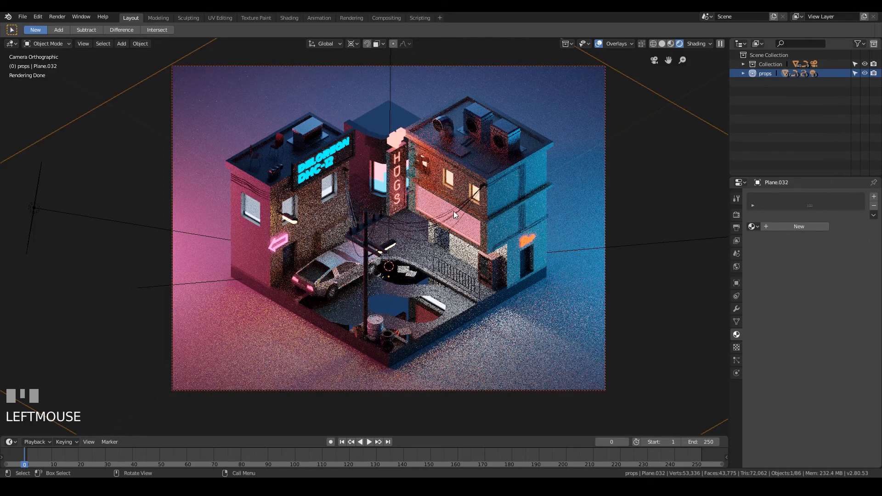
pyautogui.scroll(-2, 460, 191)
pyautogui.scroll(3, 461, 191)
pyautogui.scroll(-1, 475, 230)
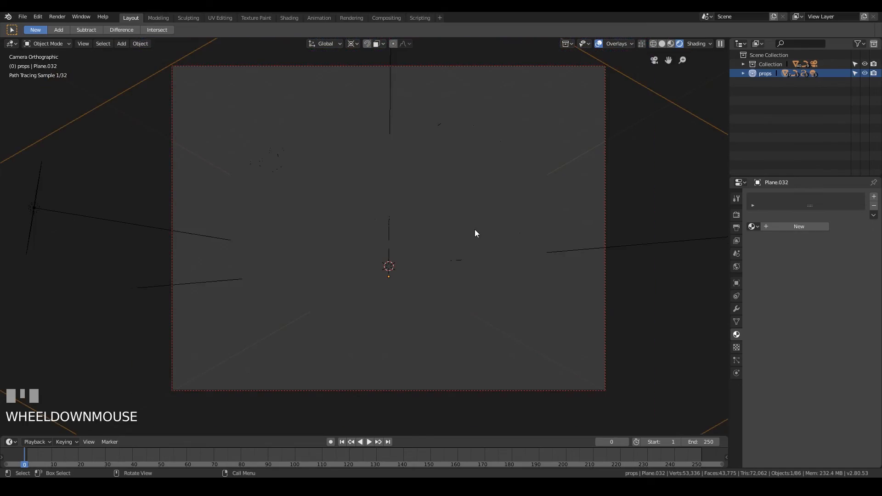
pyautogui.hotkey('shift', 'a')
pyautogui.moveTo(475, 229)
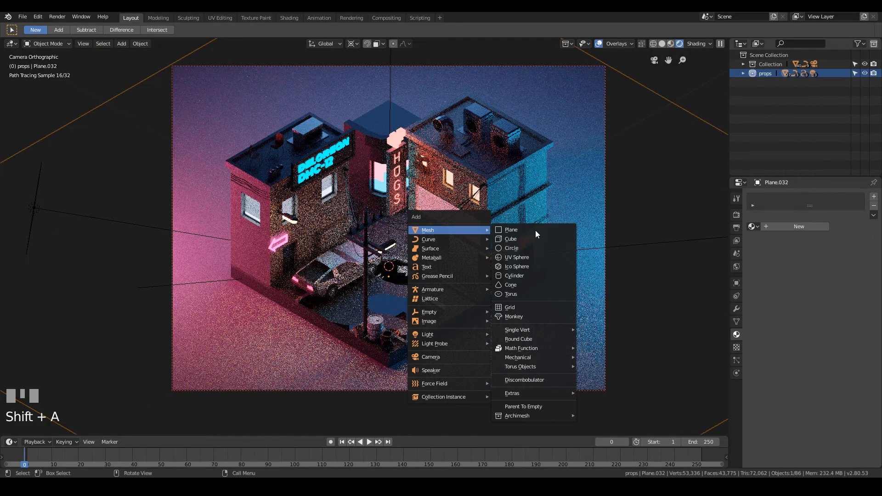
pyautogui.click(511, 238)
pyautogui.press('Tab')
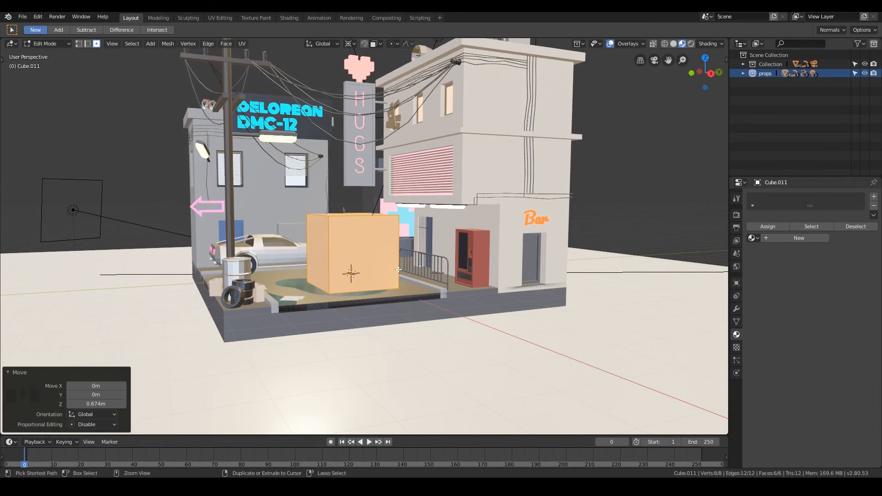
# - Undo the cube's last vertical move, change the snapping option, and raise its mesh 1 m along global Z
pyautogui.moveTo(414, 294); pyautogui.dragTo(459, 302, button='middle')
pyautogui.hotkey('ctrl', 'z')
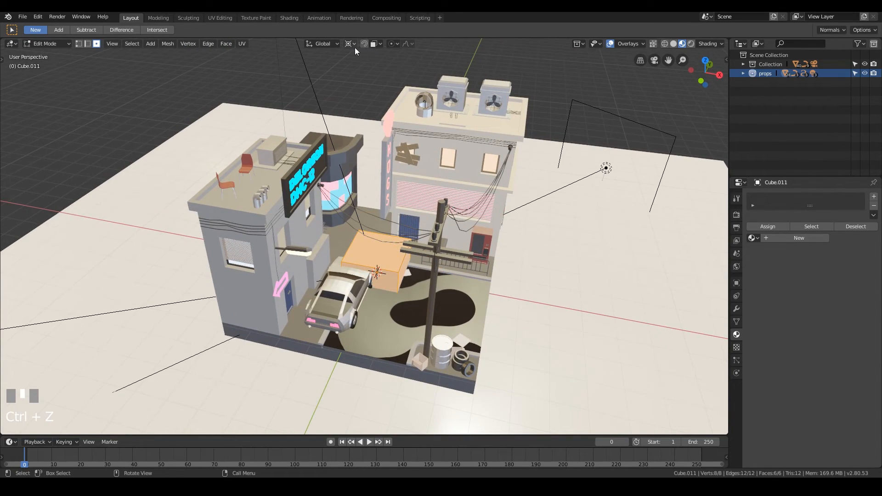
pyautogui.click(379, 44)
pyautogui.click(371, 71)
pyautogui.moveTo(371, 71); pyautogui.dragTo(469, 219, button='middle')
pyautogui.press('g')
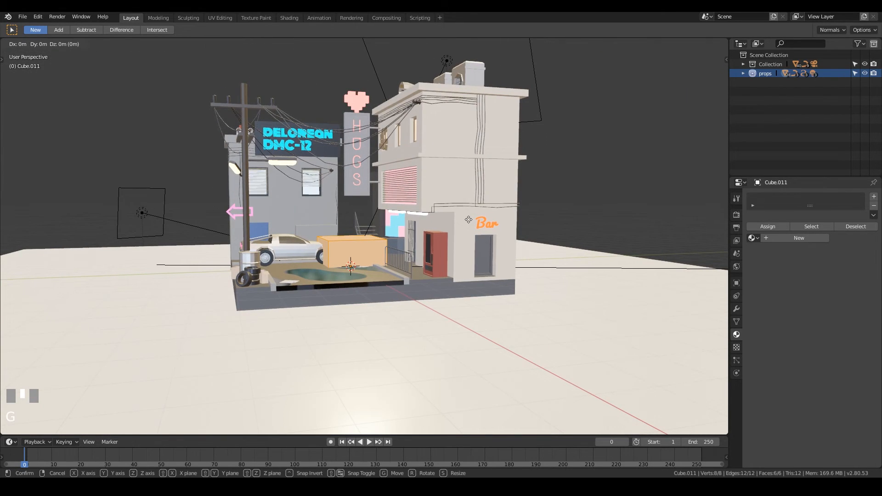
pyautogui.press('z')
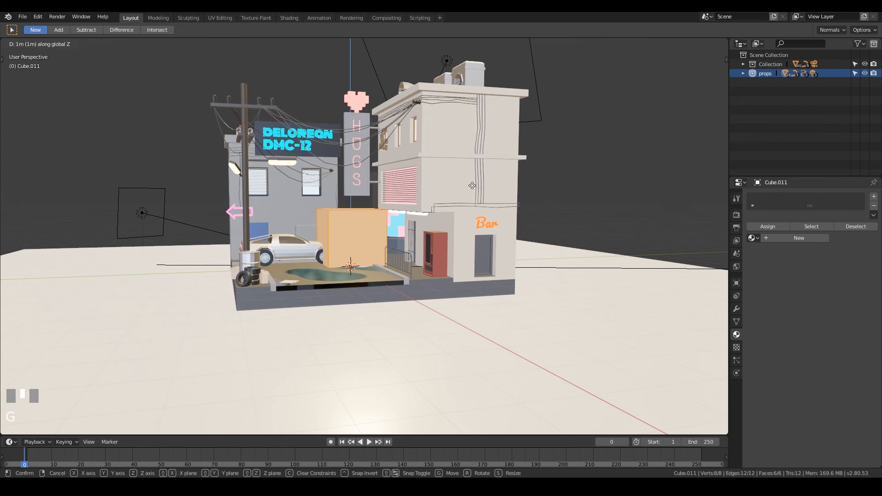
pyautogui.click(470, 202)
pyautogui.moveTo(470, 202); pyautogui.dragTo(429, 251, button='middle')
pyautogui.press('Tab')
# - Scale the cube uniformly by about 11.437 in camera view to cover the whole camera frame
pyautogui.press('KP_0')
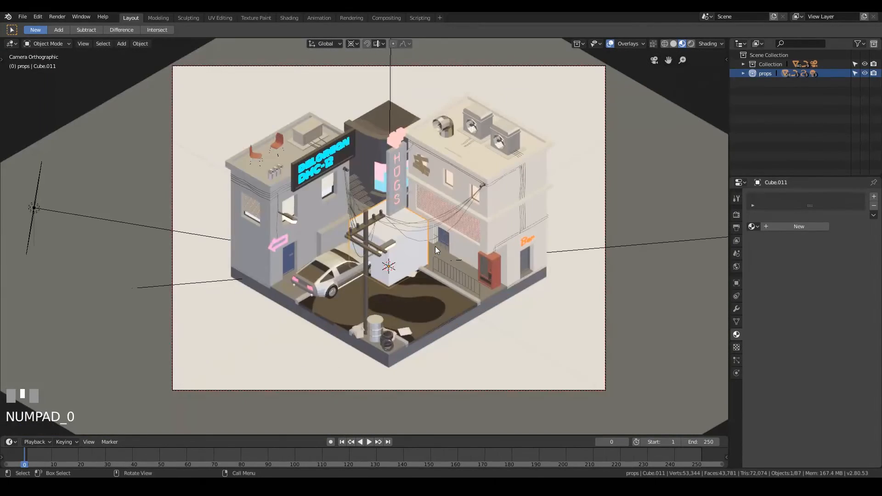
pyautogui.press('s')
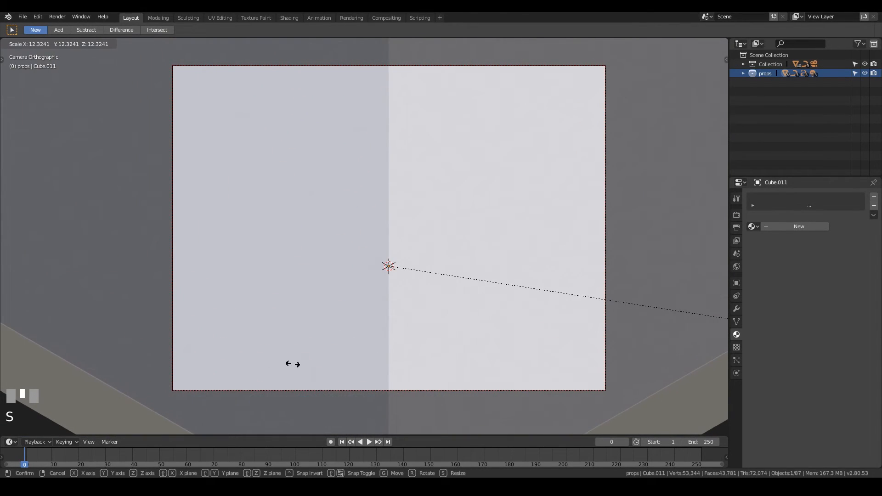
pyautogui.click(248, 353)
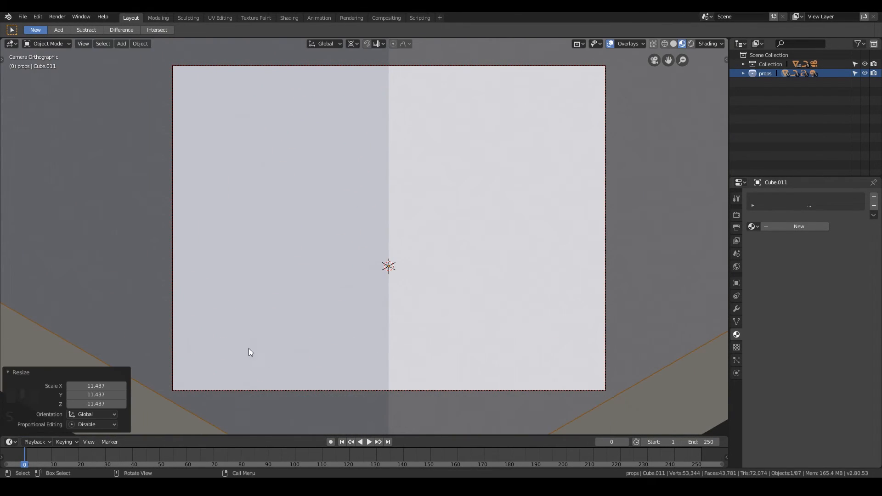
# - Create a new material named "fog" on the enlarged cube
pyautogui.click(776, 225)
pyautogui.doubleClick(774, 198)
pyautogui.write('fog')
pyautogui.press('Return')
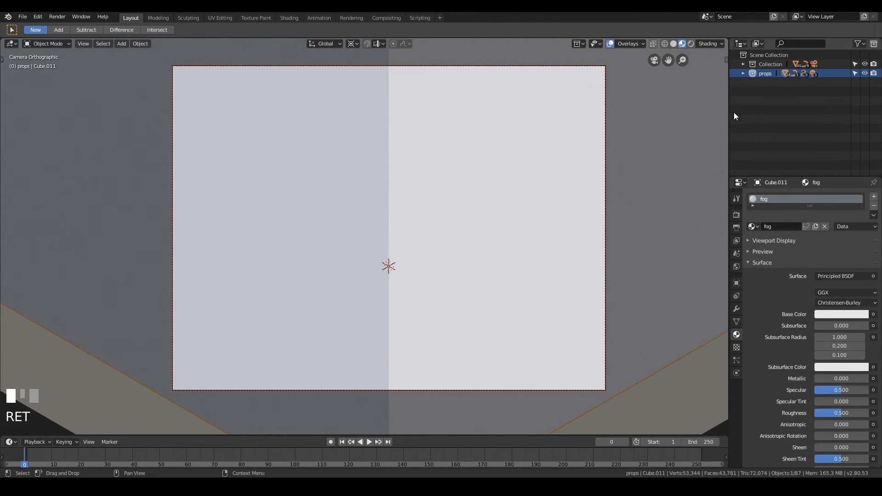
# - Rename the enlarged cube object in the props collection as "fog"
pyautogui.click(743, 73)
pyautogui.doubleClick(779, 128)
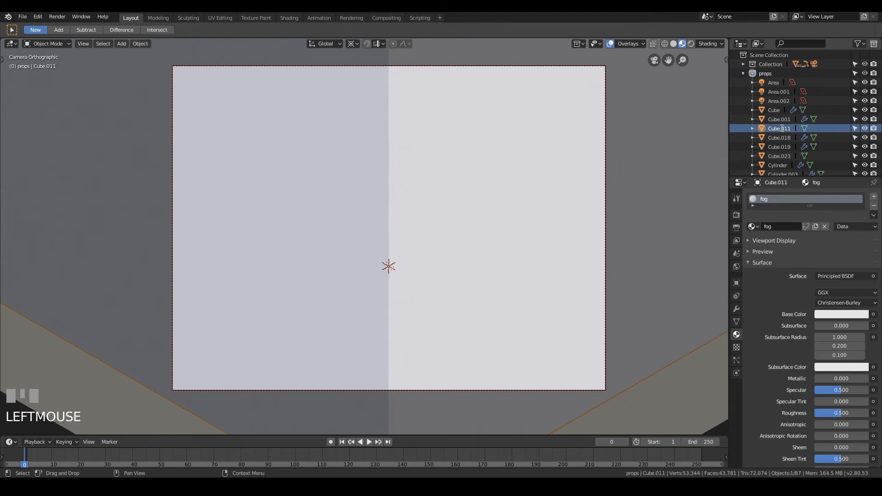
pyautogui.write('fog')
pyautogui.press('Return')
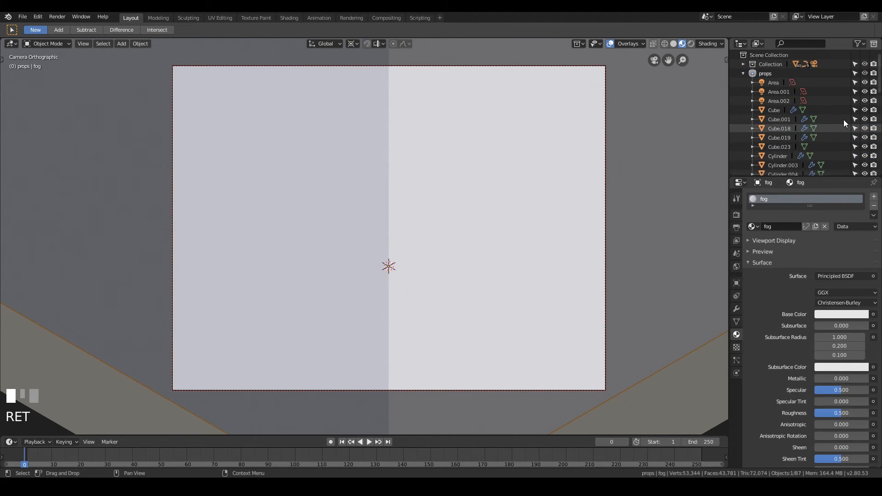
pyautogui.click(743, 73)
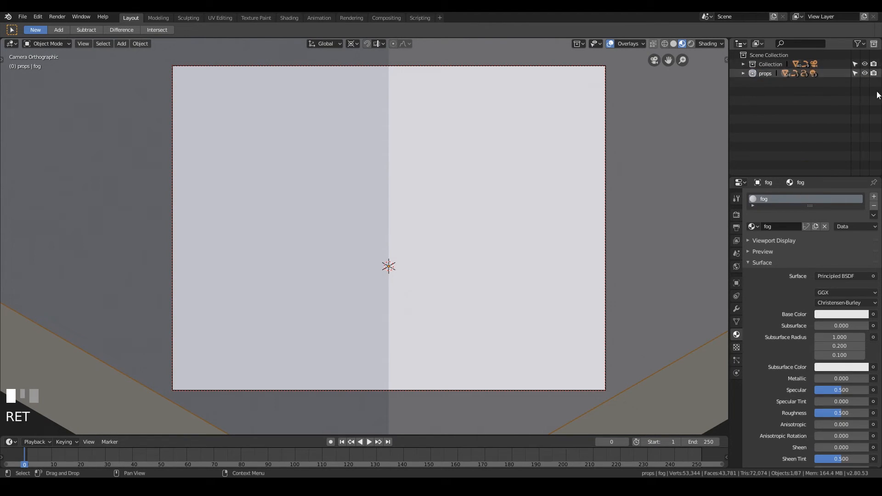
# - Remove the surface shader from the fog material and assign Volume Scatter as its volume shader
pyautogui.click(773, 202)
pyautogui.click(842, 275)
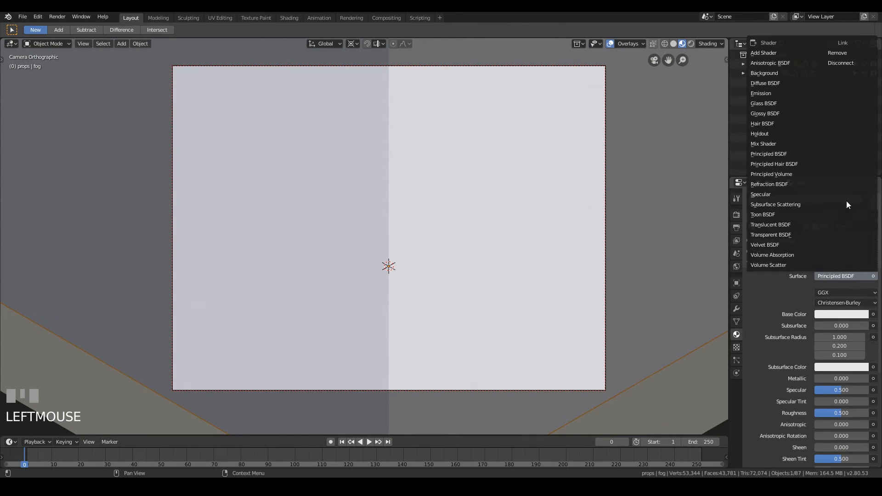
pyautogui.click(834, 53)
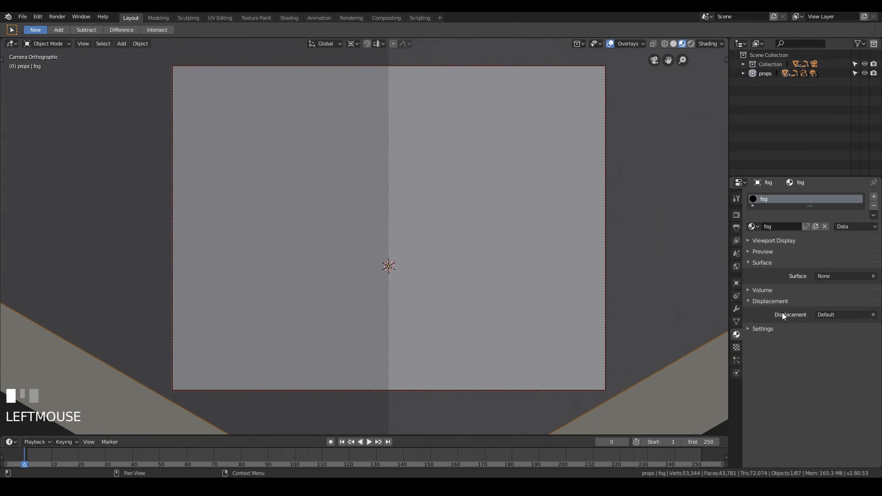
pyautogui.click(763, 292)
pyautogui.click(832, 303)
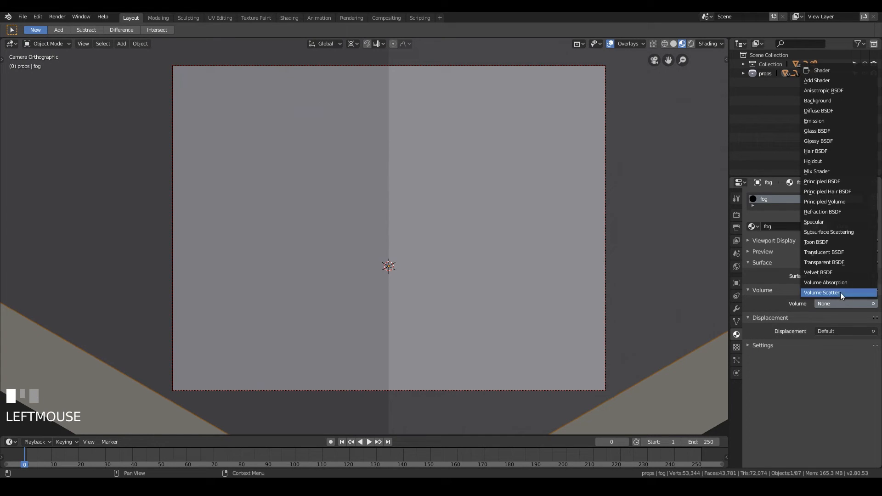
pyautogui.click(843, 293)
# - Set the fog material's Volume Scatter density to 0.05 and save the file
pyautogui.click(840, 332)
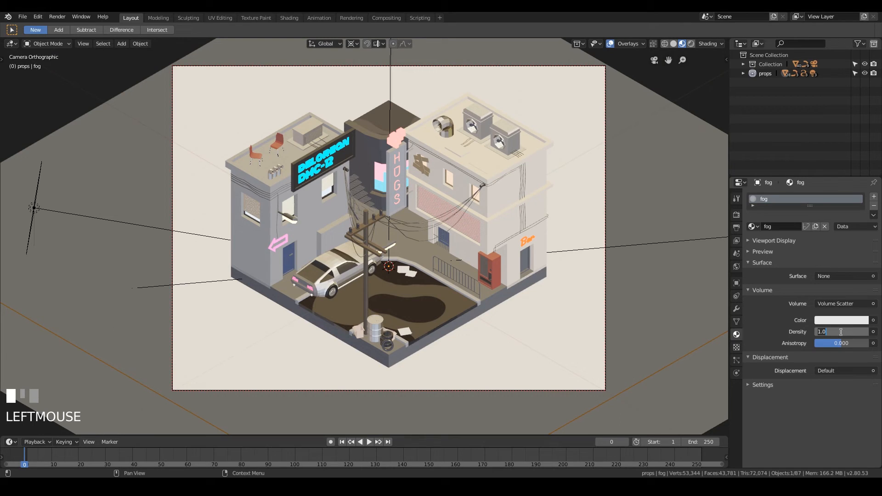
pyautogui.write('.05')
pyautogui.press('KP_Enter')
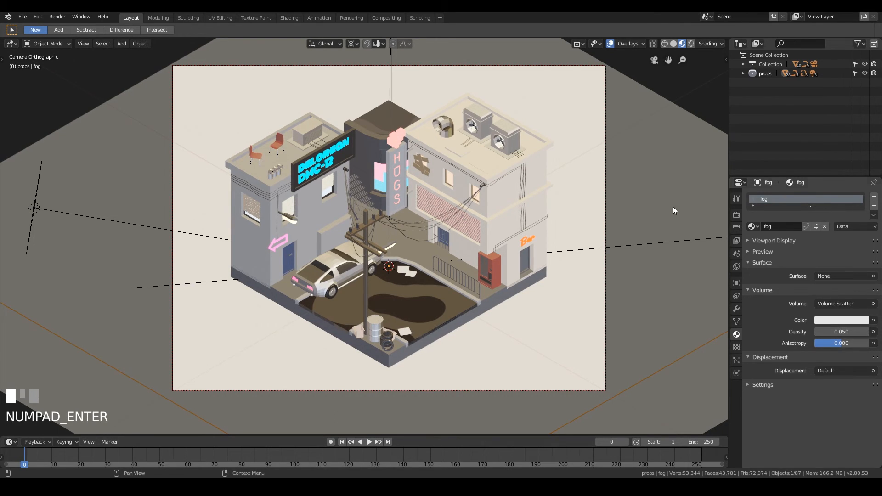
pyautogui.hotkey('ctrl', 's')
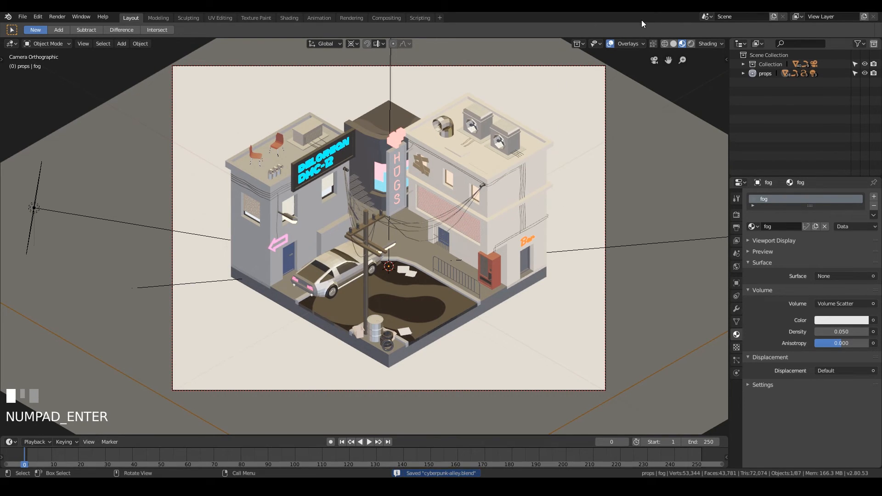
# - Preview the scene in rendered shading and set the fog's scatter density to 0.02
pyautogui.press('z')
pyautogui.click(482, 88)
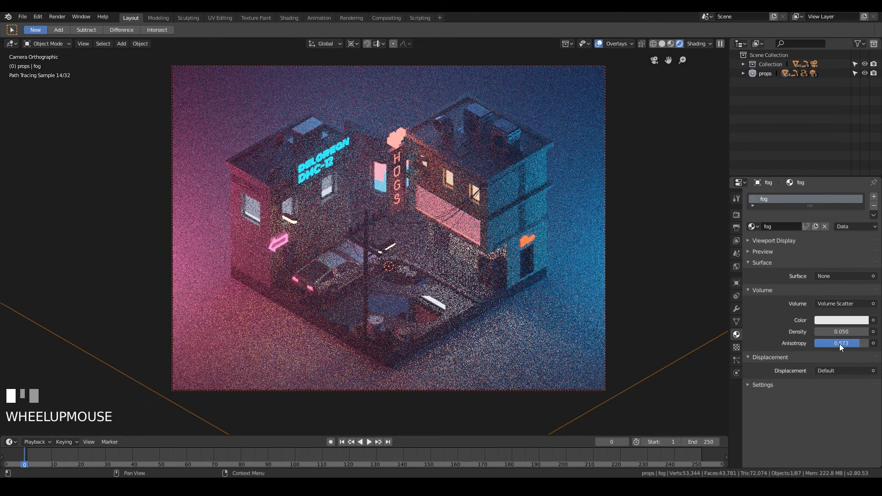
pyautogui.click(843, 332)
pyautogui.write('.02')
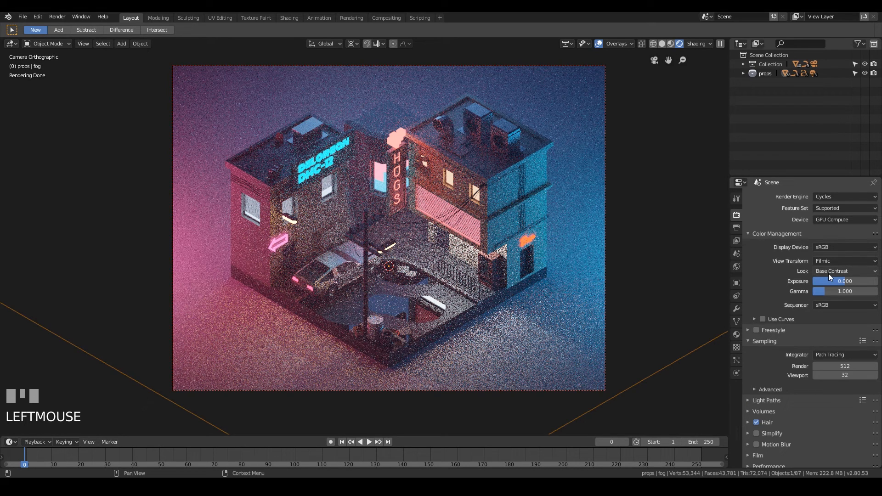
# - Set the color management look to Medium High Contrast and the exposure to 0.5
pyautogui.click(828, 273)
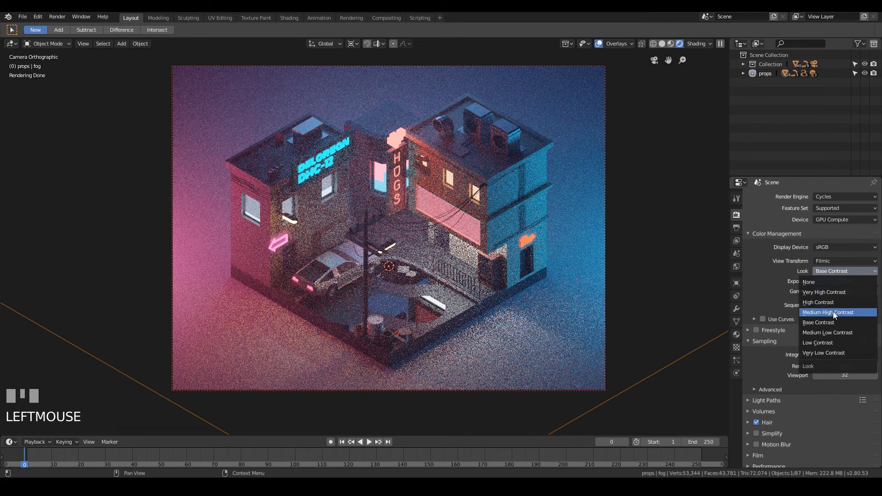
pyautogui.click(833, 311)
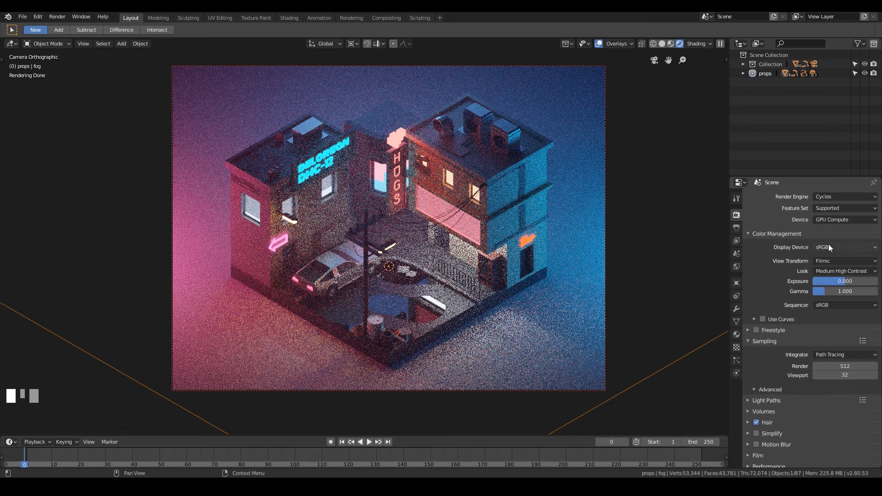
pyautogui.click(844, 281)
pyautogui.write('0.5')
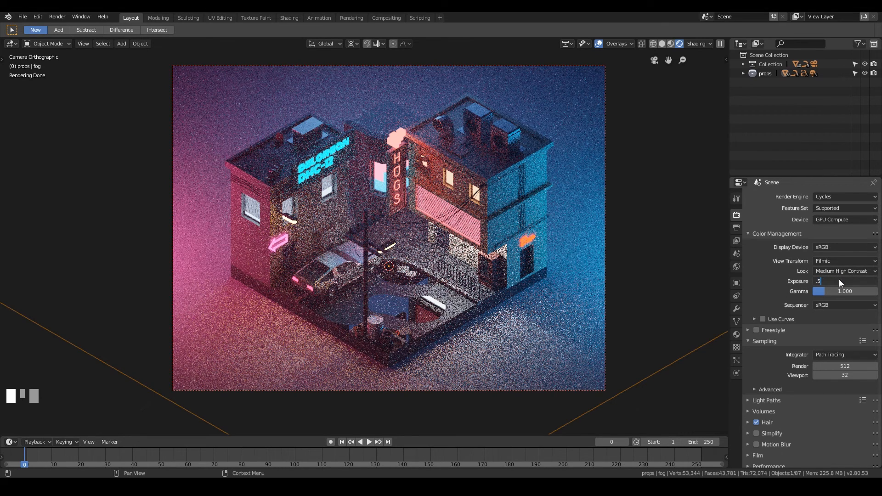
pyautogui.click(839, 279)
# - Inspect the rendered scene at different magnifications, return the viewport to LookDev shading and save the file
pyautogui.scroll(-1, 627, 215)
pyautogui.scroll(-4, 542, 246)
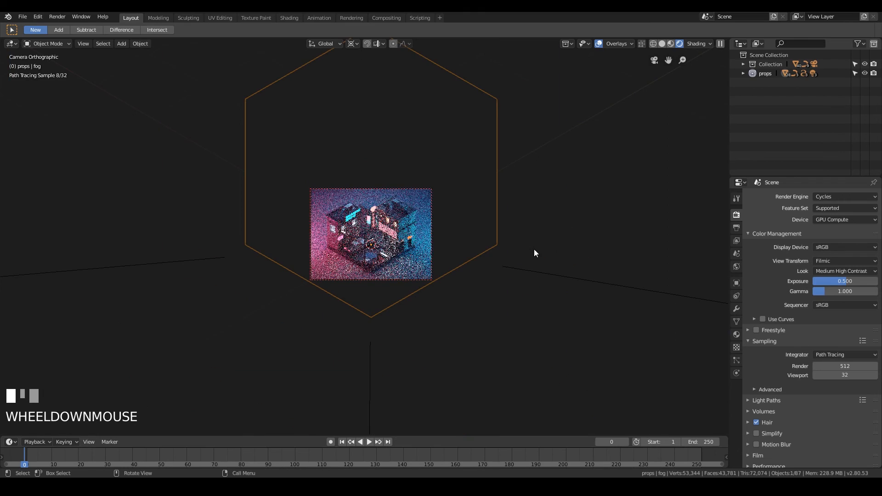
pyautogui.scroll(5, 540, 250)
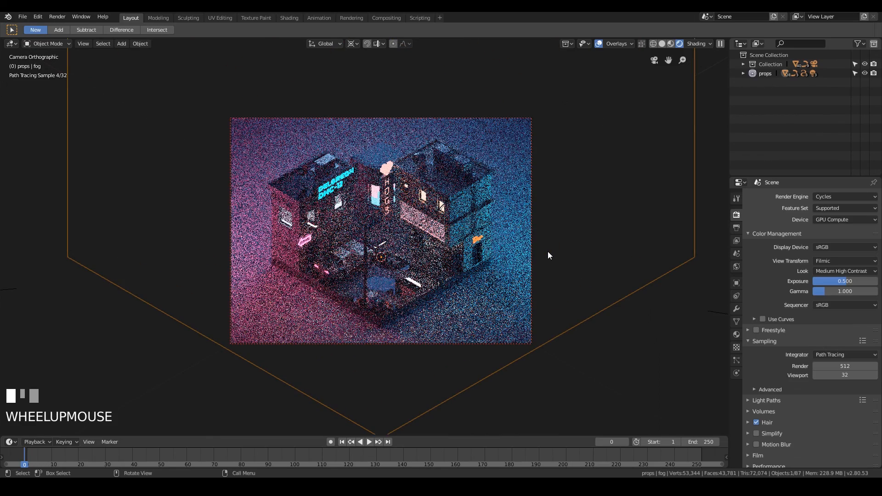
pyautogui.scroll(2, 548, 254)
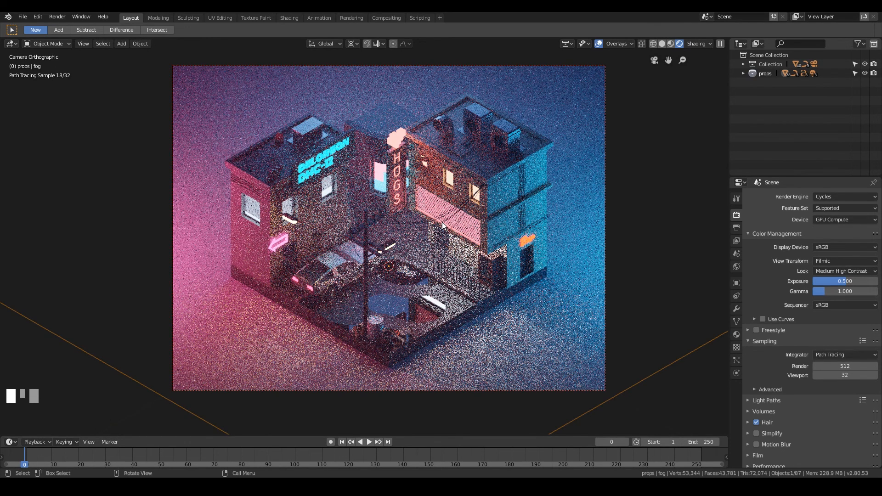
pyautogui.scroll(-3, 281, 215)
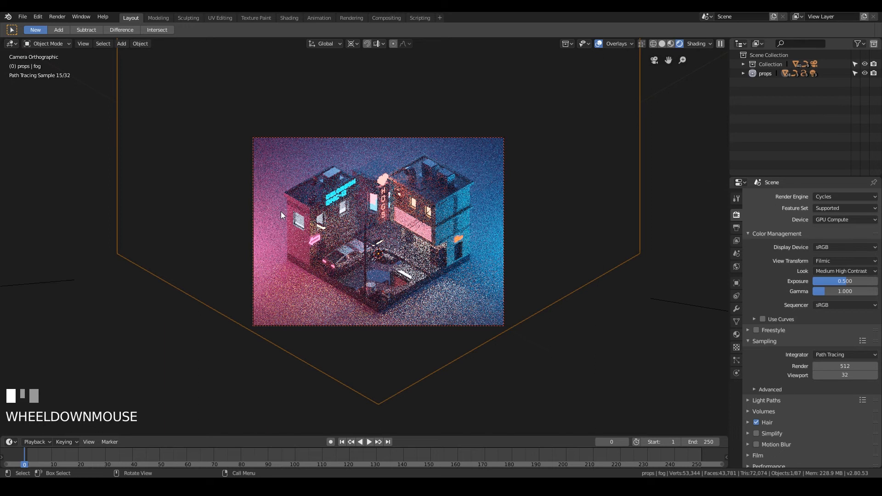
pyautogui.scroll(4, 281, 215)
pyautogui.press('z')
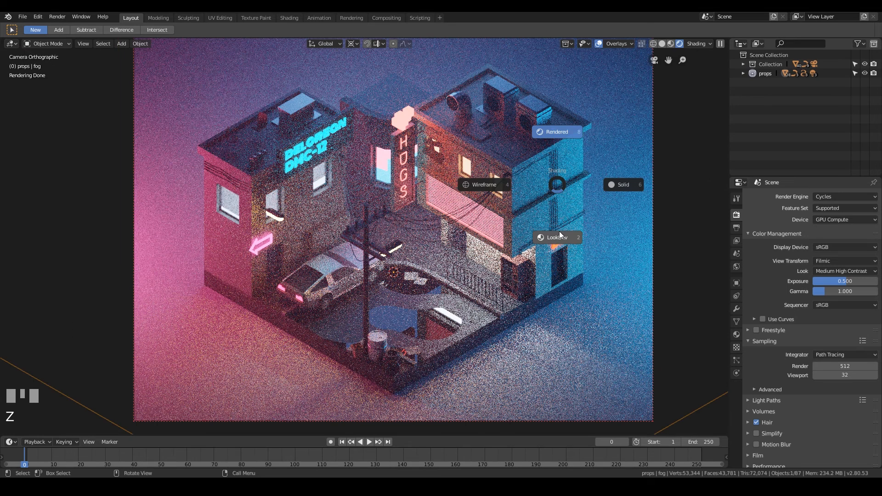
pyautogui.click(559, 235)
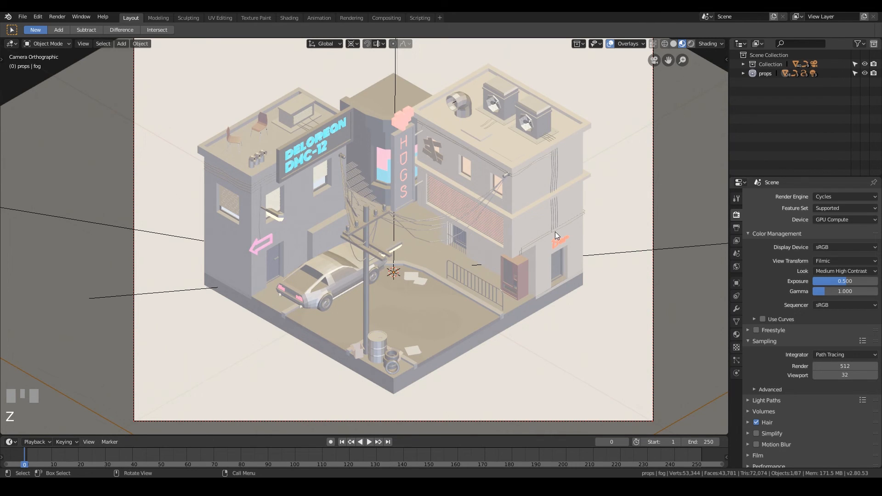
pyautogui.hotkey('ctrl', 's')
# - Make the fog object in the props collection unselectable in the viewport
pyautogui.moveTo(332, 153); pyautogui.dragTo(406, 189, button='middle')
pyautogui.scroll(-3, 425, 205)
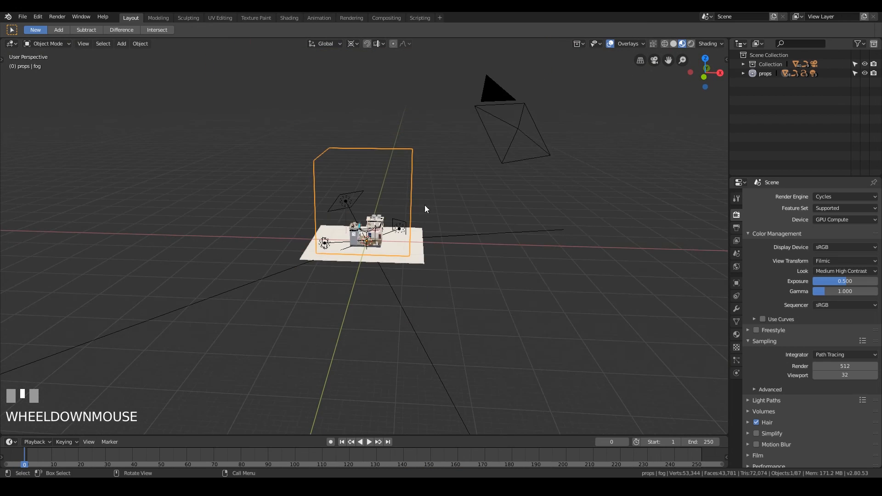
pyautogui.click(743, 73)
pyautogui.scroll(-4, 808, 141)
pyautogui.scroll(-10, 806, 137)
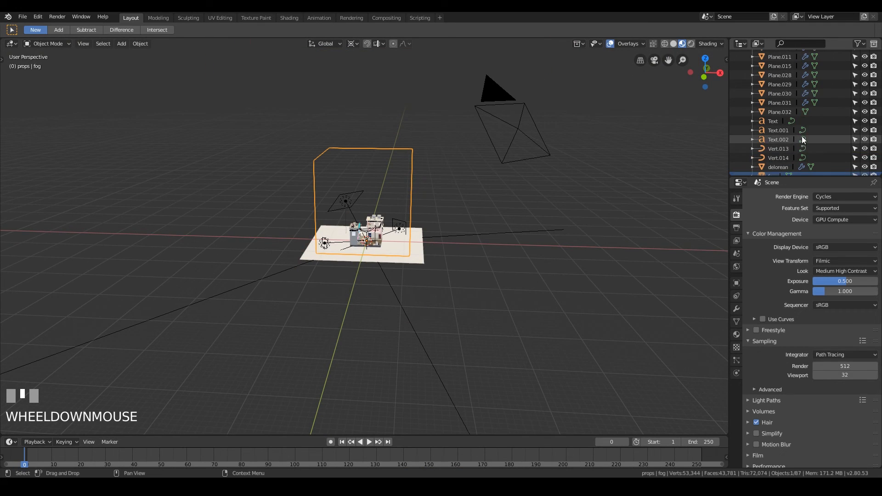
pyautogui.click(854, 158)
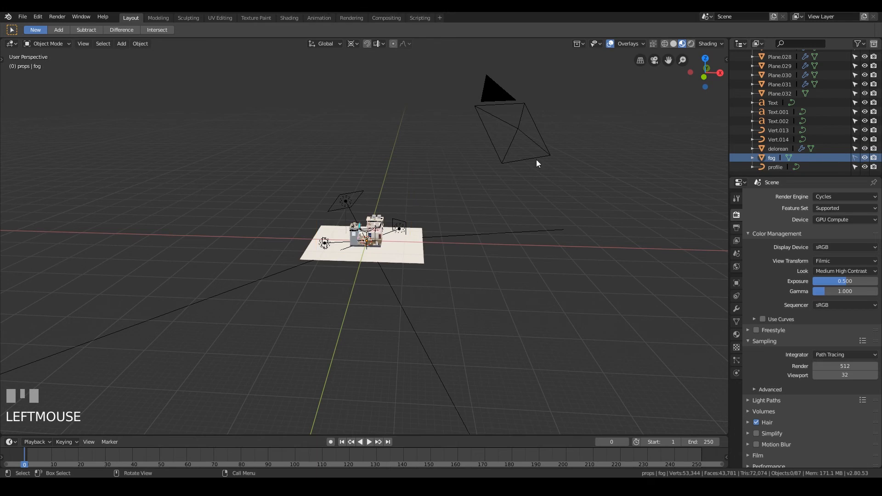
# - Select the building with the long striped pink window and show its window.001 material settings
pyautogui.moveTo(599, 156); pyautogui.dragTo(482, 193, button='middle')
pyautogui.scroll(8, 456, 202)
pyautogui.click(644, 95)
pyautogui.click(552, 225)
pyautogui.click(569, 194)
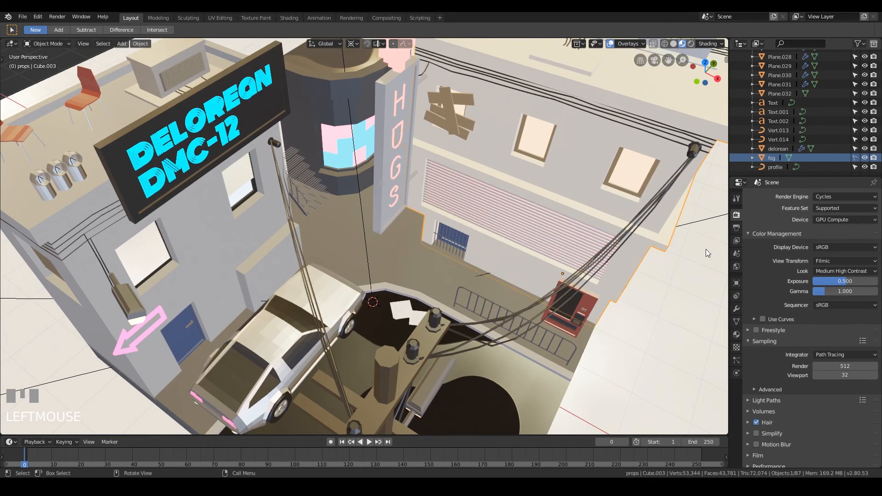
pyautogui.click(737, 334)
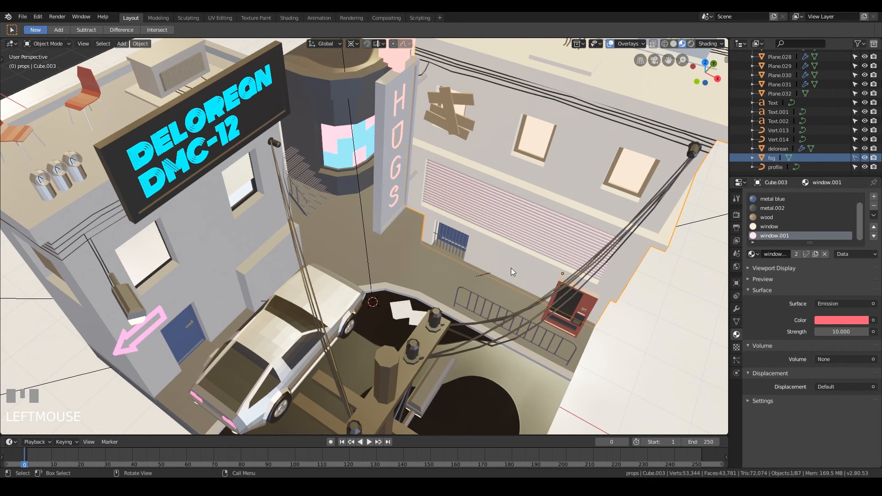
# - Preview the camera view in rendered shading and change the long window's pink emission color to bright cyan
pyautogui.press('KP_0')
pyautogui.press('z')
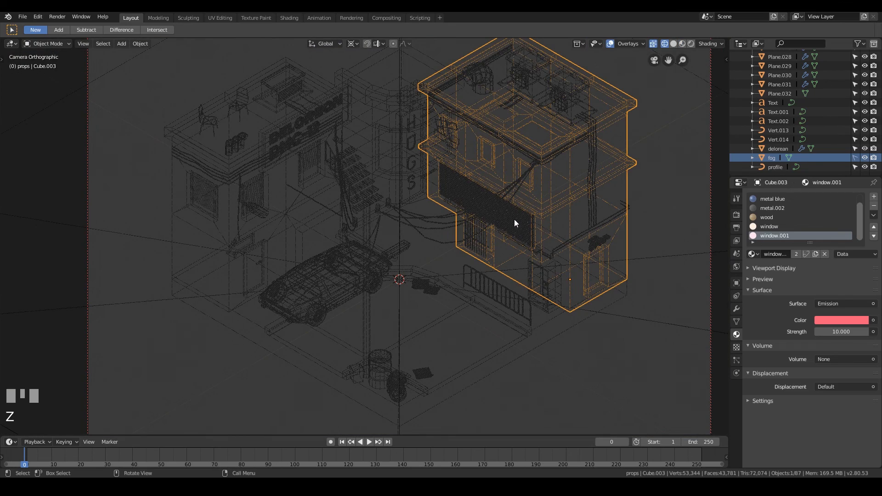
pyautogui.press('z')
pyautogui.click(517, 191)
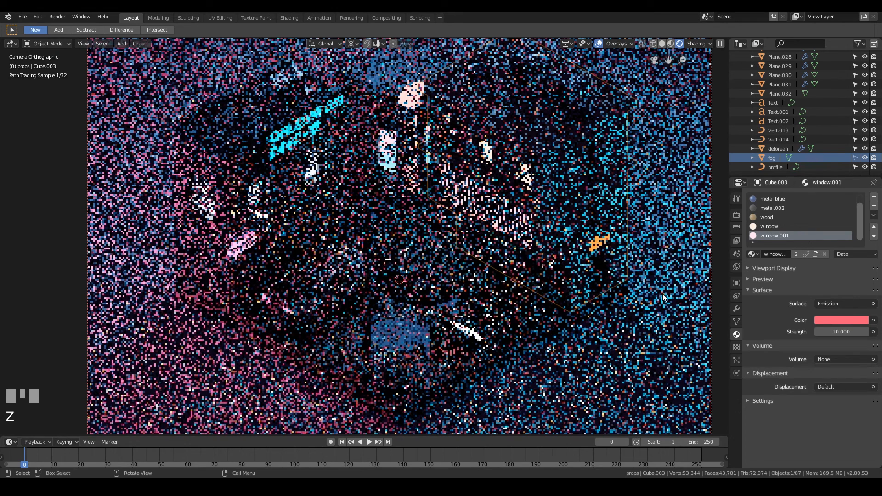
pyautogui.click(767, 279)
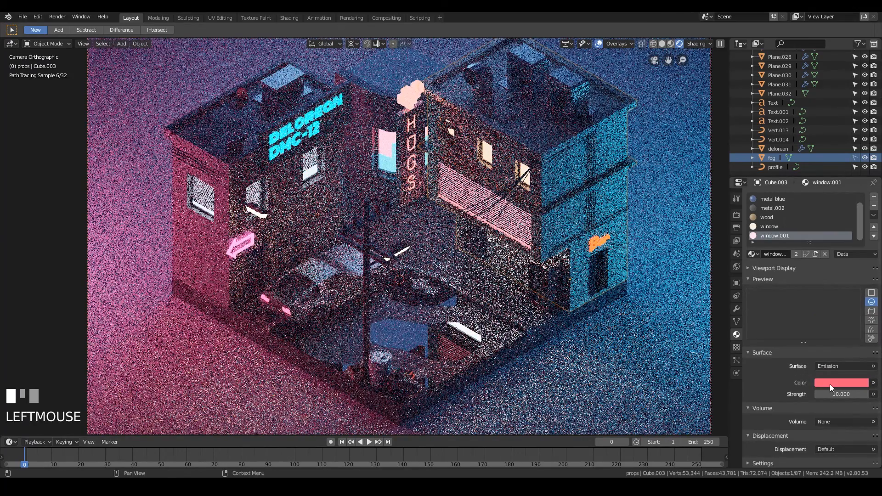
pyautogui.click(829, 384)
pyautogui.click(827, 250)
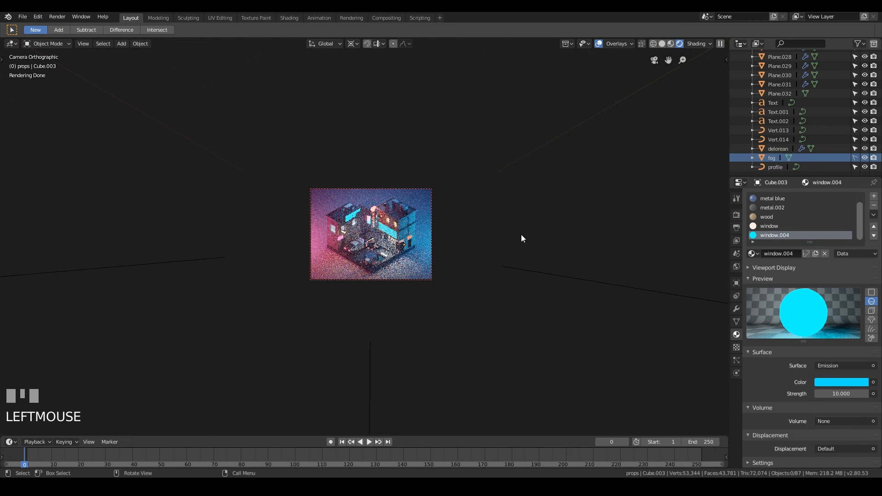
# - Open the display mode options for rendered images
pyautogui.click(57, 16)
pyautogui.moveTo(92, 82)
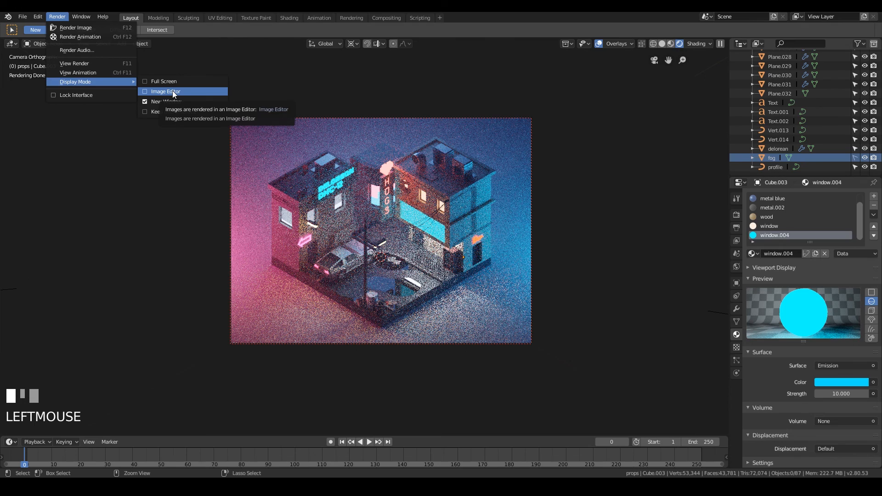